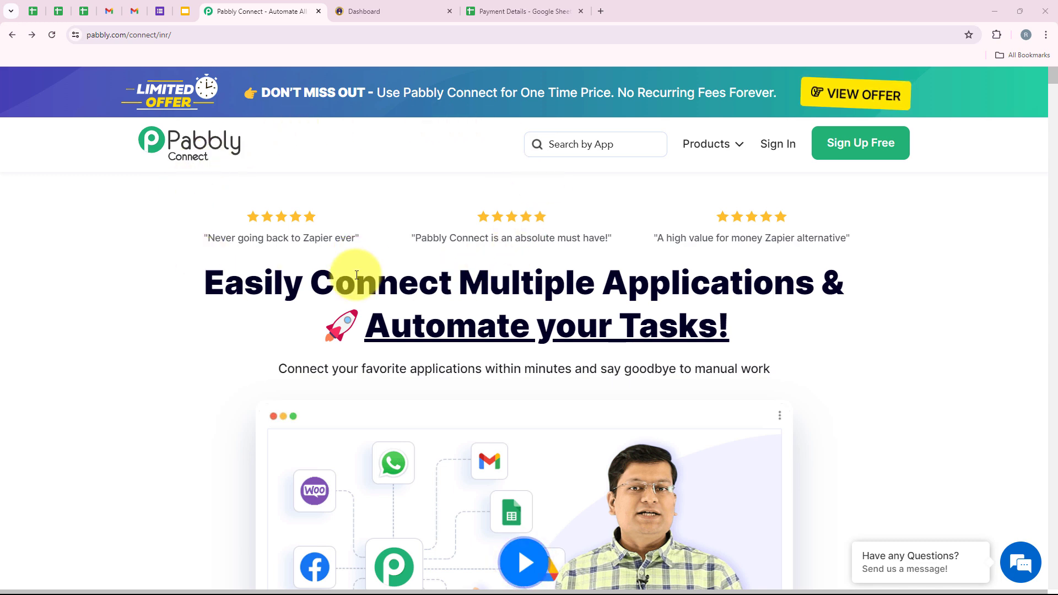
Show the Payment Details spreadsheet at 125% zoom and its empty rows, then return to Pabbly Connect.
{"action": "left_click", "coordinate": [503, 11]}
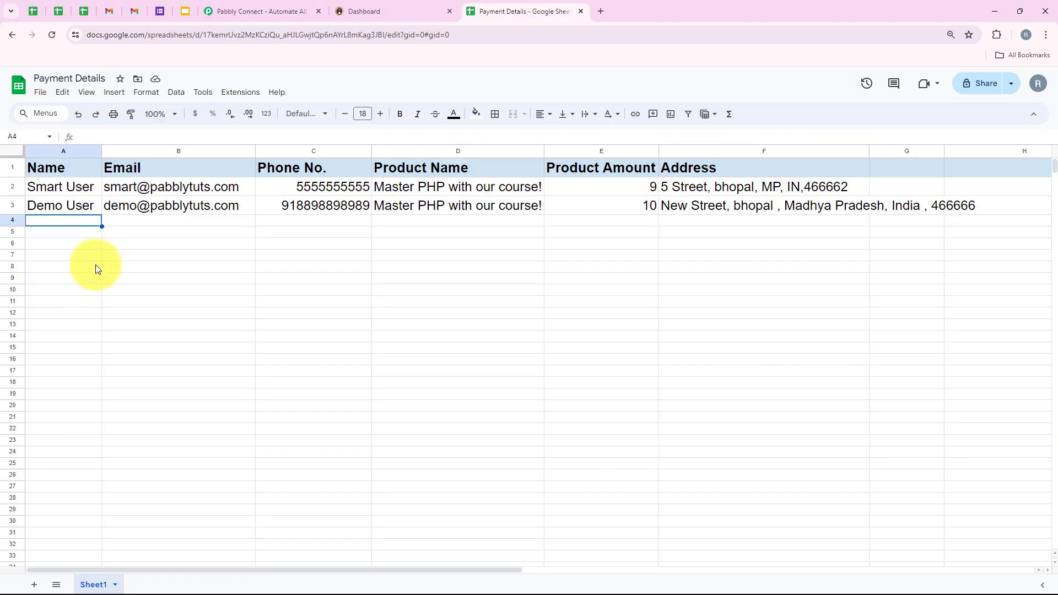
{"action": "left_click", "coordinate": [161, 114]}
{"action": "left_click", "coordinate": [161, 205]}
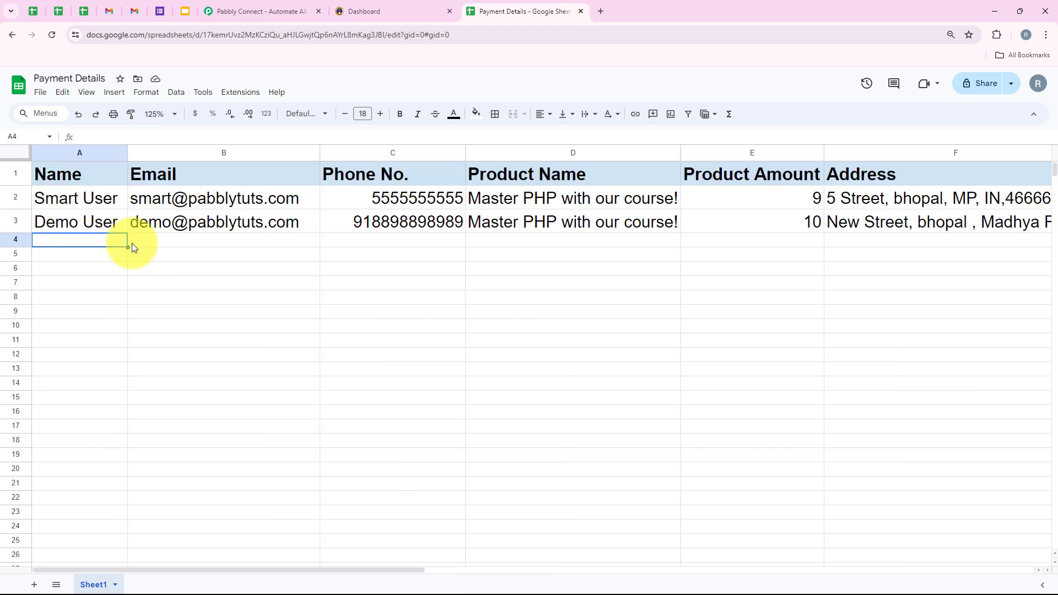
{"action": "left_click_drag", "start_coordinate": [411, 568], "coordinate": [579, 548]}
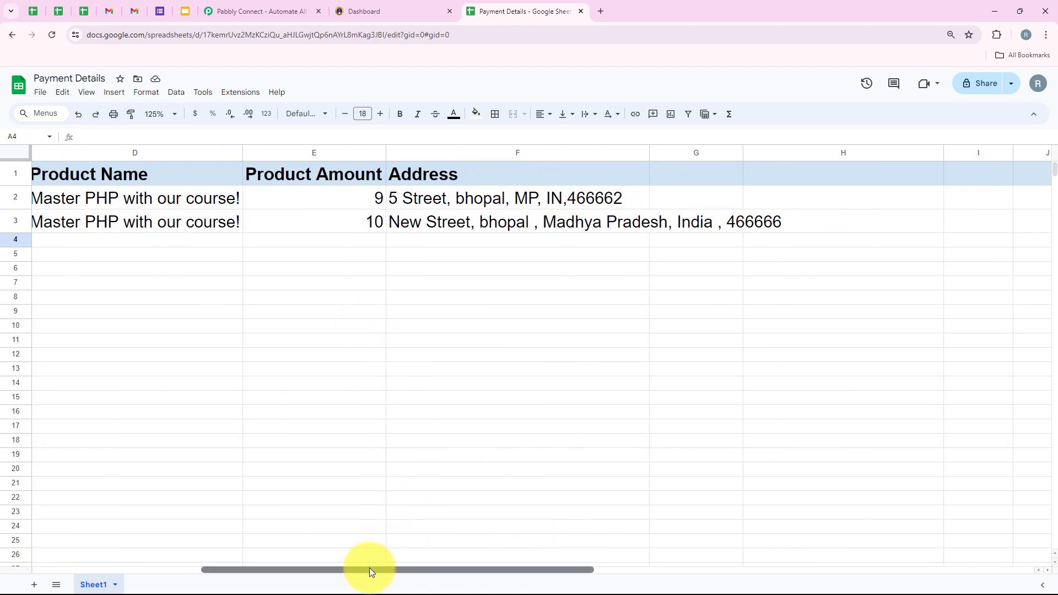
{"action": "left_click_drag", "start_coordinate": [366, 569], "coordinate": [195, 569]}
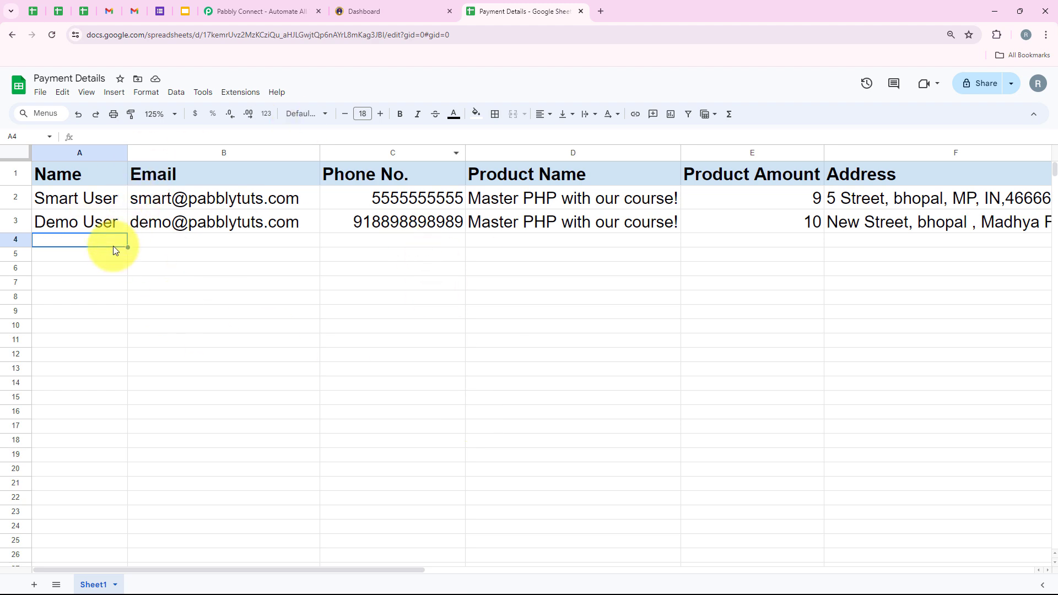
{"action": "left_click_drag", "start_coordinate": [113, 246], "coordinate": [478, 264]}
{"action": "left_click", "coordinate": [435, 281]}
{"action": "left_click", "coordinate": [266, 11]}
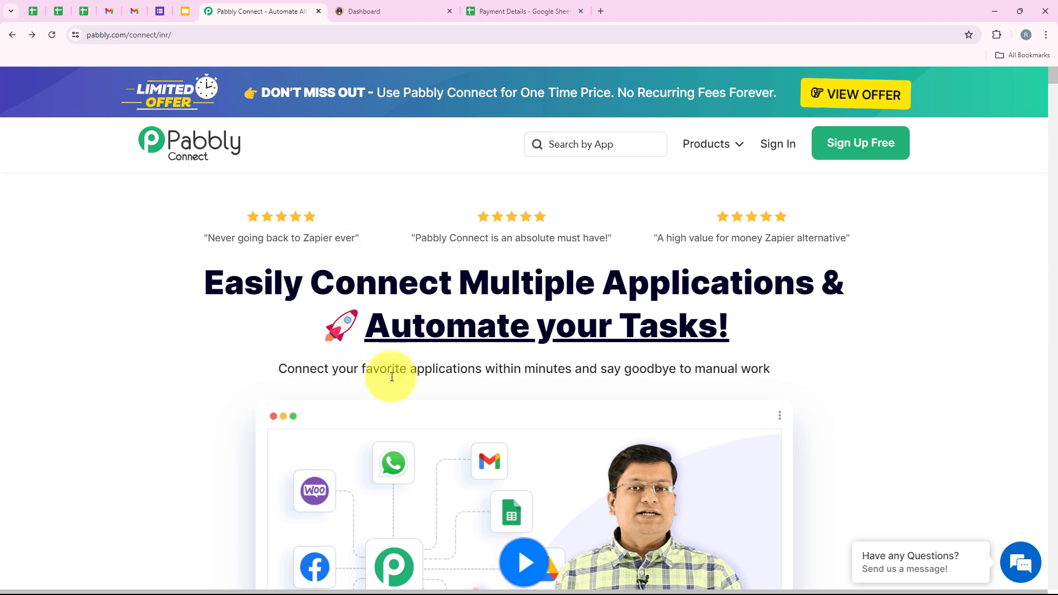
Sign in to Pabbly and launch Pabbly Connect from the All Pabbly Apps page.
{"action": "left_click", "coordinate": [229, 31]}
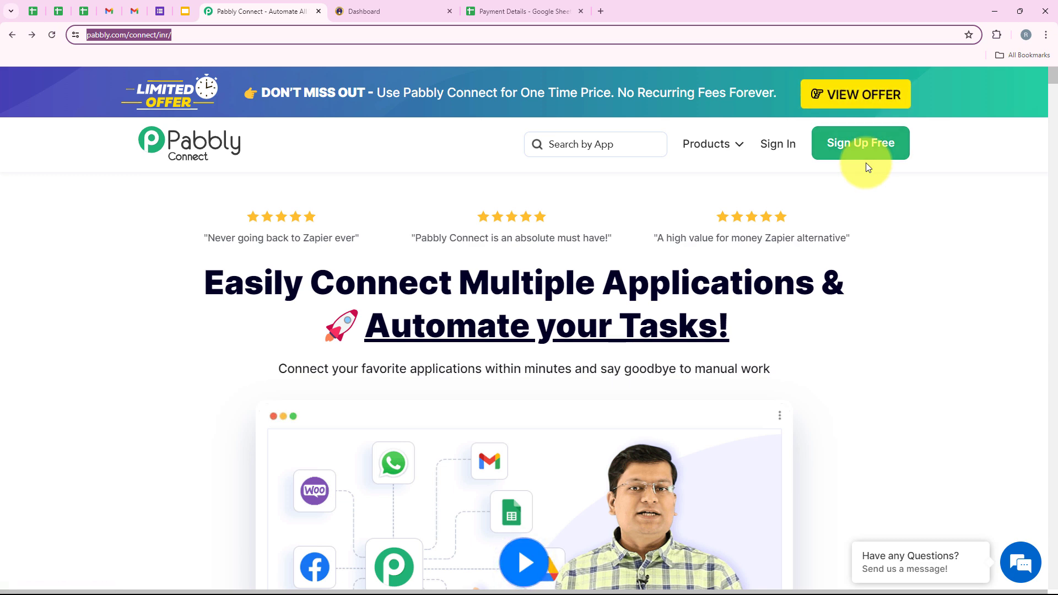
{"action": "left_click", "coordinate": [778, 150]}
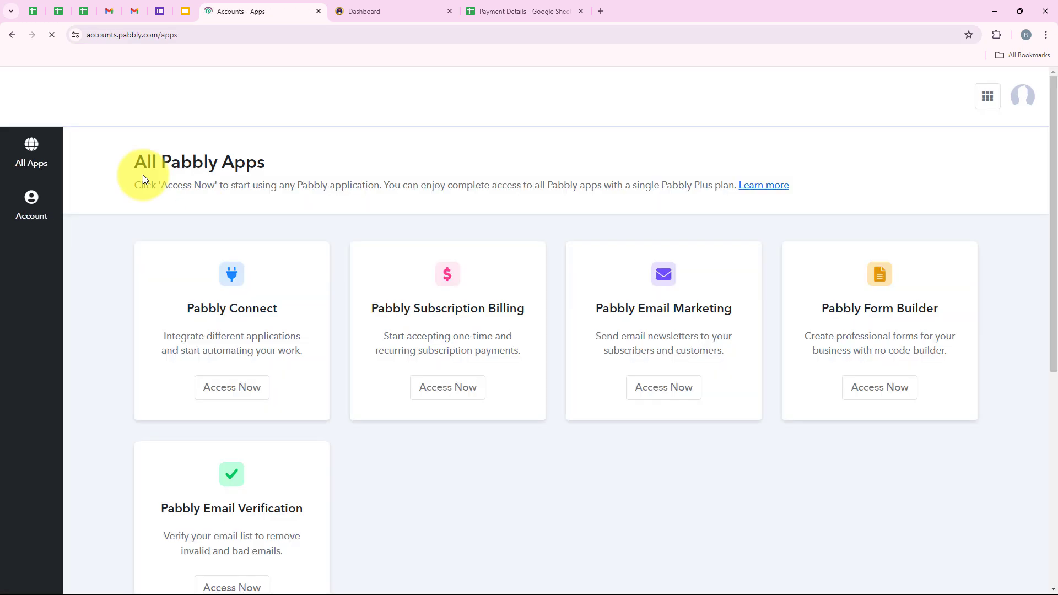
{"action": "left_click_drag", "start_coordinate": [137, 165], "coordinate": [281, 168]}
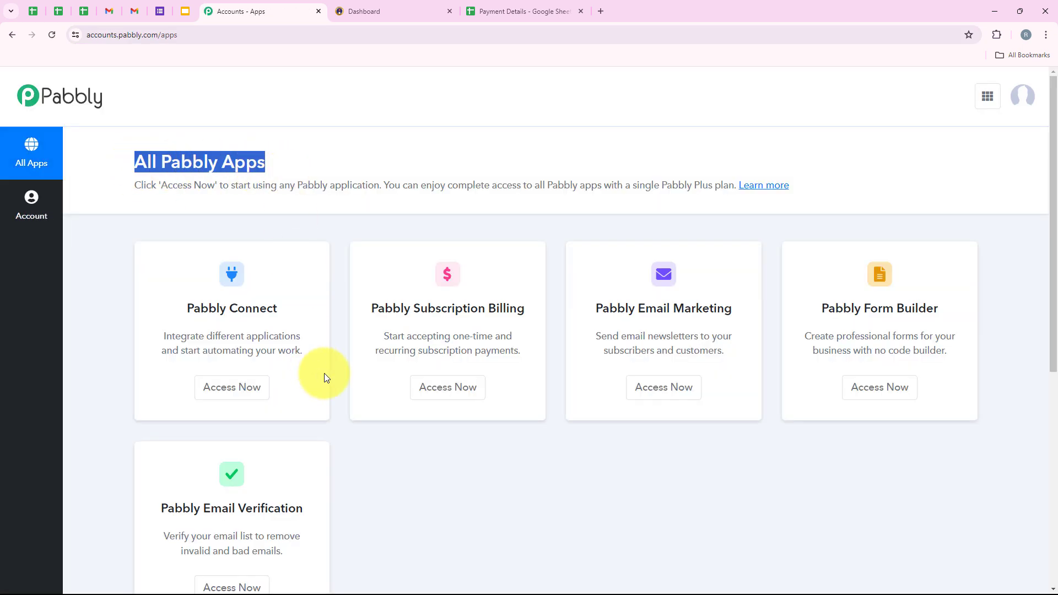
{"action": "scroll", "coordinate": [304, 256], "scroll_direction": "down", "scroll_amount": 2}
{"action": "scroll", "coordinate": [355, 370], "scroll_direction": "up", "scroll_amount": 2}
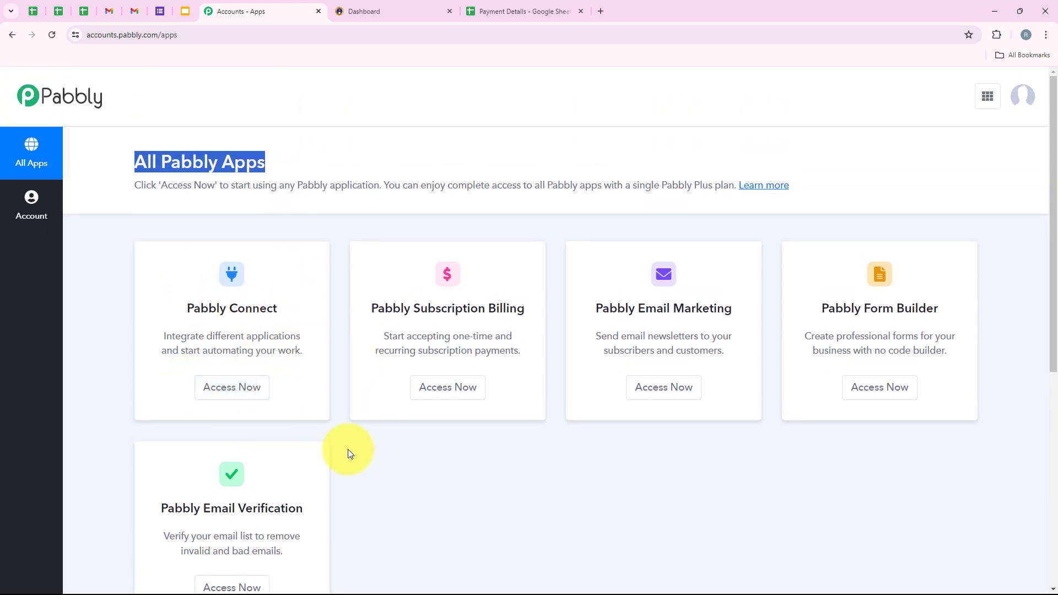
{"action": "left_click_drag", "start_coordinate": [184, 303], "coordinate": [326, 302]}
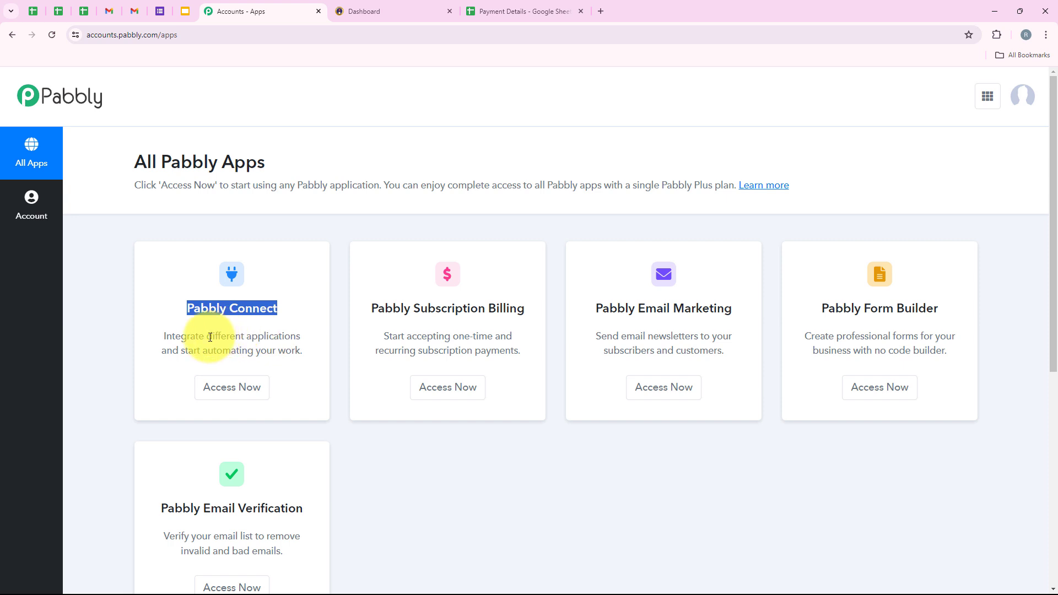
{"action": "left_click_drag", "start_coordinate": [206, 338], "coordinate": [307, 338]}
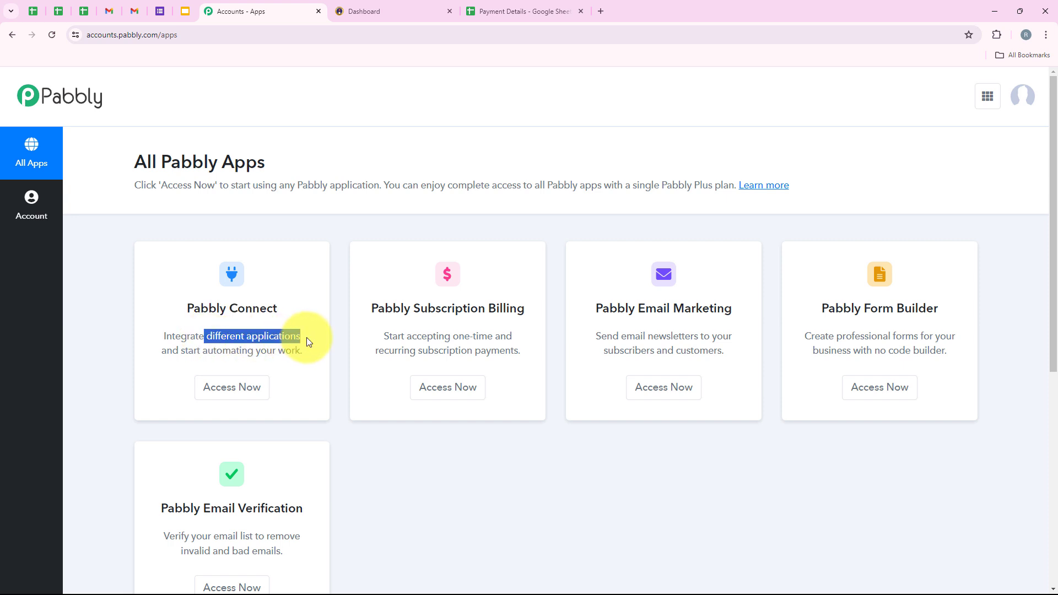
{"action": "left_click", "coordinate": [261, 388]}
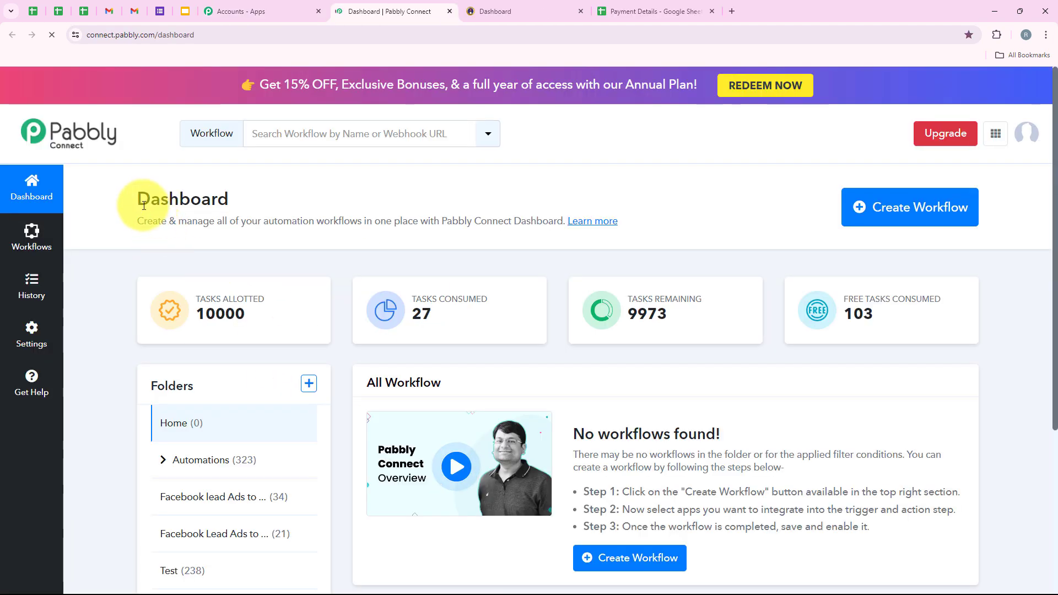
Create a new workflow in the Automations folder with the pasted Instamojo-to-Google-Sheets name.
{"action": "left_click_drag", "start_coordinate": [142, 199], "coordinate": [240, 203]}
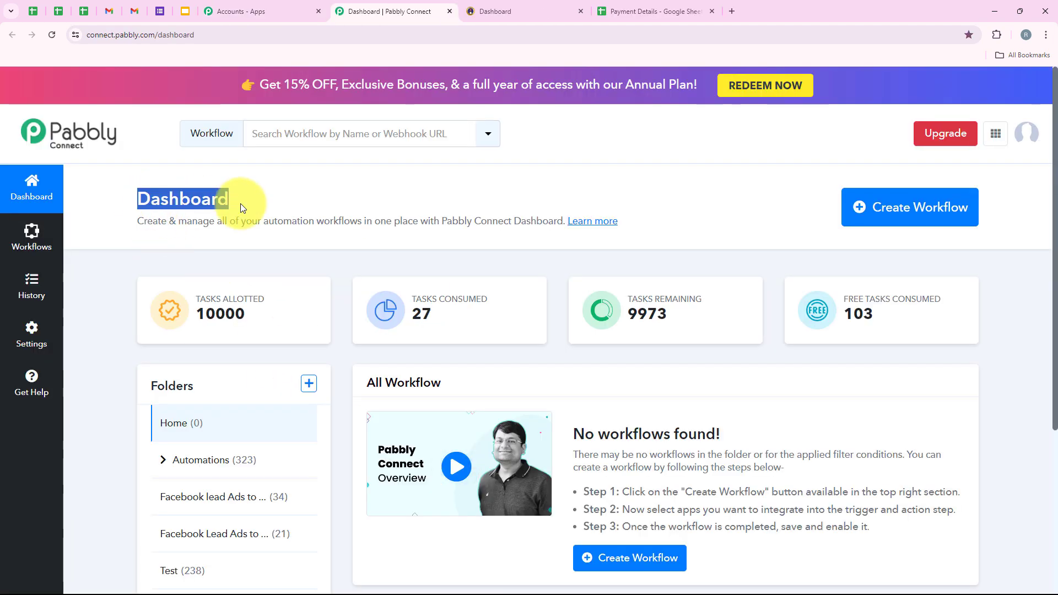
{"action": "left_click", "coordinate": [254, 195]}
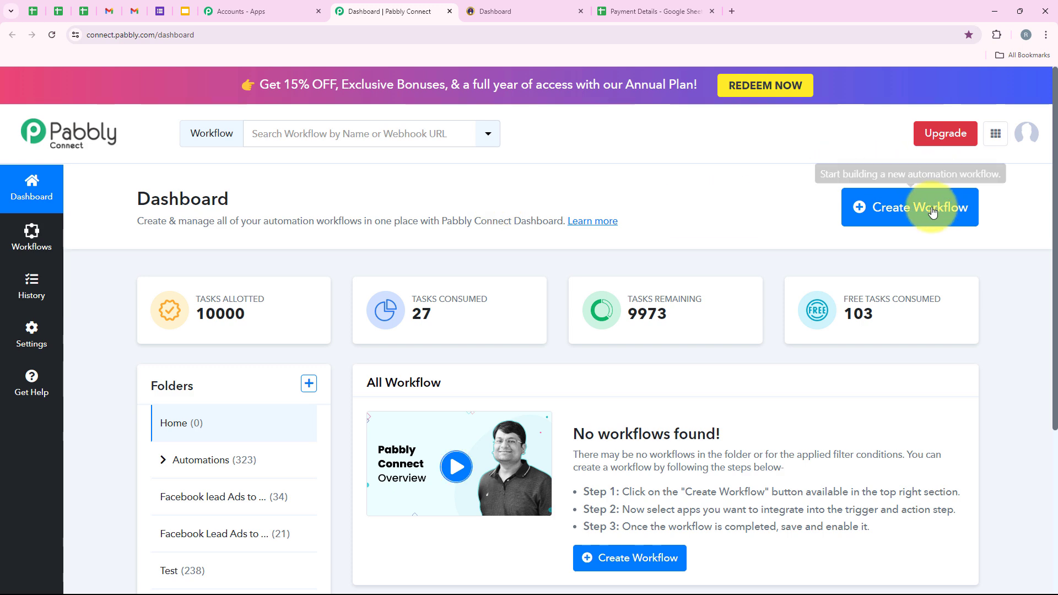
{"action": "left_click", "coordinate": [896, 208]}
{"action": "left_click_drag", "start_coordinate": [441, 271], "coordinate": [361, 276]}
{"action": "left_click_drag", "start_coordinate": [435, 343], "coordinate": [366, 340]}
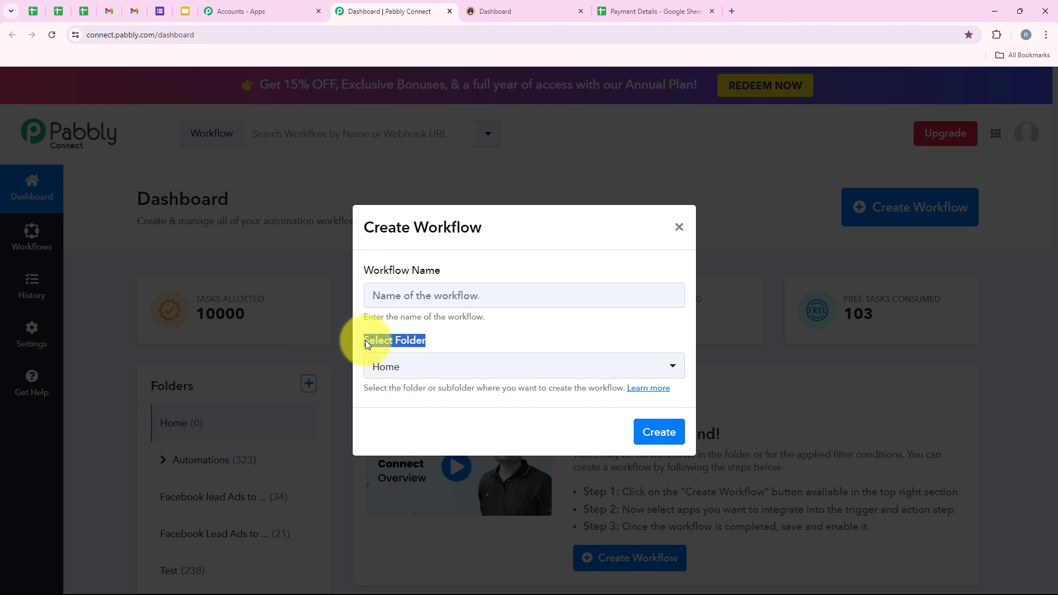
{"action": "left_click", "coordinate": [430, 368]}
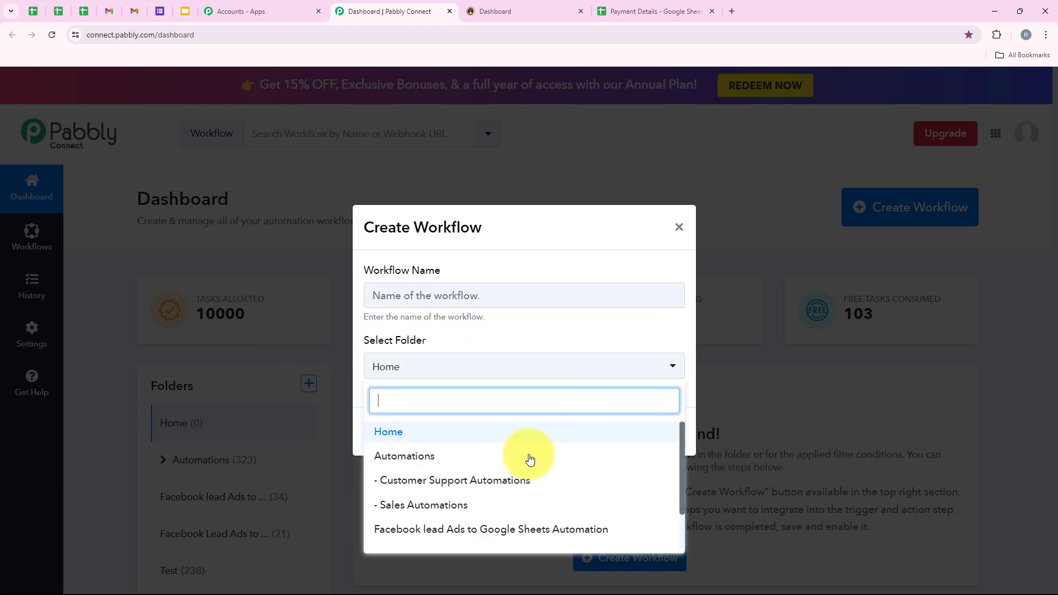
{"action": "left_click", "coordinate": [485, 462]}
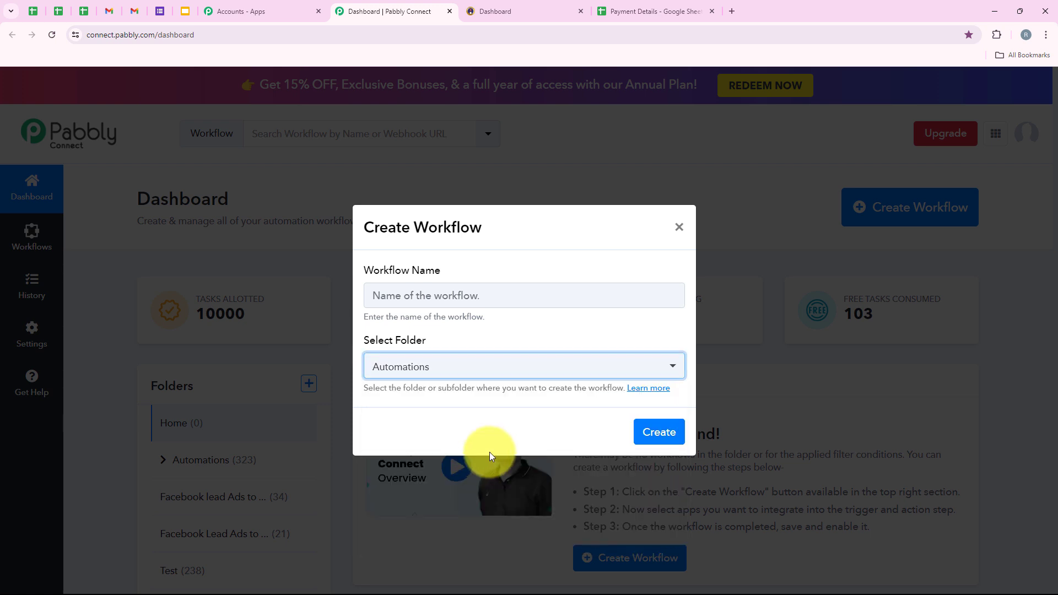
{"action": "left_click", "coordinate": [437, 297]}
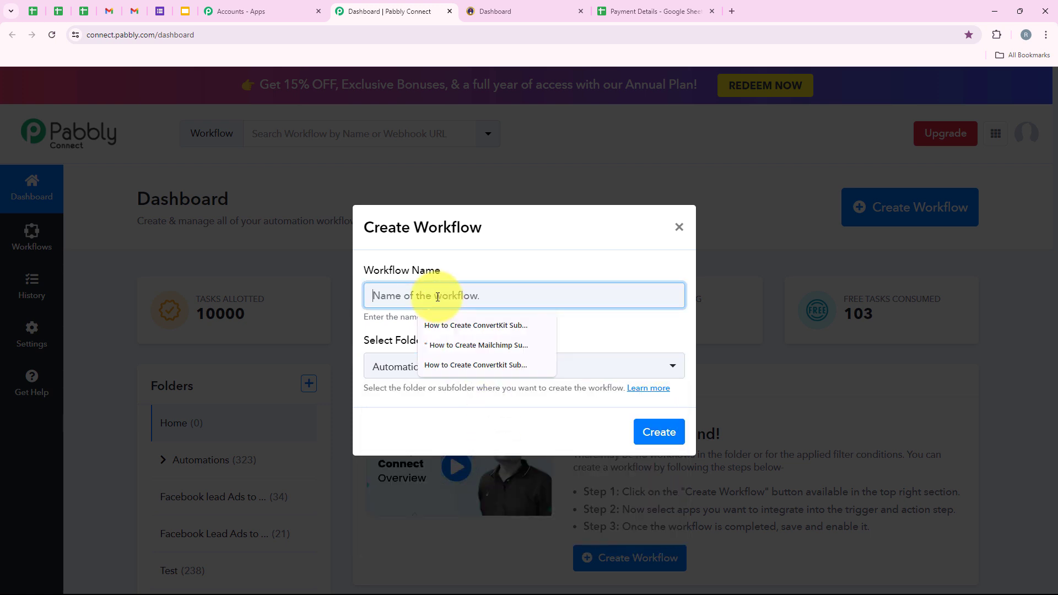
{"action": "key", "text": "ctrl+v"}
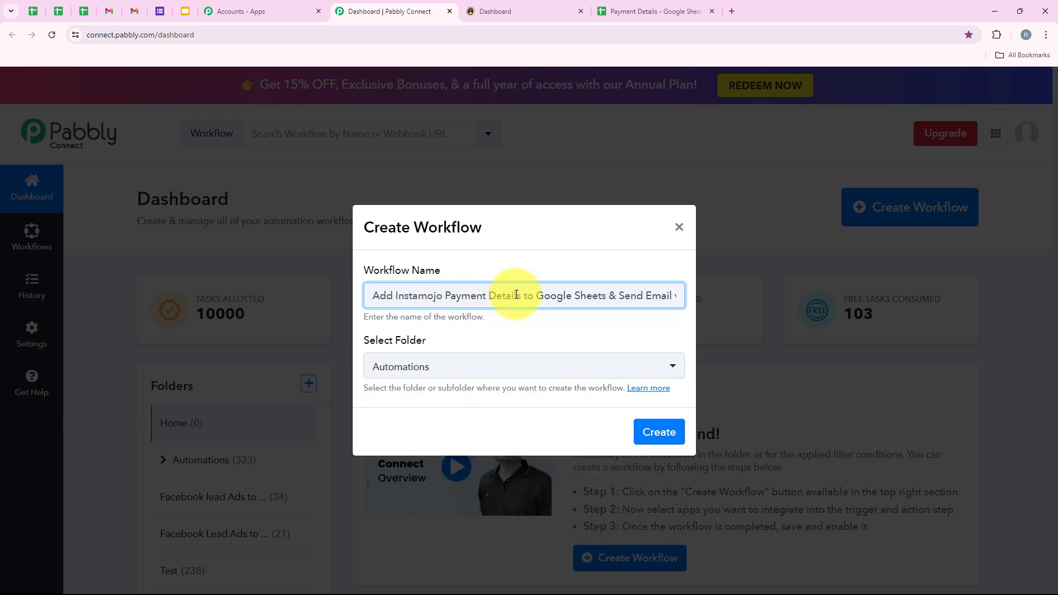
{"action": "left_click_drag", "start_coordinate": [526, 292], "coordinate": [507, 322]}
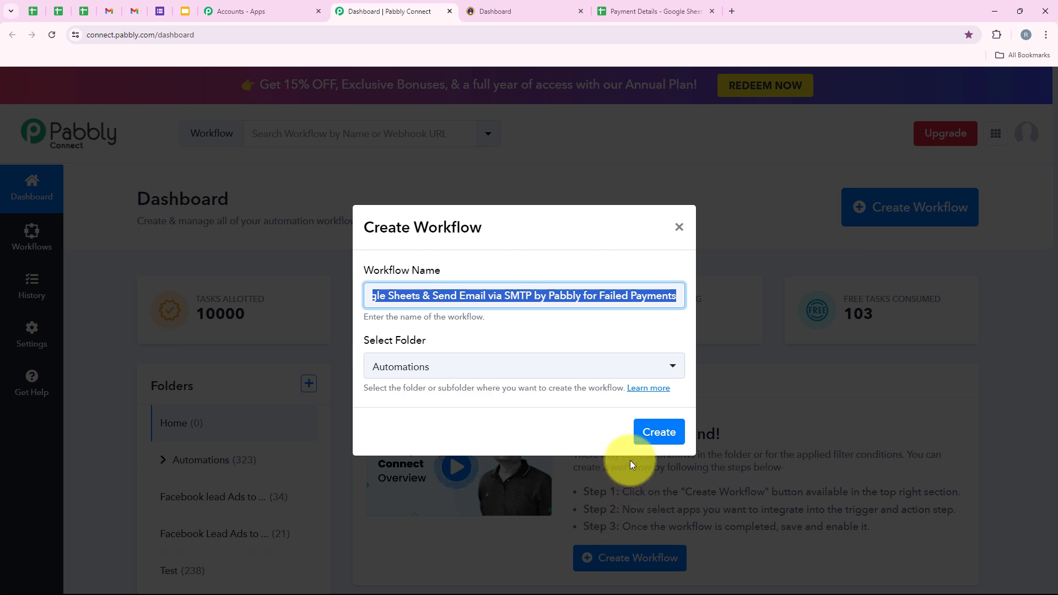
{"action": "left_click", "coordinate": [656, 435]}
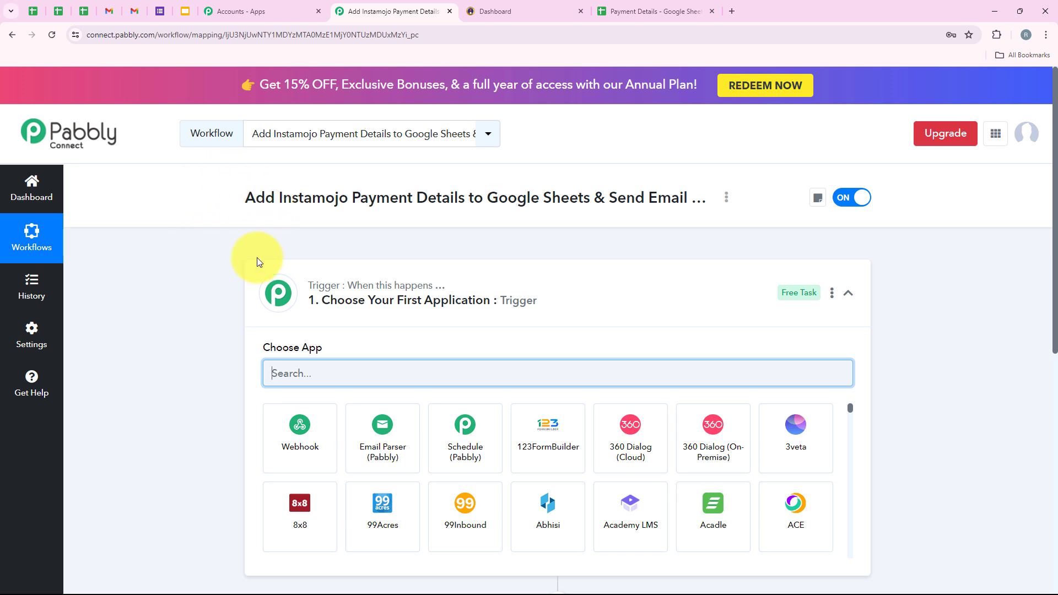
Search 'Instam' and select Instamojo V2 as the trigger app.
{"action": "left_click", "coordinate": [501, 304]}
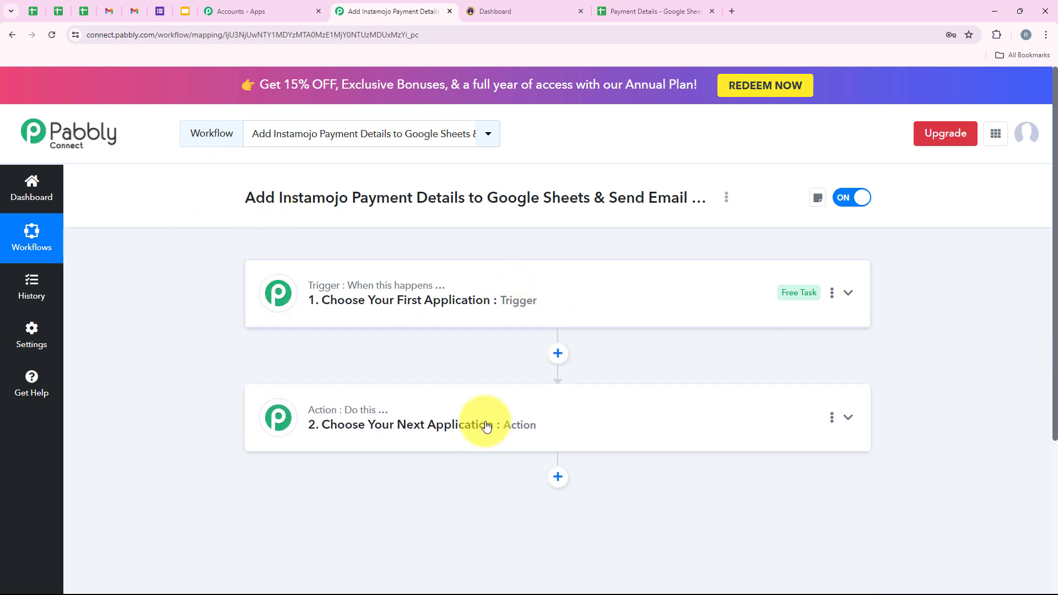
{"action": "mouse_move", "coordinate": [355, 282]}
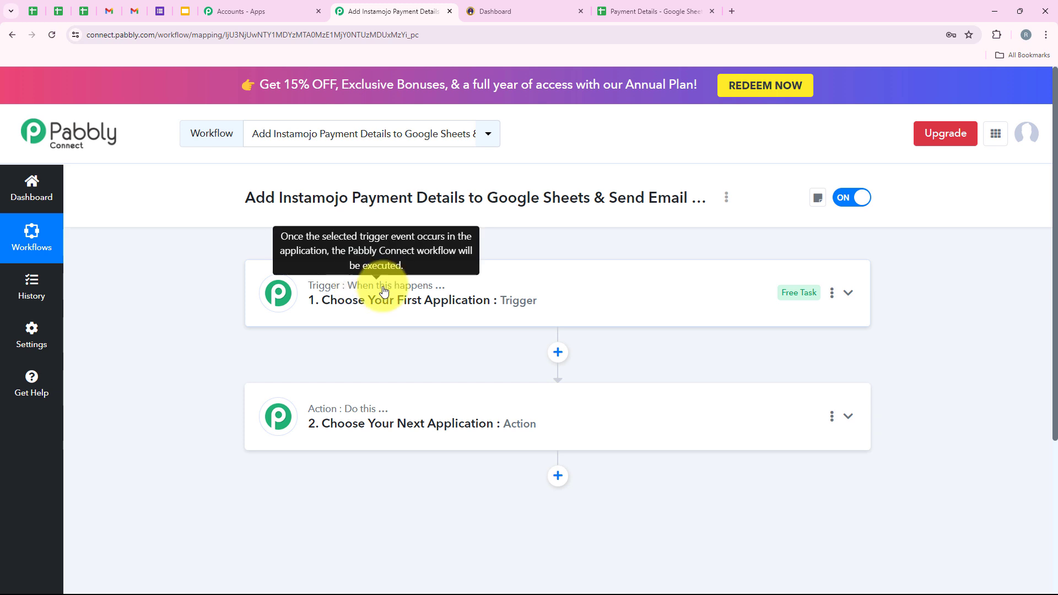
{"action": "mouse_move", "coordinate": [370, 414]}
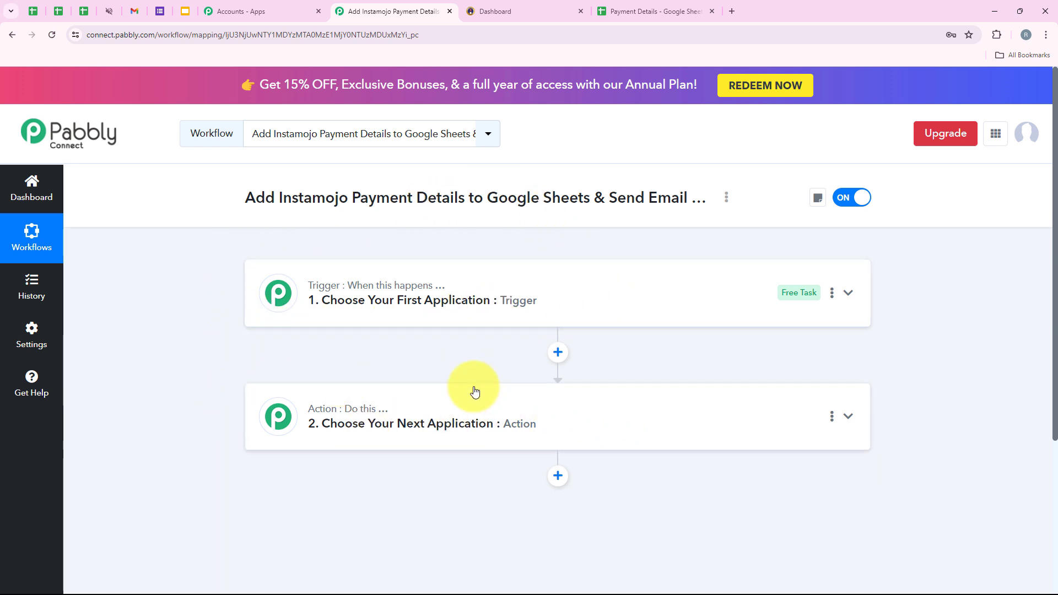
{"action": "left_click", "coordinate": [359, 302]}
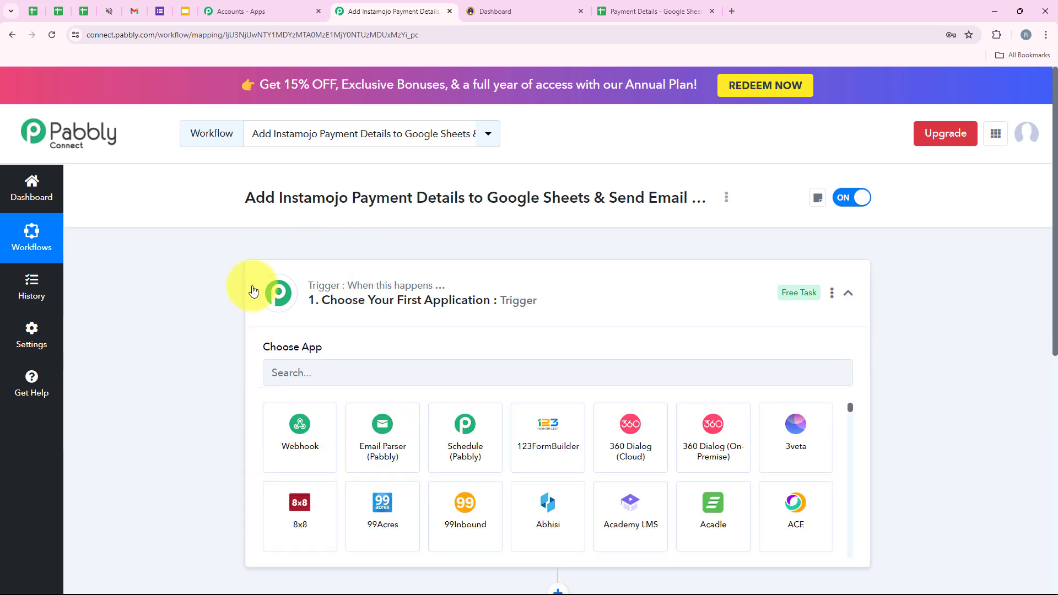
{"action": "left_click", "coordinate": [311, 374]}
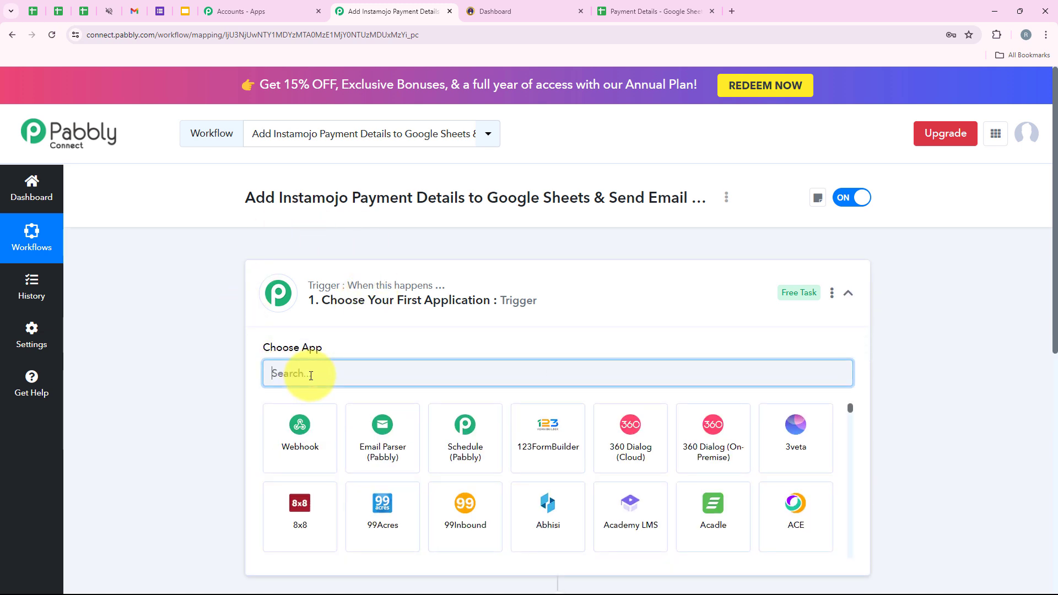
{"action": "type", "text": "In"}
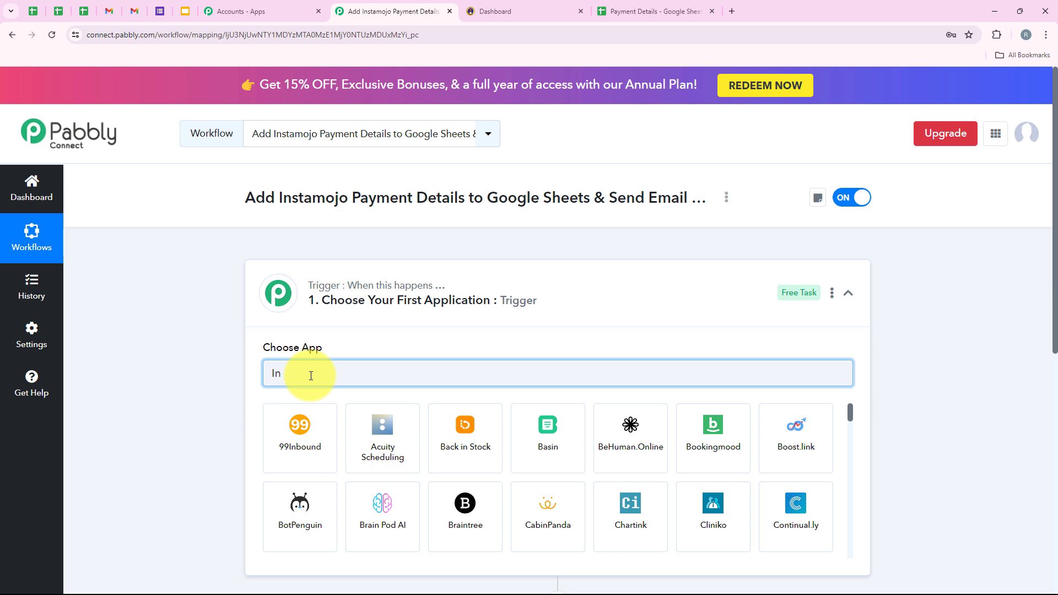
{"action": "type", "text": "sta"}
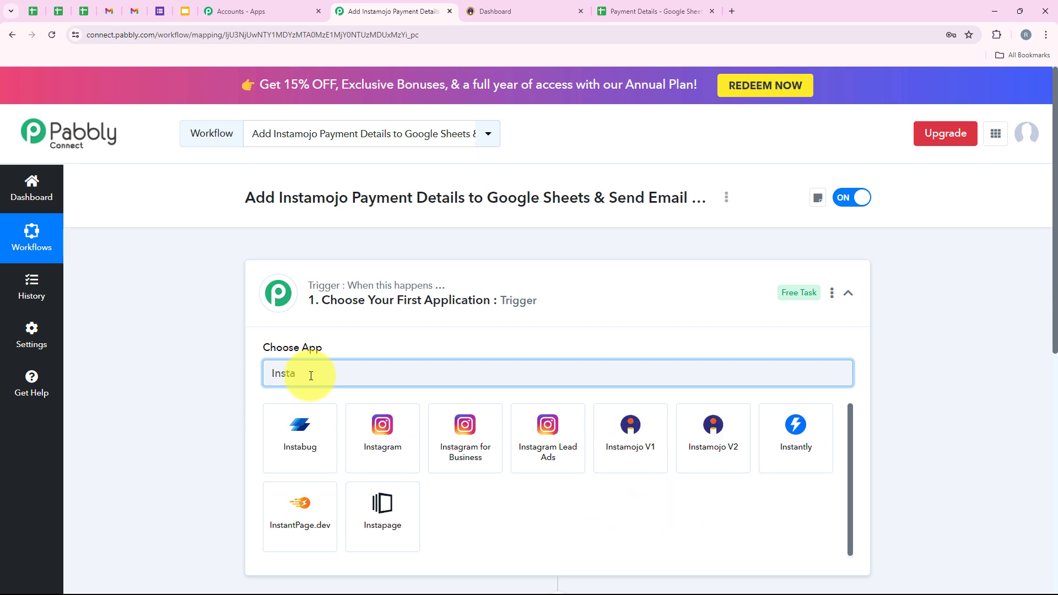
{"action": "type", "text": "mojo"}
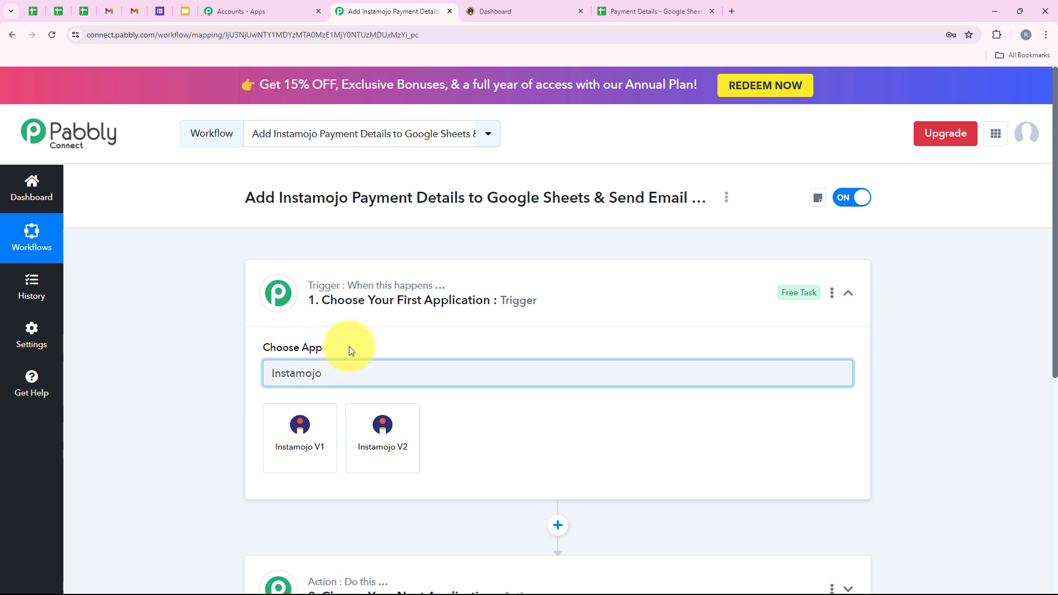
{"action": "double_click", "coordinate": [283, 377]}
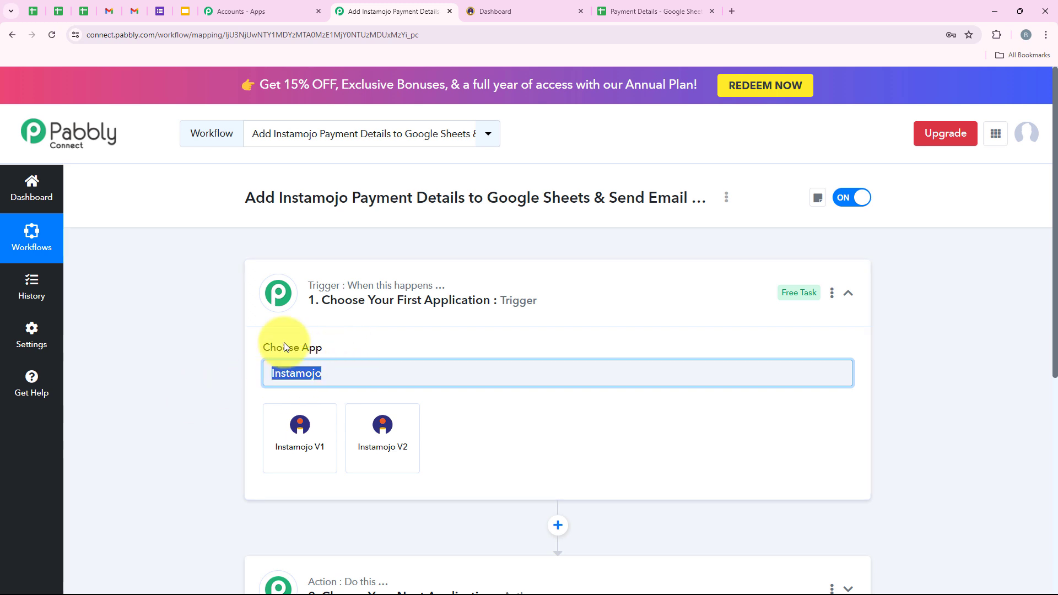
{"action": "left_click", "coordinate": [368, 460]}
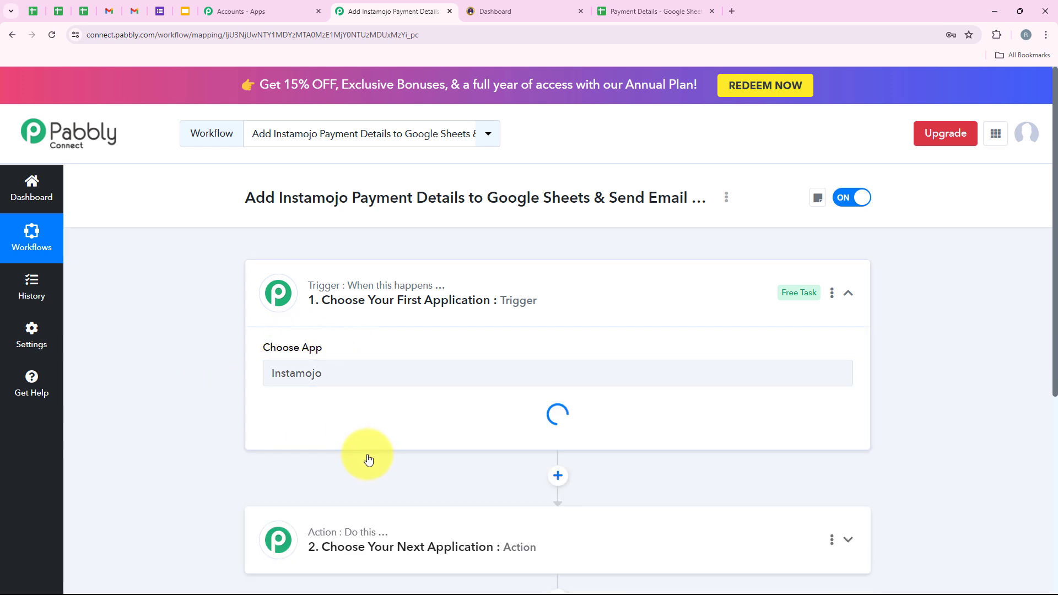
Choose New Sale as the trigger event.
{"action": "left_click_drag", "start_coordinate": [264, 402], "coordinate": [468, 412]}
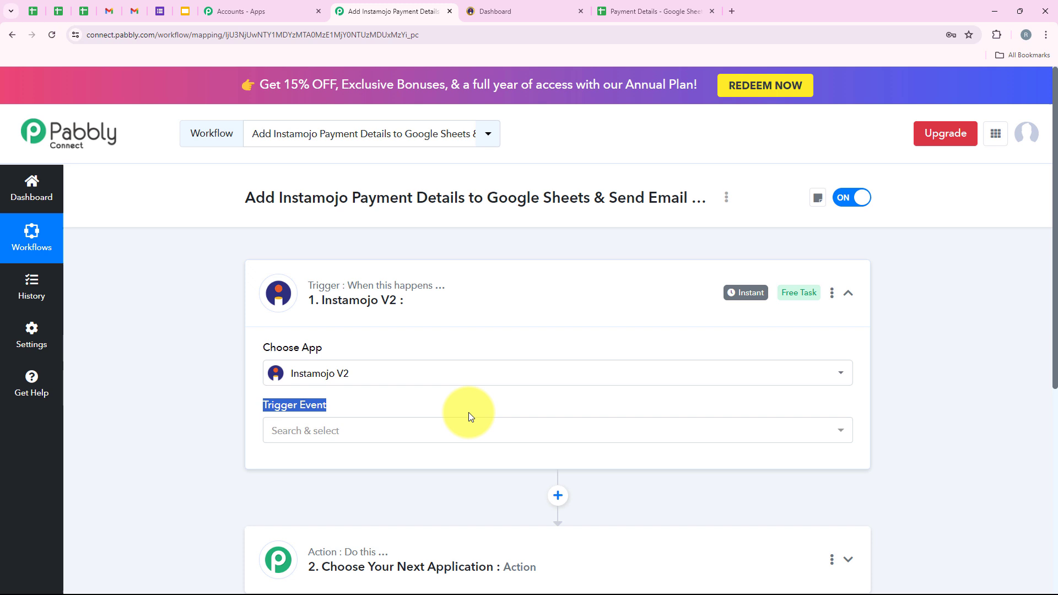
{"action": "left_click", "coordinate": [425, 430]}
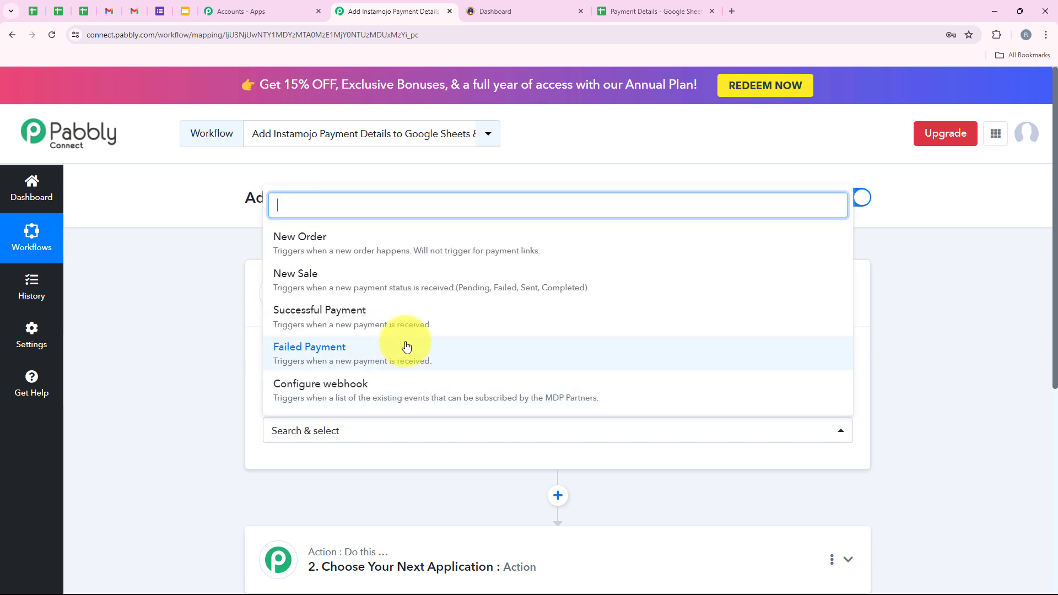
{"action": "left_click", "coordinate": [300, 286]}
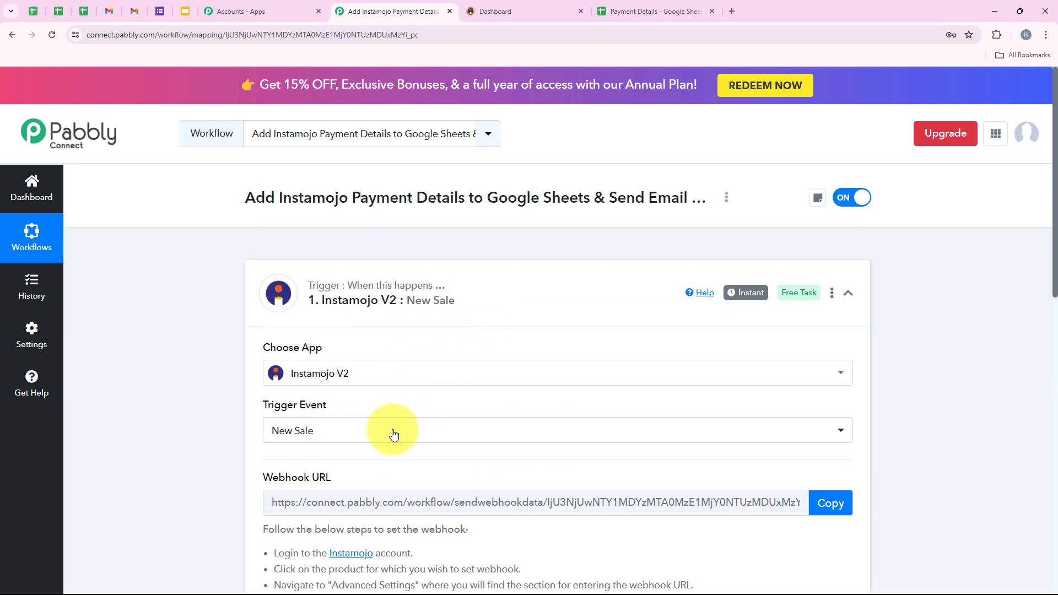
Keep New Sale as the event, copy its webhook URL, and go to the Instamojo dashboard.
{"action": "left_click", "coordinate": [393, 429]}
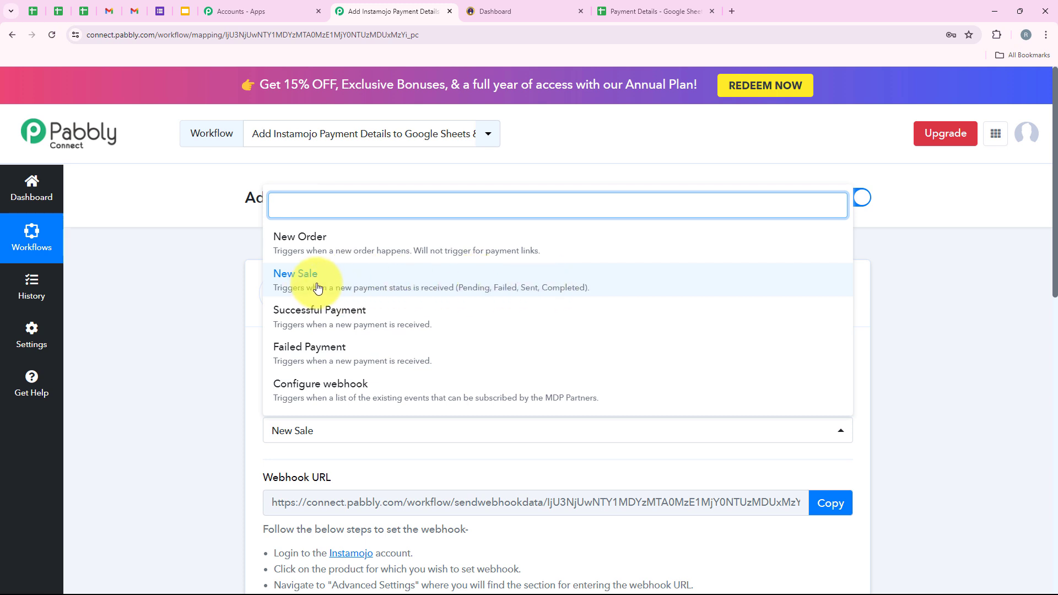
{"action": "left_click", "coordinate": [368, 285]}
{"action": "scroll", "coordinate": [386, 370], "scroll_direction": "down", "scroll_amount": 2}
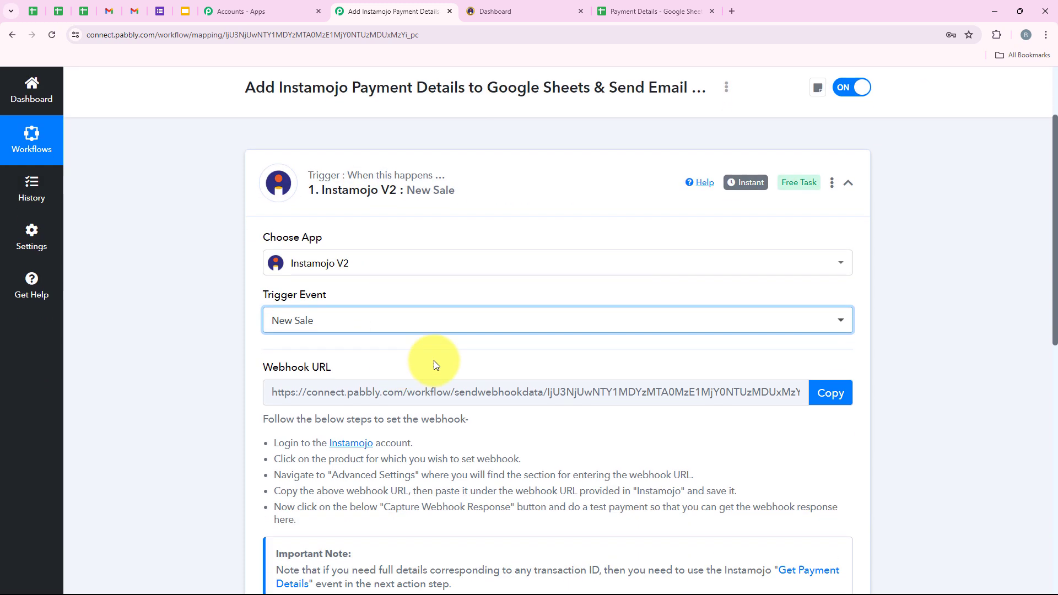
{"action": "scroll", "coordinate": [354, 307], "scroll_direction": "down", "scroll_amount": 2}
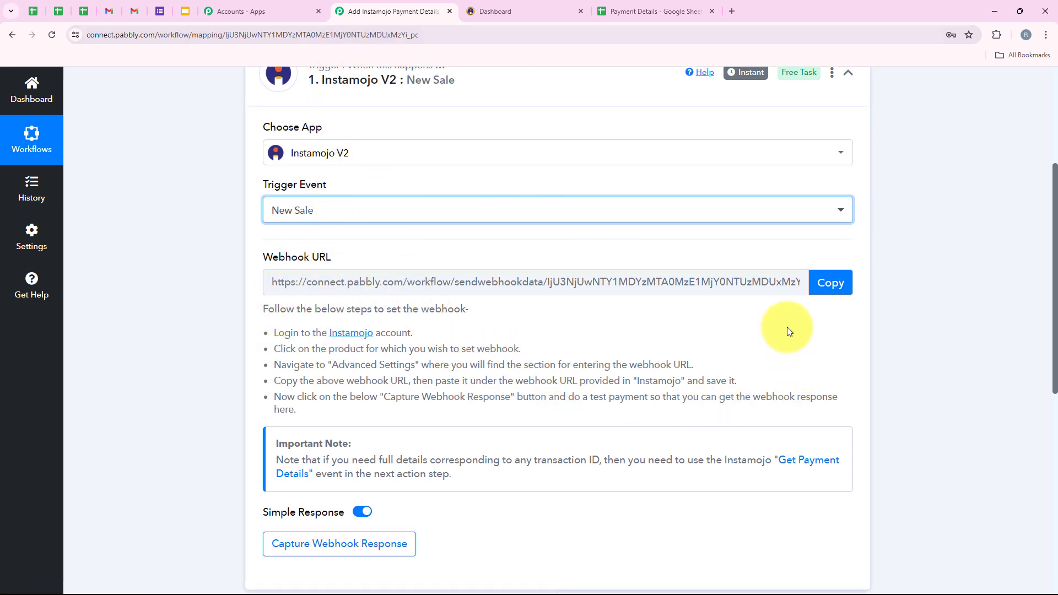
{"action": "left_click", "coordinate": [822, 298]}
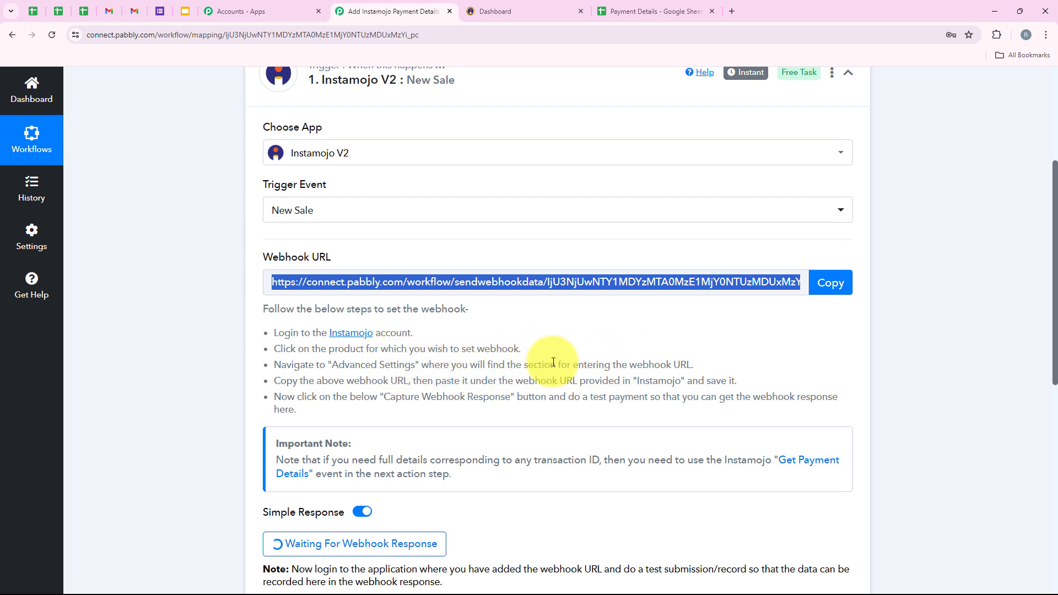
{"action": "left_click", "coordinate": [494, 18]}
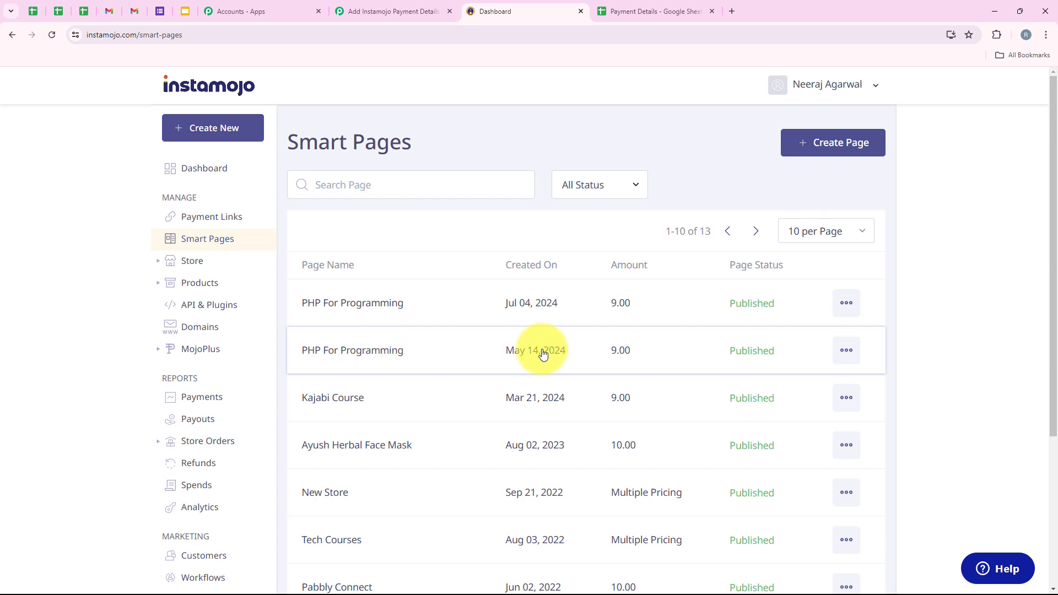
Edit the second PHP For Programming page, enable Add Webhook, and paste the Pabbly webhook URL.
{"action": "left_click", "coordinate": [861, 352]}
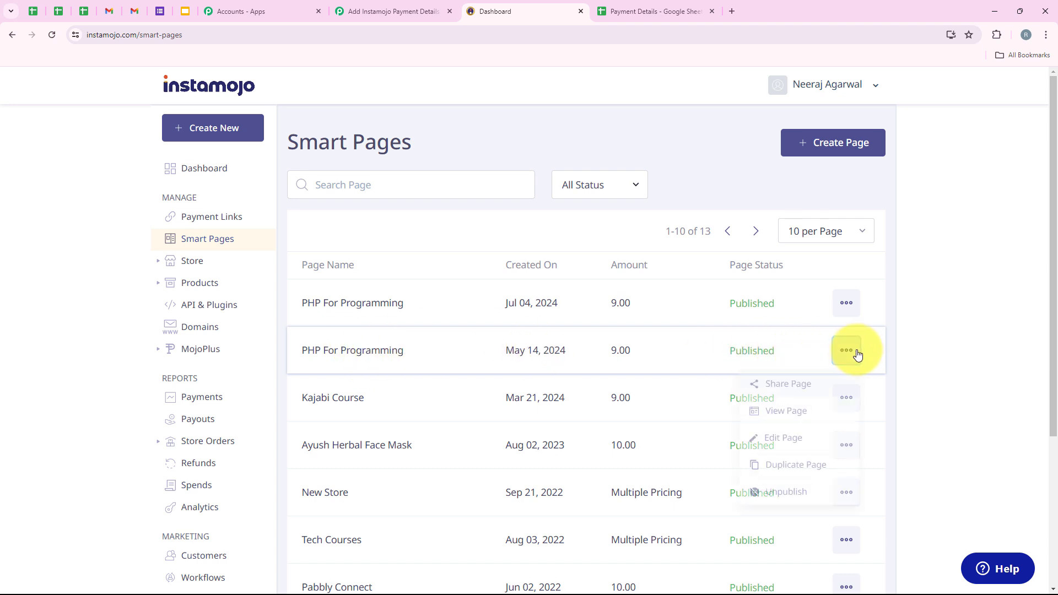
{"action": "left_click", "coordinate": [792, 451]}
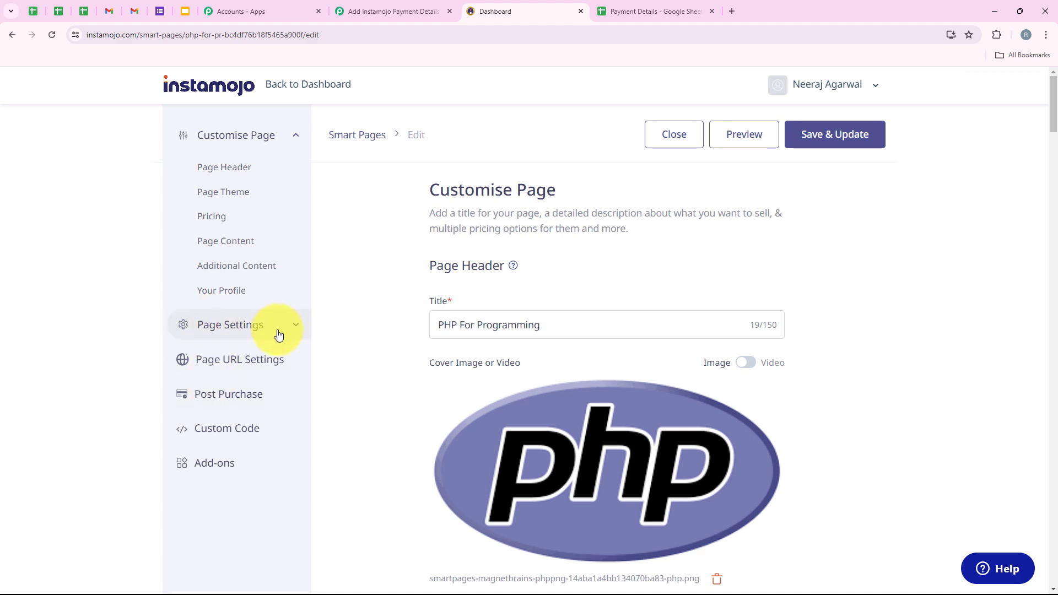
{"action": "left_click", "coordinate": [279, 327]}
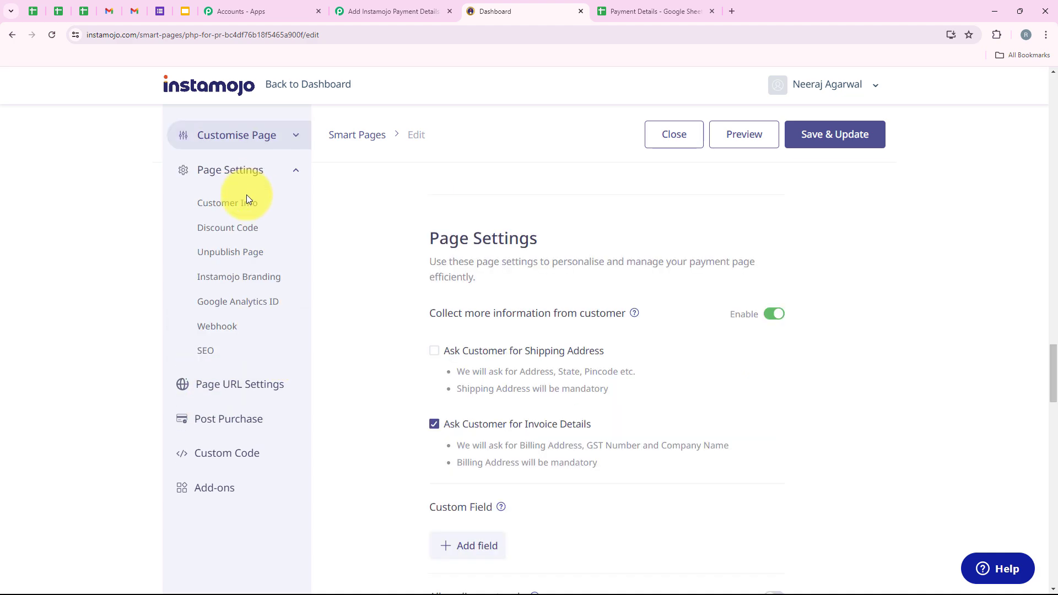
{"action": "left_click", "coordinate": [219, 327]}
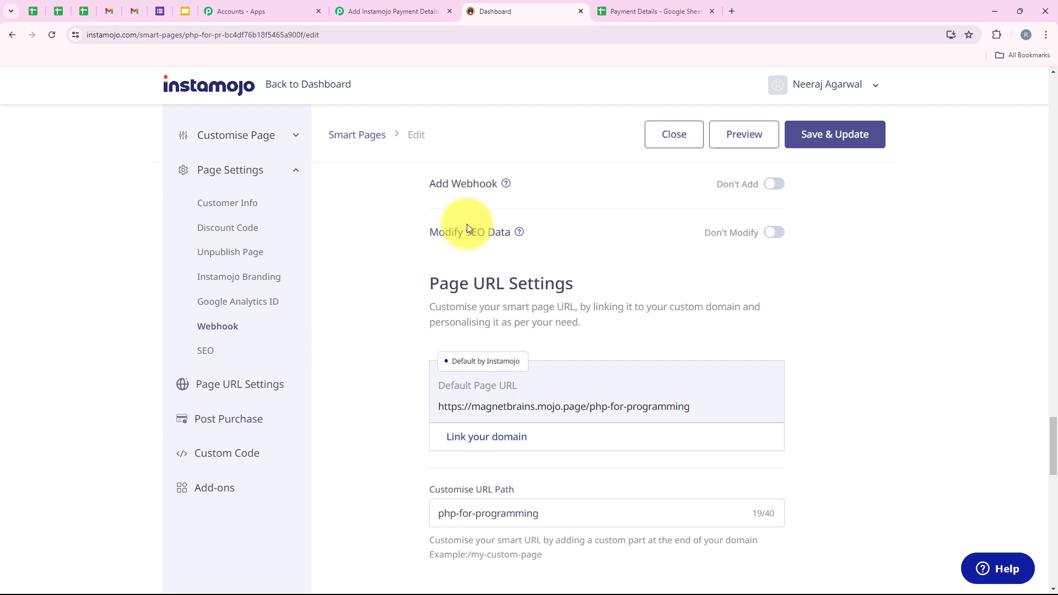
{"action": "left_click", "coordinate": [781, 191]}
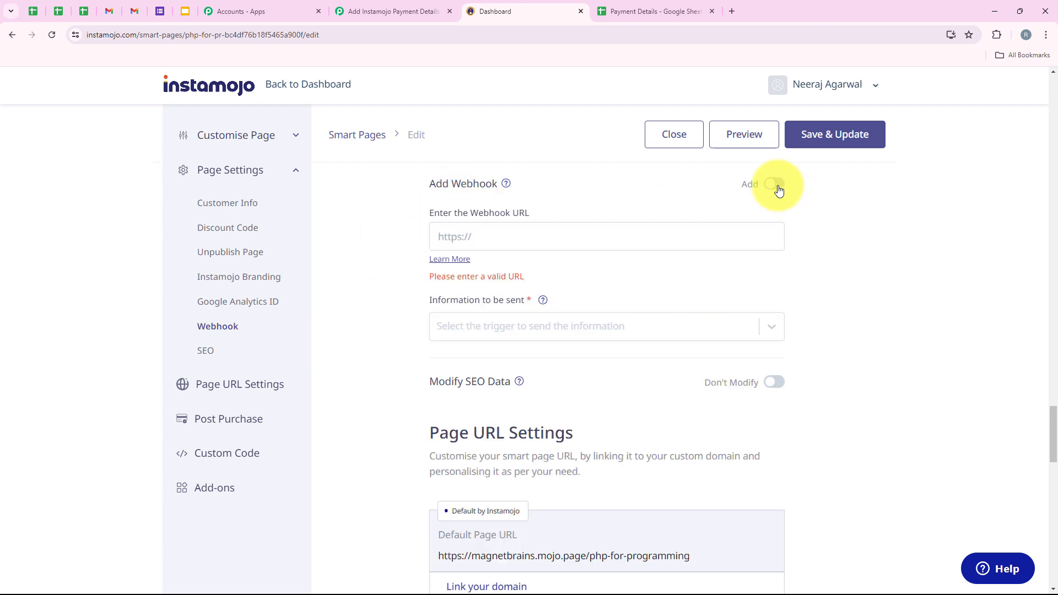
{"action": "scroll", "coordinate": [493, 279], "scroll_direction": "up", "scroll_amount": 1}
{"action": "left_click_drag", "start_coordinate": [414, 269], "coordinate": [623, 289]}
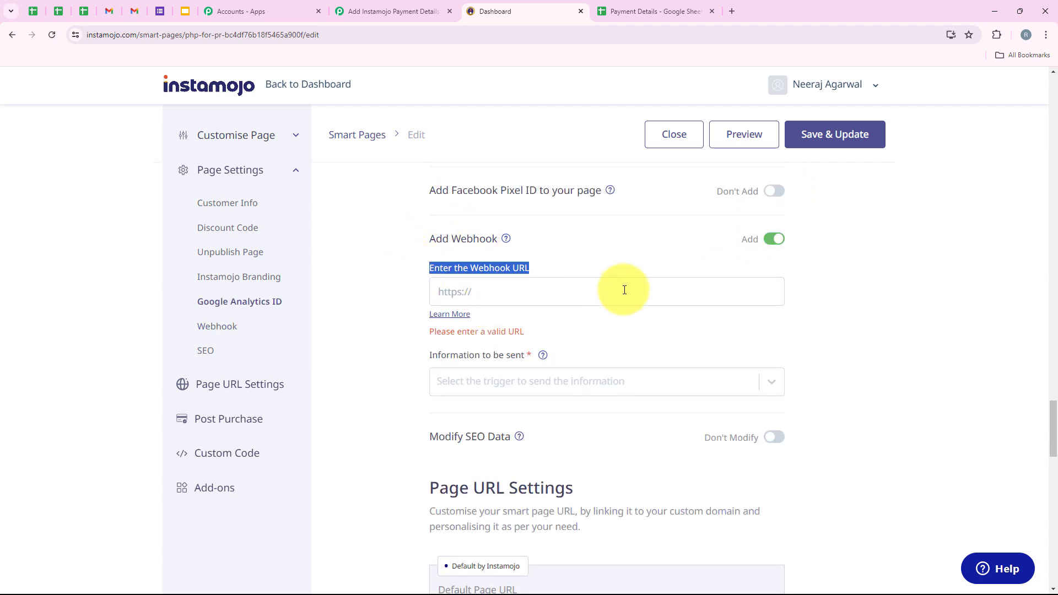
{"action": "right_click", "coordinate": [530, 293]}
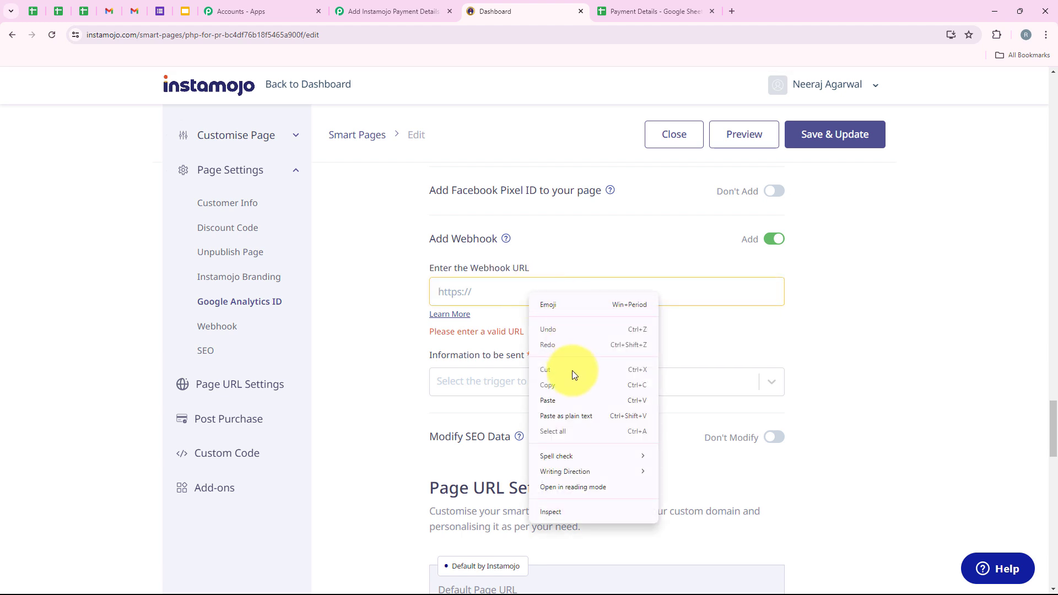
{"action": "left_click", "coordinate": [564, 401]}
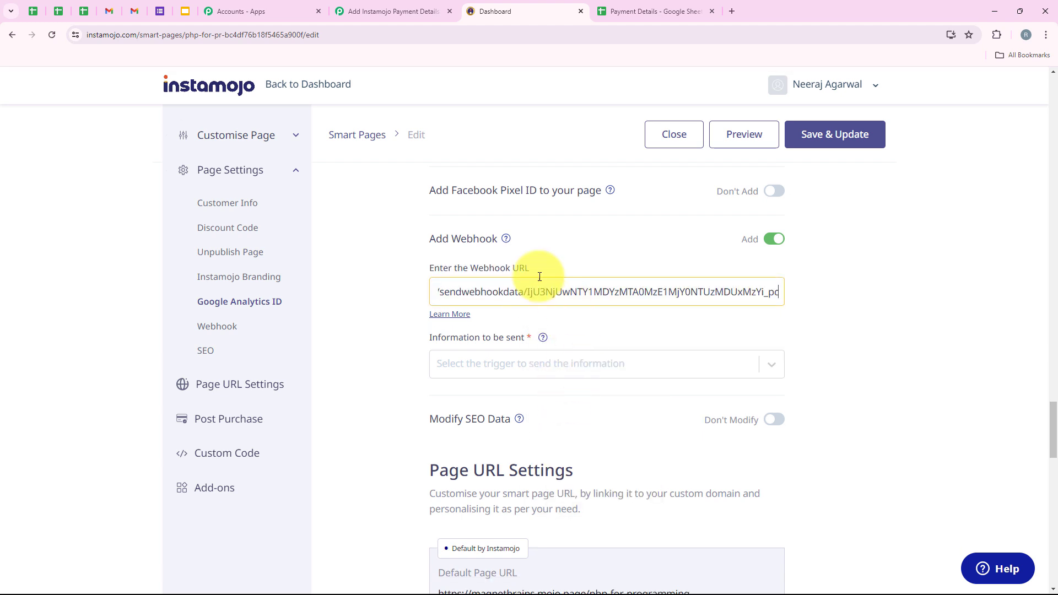
Send the webhook on Successful and Failed Payments, then save and confirm the page changes.
{"action": "left_click", "coordinate": [481, 361]}
{"action": "left_click_drag", "start_coordinate": [408, 343], "coordinate": [534, 345]}
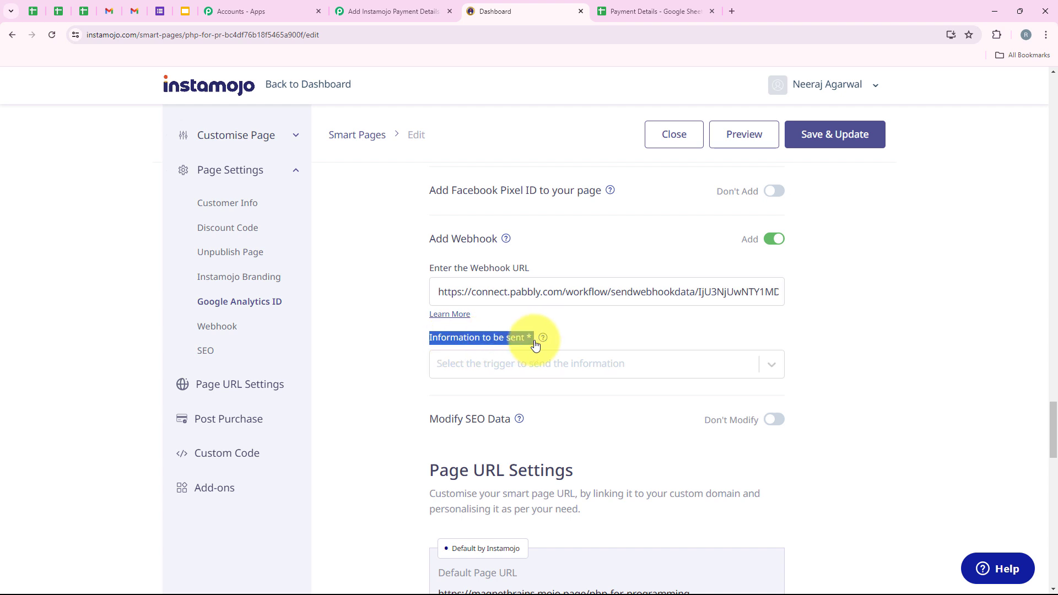
{"action": "left_click", "coordinate": [522, 360]}
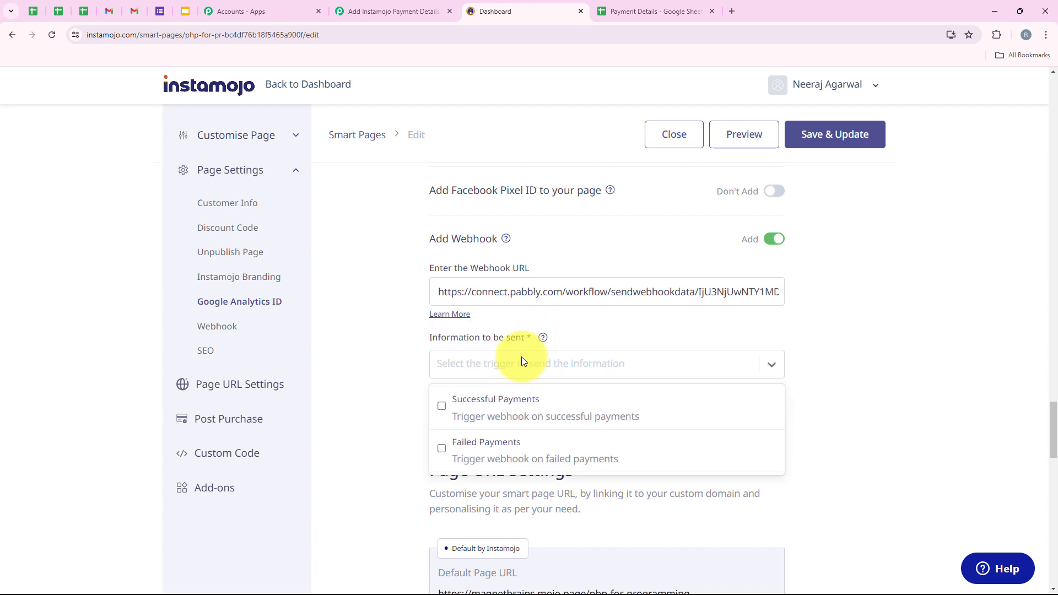
{"action": "left_click", "coordinate": [486, 421]}
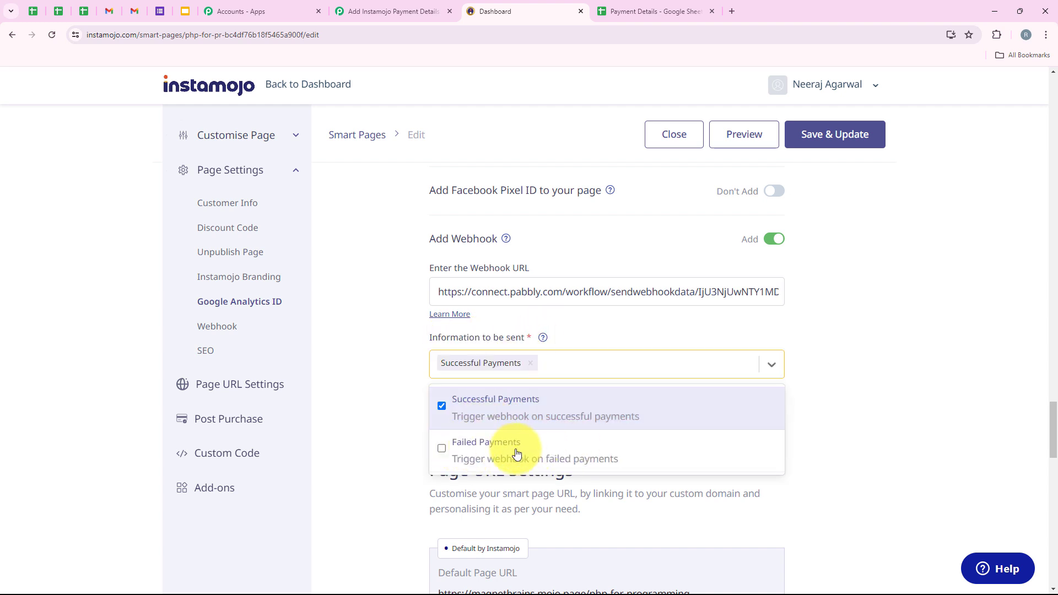
{"action": "left_click", "coordinate": [500, 452]}
{"action": "scroll", "coordinate": [365, 415], "scroll_direction": "down", "scroll_amount": 1}
{"action": "left_click", "coordinate": [355, 359]}
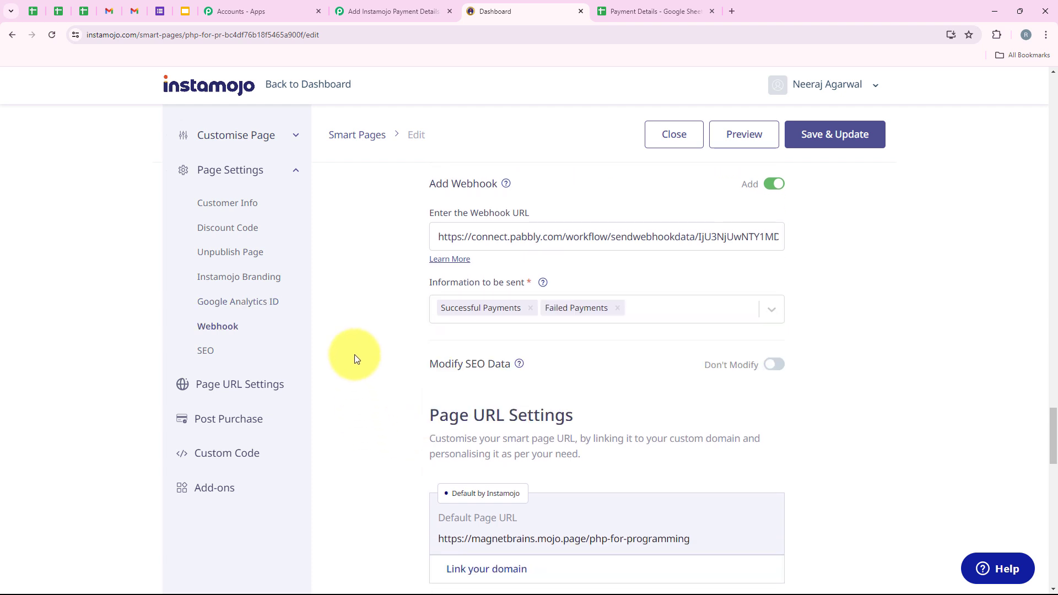
{"action": "scroll", "coordinate": [719, 353], "scroll_direction": "up", "scroll_amount": 1}
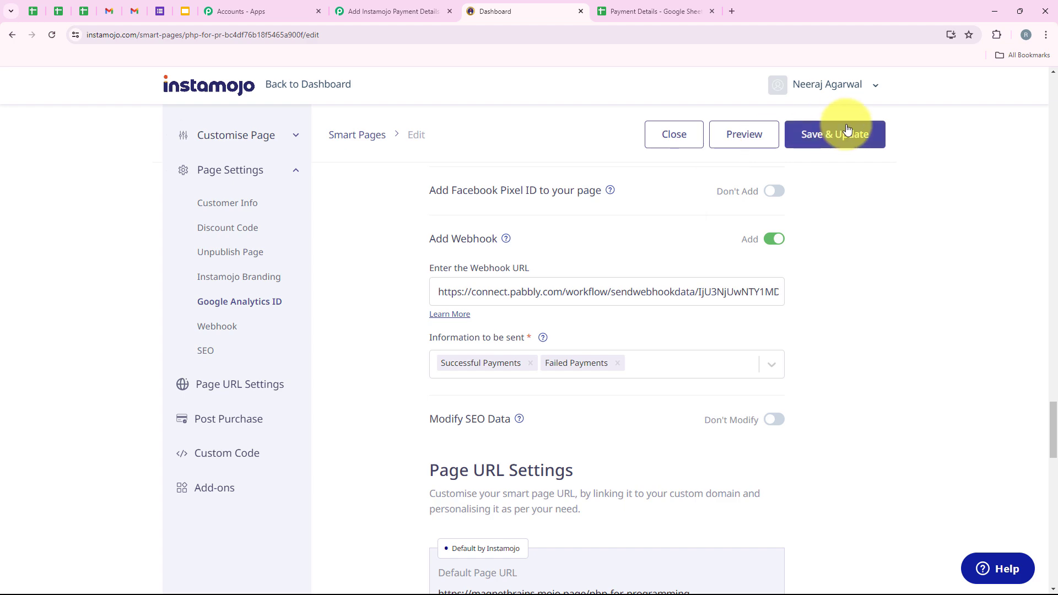
{"action": "left_click", "coordinate": [839, 144]}
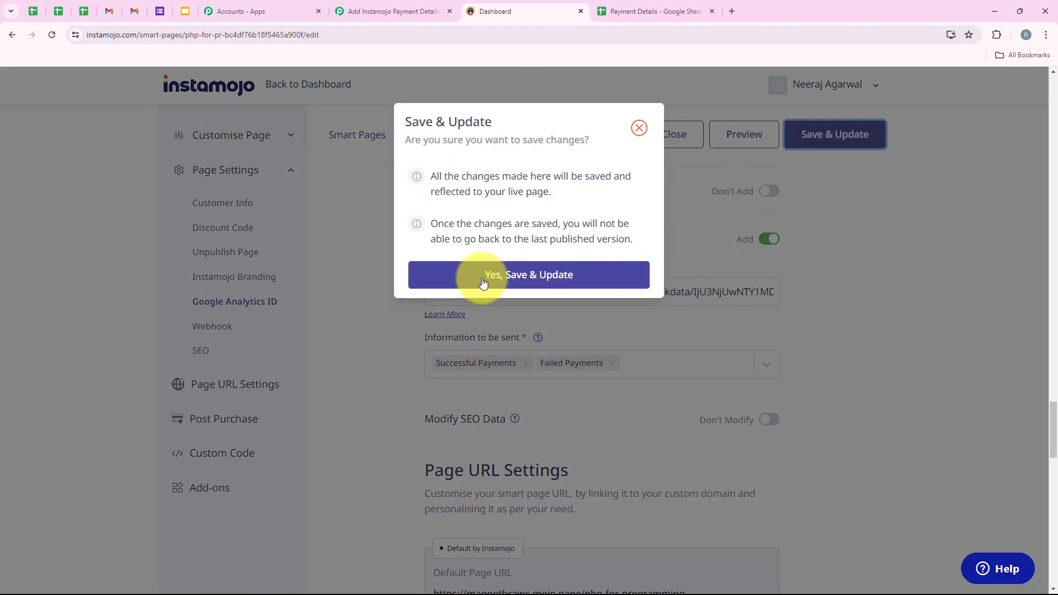
{"action": "left_click", "coordinate": [483, 278]}
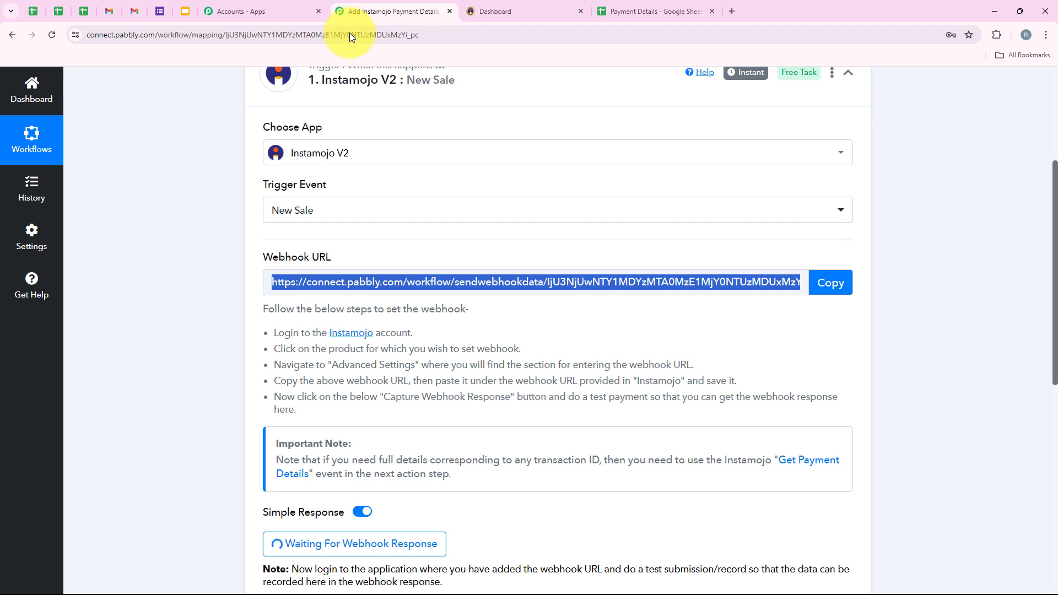
Check that the Pabbly trigger is waiting for a webhook response, then return to Instamojo Smart Pages.
{"action": "left_click", "coordinate": [386, 11]}
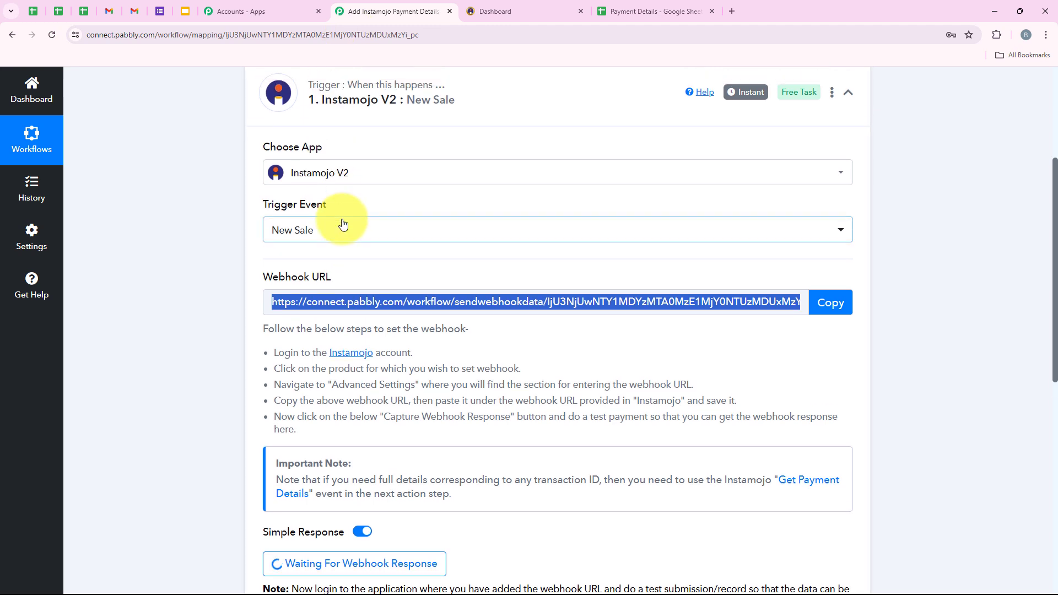
{"action": "scroll", "coordinate": [342, 223], "scroll_direction": "down", "scroll_amount": 4}
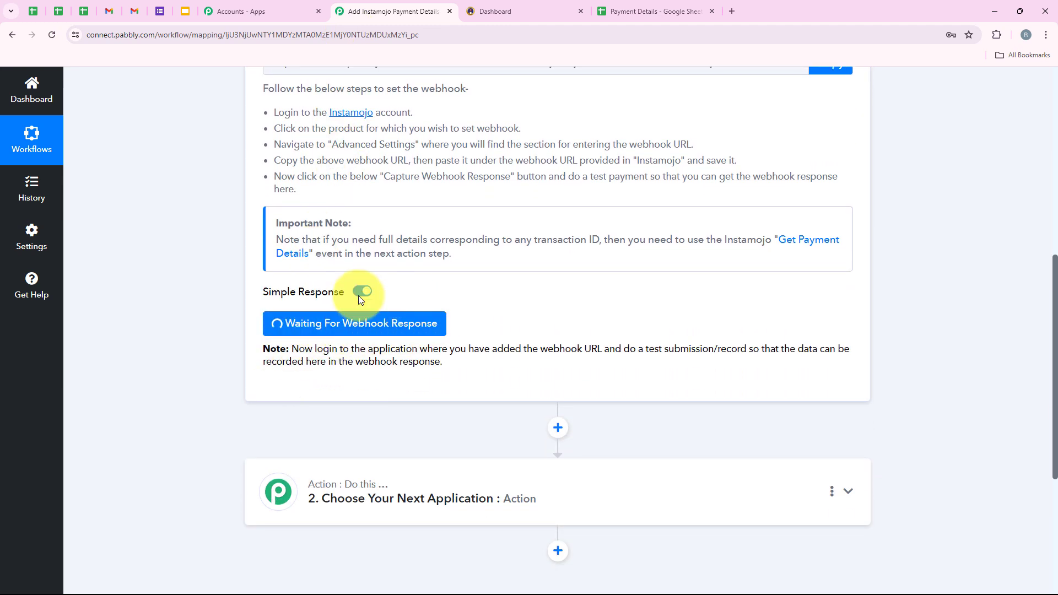
{"action": "left_click_drag", "start_coordinate": [621, 350], "coordinate": [755, 343]}
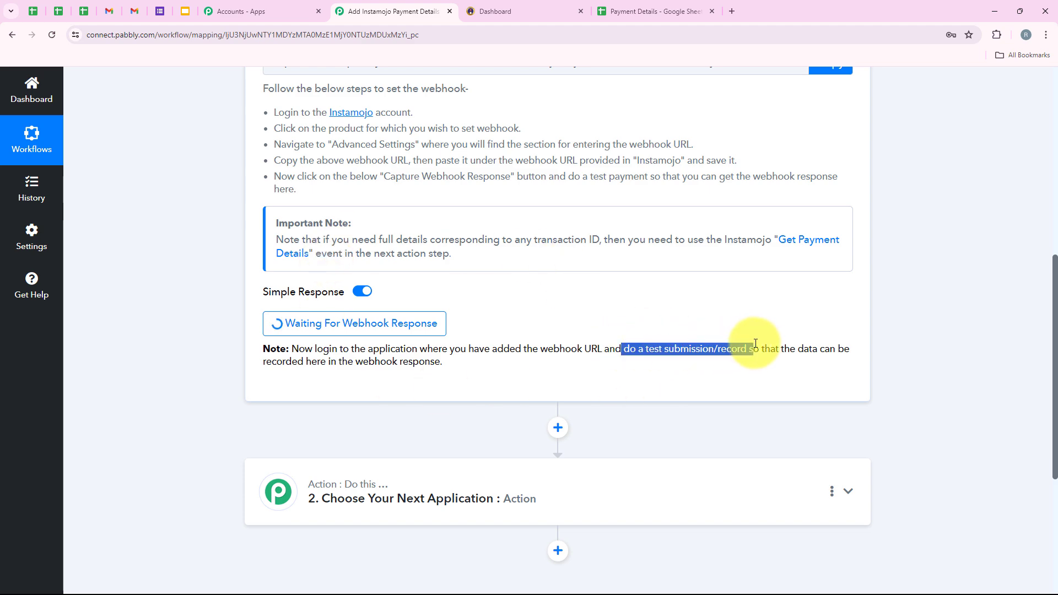
{"action": "left_click", "coordinate": [589, 301]}
{"action": "scroll", "coordinate": [587, 297], "scroll_direction": "up", "scroll_amount": 4}
{"action": "scroll", "coordinate": [587, 298], "scroll_direction": "down", "scroll_amount": 3}
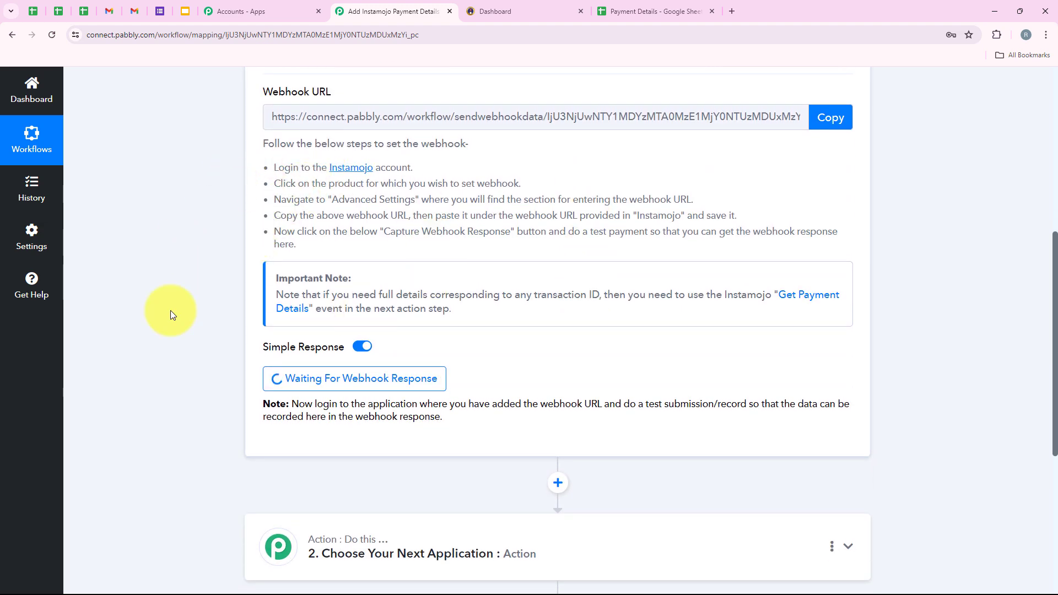
{"action": "left_click", "coordinate": [530, 10]}
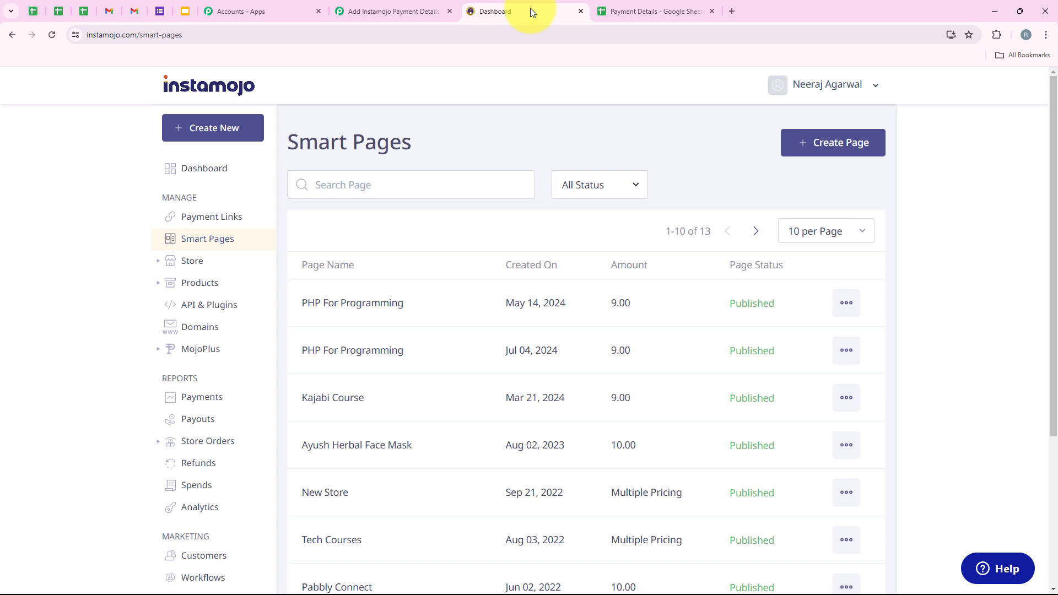
View the published PHP For Programming page and enroll in the ₹9 course to start checkout.
{"action": "left_click", "coordinate": [847, 303]}
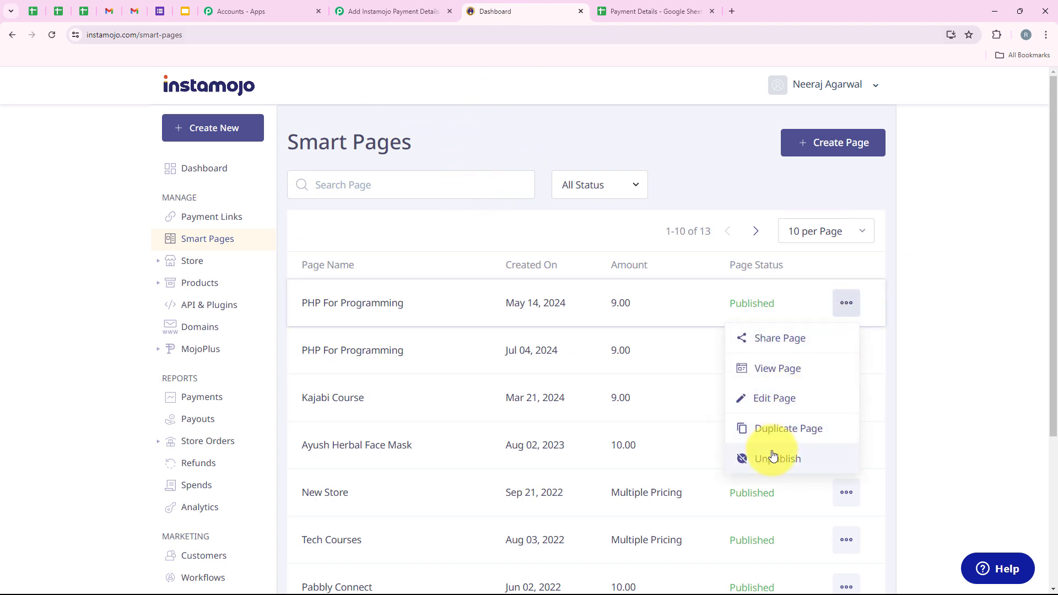
{"action": "left_click", "coordinate": [777, 375]}
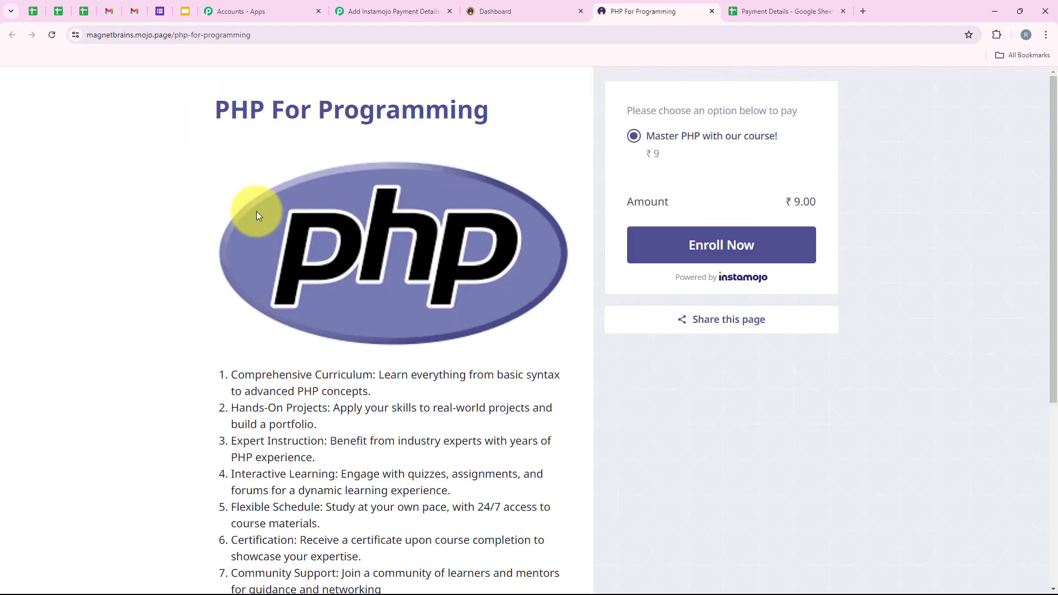
{"action": "scroll", "coordinate": [380, 270], "scroll_direction": "down", "scroll_amount": 6}
{"action": "scroll", "coordinate": [384, 264], "scroll_direction": "up", "scroll_amount": 6}
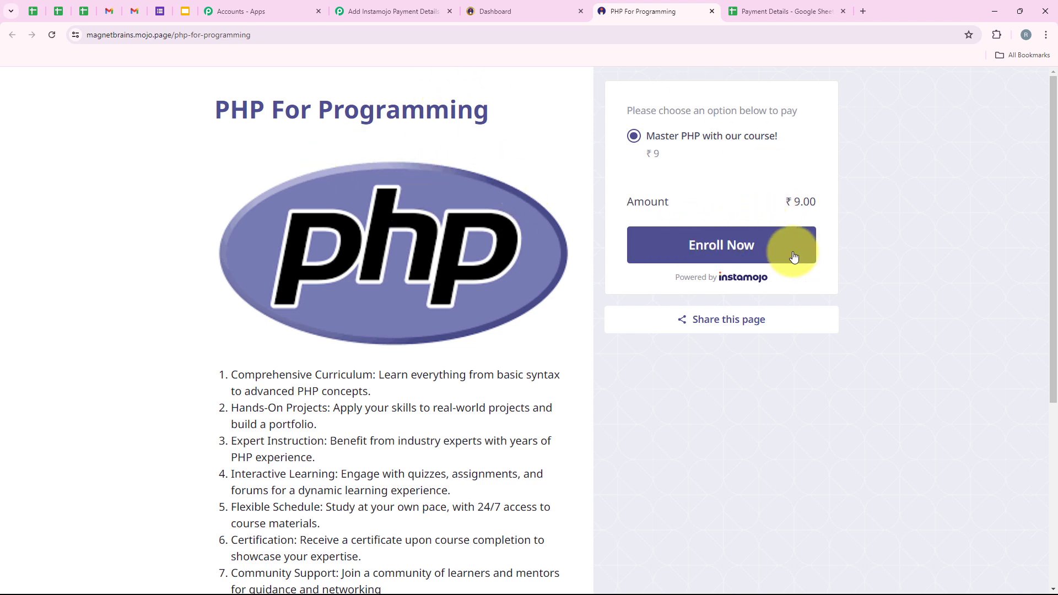
{"action": "left_click", "coordinate": [794, 257]}
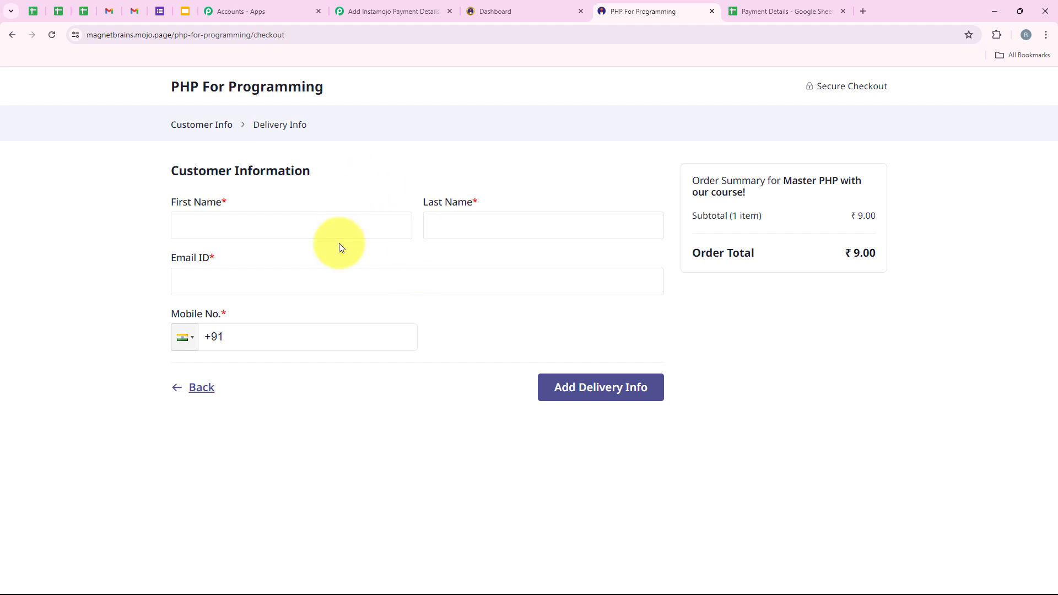
Fill the customer information from the saved test contact and correct the mobile number.
{"action": "left_click", "coordinate": [268, 227]}
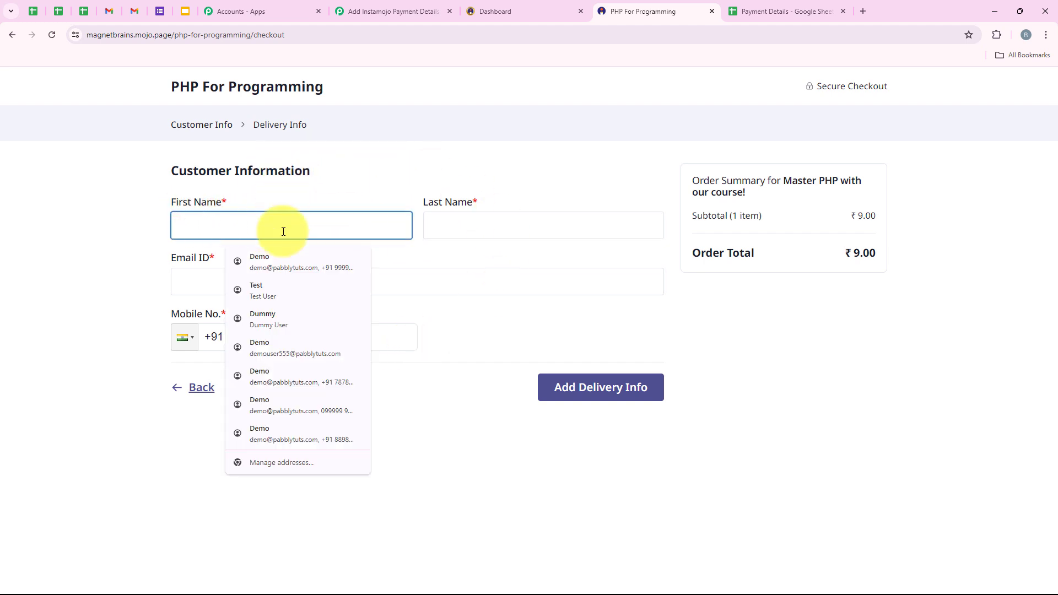
{"action": "left_click", "coordinate": [294, 316]}
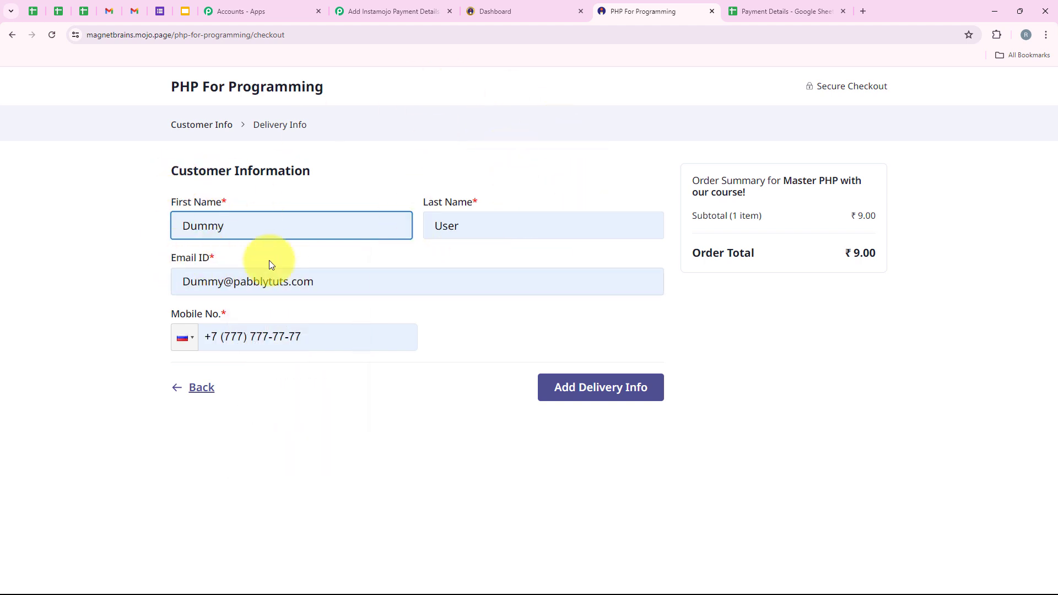
{"action": "left_click_drag", "start_coordinate": [348, 326], "coordinate": [194, 349]}
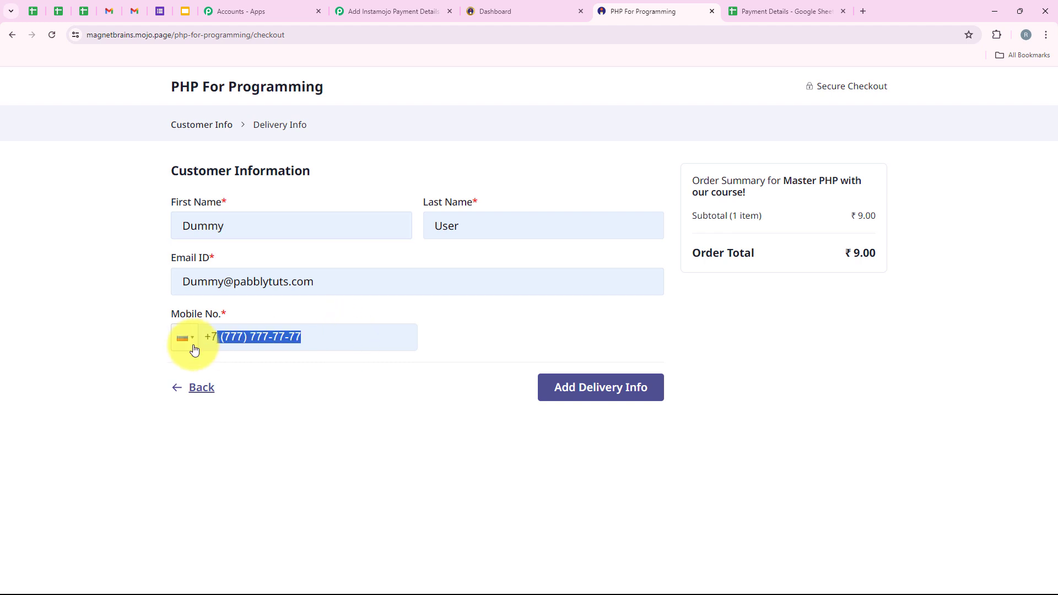
{"action": "key", "text": "BackSpace"}
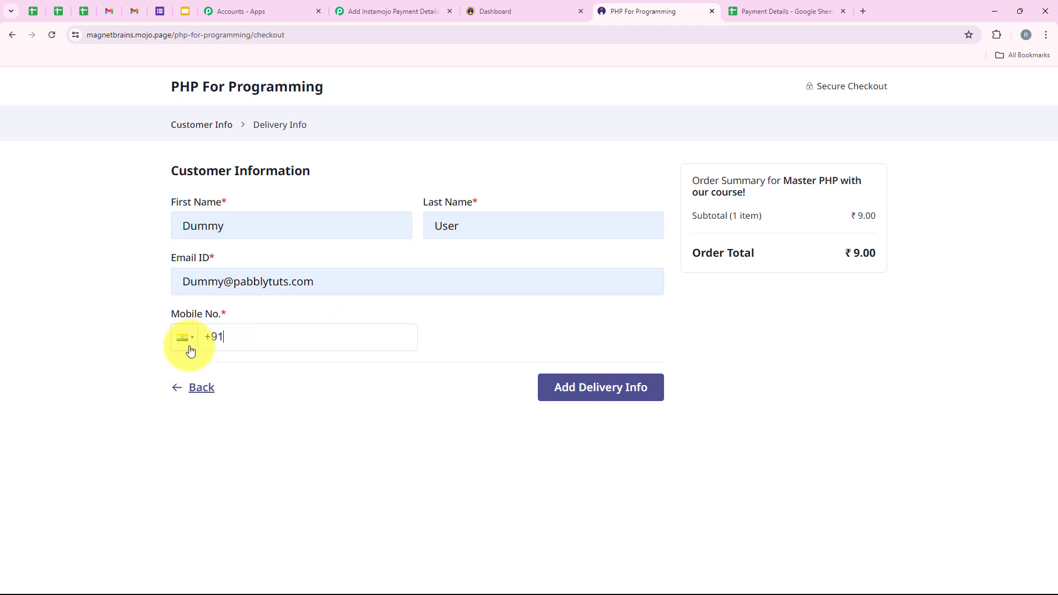
{"action": "type", "text": "86666666666"}
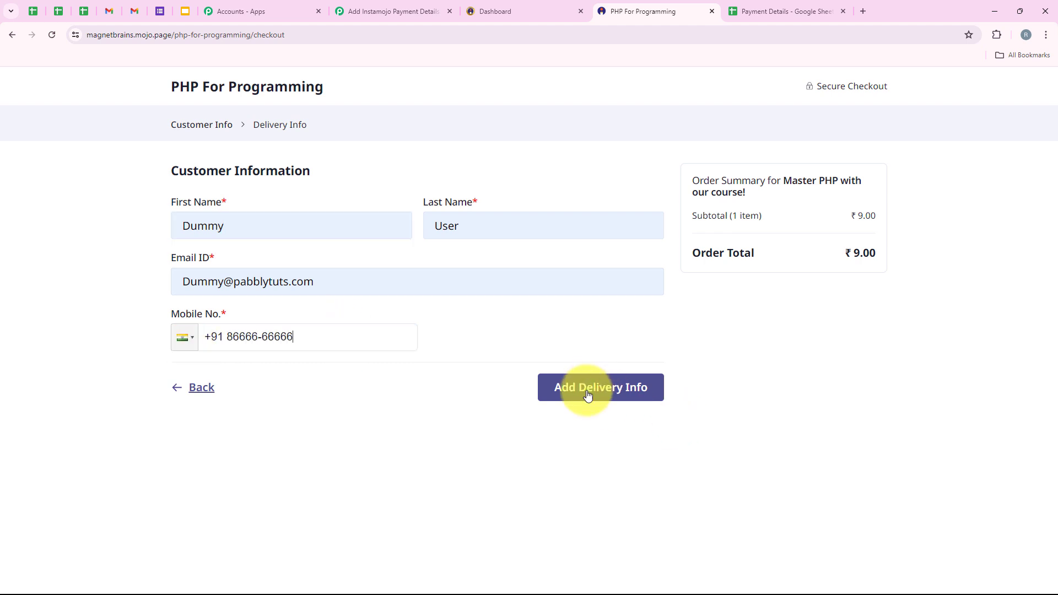
{"action": "left_click", "coordinate": [586, 387]}
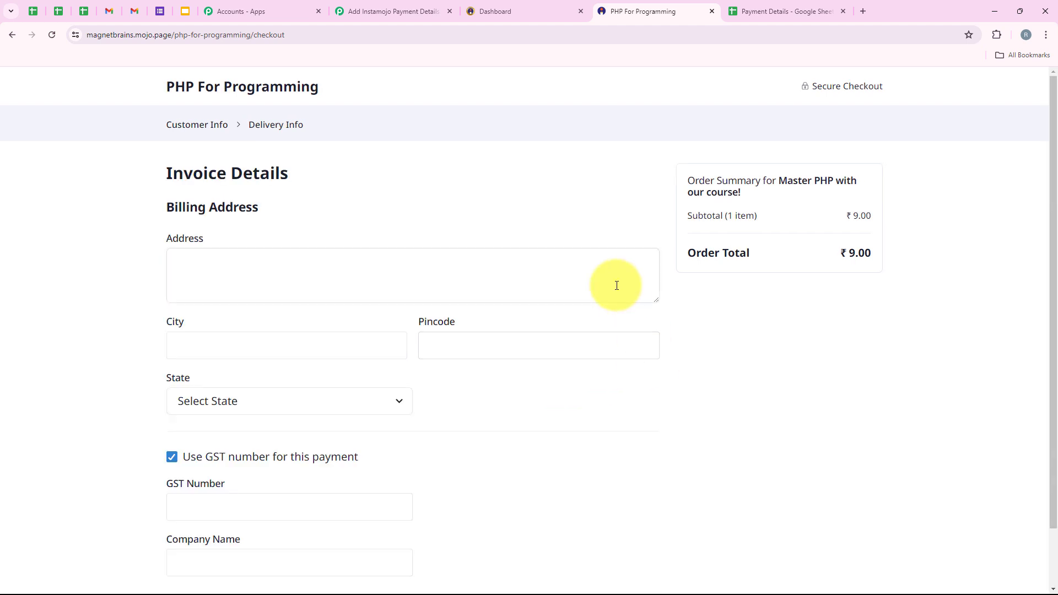
Autofill the billing address as Street 62, Indore, untick GST, and proceed to pay.
{"action": "left_click", "coordinate": [333, 267]}
{"action": "left_click", "coordinate": [286, 381]}
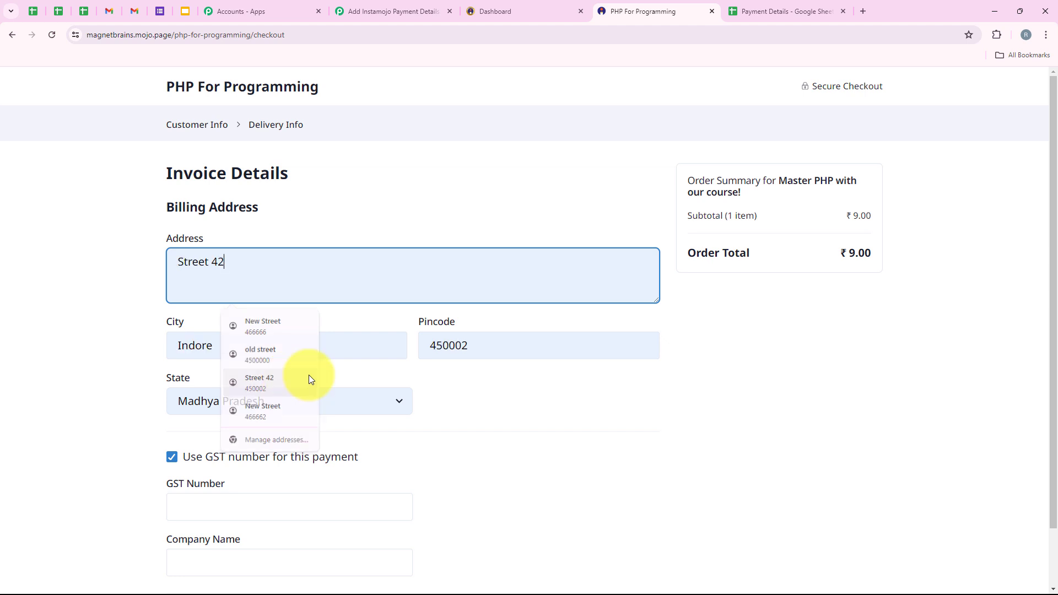
{"action": "key", "text": "BackSpace"}
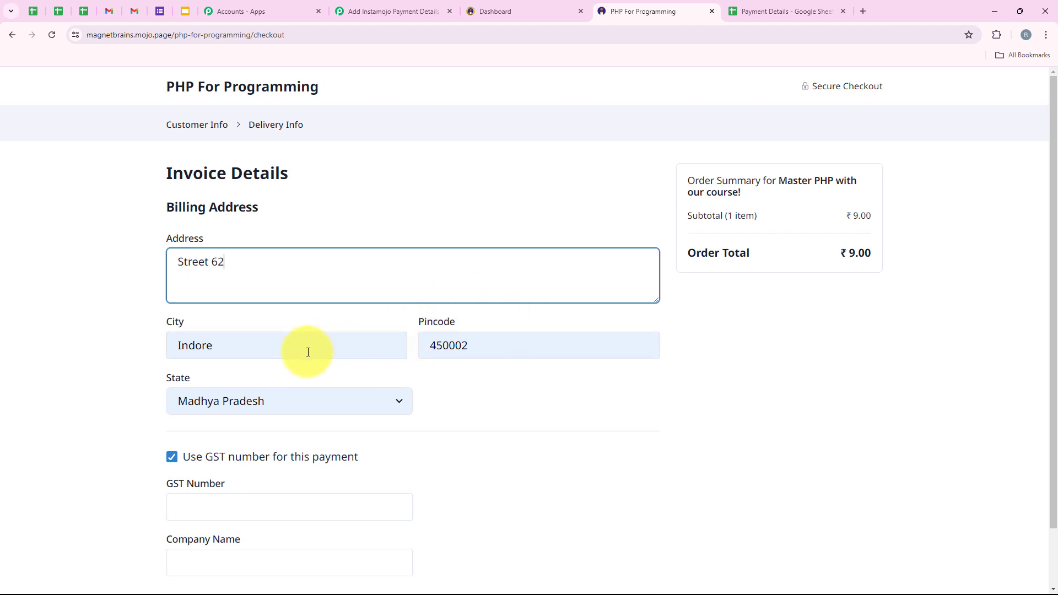
{"action": "scroll", "coordinate": [280, 402], "scroll_direction": "down", "scroll_amount": 2}
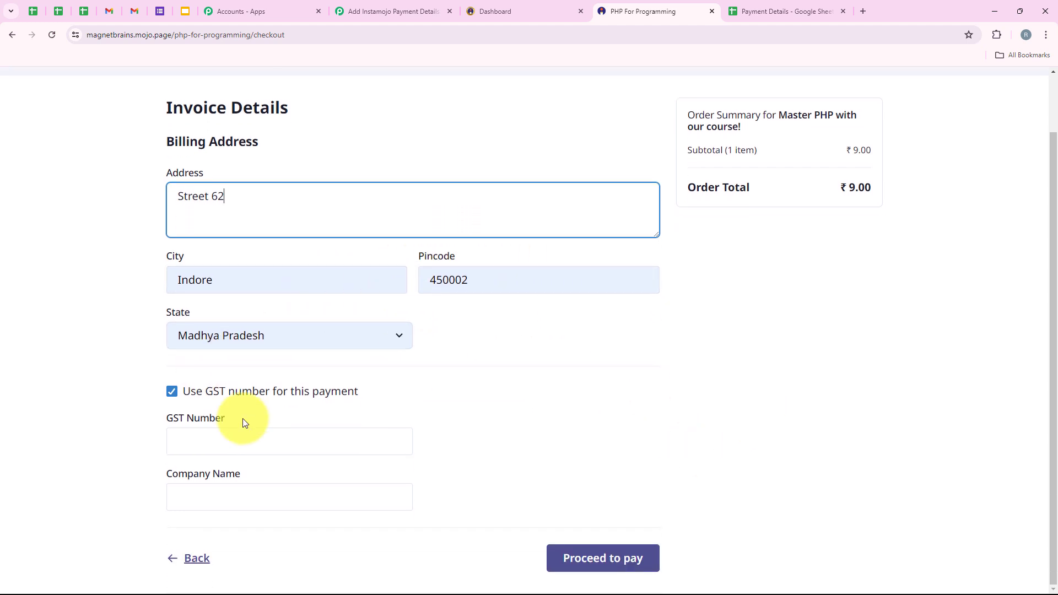
{"action": "left_click", "coordinate": [171, 392]}
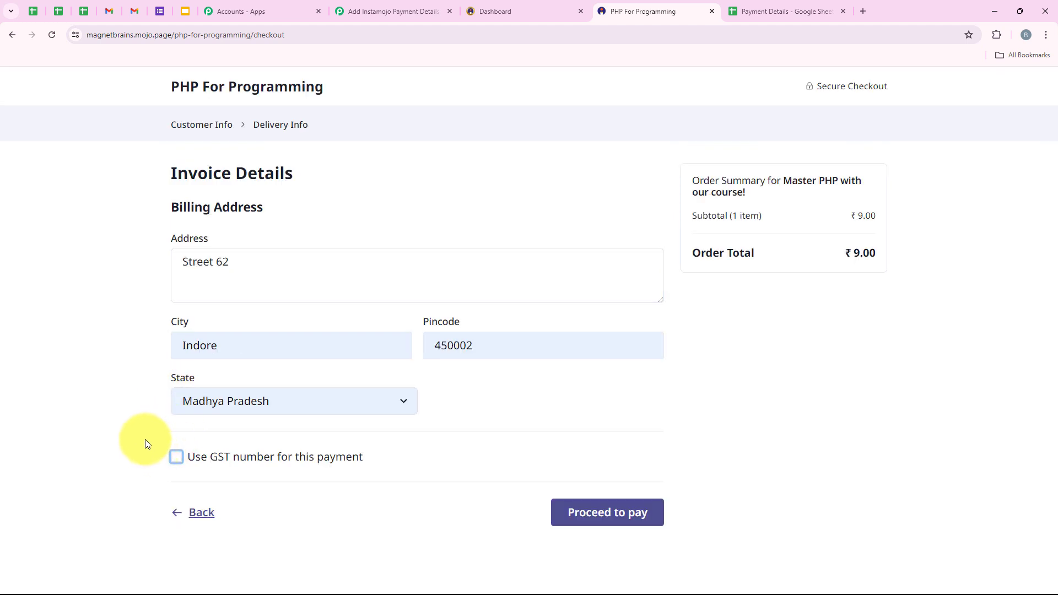
{"action": "left_click", "coordinate": [612, 516]}
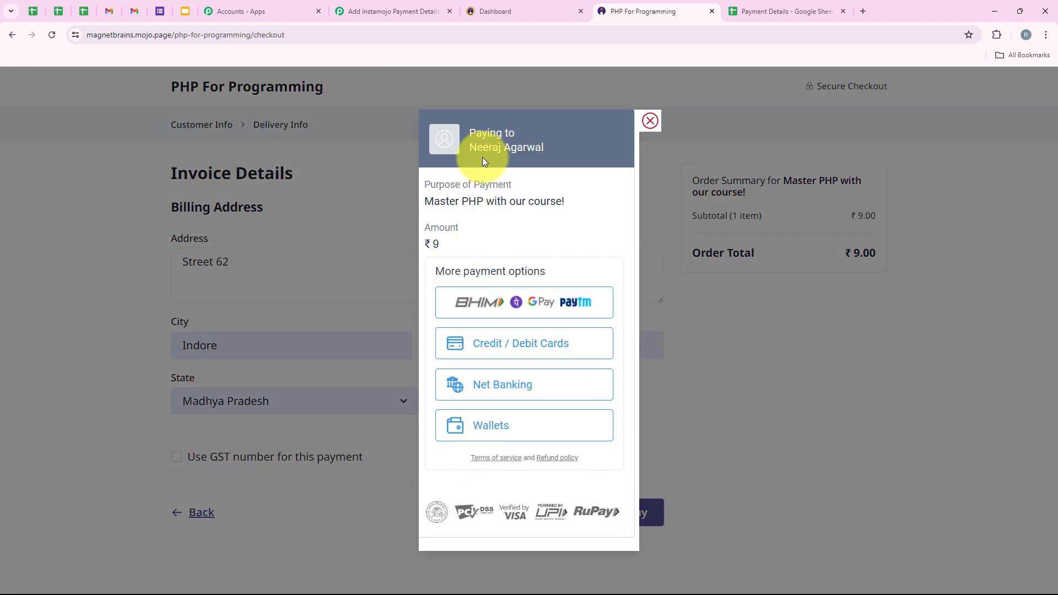
Pay the ₹9 order by UPI and reach the Thank you for your order page.
{"action": "scroll", "coordinate": [479, 408], "scroll_direction": "down", "scroll_amount": 1}
{"action": "scroll", "coordinate": [449, 402], "scroll_direction": "up", "scroll_amount": 1}
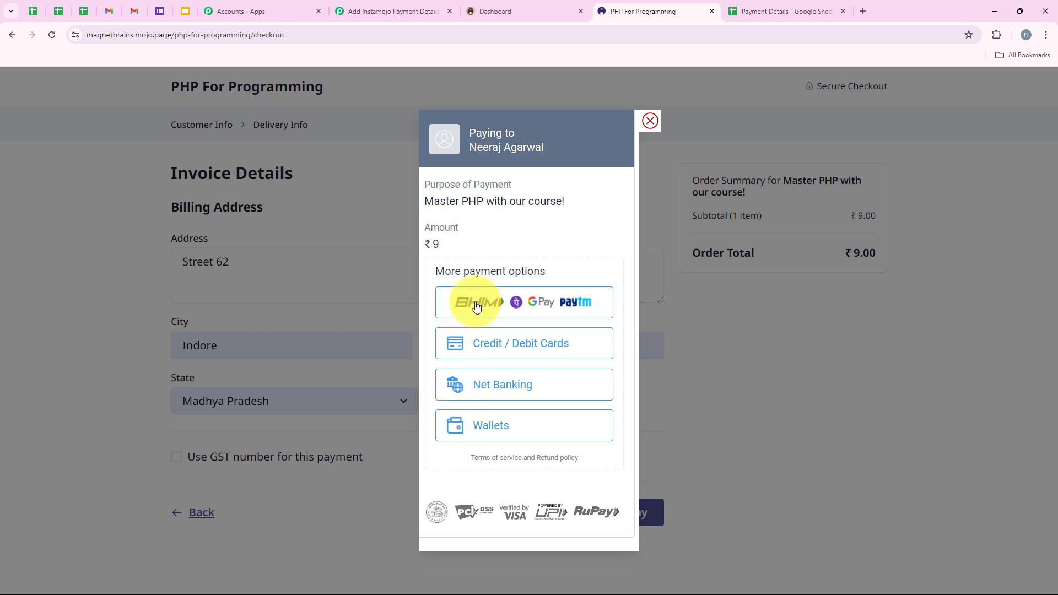
{"action": "left_click", "coordinate": [514, 295]}
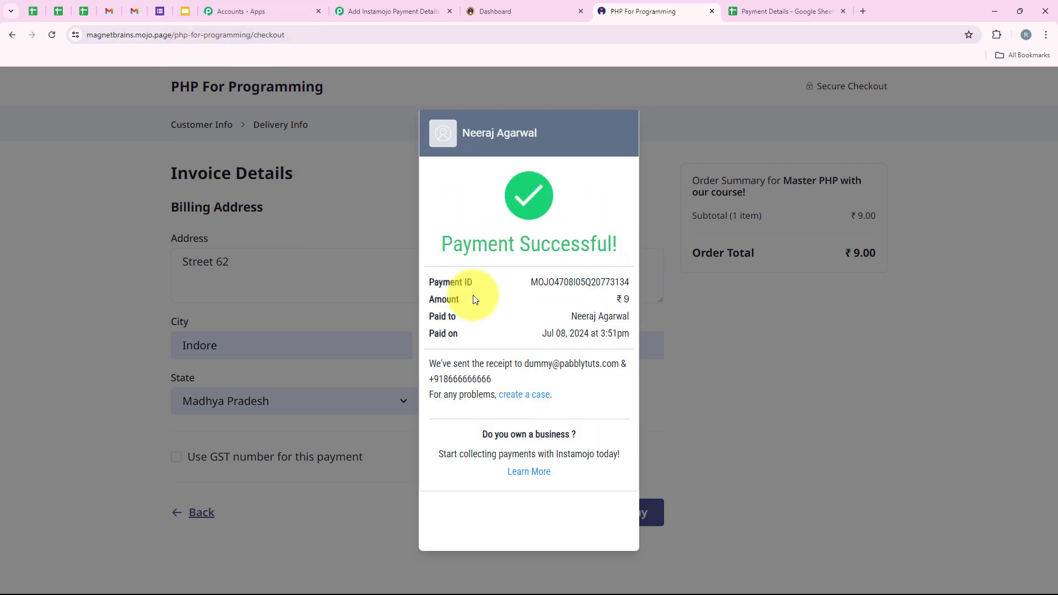
{"action": "left_click_drag", "start_coordinate": [436, 244], "coordinate": [638, 241]}
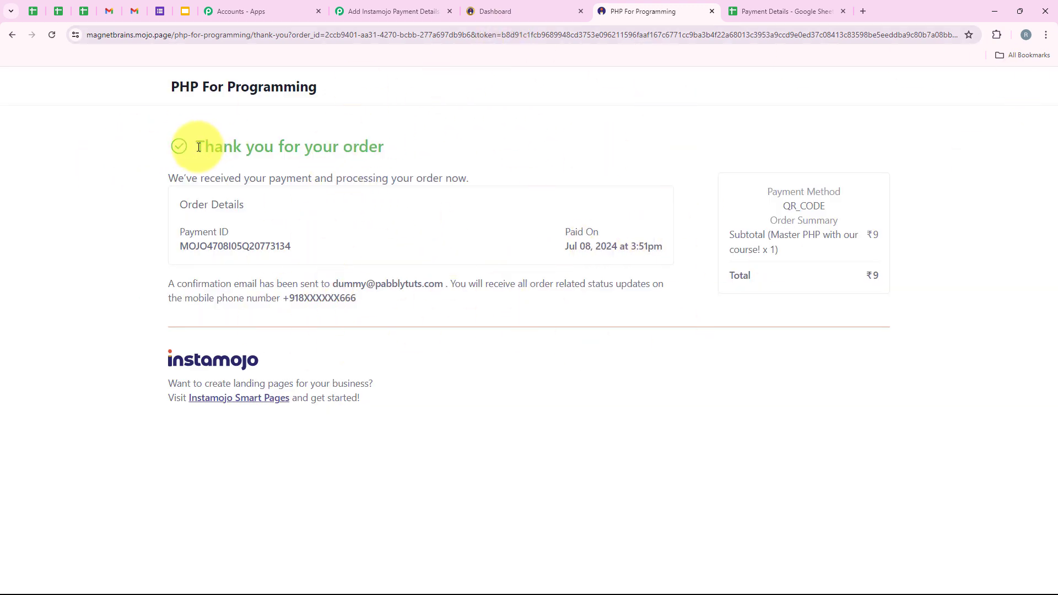
{"action": "left_click_drag", "start_coordinate": [199, 147], "coordinate": [415, 140]}
{"action": "left_click", "coordinate": [219, 318]}
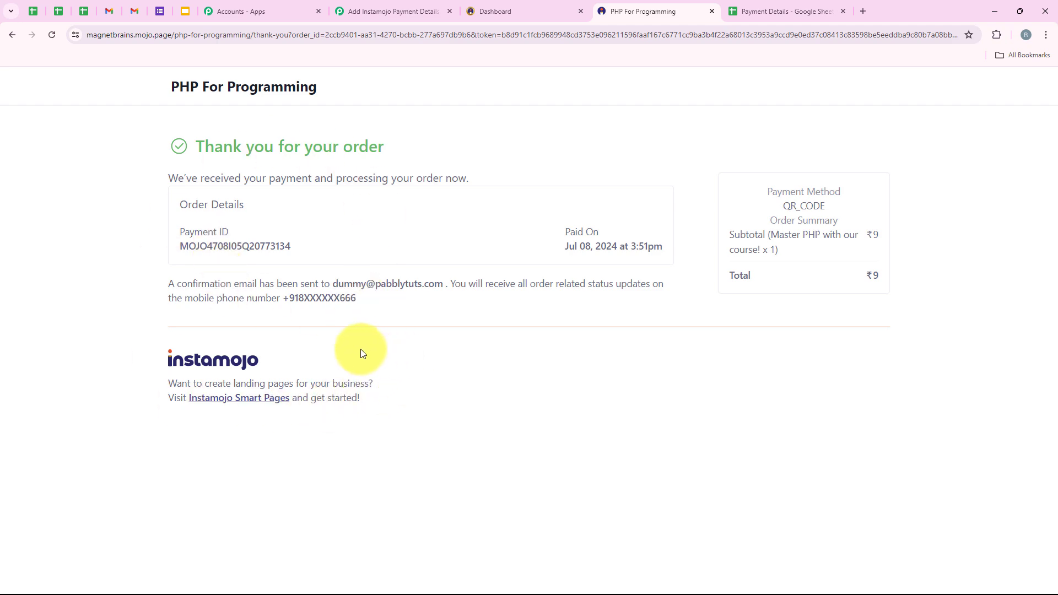
{"action": "left_click", "coordinate": [342, 5]}
{"action": "scroll", "coordinate": [429, 293], "scroll_direction": "down", "scroll_amount": 5}
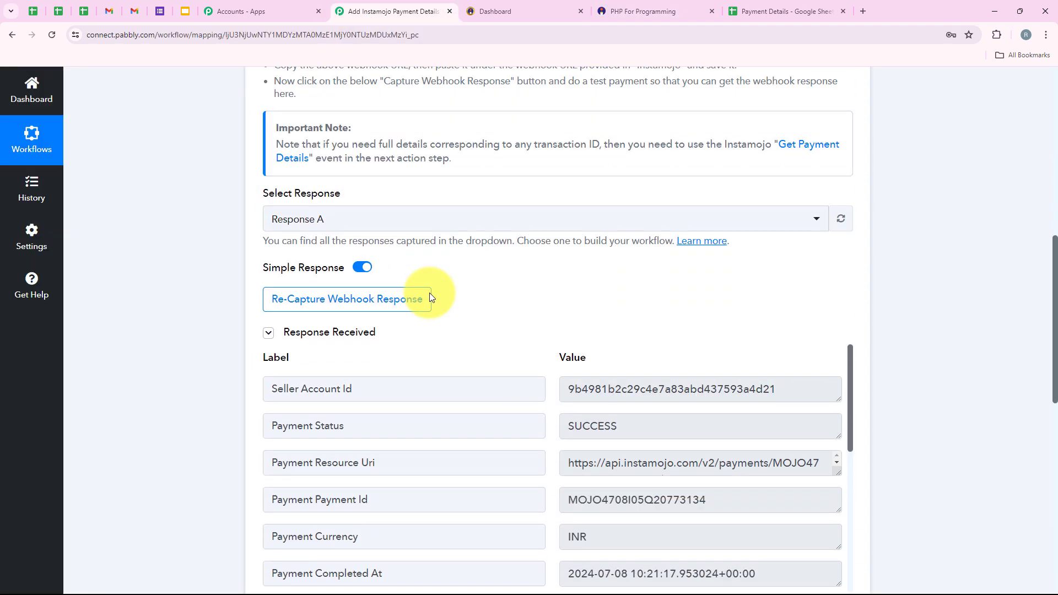
{"action": "scroll", "coordinate": [480, 297], "scroll_direction": "down", "scroll_amount": 2}
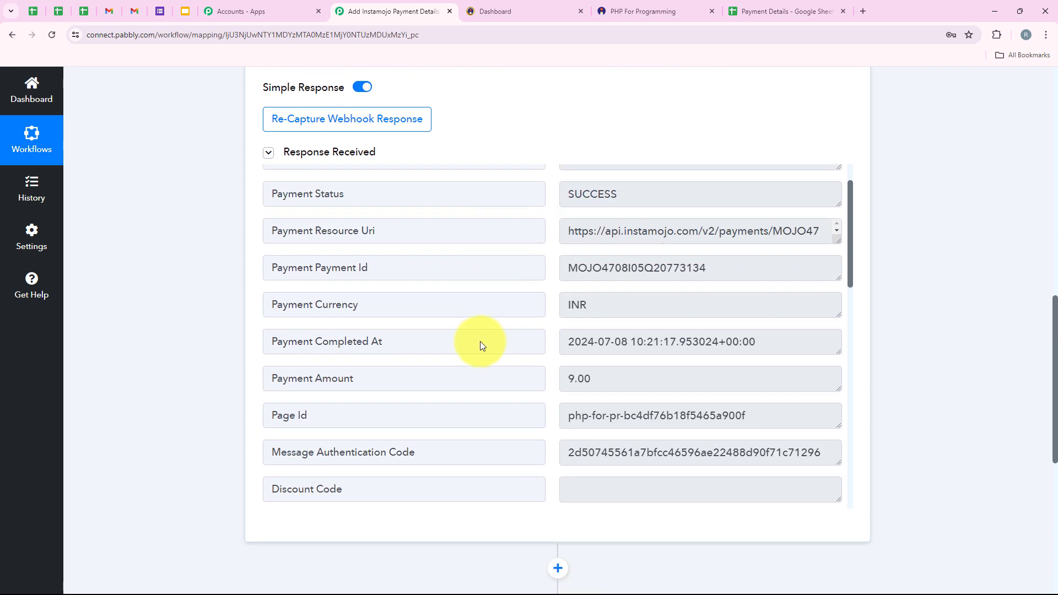
{"action": "scroll", "coordinate": [416, 357], "scroll_direction": "up", "scroll_amount": 1}
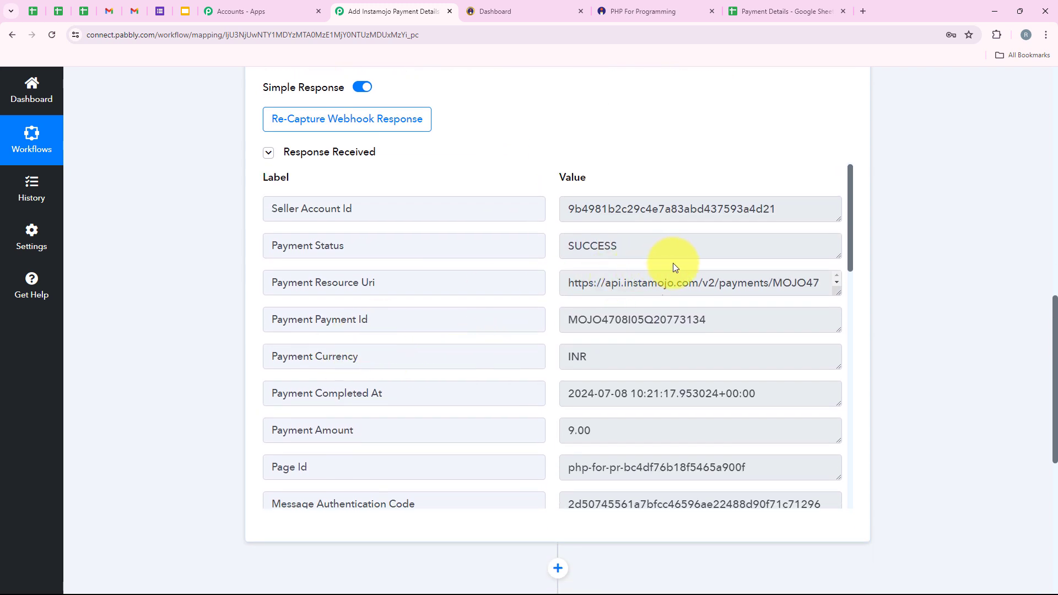
{"action": "left_click_drag", "start_coordinate": [666, 249], "coordinate": [333, 257]}
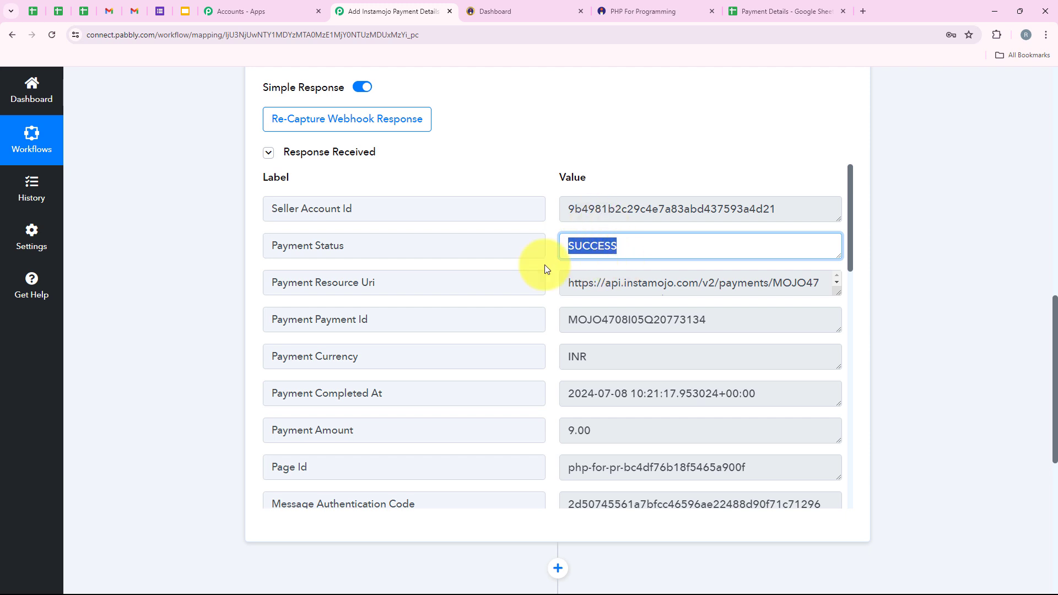
{"action": "scroll", "coordinate": [438, 302], "scroll_direction": "down", "scroll_amount": 1}
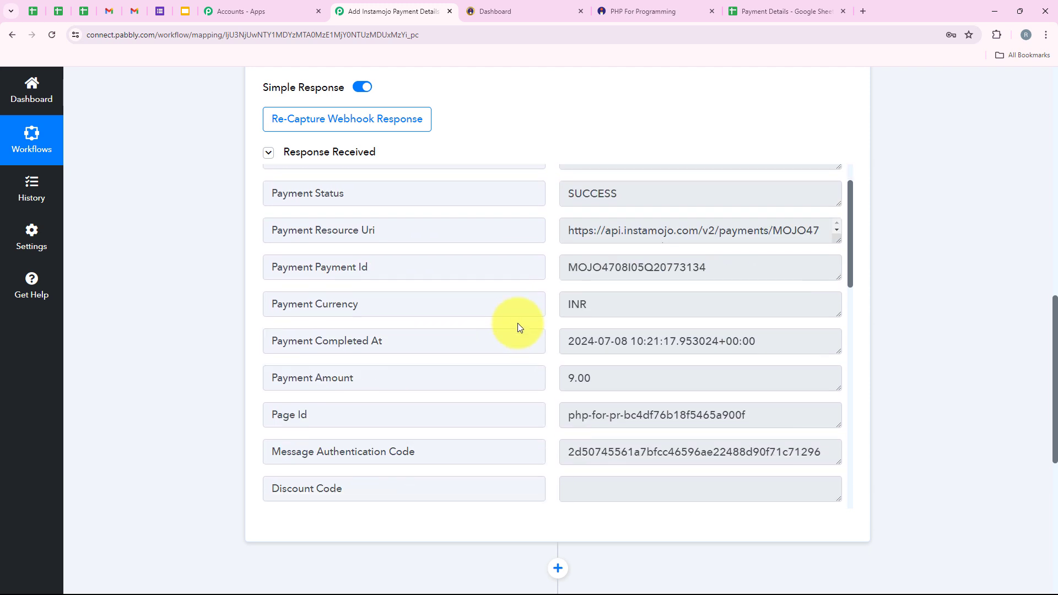
{"action": "left_click_drag", "start_coordinate": [619, 371], "coordinate": [473, 359]}
{"action": "scroll", "coordinate": [472, 355], "scroll_direction": "down", "scroll_amount": 5}
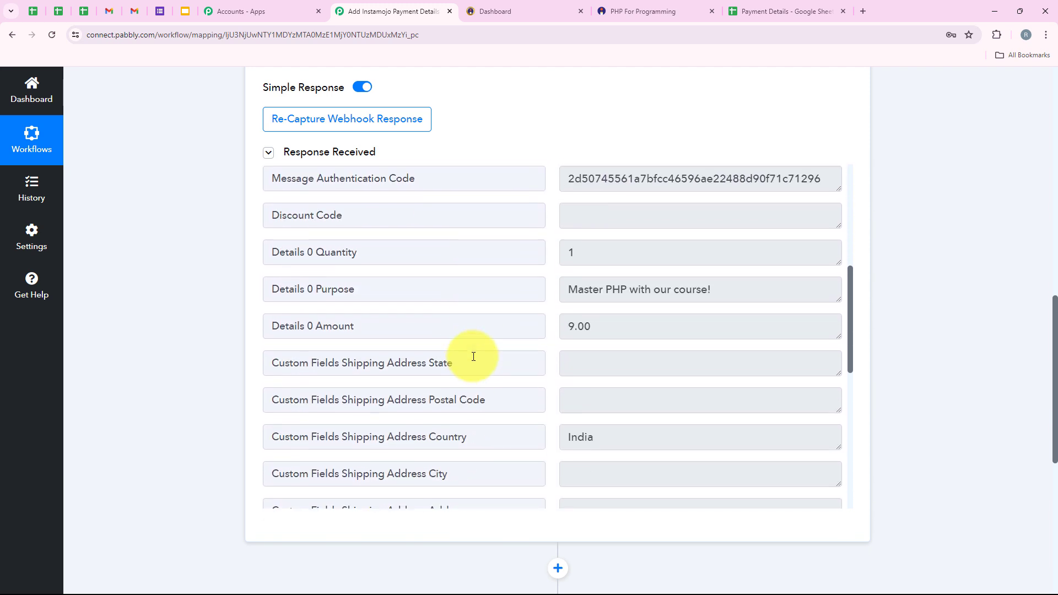
{"action": "double_click", "coordinate": [598, 252]}
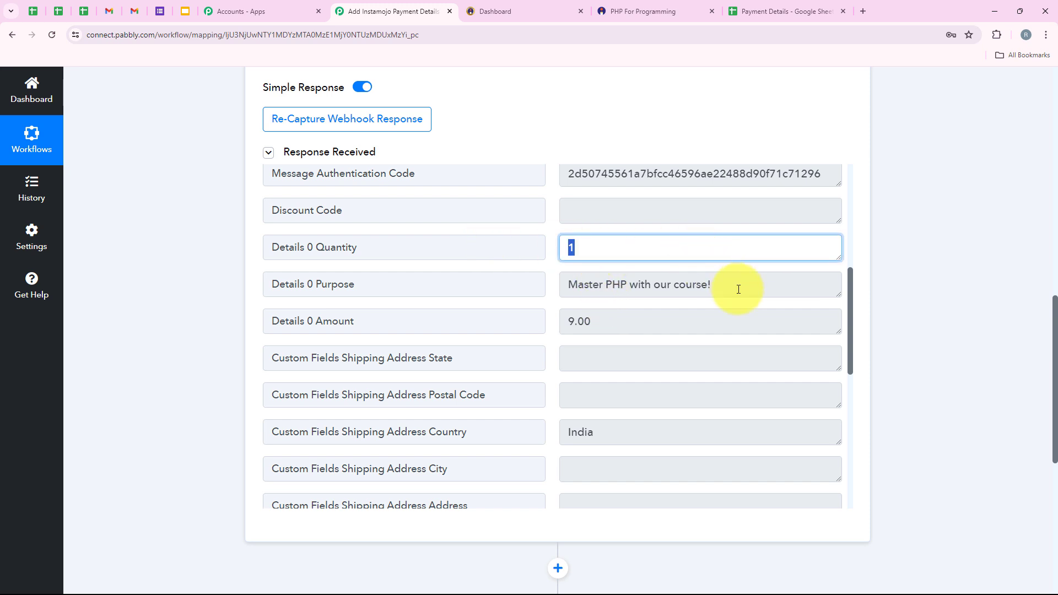
{"action": "left_click_drag", "start_coordinate": [740, 287], "coordinate": [644, 282]}
{"action": "scroll", "coordinate": [448, 385], "scroll_direction": "down", "scroll_amount": 1}
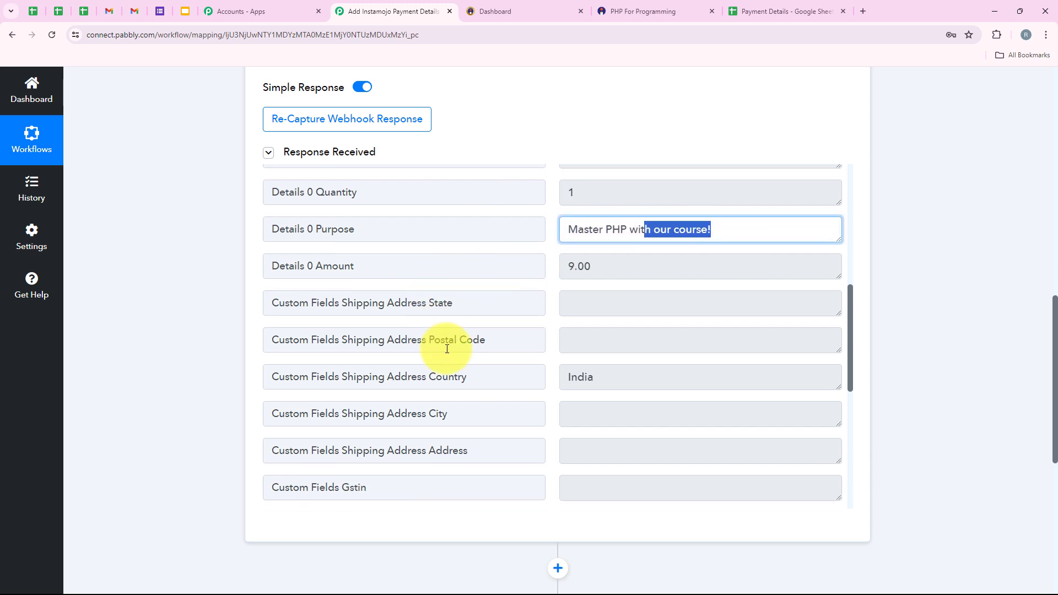
{"action": "left_click_drag", "start_coordinate": [628, 380], "coordinate": [441, 361]}
{"action": "scroll", "coordinate": [529, 338], "scroll_direction": "down", "scroll_amount": 6}
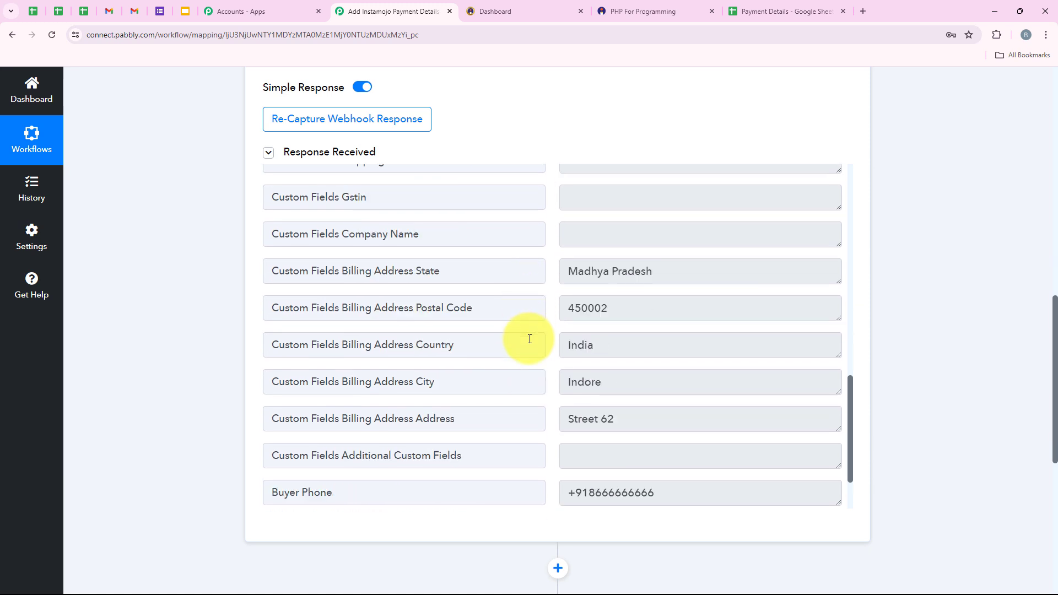
{"action": "scroll", "coordinate": [599, 366], "scroll_direction": "down", "scroll_amount": 2}
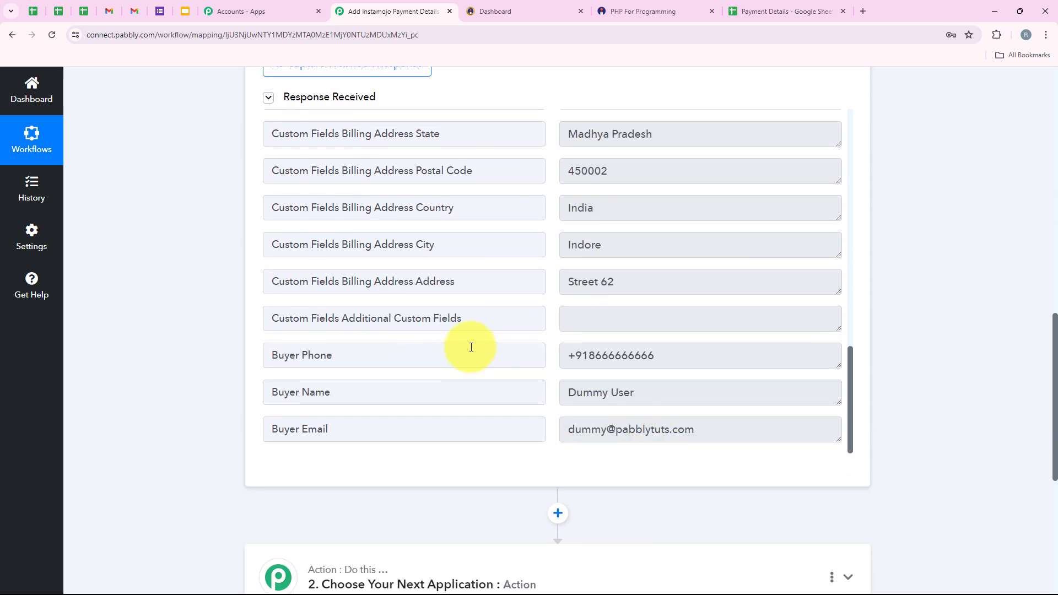
{"action": "scroll", "coordinate": [472, 348], "scroll_direction": "up", "scroll_amount": 4}
{"action": "scroll", "coordinate": [198, 388], "scroll_direction": "up", "scroll_amount": 8}
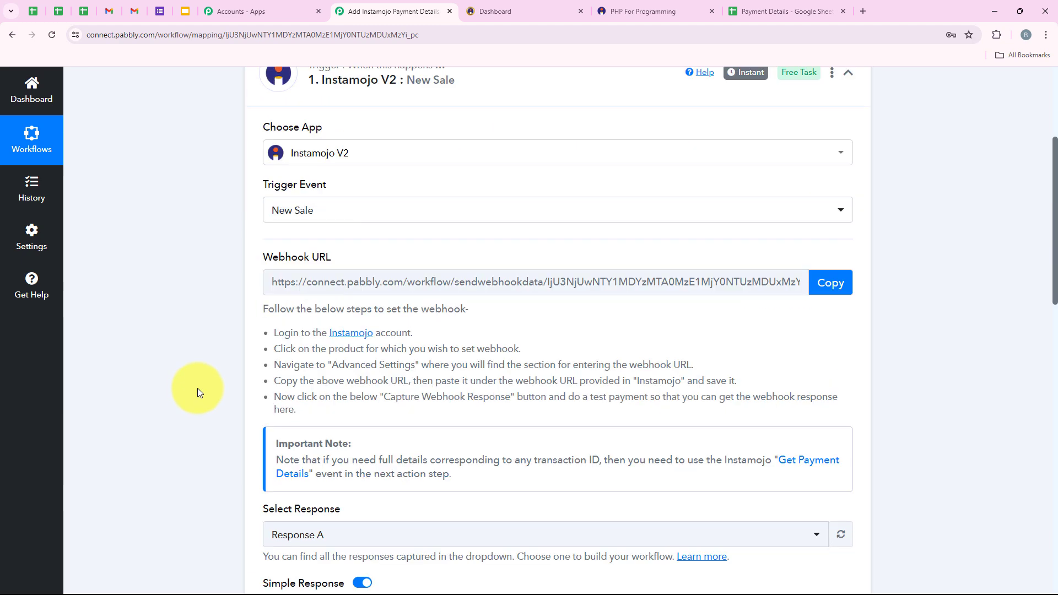
Set step two to Router (Pabbly) with Conditionally Run and connect it, creating Route 1 and Route 2.
{"action": "left_click", "coordinate": [435, 150]}
{"action": "left_click", "coordinate": [430, 252]}
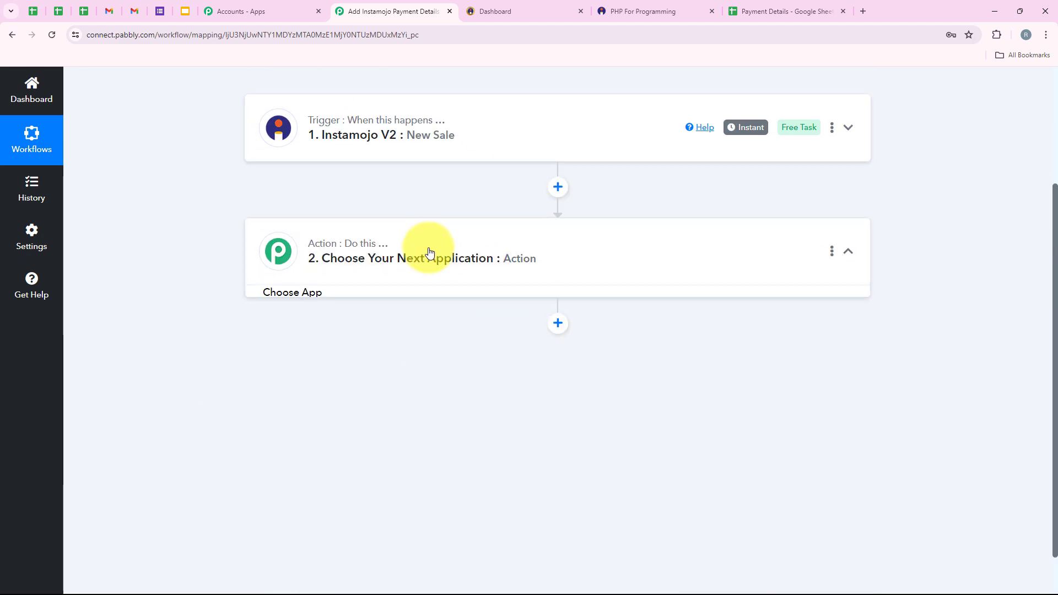
{"action": "left_click", "coordinate": [314, 304]}
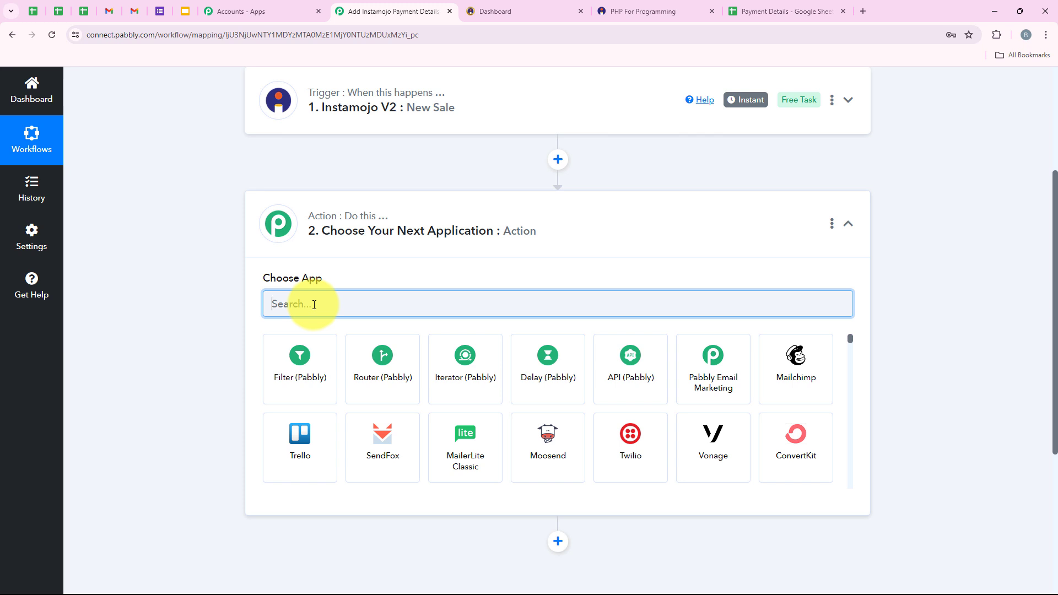
{"action": "type", "text": "Router"}
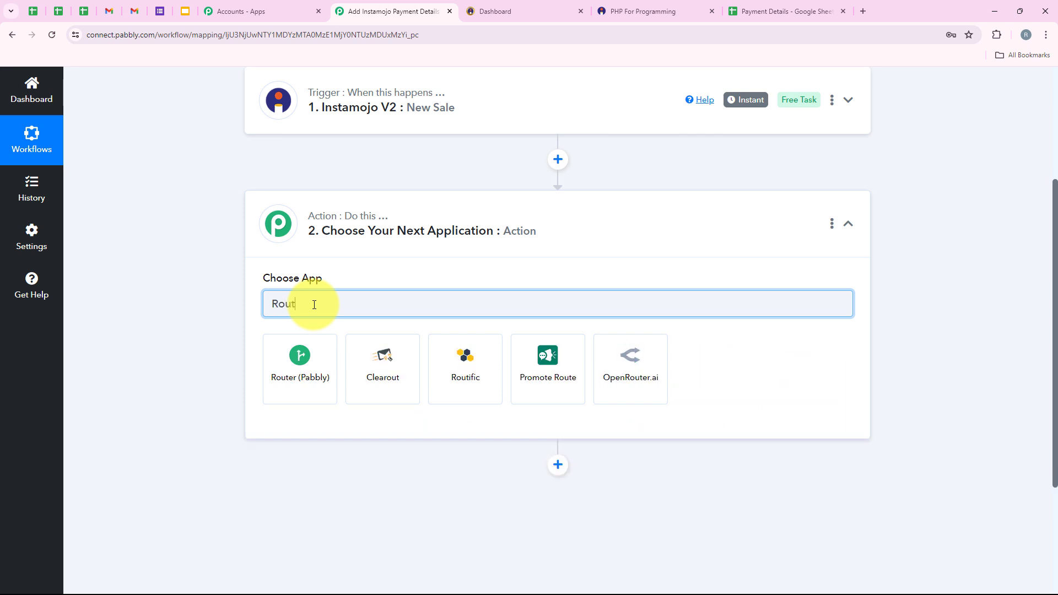
{"action": "left_click", "coordinate": [300, 396]}
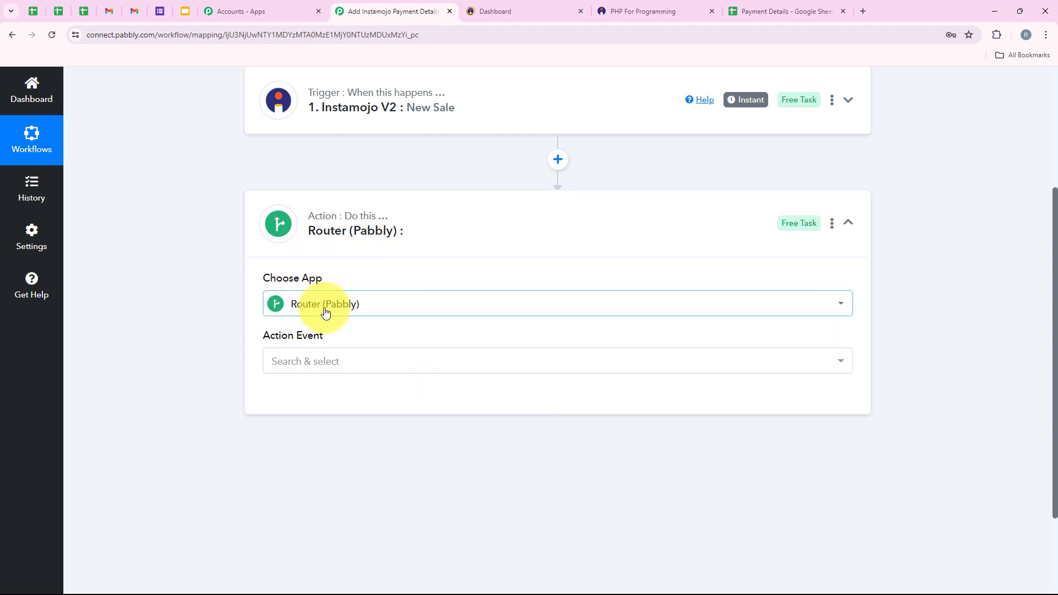
{"action": "left_click_drag", "start_coordinate": [264, 335], "coordinate": [433, 371]}
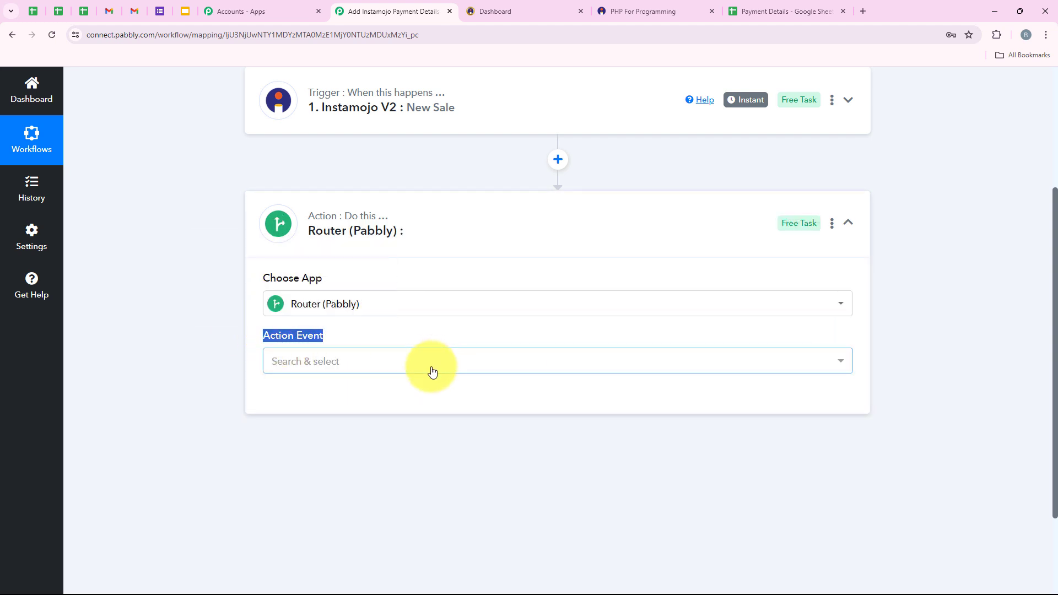
{"action": "left_click", "coordinate": [381, 365]}
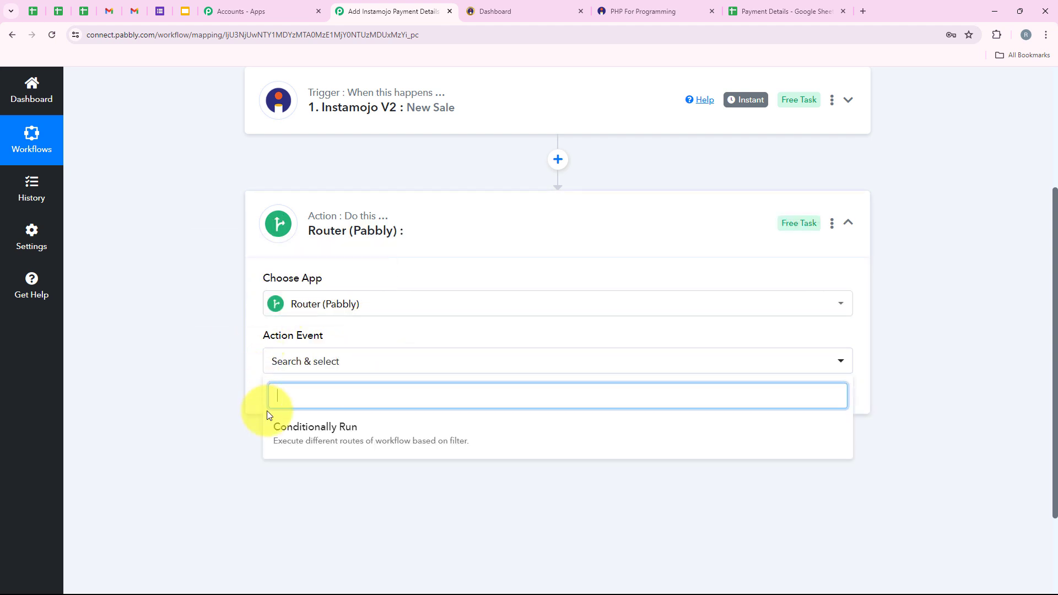
{"action": "left_click", "coordinate": [298, 438]}
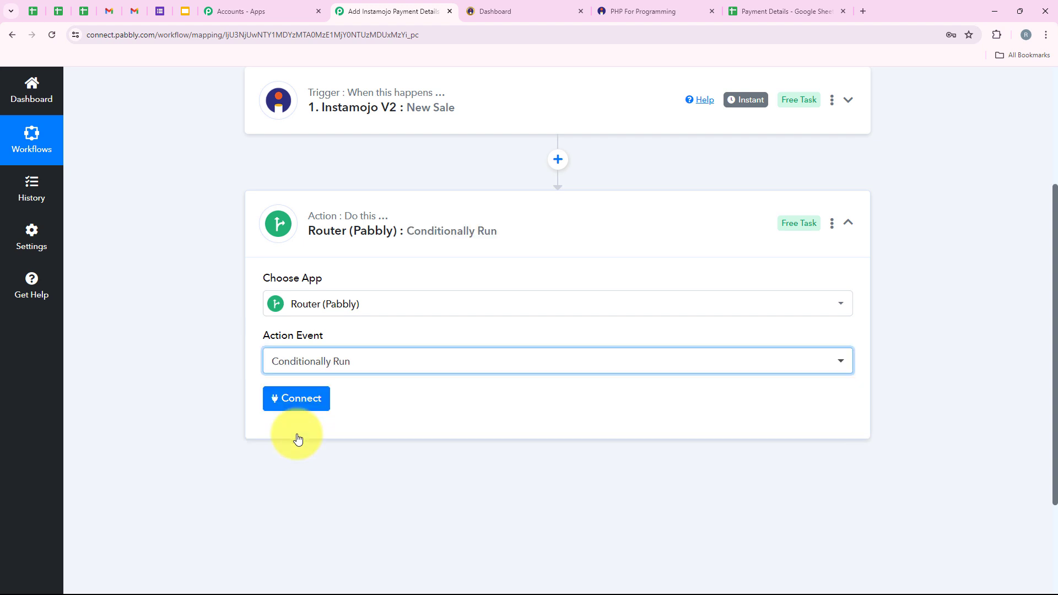
{"action": "left_click", "coordinate": [302, 398]}
{"action": "scroll", "coordinate": [331, 350], "scroll_direction": "down", "scroll_amount": 2}
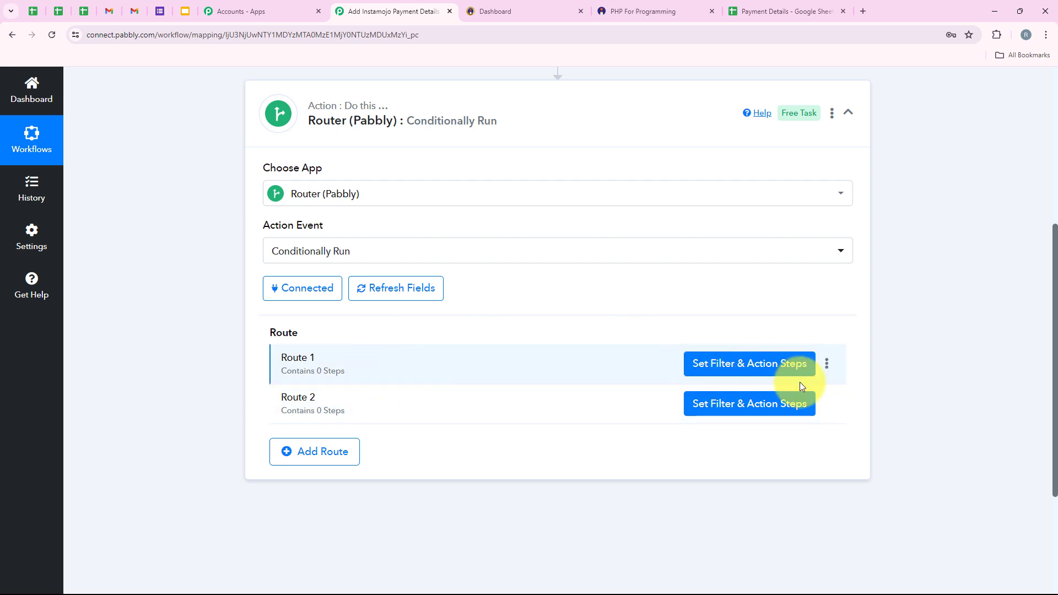
Rename Route 1 to Payment Successful.
{"action": "left_click", "coordinate": [827, 364]}
{"action": "left_click", "coordinate": [764, 386]}
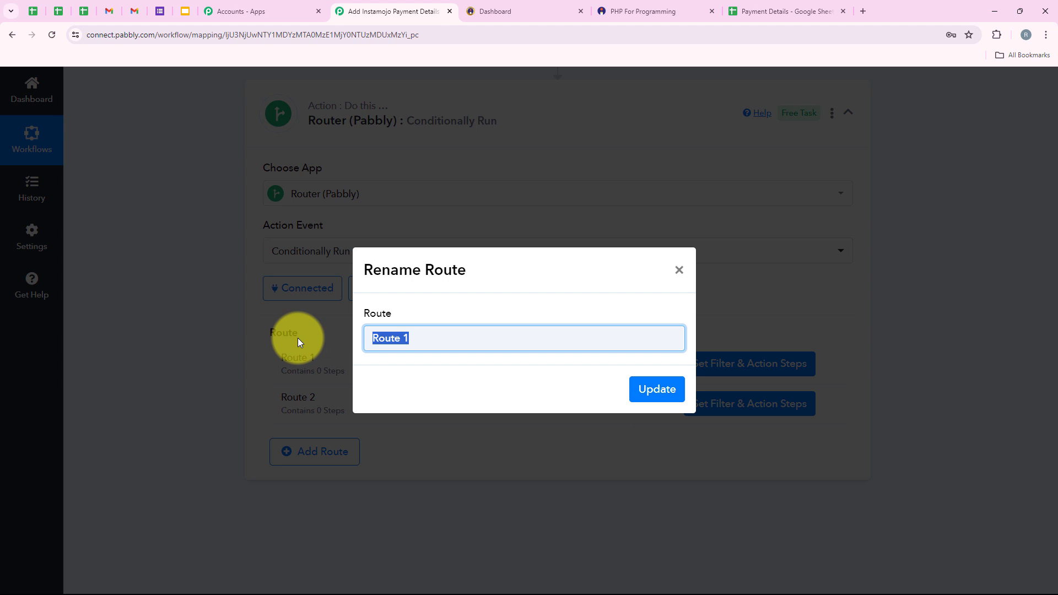
{"action": "type", "text": "Payment Successful"}
{"action": "left_click", "coordinate": [644, 397]}
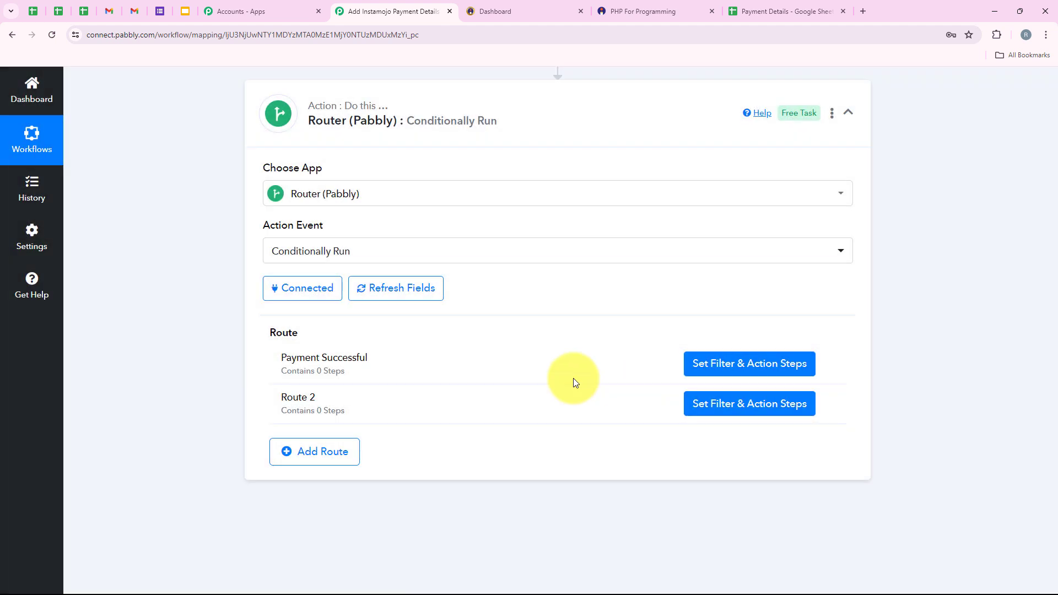
Rename Route 2 to Payment Failed.
{"action": "left_click", "coordinate": [827, 405]}
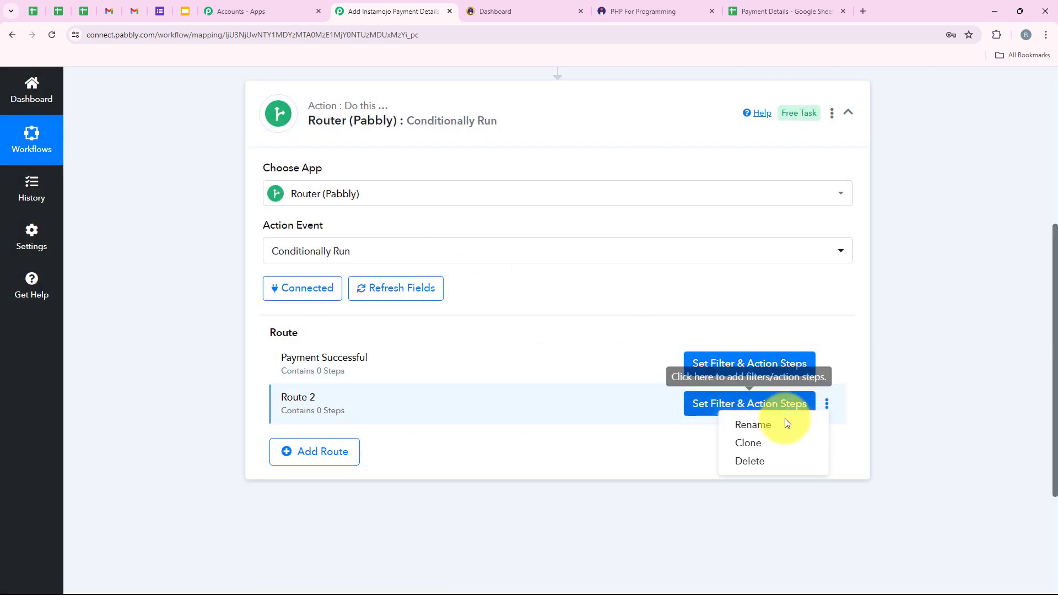
{"action": "left_click", "coordinate": [780, 422]}
{"action": "left_click_drag", "start_coordinate": [448, 346], "coordinate": [310, 354]}
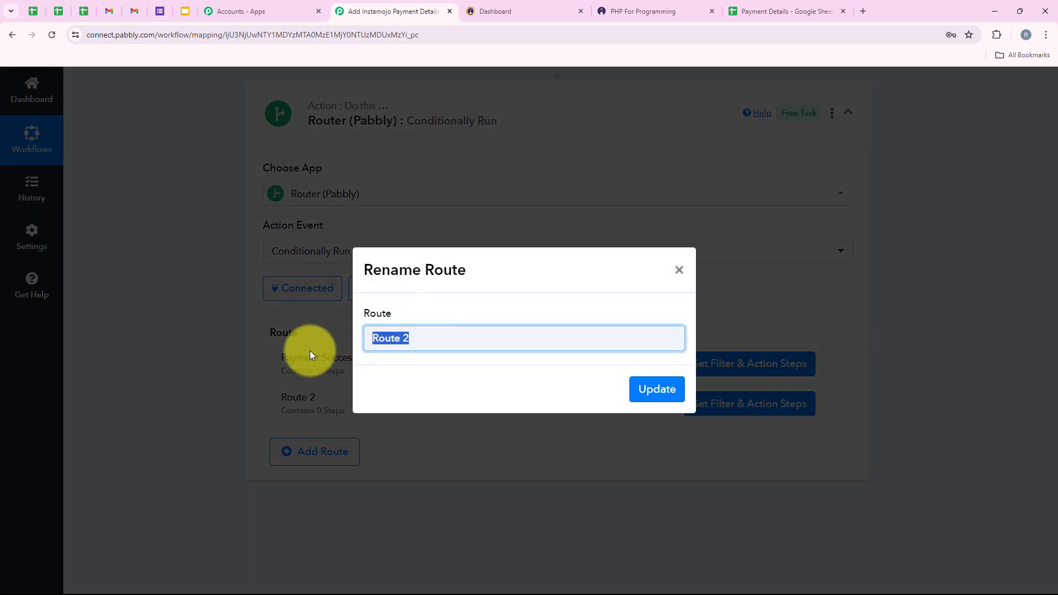
{"action": "type", "text": "Payment Failed"}
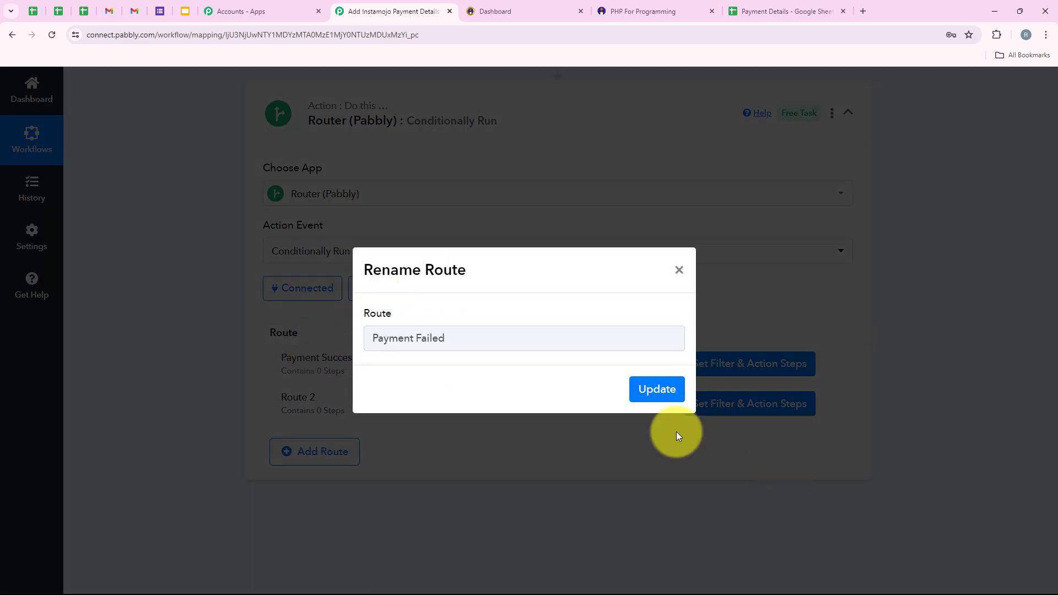
{"action": "left_click", "coordinate": [649, 401]}
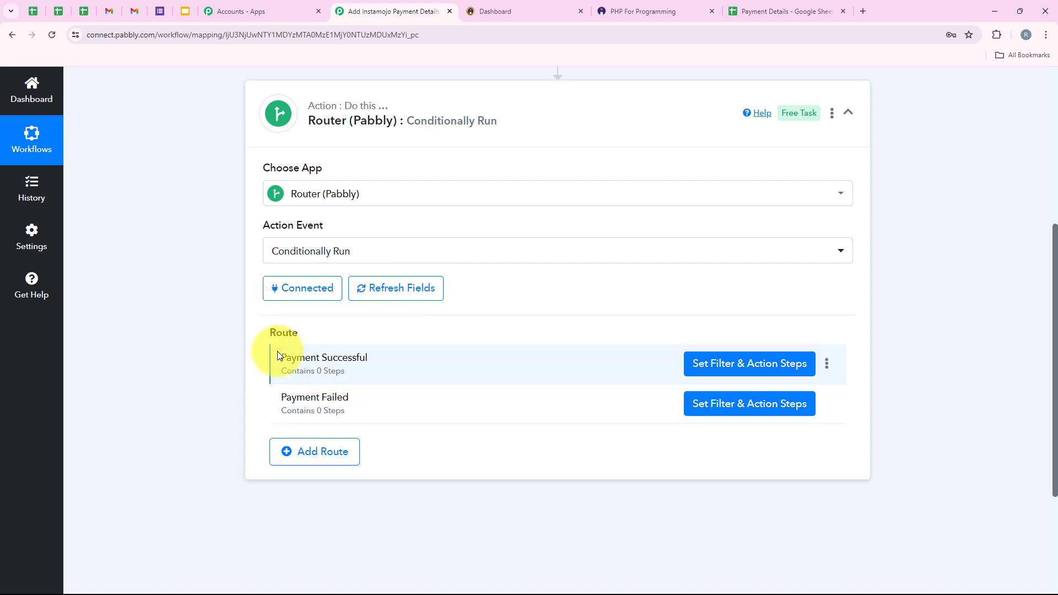
Add a filter to Payment Successful: Instamojo Payment Status equal to SUCCESS.
{"action": "left_click", "coordinate": [770, 365]}
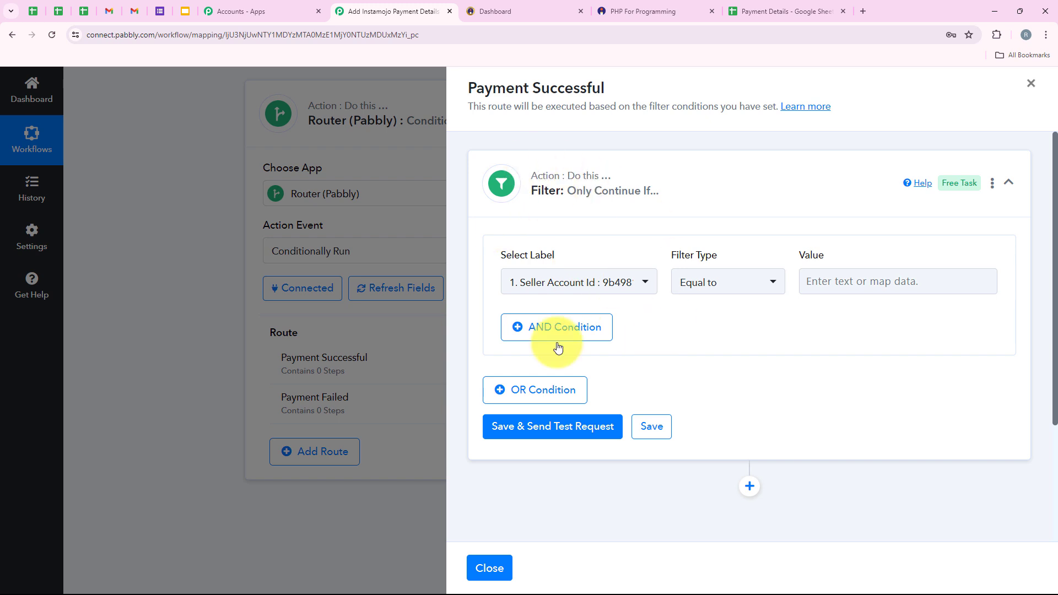
{"action": "left_click_drag", "start_coordinate": [670, 255], "coordinate": [739, 243]}
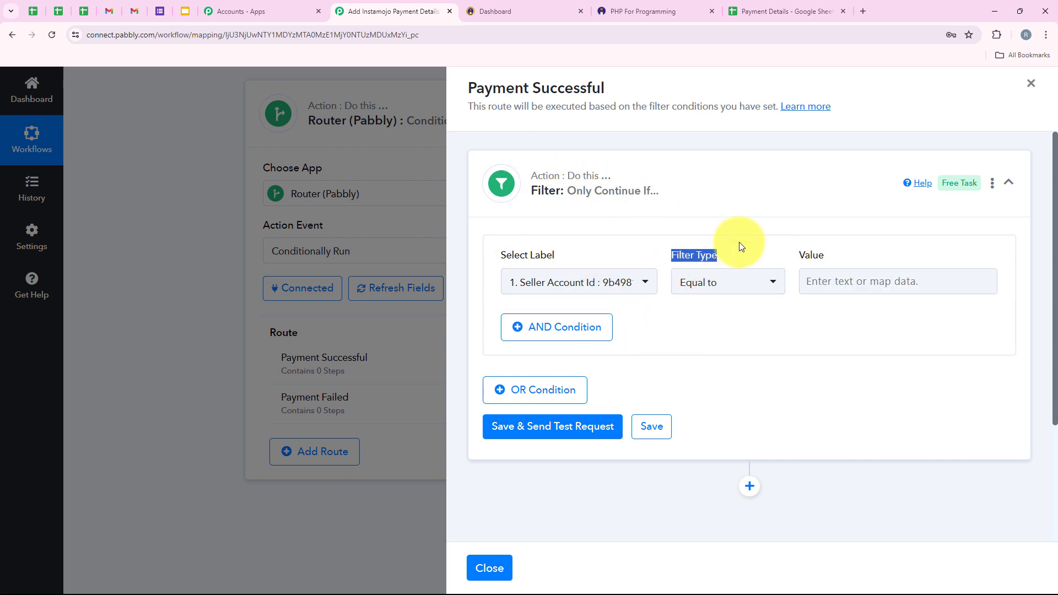
{"action": "left_click", "coordinate": [733, 324]}
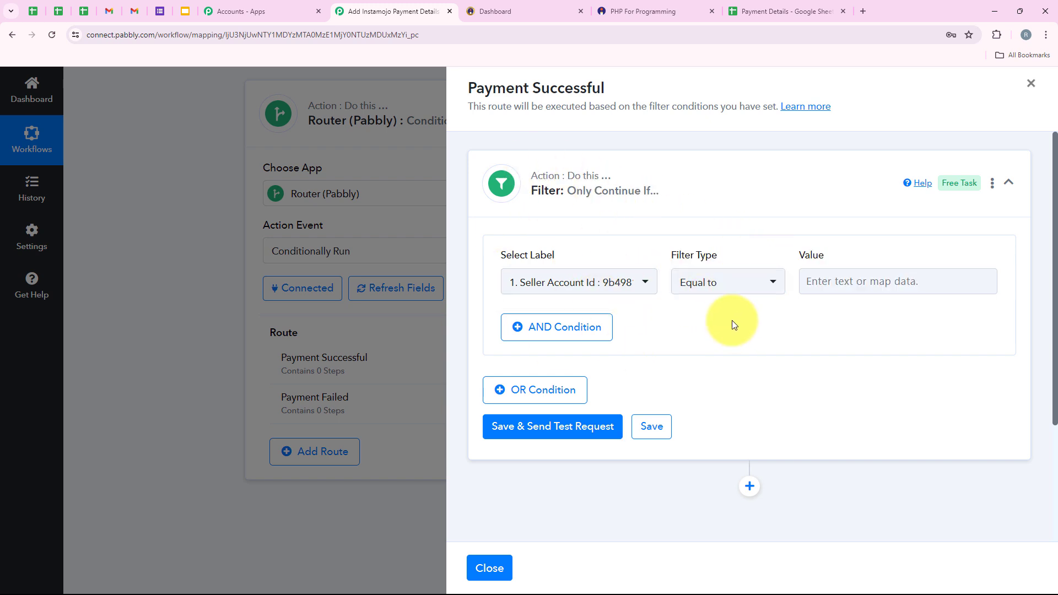
{"action": "left_click", "coordinate": [556, 286]}
{"action": "left_click", "coordinate": [580, 341]}
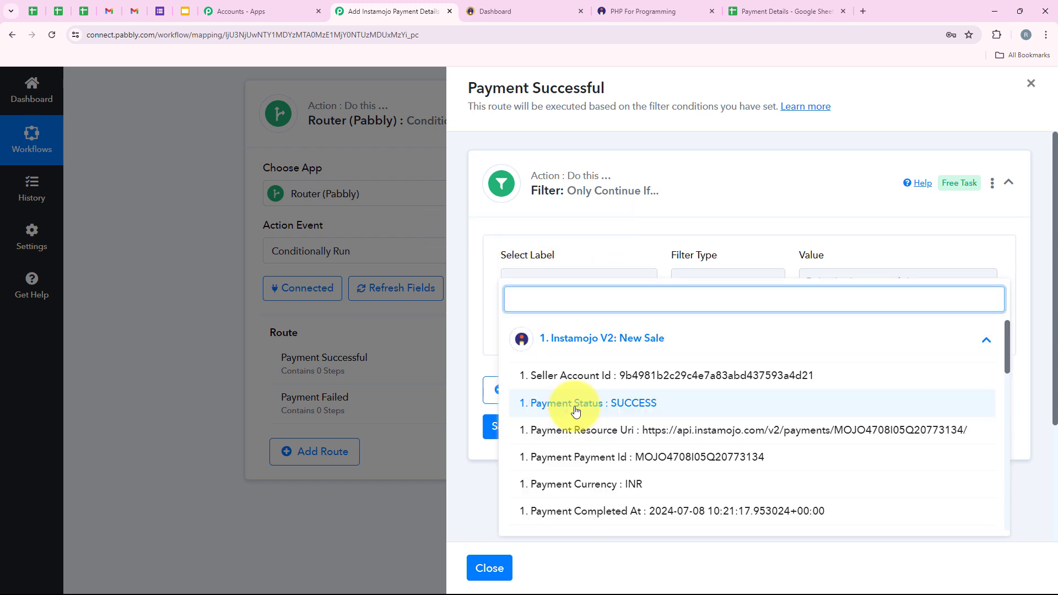
{"action": "left_click", "coordinate": [633, 404]}
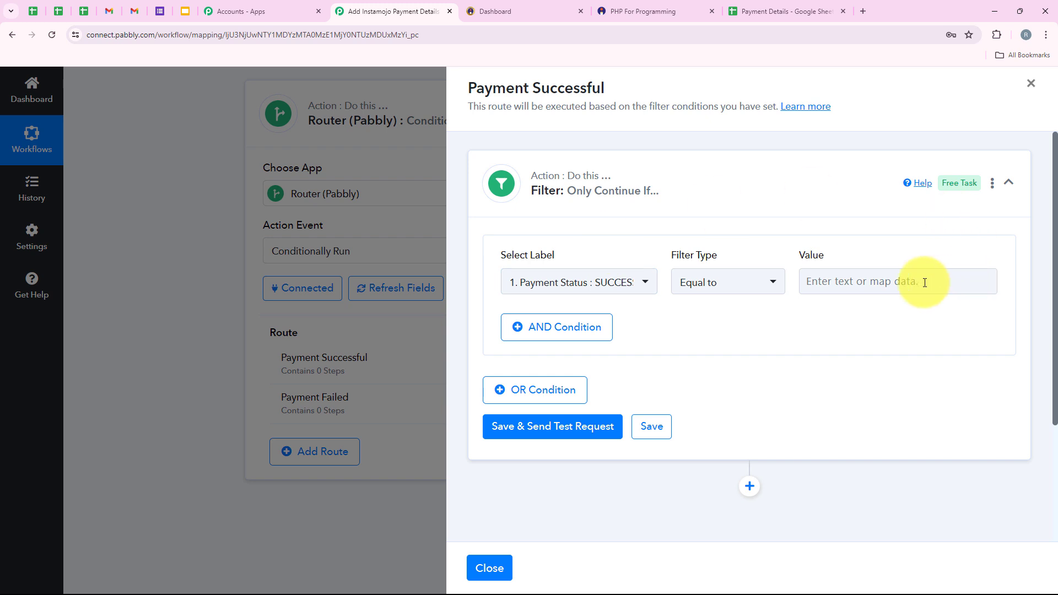
{"action": "left_click", "coordinate": [874, 282]}
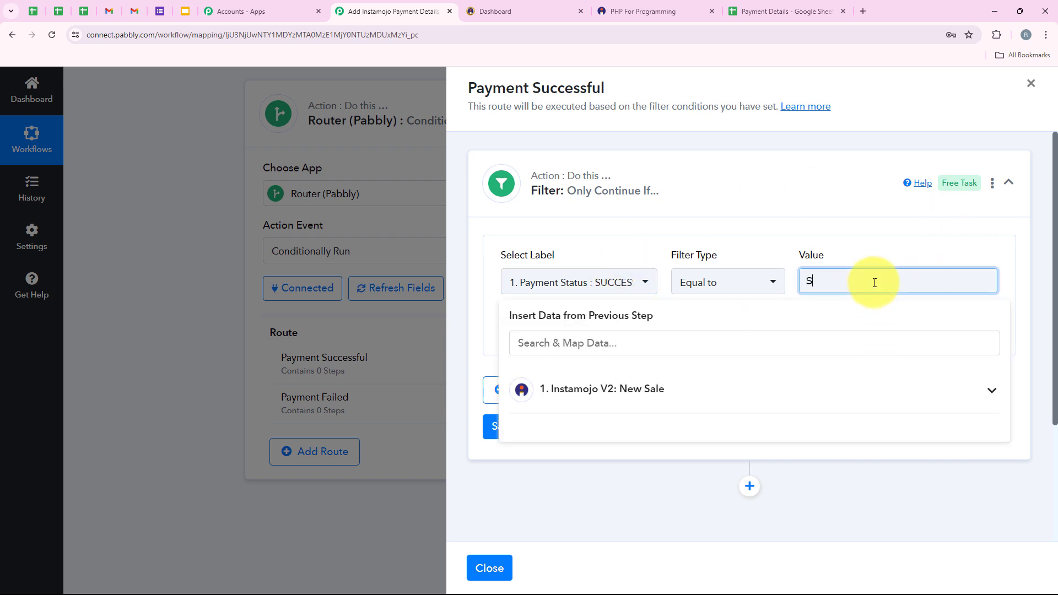
{"action": "type", "text": "SU"}
{"action": "type", "text": "CCESS"}
{"action": "left_click", "coordinate": [669, 350]}
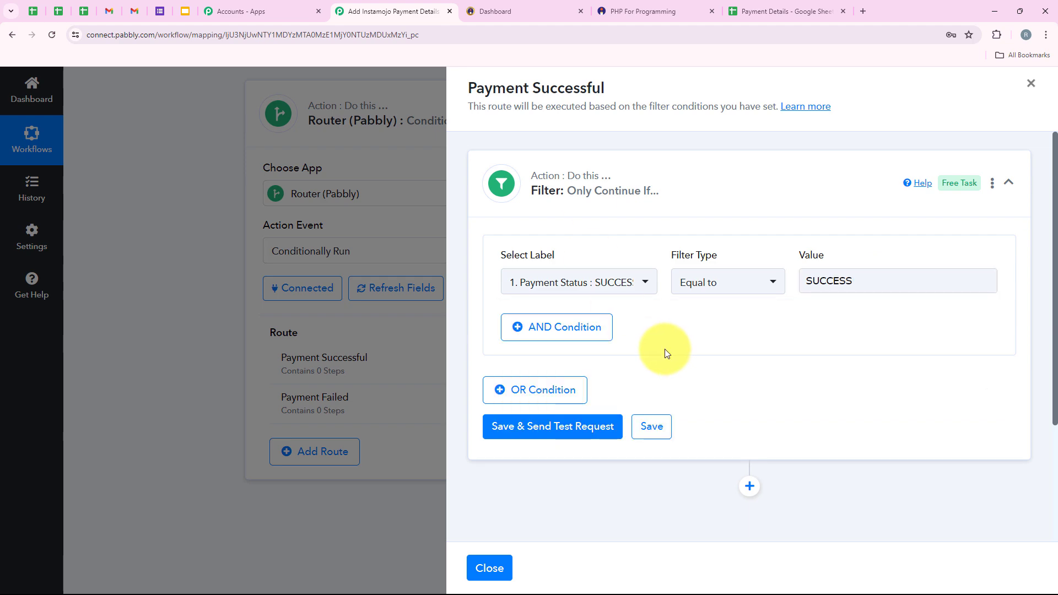
Save and test the filter, confirming Payment Status stays selected and the result is true.
{"action": "left_click", "coordinate": [588, 426]}
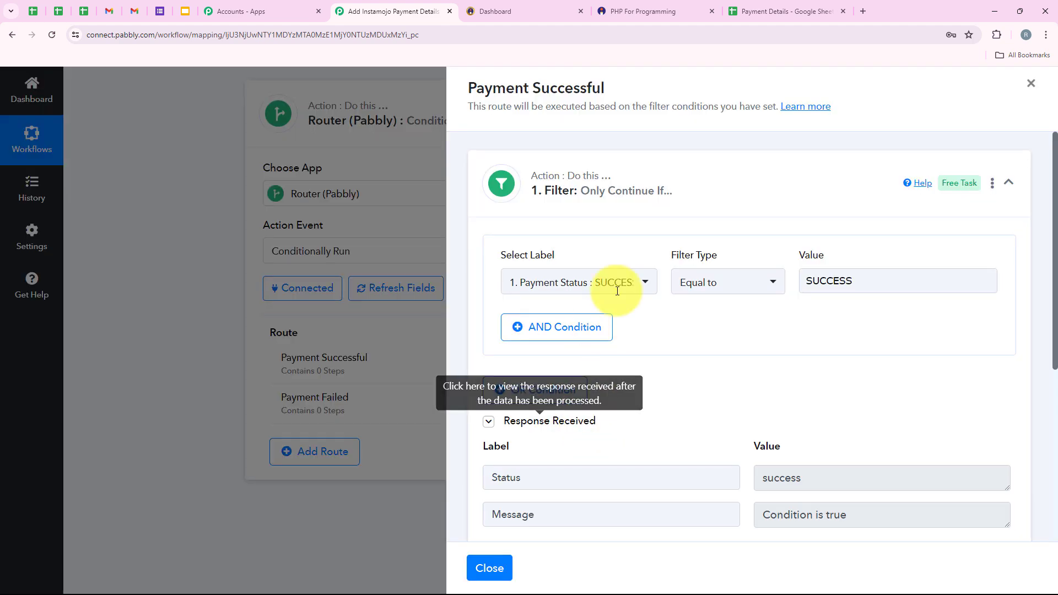
{"action": "scroll", "coordinate": [618, 291], "scroll_direction": "down", "scroll_amount": 1}
{"action": "left_click_drag", "start_coordinate": [834, 428], "coordinate": [717, 432]}
{"action": "left_click_drag", "start_coordinate": [872, 466], "coordinate": [685, 471]}
{"action": "scroll", "coordinate": [691, 457], "scroll_direction": "up", "scroll_amount": 1}
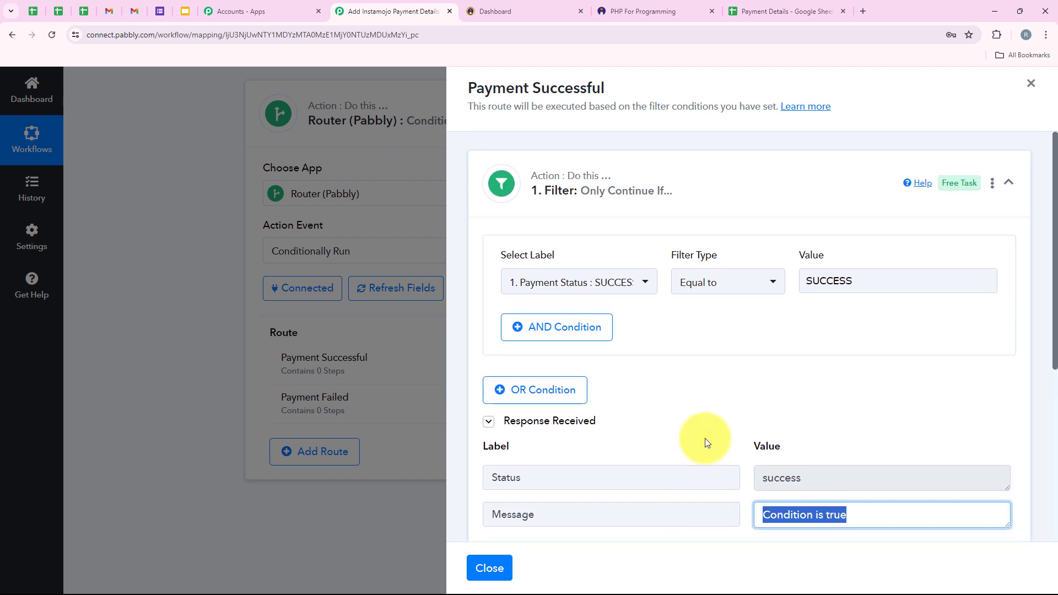
{"action": "left_click", "coordinate": [612, 289]}
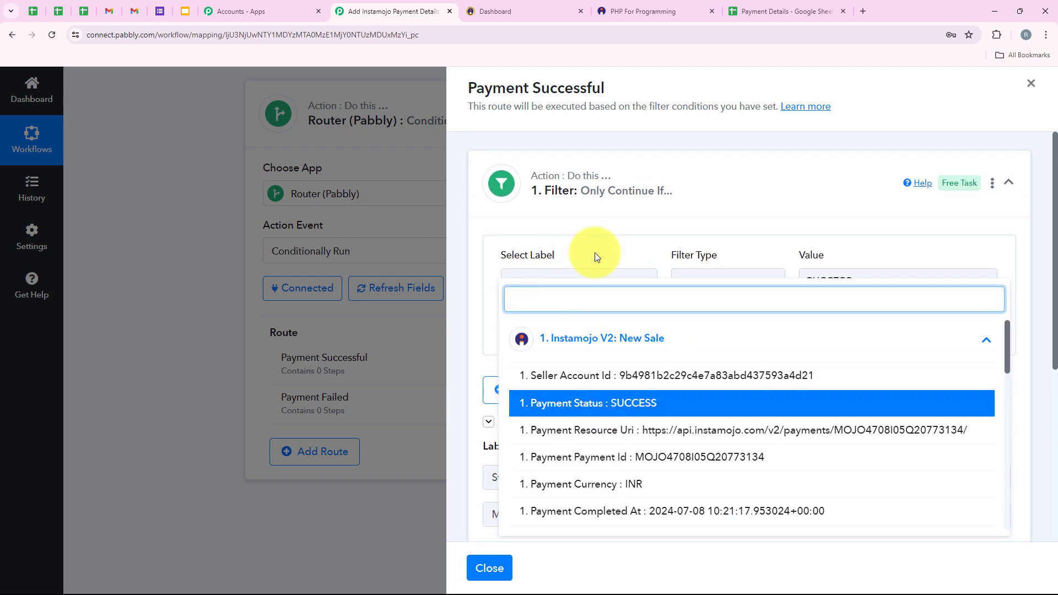
{"action": "left_click", "coordinate": [595, 254]}
{"action": "left_click_drag", "start_coordinate": [861, 521], "coordinate": [725, 513]}
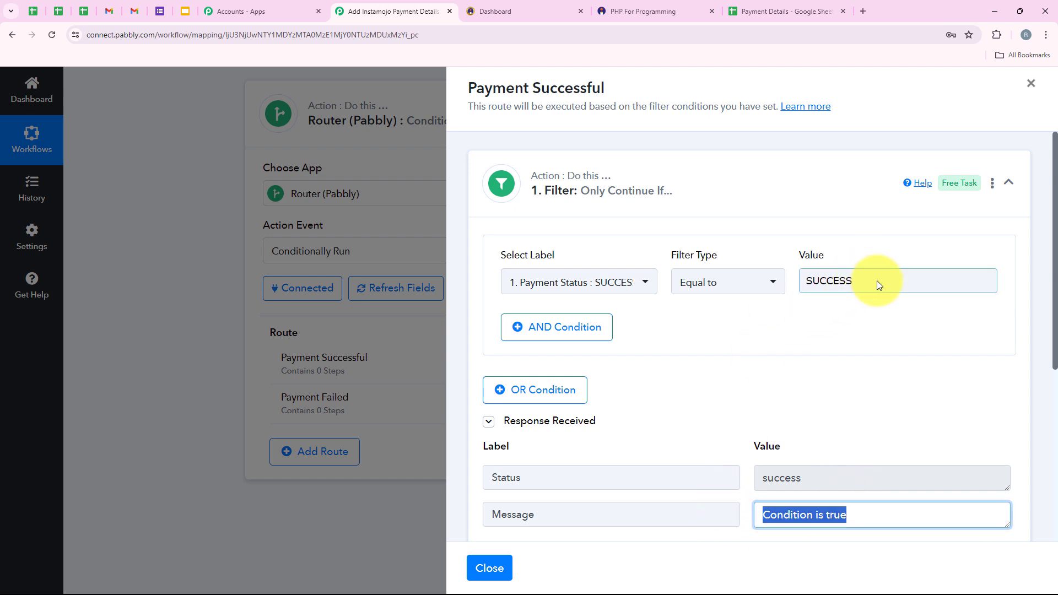
{"action": "left_click", "coordinate": [795, 414]}
{"action": "scroll", "coordinate": [767, 405], "scroll_direction": "down", "scroll_amount": 1}
{"action": "scroll", "coordinate": [768, 405], "scroll_direction": "up", "scroll_amount": 1}
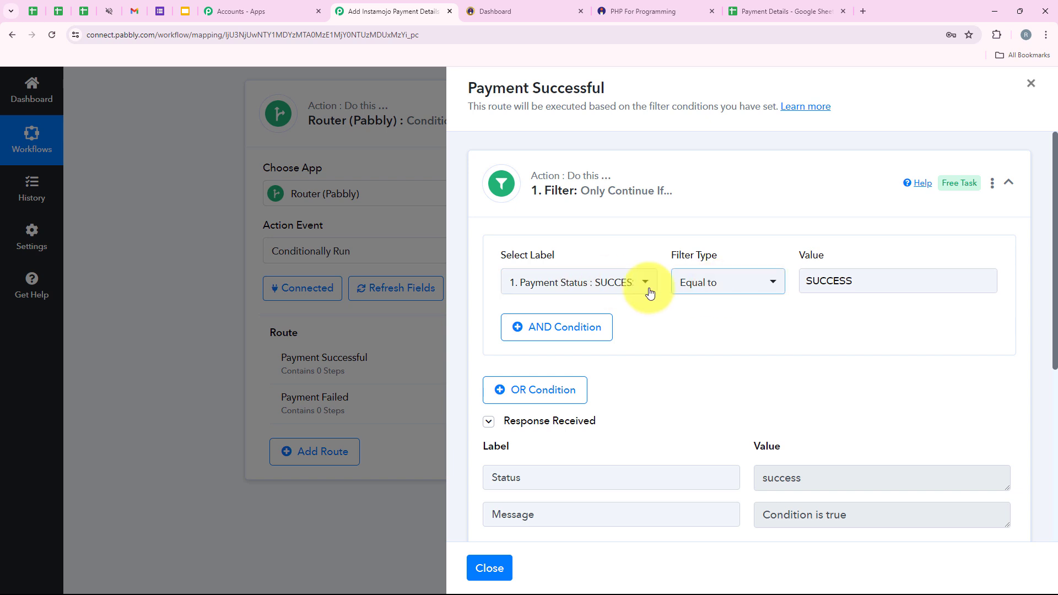
{"action": "left_click", "coordinate": [706, 191]}
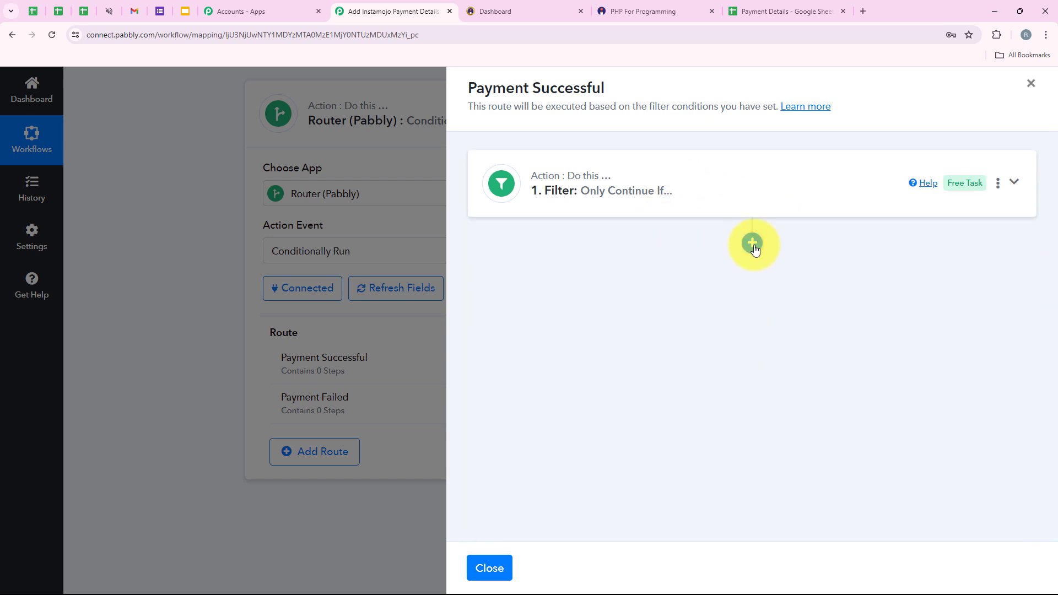
Add a Google Sheets step with the Add New Row action after the filter, then begin its connection.
{"action": "left_click", "coordinate": [752, 242]}
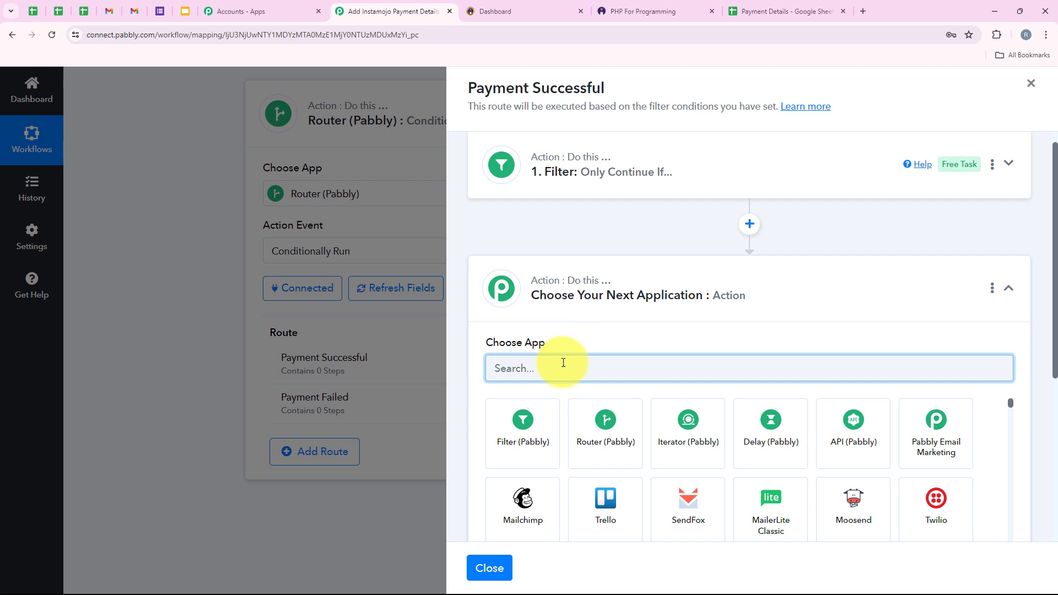
{"action": "type", "text": "Google"}
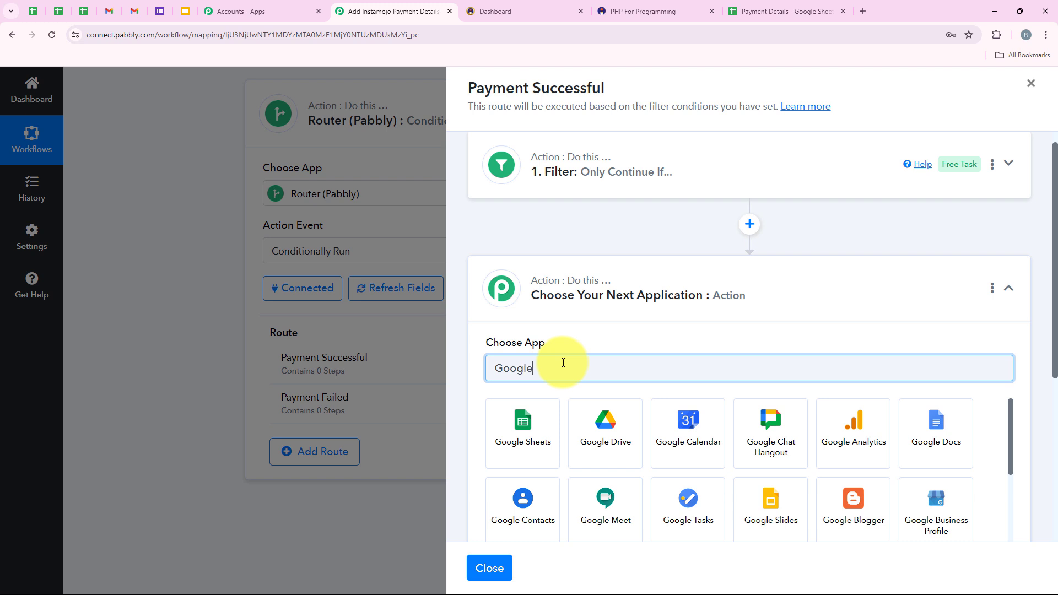
{"action": "type", "text": "Sheets"}
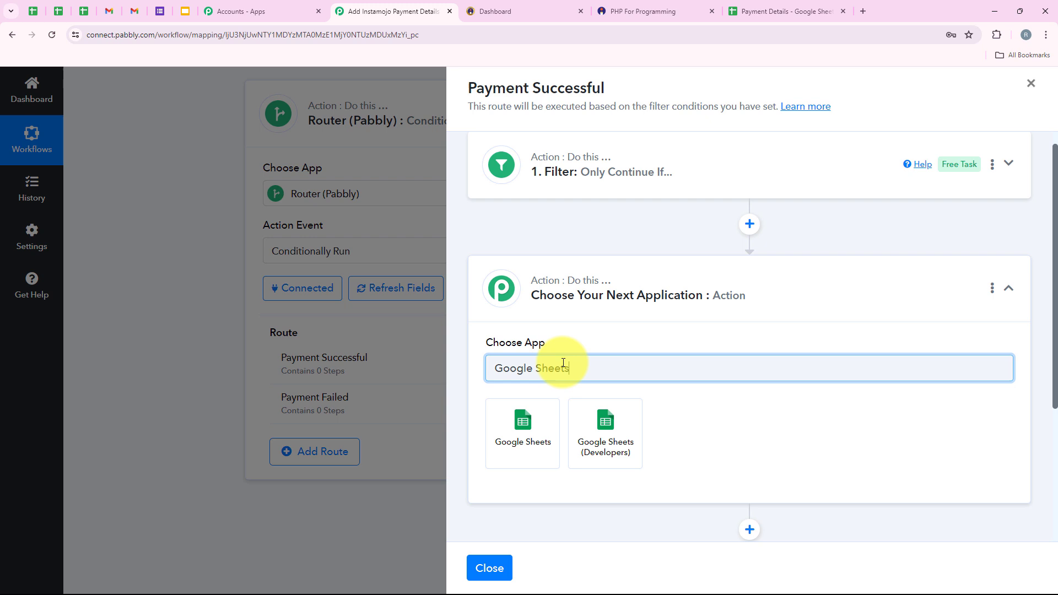
{"action": "left_click", "coordinate": [549, 433]}
{"action": "double_click", "coordinate": [572, 405]}
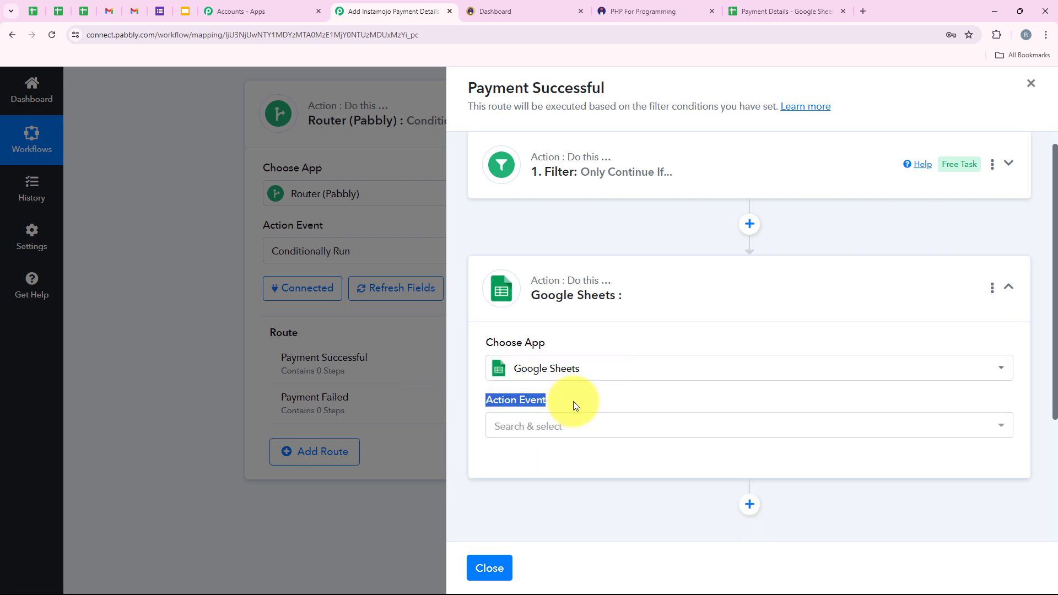
{"action": "left_click", "coordinate": [564, 436]}
{"action": "scroll", "coordinate": [650, 397], "scroll_direction": "down", "scroll_amount": 1}
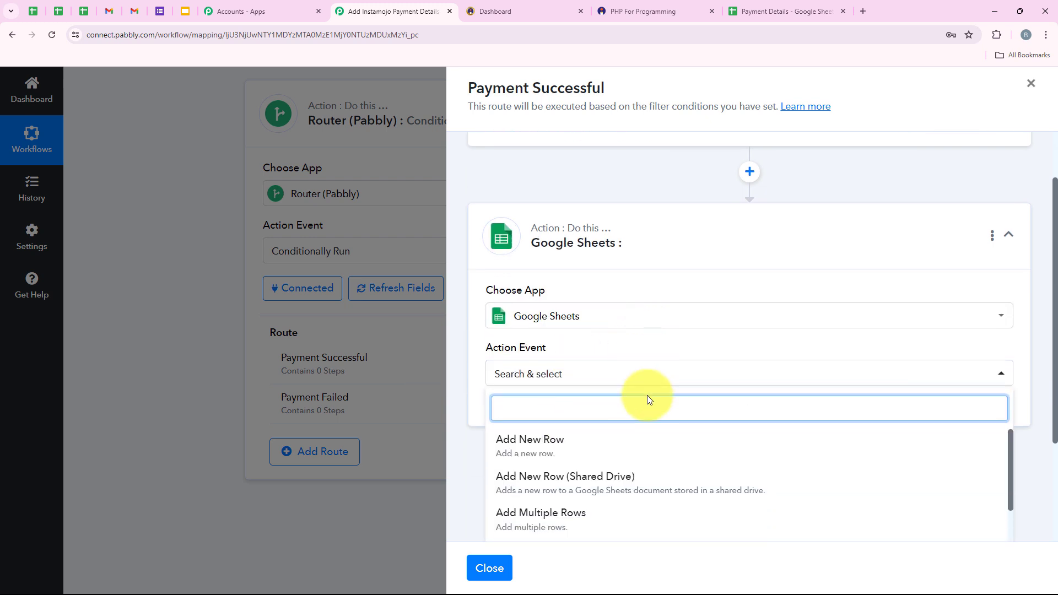
{"action": "left_click", "coordinate": [497, 451]}
{"action": "left_click", "coordinate": [518, 407]}
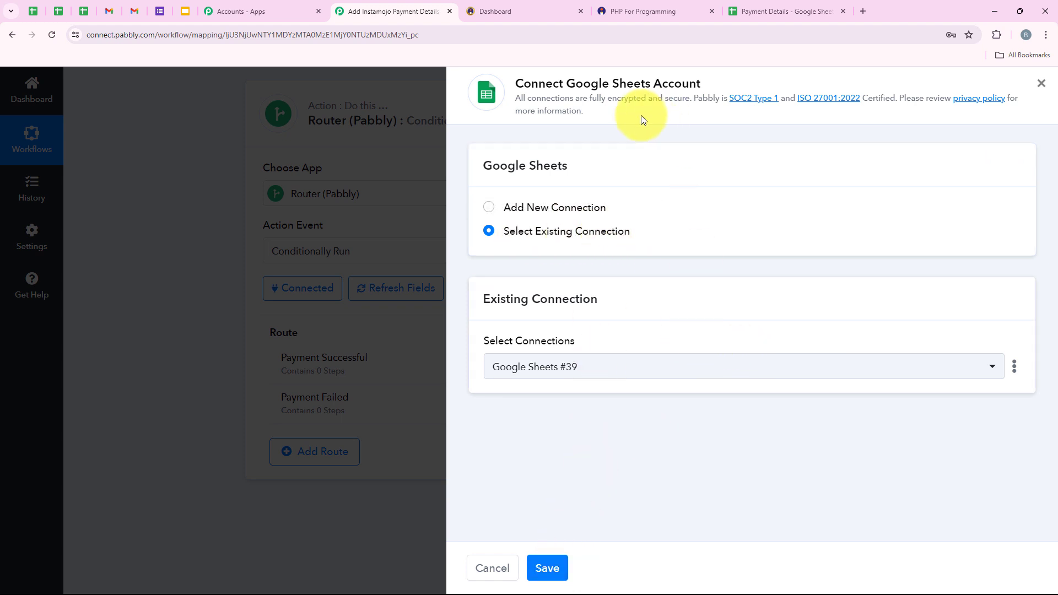
Create a new Google Sheets connection by signing in with Google and allowing access.
{"action": "left_click", "coordinate": [555, 206]}
{"action": "left_click", "coordinate": [569, 396]}
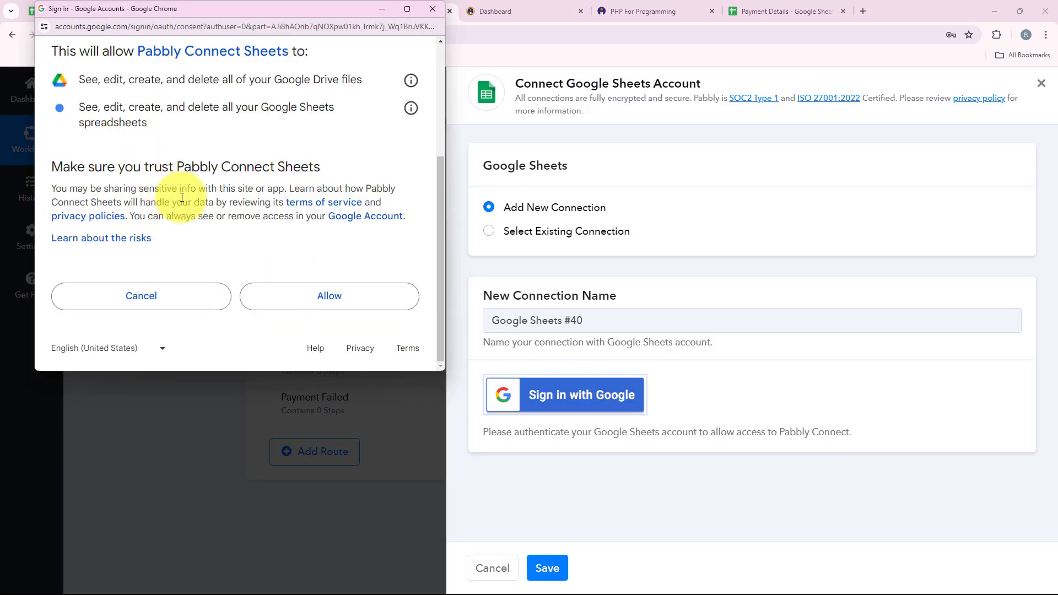
{"action": "left_click", "coordinate": [353, 297]}
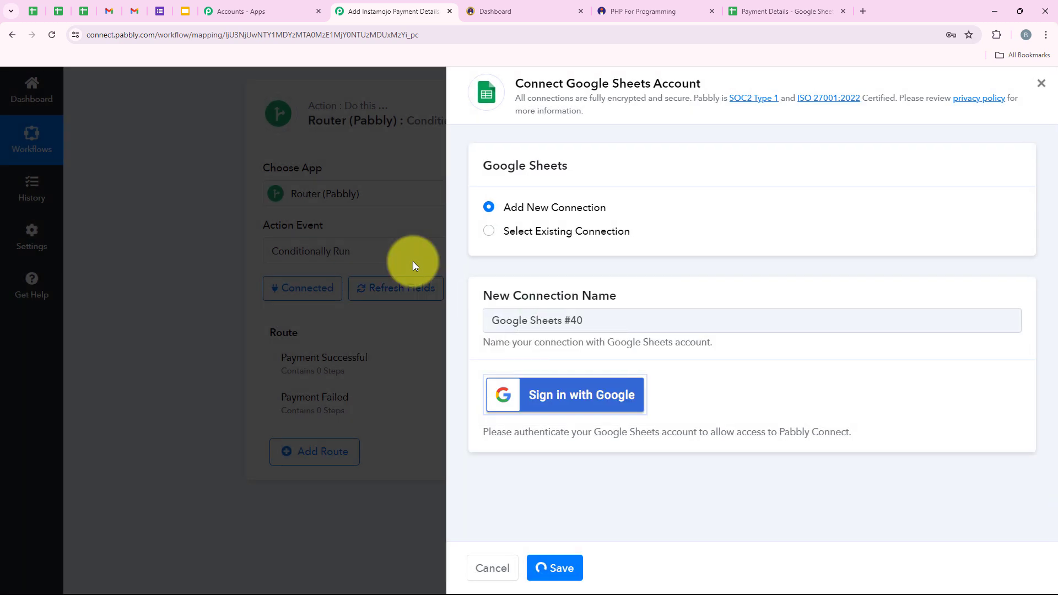
{"action": "scroll", "coordinate": [517, 273], "scroll_direction": "down", "scroll_amount": 2}
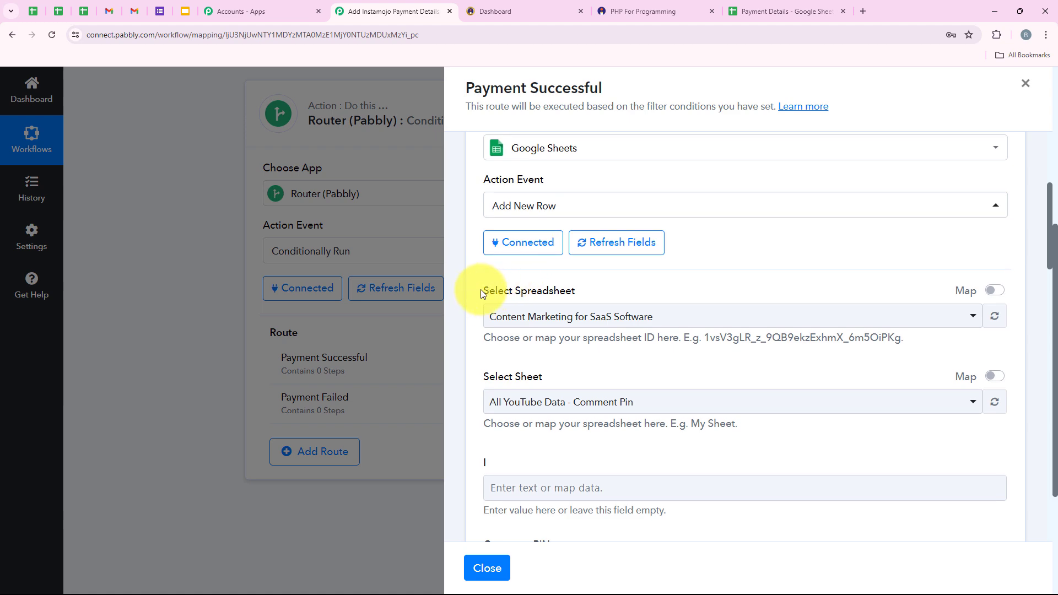
Target the Payment Details spreadsheet and its Sheet1 for the new row.
{"action": "left_click_drag", "start_coordinate": [484, 291], "coordinate": [594, 289]}
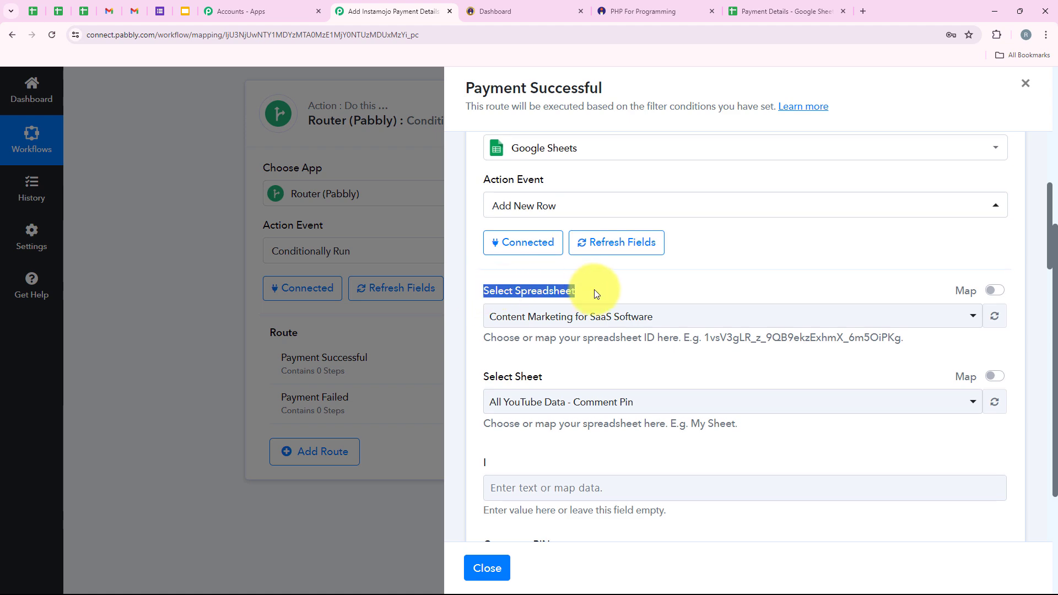
{"action": "left_click", "coordinate": [772, 11]}
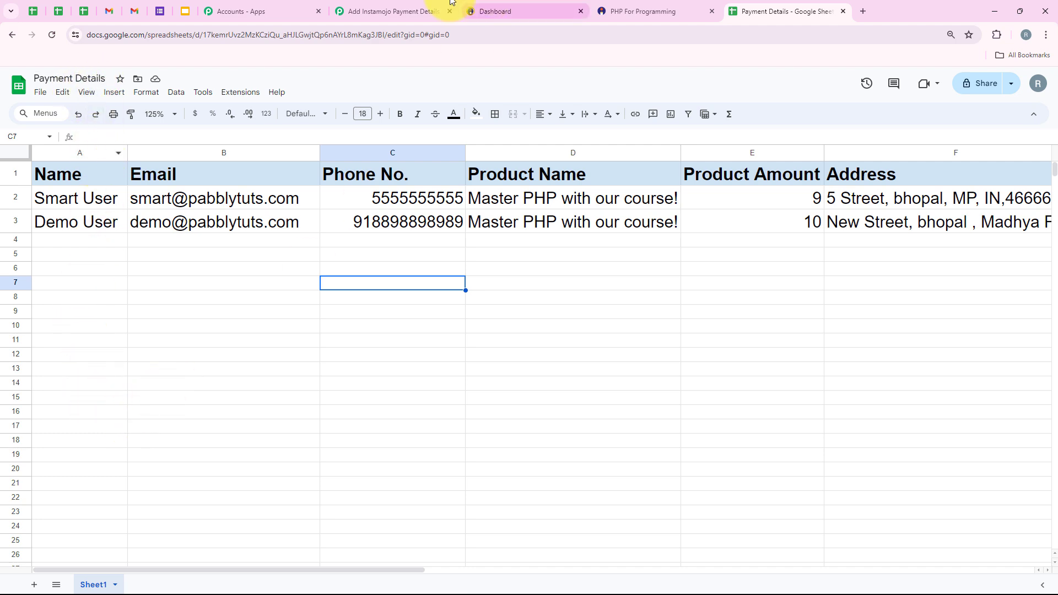
{"action": "left_click", "coordinate": [389, 6]}
{"action": "left_click", "coordinate": [543, 316]}
{"action": "scroll", "coordinate": [661, 218], "scroll_direction": "down", "scroll_amount": 1}
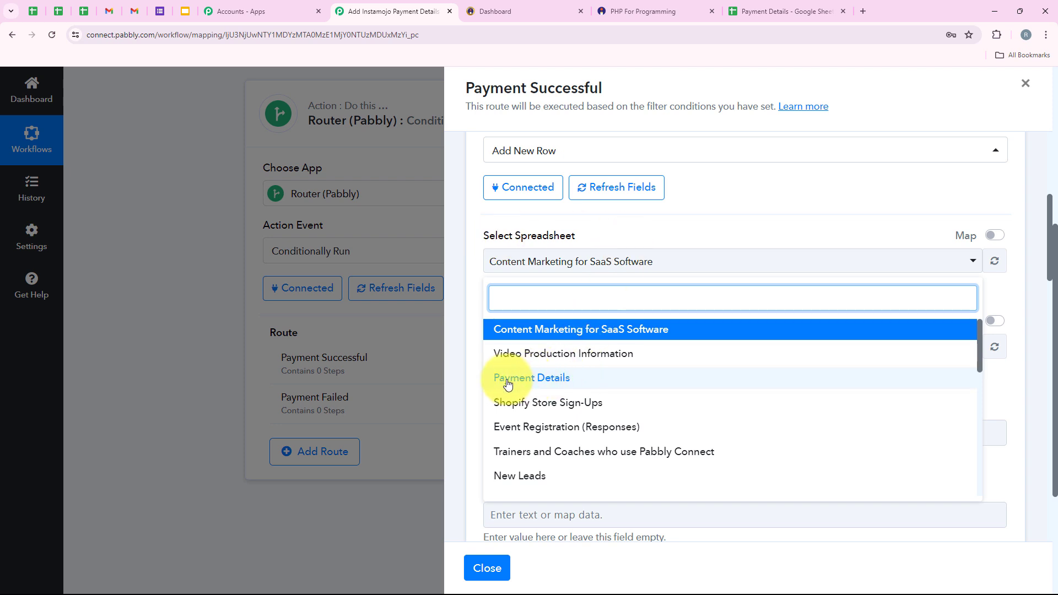
{"action": "left_click", "coordinate": [559, 378]}
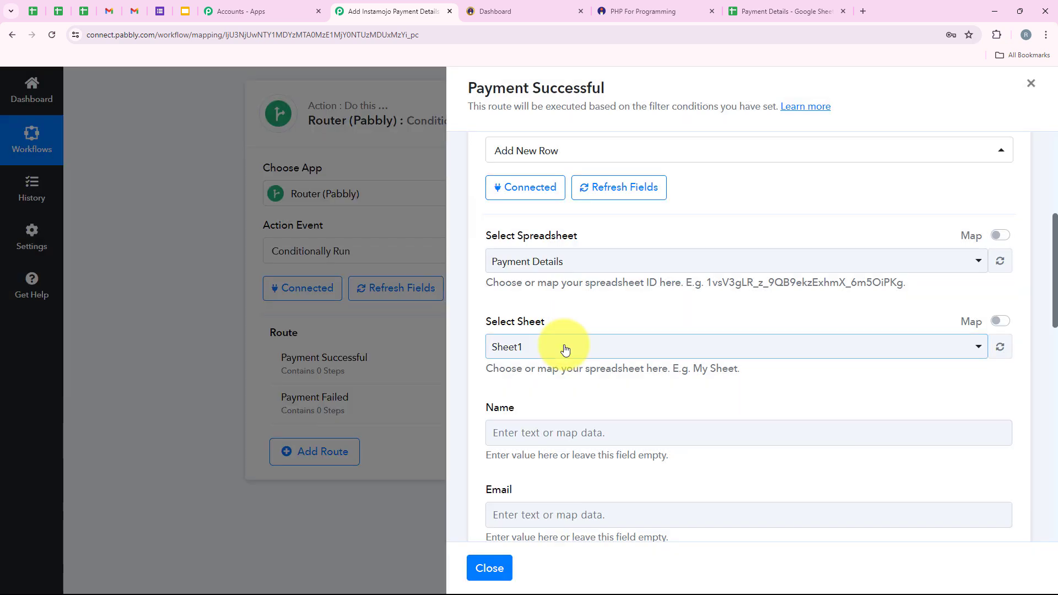
{"action": "left_click", "coordinate": [565, 347]}
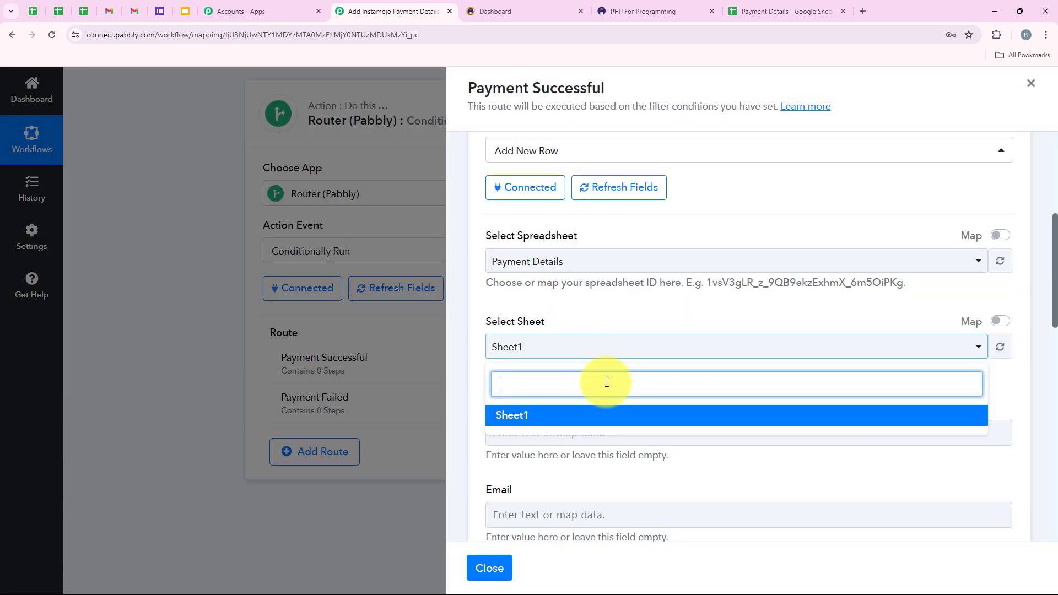
{"action": "left_click", "coordinate": [598, 419]}
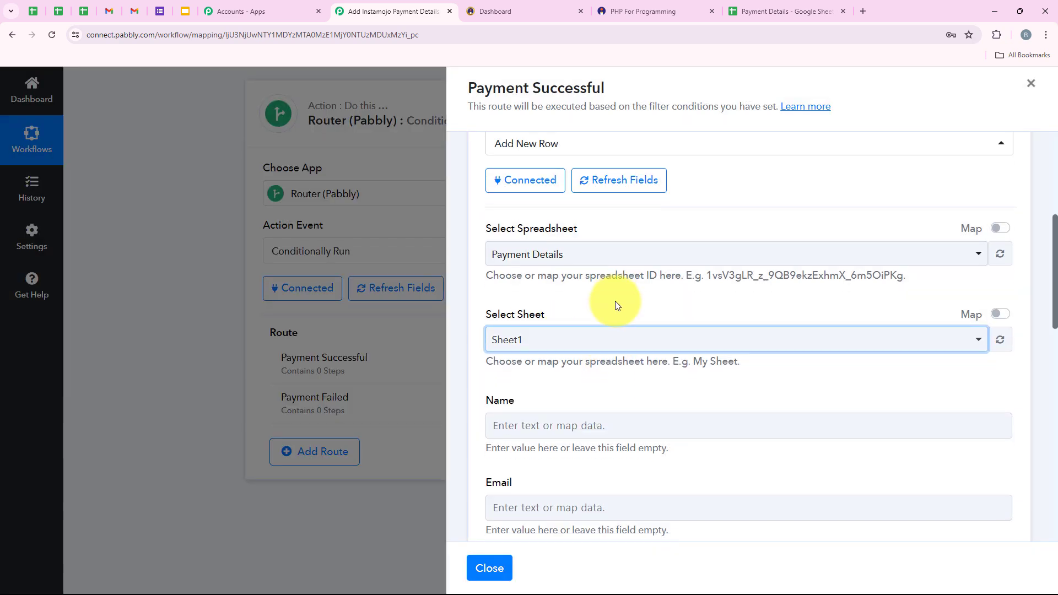
Review the Name-to-Address row fields and bring up the Payment Details spreadsheet to compare.
{"action": "scroll", "coordinate": [610, 264], "scroll_direction": "down", "scroll_amount": 4}
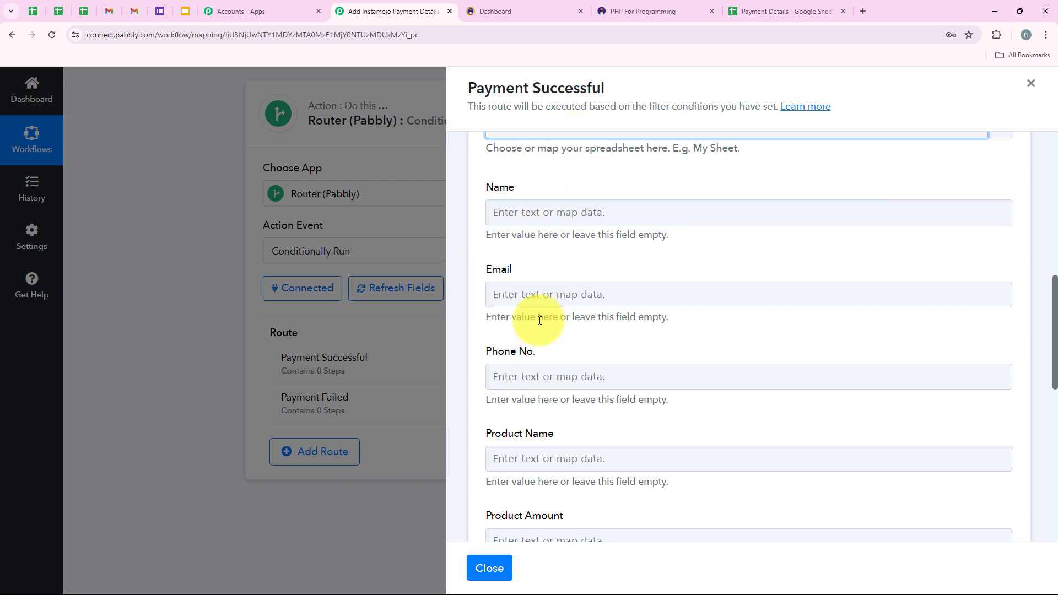
{"action": "scroll", "coordinate": [540, 320], "scroll_direction": "down", "scroll_amount": 3}
{"action": "scroll", "coordinate": [495, 331], "scroll_direction": "down", "scroll_amount": 2}
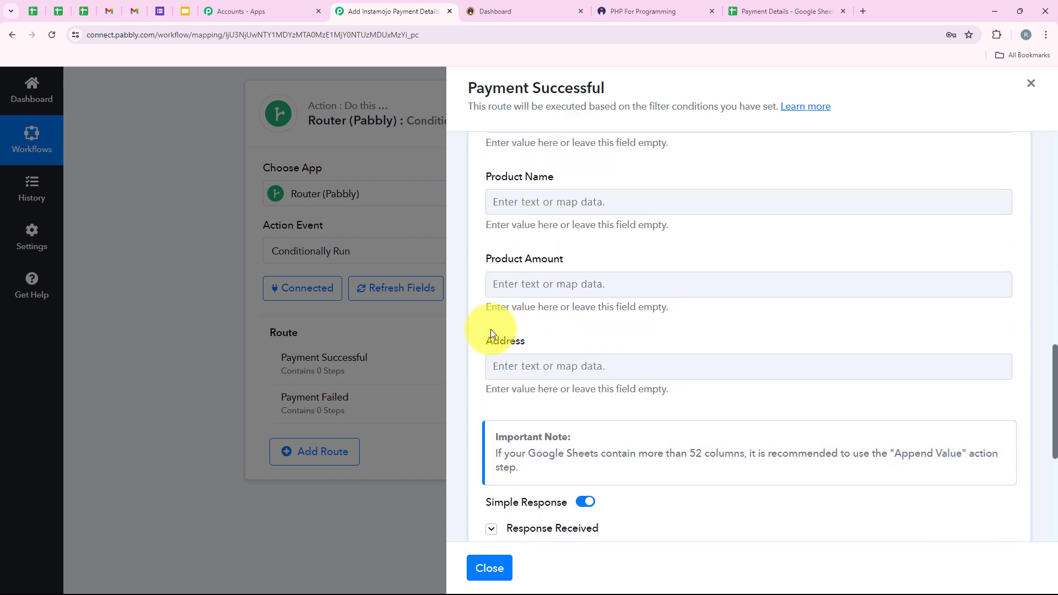
{"action": "scroll", "coordinate": [551, 334], "scroll_direction": "up", "scroll_amount": 2}
{"action": "scroll", "coordinate": [549, 320], "scroll_direction": "up", "scroll_amount": 3}
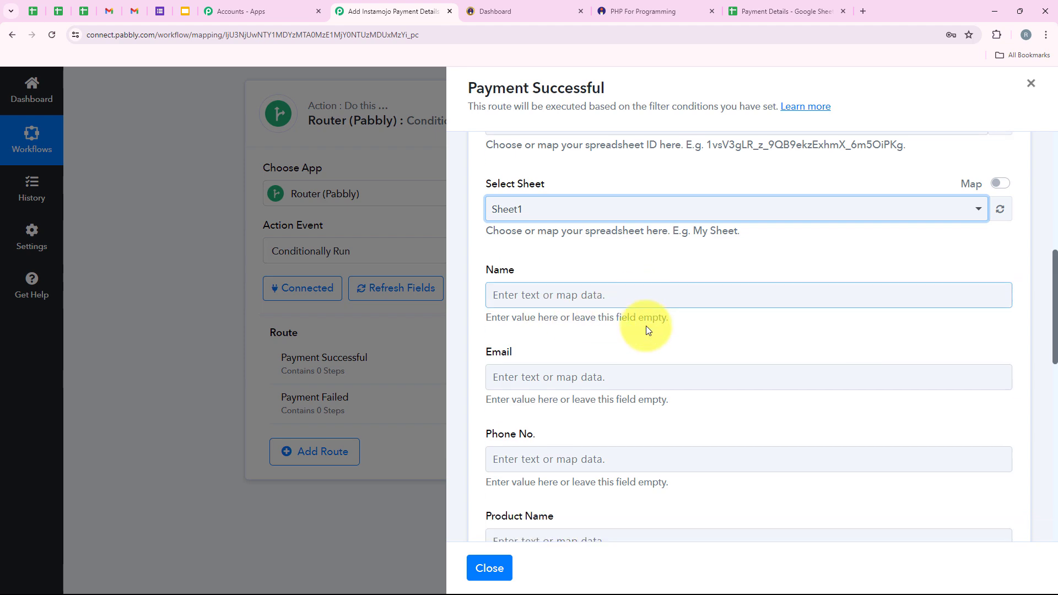
{"action": "scroll", "coordinate": [716, 325], "scroll_direction": "down", "scroll_amount": 1}
{"action": "left_click", "coordinate": [763, 7]}
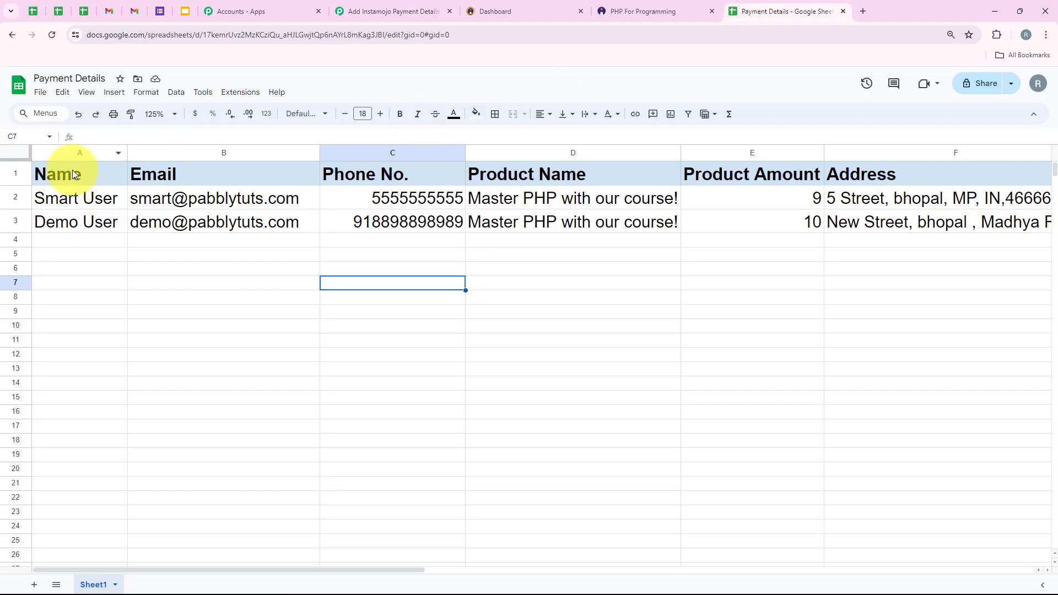
Compare the sheet's Name-to-Address headers and browse Instamojo New Sale data for the Name field.
{"action": "left_click_drag", "start_coordinate": [61, 172], "coordinate": [839, 169]}
{"action": "left_click", "coordinate": [697, 302]}
{"action": "left_click", "coordinate": [394, 11]}
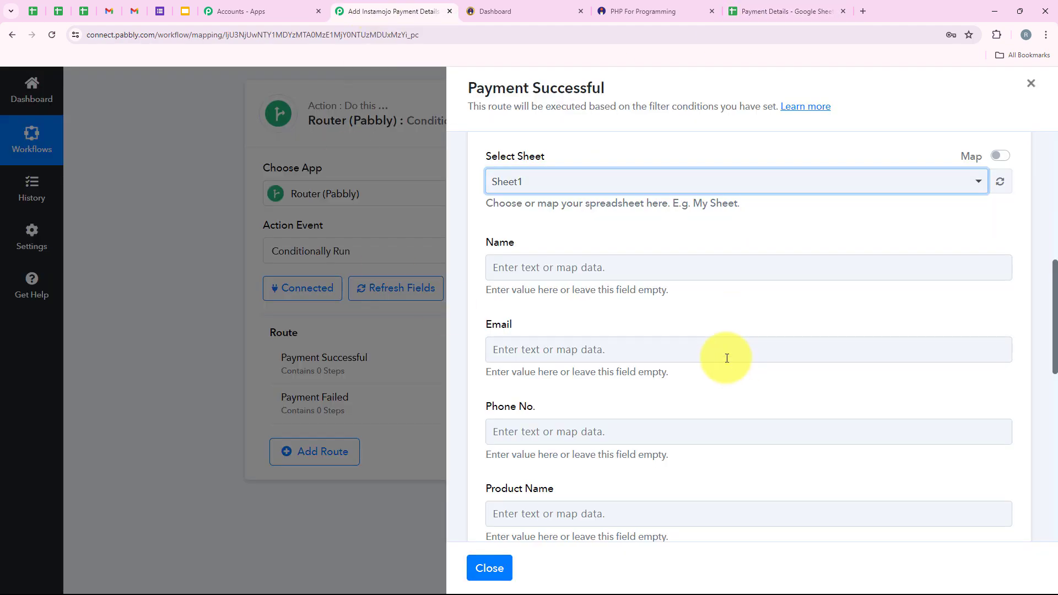
{"action": "scroll", "coordinate": [639, 342], "scroll_direction": "down", "scroll_amount": 1}
{"action": "left_click", "coordinate": [543, 215]}
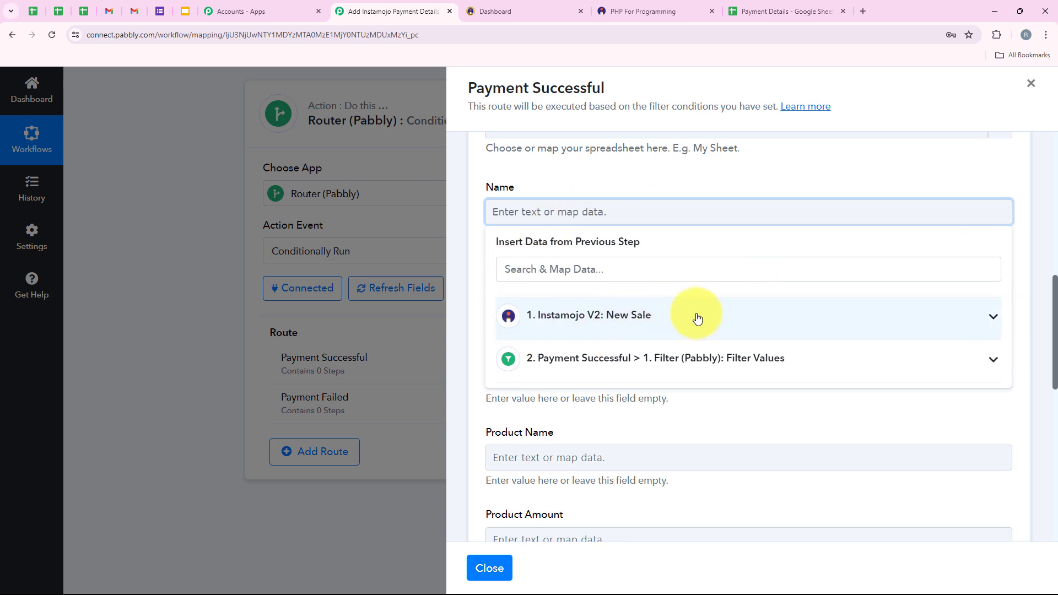
{"action": "left_click", "coordinate": [619, 303]}
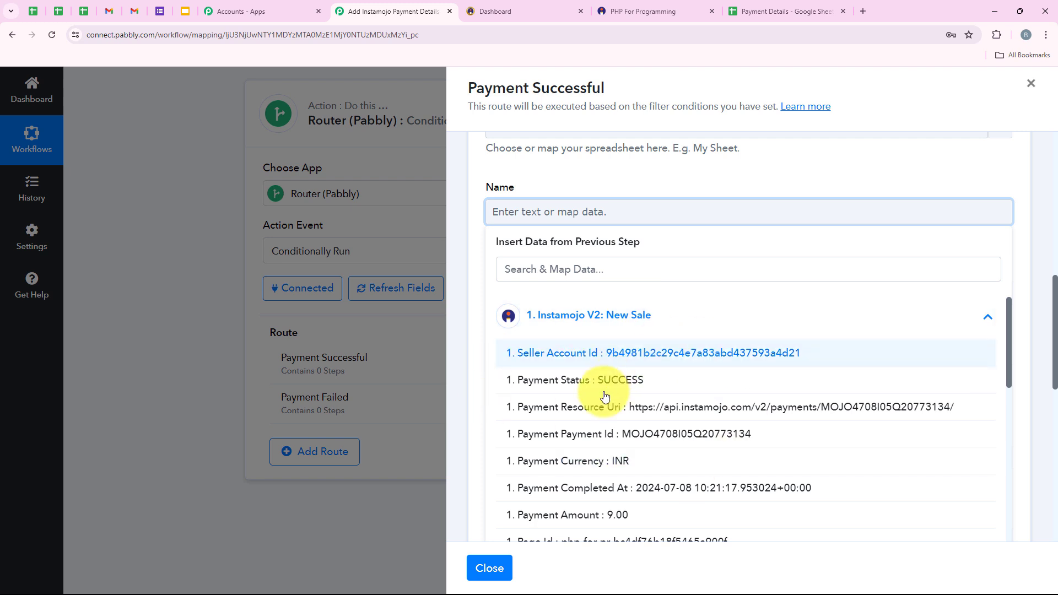
{"action": "left_click", "coordinate": [604, 315]}
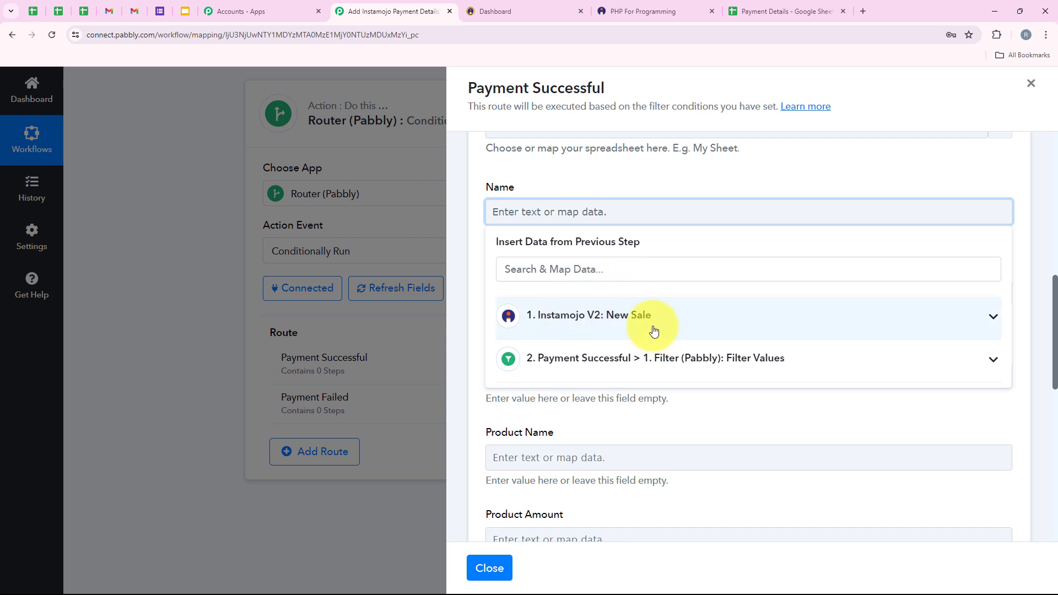
{"action": "left_click", "coordinate": [561, 175]}
{"action": "scroll", "coordinate": [576, 283], "scroll_direction": "up", "scroll_amount": 1}
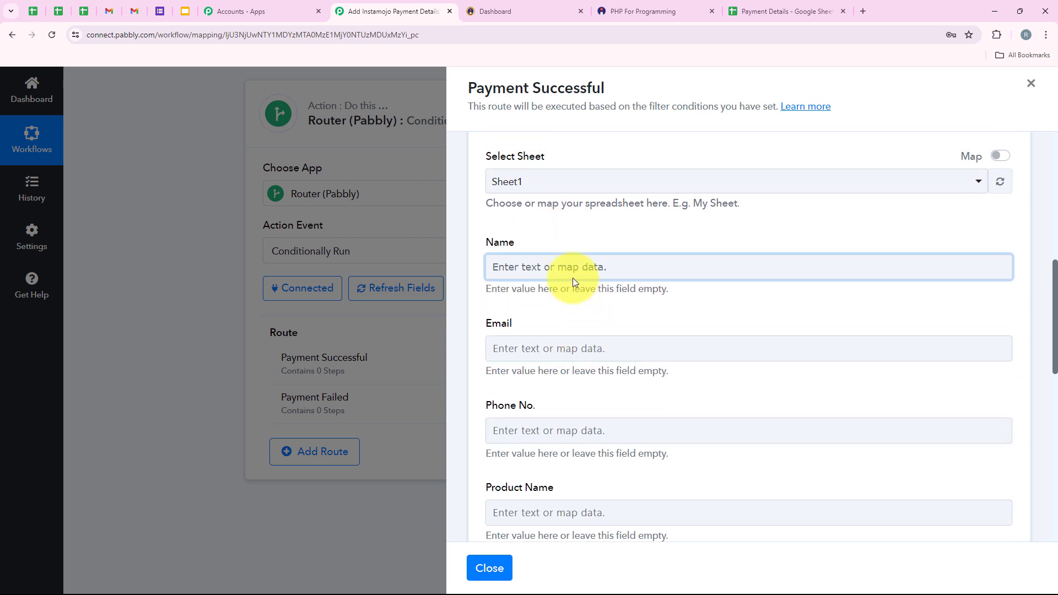
{"action": "left_click", "coordinate": [573, 275]}
Replace the typed Dummy user text in Name with the '1. Buyer Name' value.
{"action": "type", "text": "Du"}
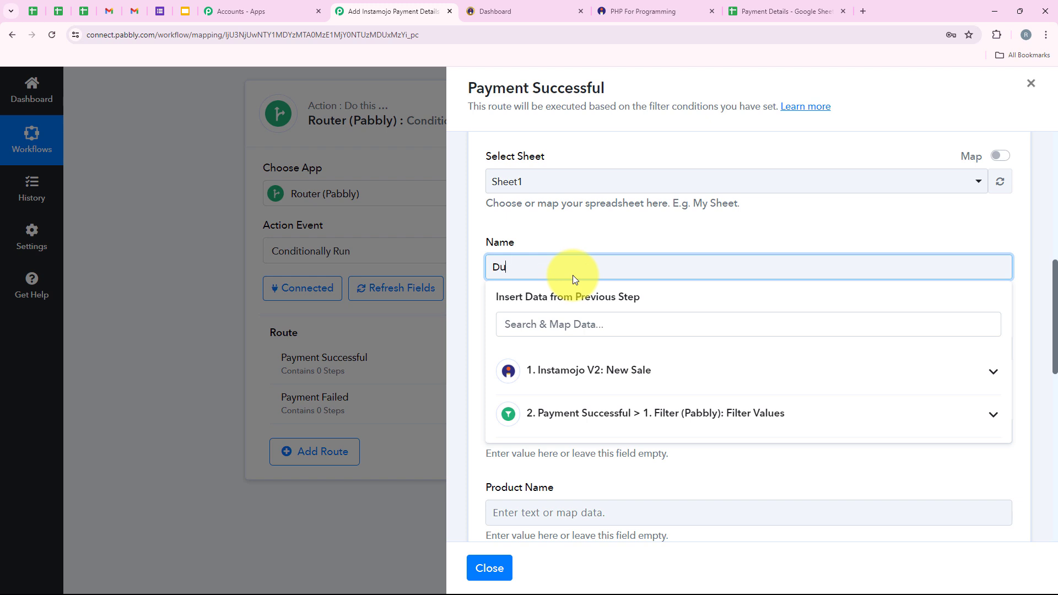
{"action": "type", "text": "mmy user"}
{"action": "left_click", "coordinate": [578, 201]}
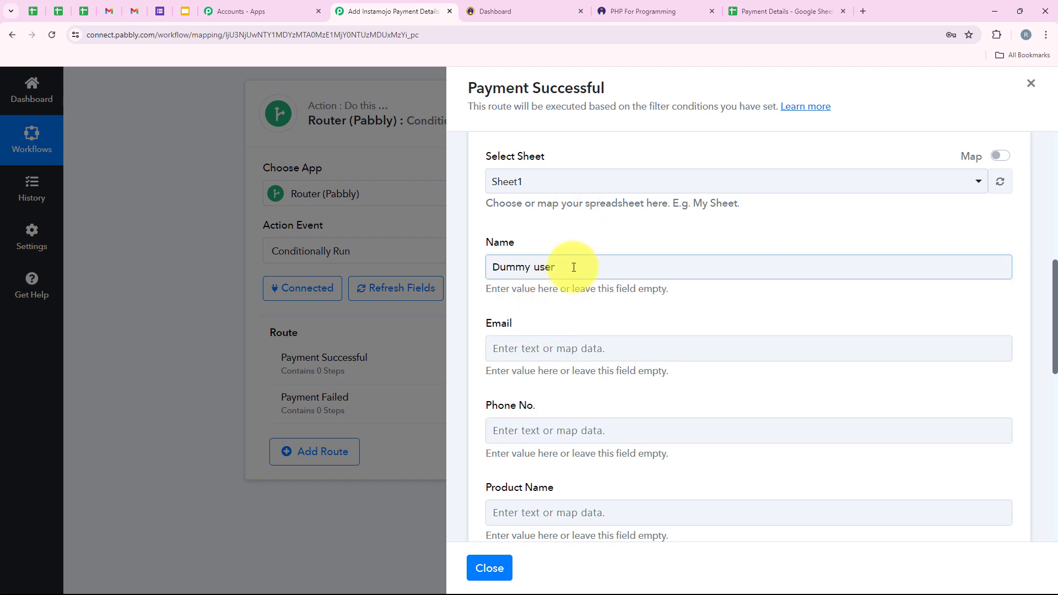
{"action": "left_click_drag", "start_coordinate": [566, 267], "coordinate": [470, 264]}
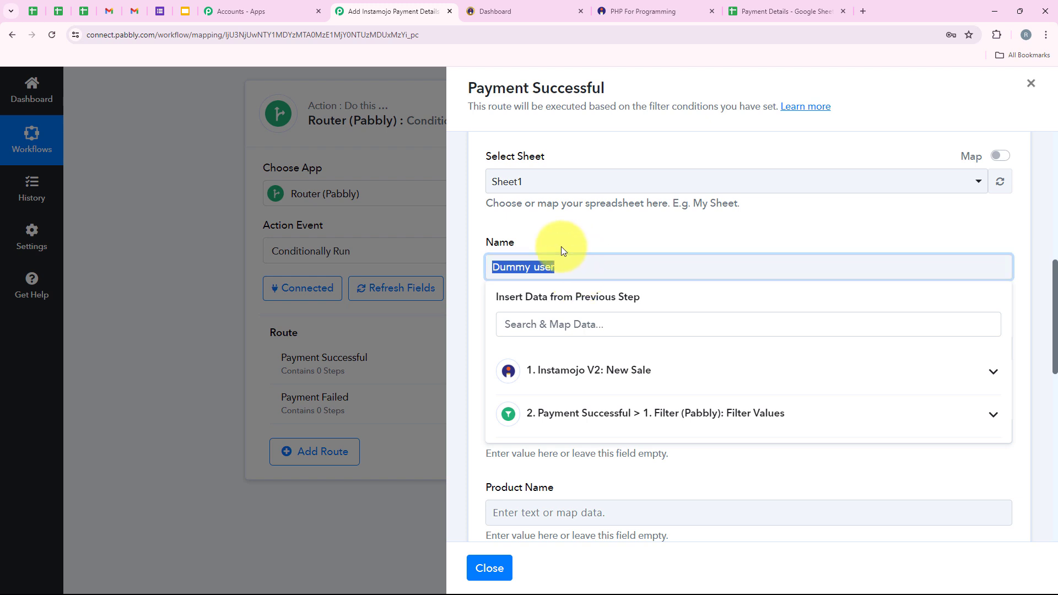
{"action": "key", "text": "BackSpace"}
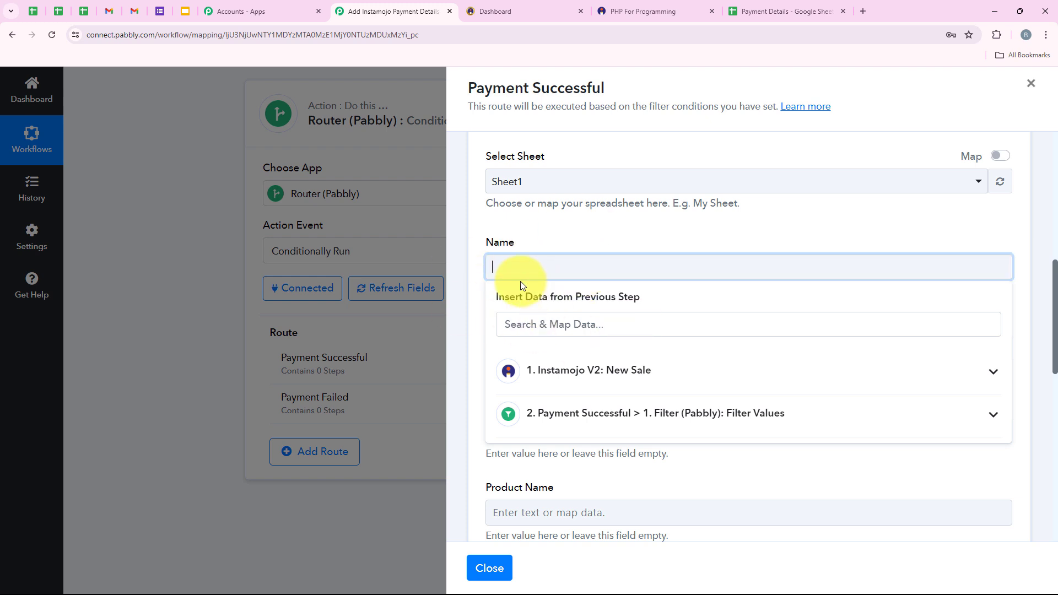
{"action": "left_click", "coordinate": [622, 372]}
{"action": "left_click", "coordinate": [621, 322]}
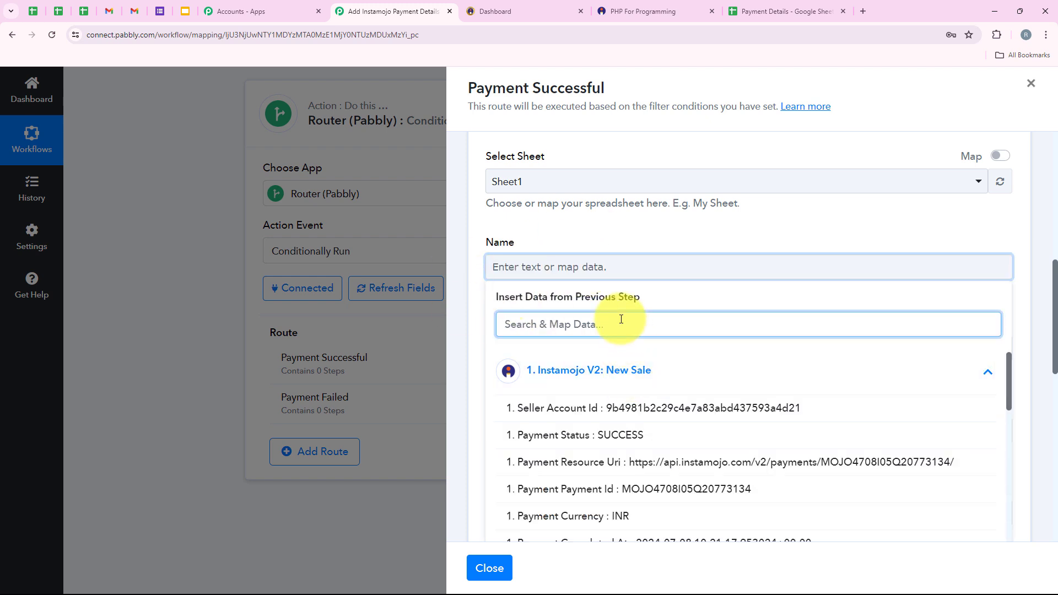
{"action": "type", "text": "Name"}
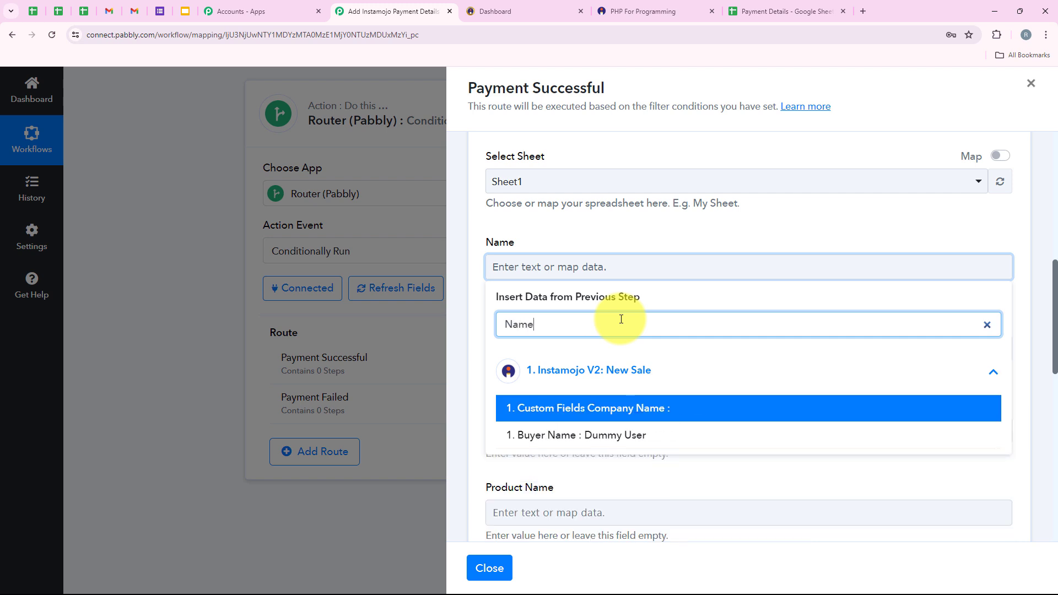
{"action": "left_click", "coordinate": [598, 436]}
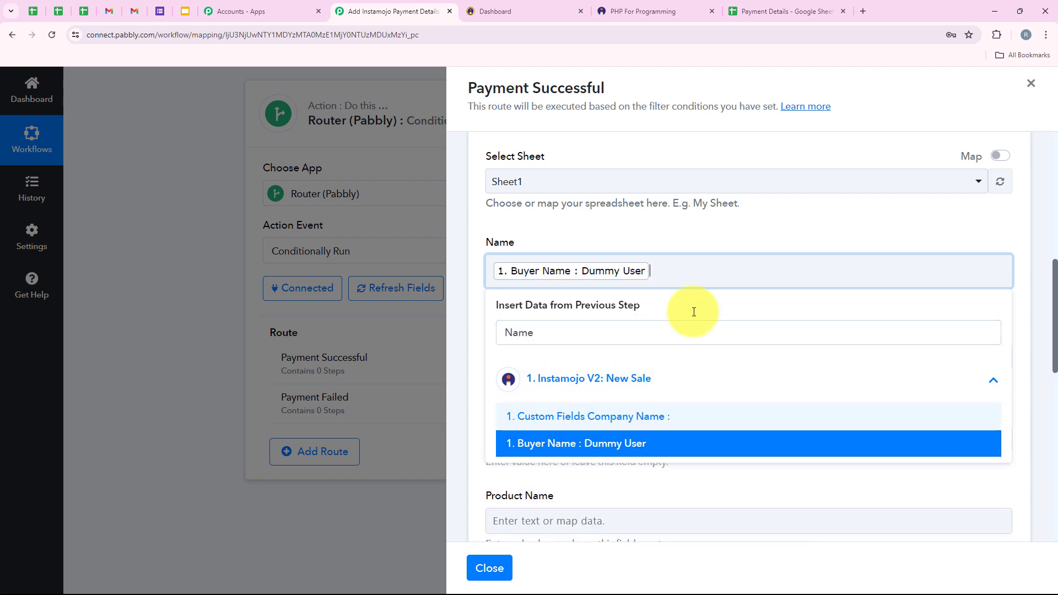
{"action": "left_click", "coordinate": [465, 311]}
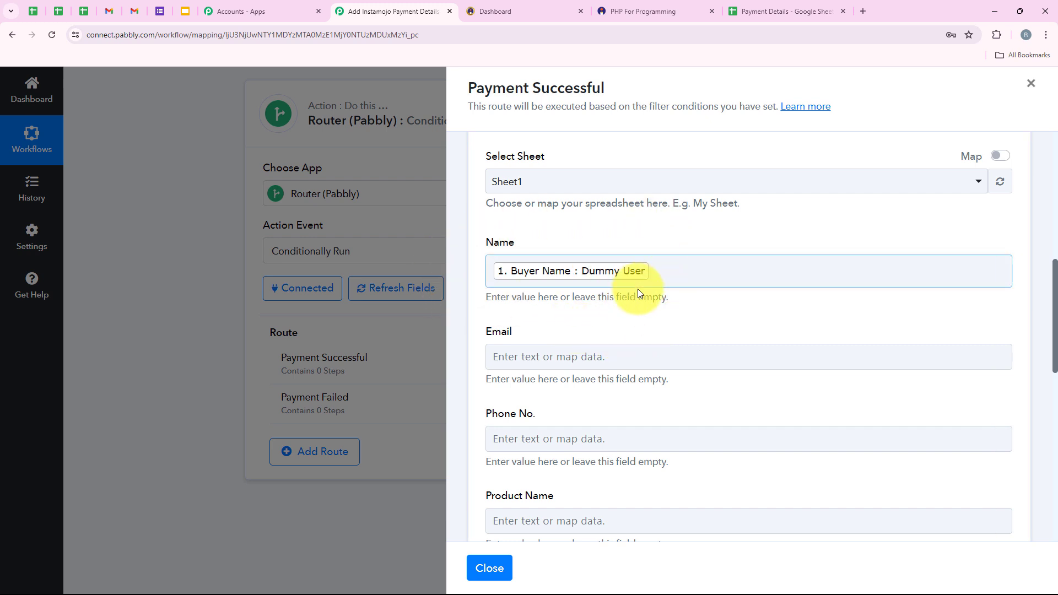
Map Buyer Email into Email and Buyer Phone into Phone No.
{"action": "scroll", "coordinate": [646, 325], "scroll_direction": "down", "scroll_amount": 2}
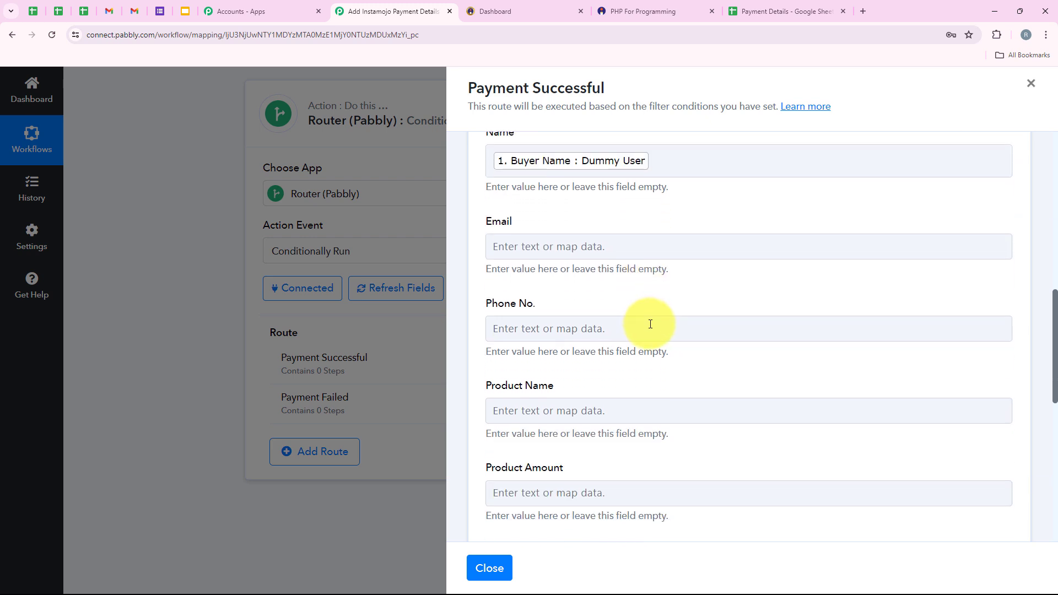
{"action": "scroll", "coordinate": [650, 324], "scroll_direction": "up", "scroll_amount": 1}
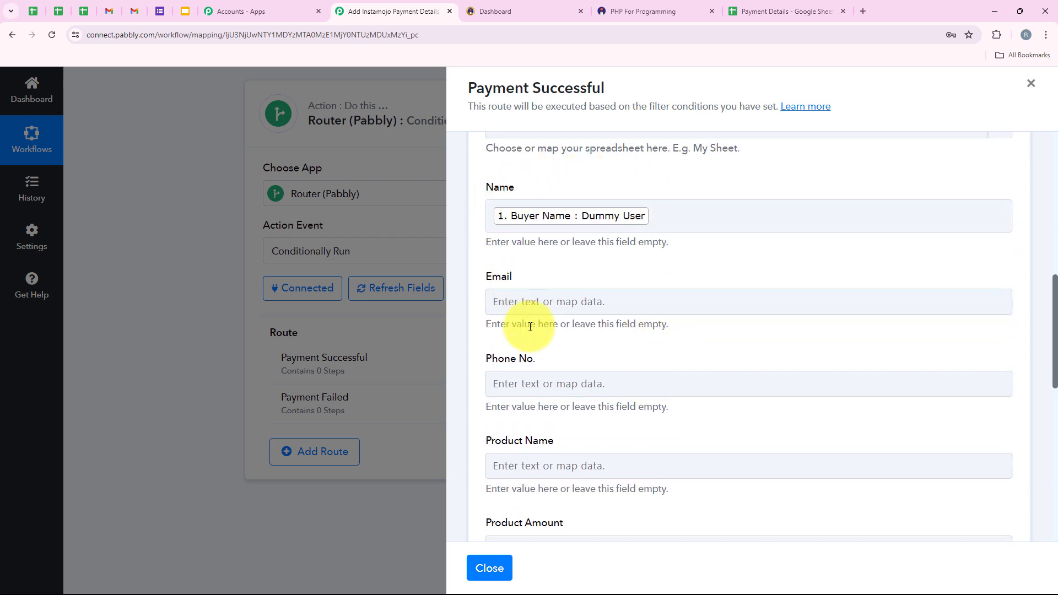
{"action": "scroll", "coordinate": [548, 375], "scroll_direction": "down", "scroll_amount": 1}
{"action": "left_click", "coordinate": [551, 298]}
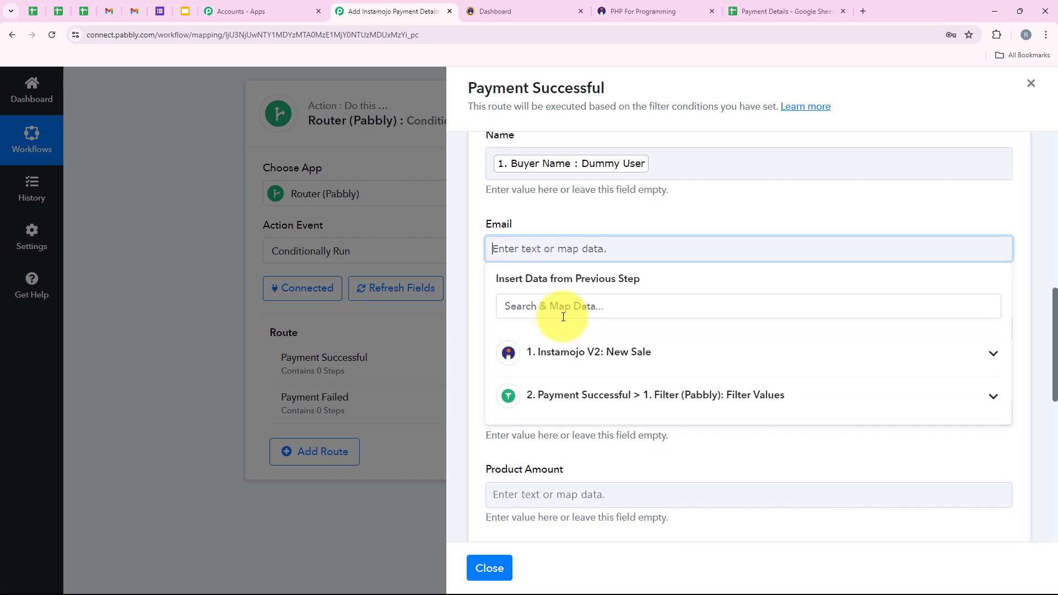
{"action": "type", "text": "er Em"}
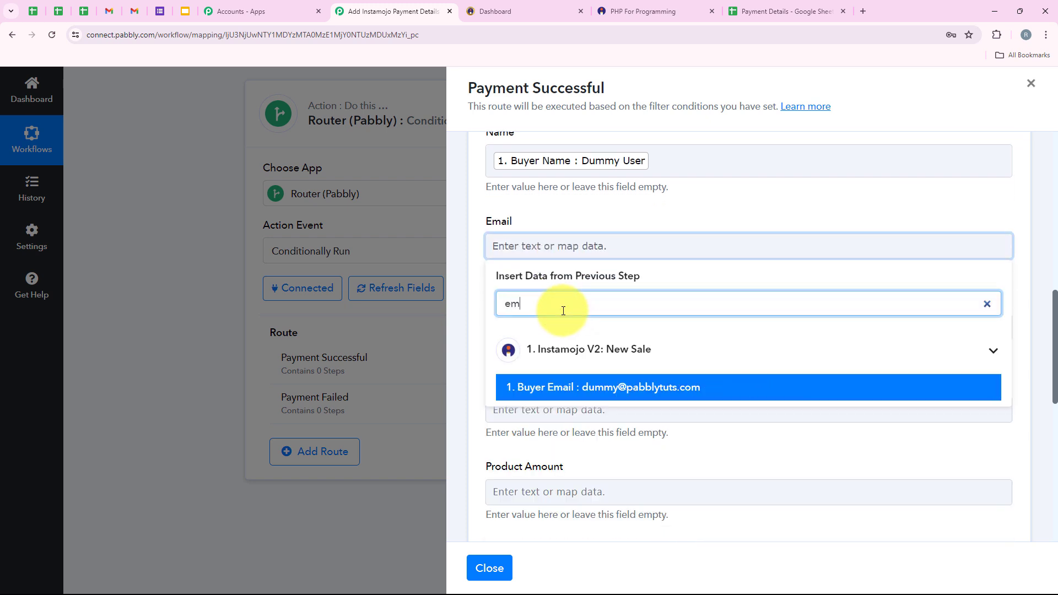
{"action": "type", "text": "ail"}
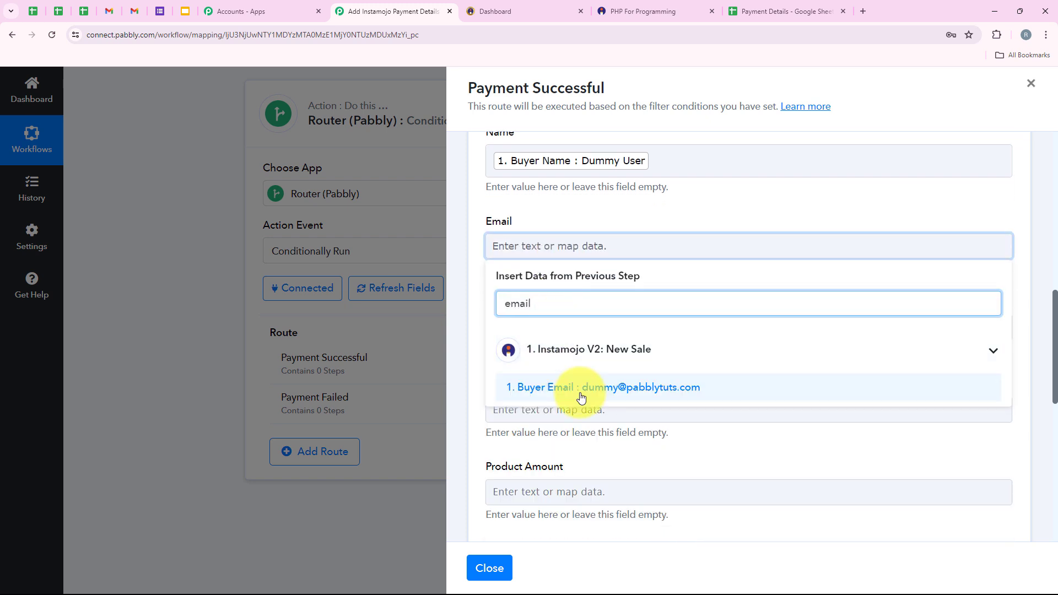
{"action": "left_click", "coordinate": [578, 390]}
{"action": "scroll", "coordinate": [586, 221], "scroll_direction": "down", "scroll_amount": 2}
{"action": "left_click", "coordinate": [585, 232]}
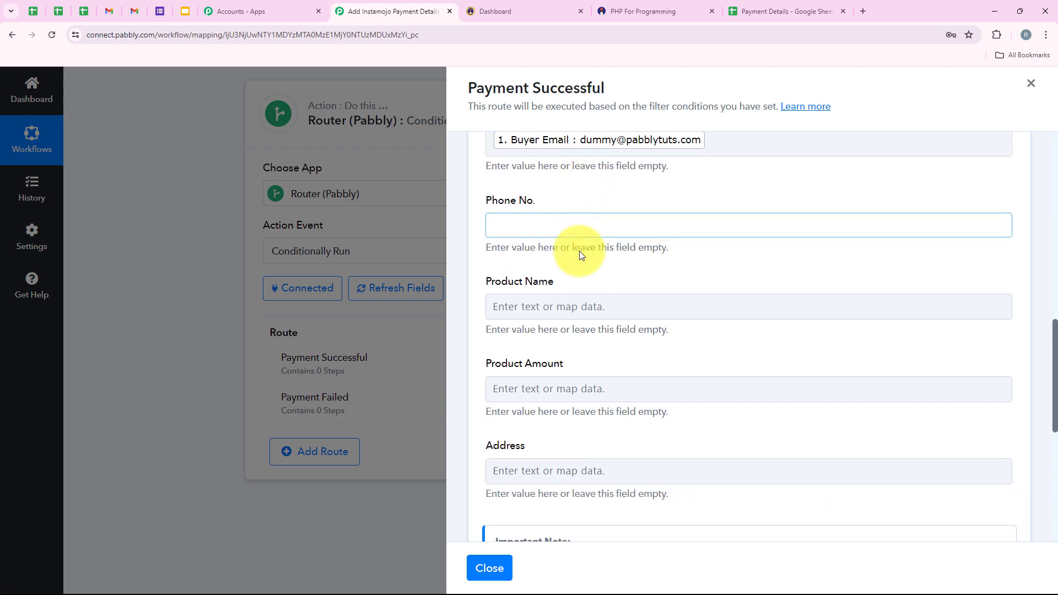
{"action": "type", "text": "phone"}
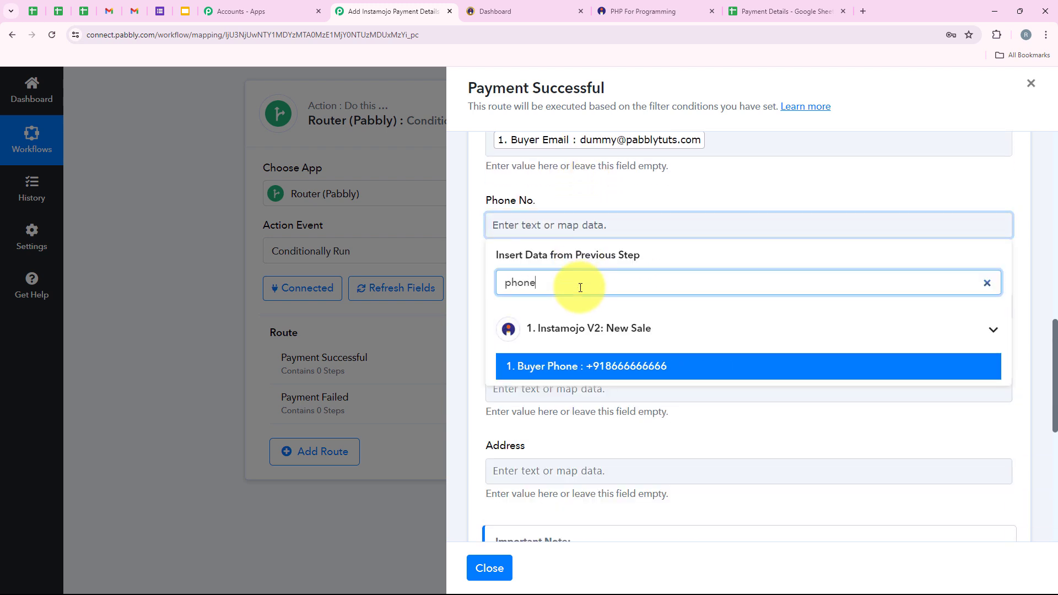
{"action": "left_click", "coordinate": [589, 364]}
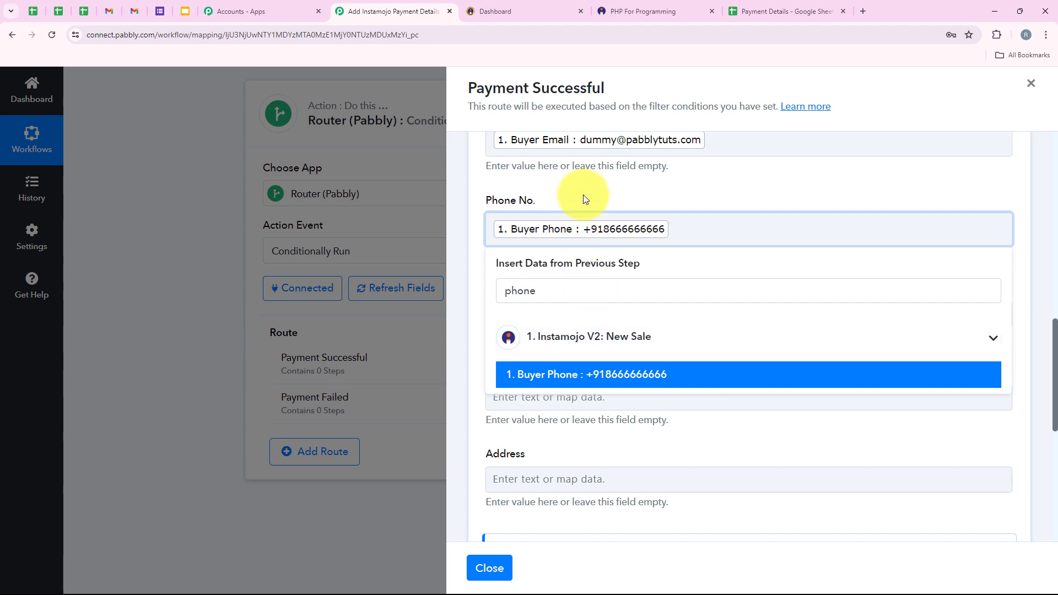
Map Details 0 Purpose into Product Name and Payment Amount into Product Amount.
{"action": "left_click", "coordinate": [577, 295]}
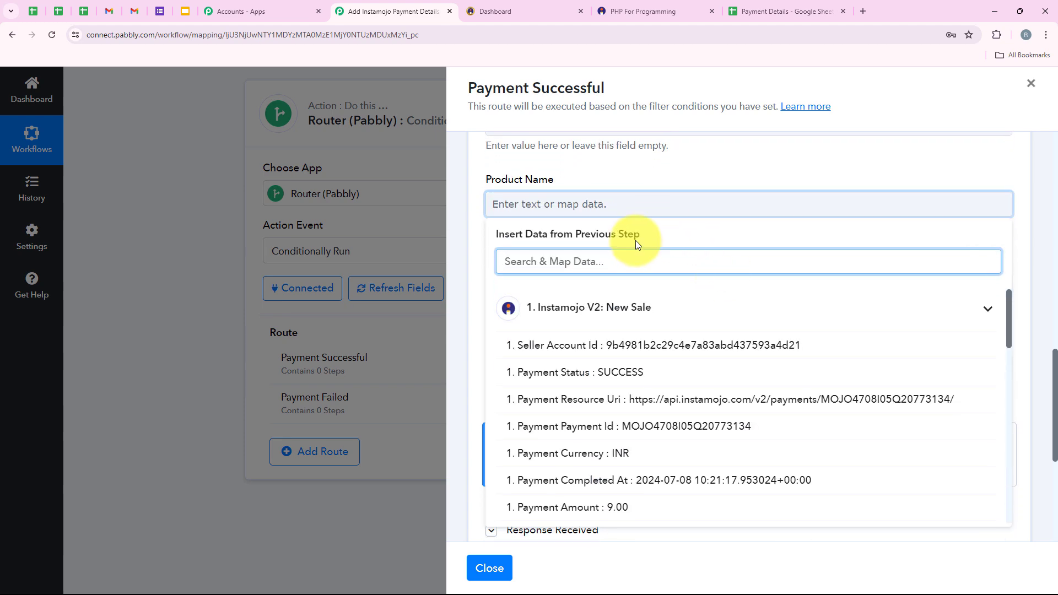
{"action": "scroll", "coordinate": [645, 366], "scroll_direction": "down", "scroll_amount": 5}
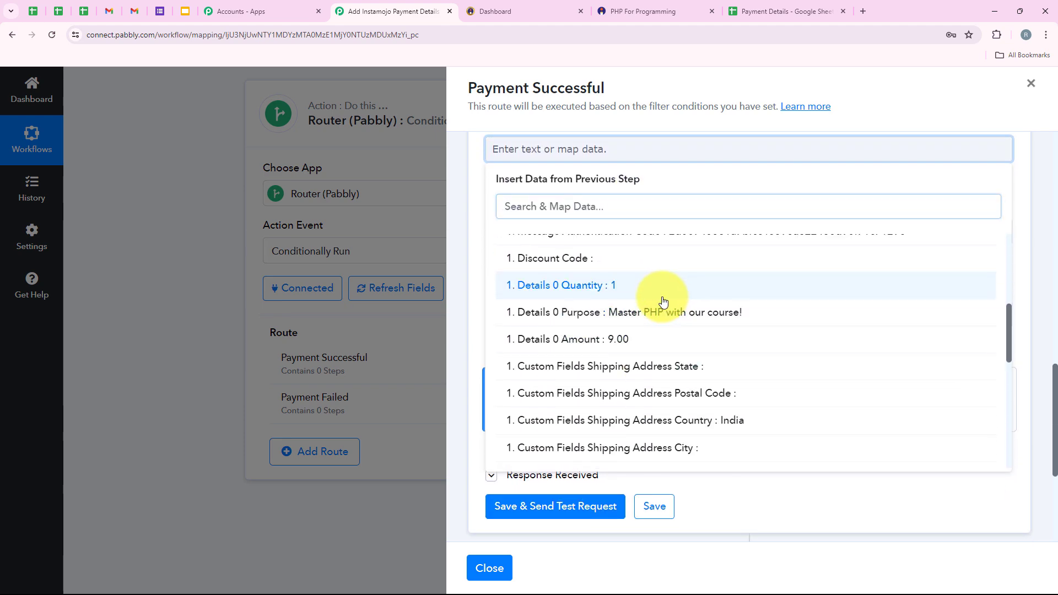
{"action": "left_click", "coordinate": [656, 284]}
{"action": "left_click", "coordinate": [655, 325]}
{"action": "left_click", "coordinate": [596, 154]}
{"action": "key", "text": "BackSpace"}
{"action": "scroll", "coordinate": [596, 154], "scroll_direction": "up", "scroll_amount": 1}
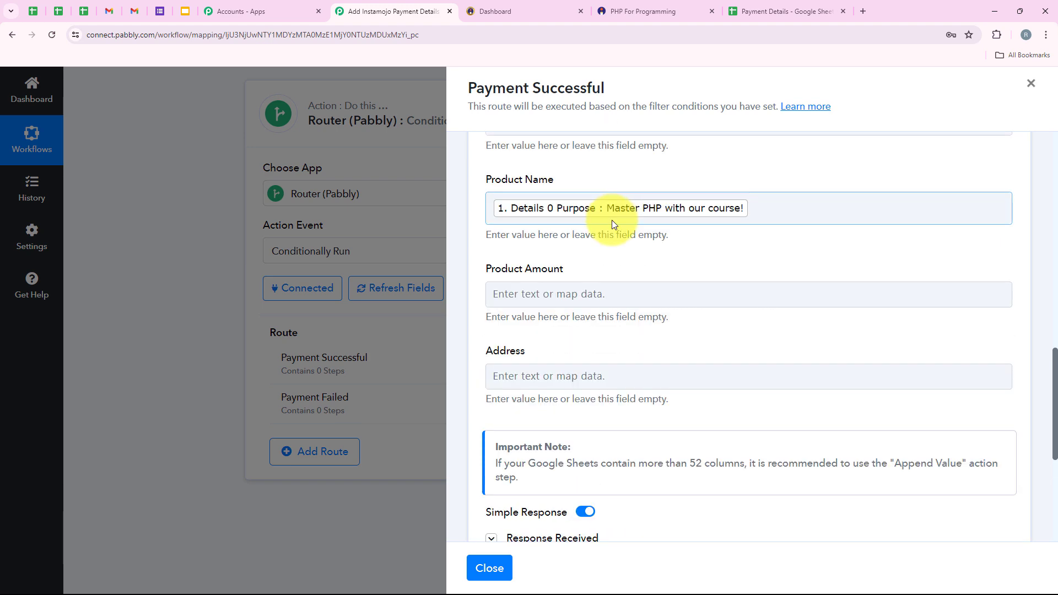
{"action": "left_click", "coordinate": [556, 297]}
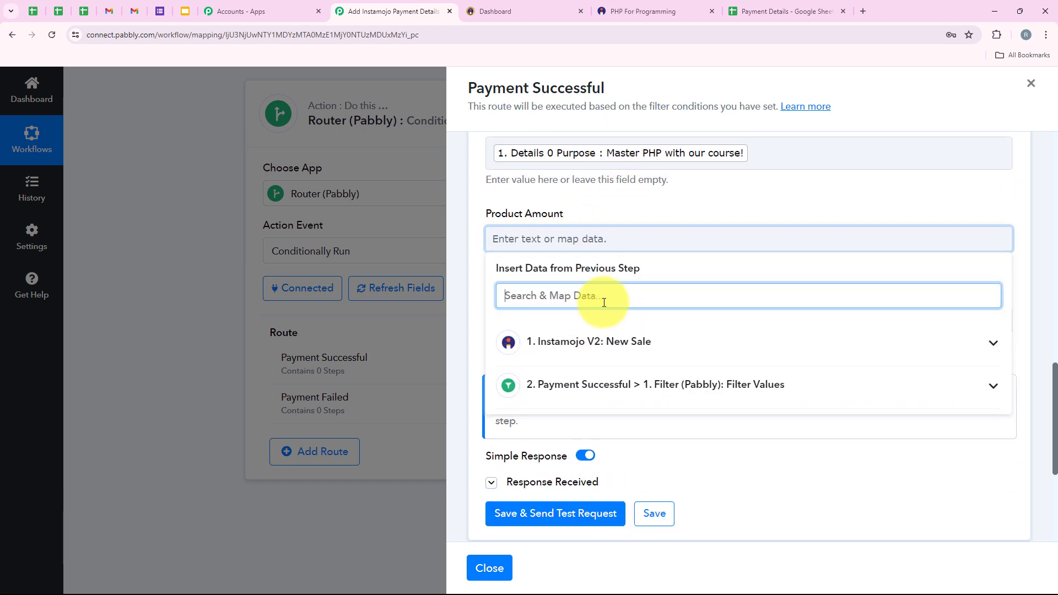
{"action": "type", "text": "amou"}
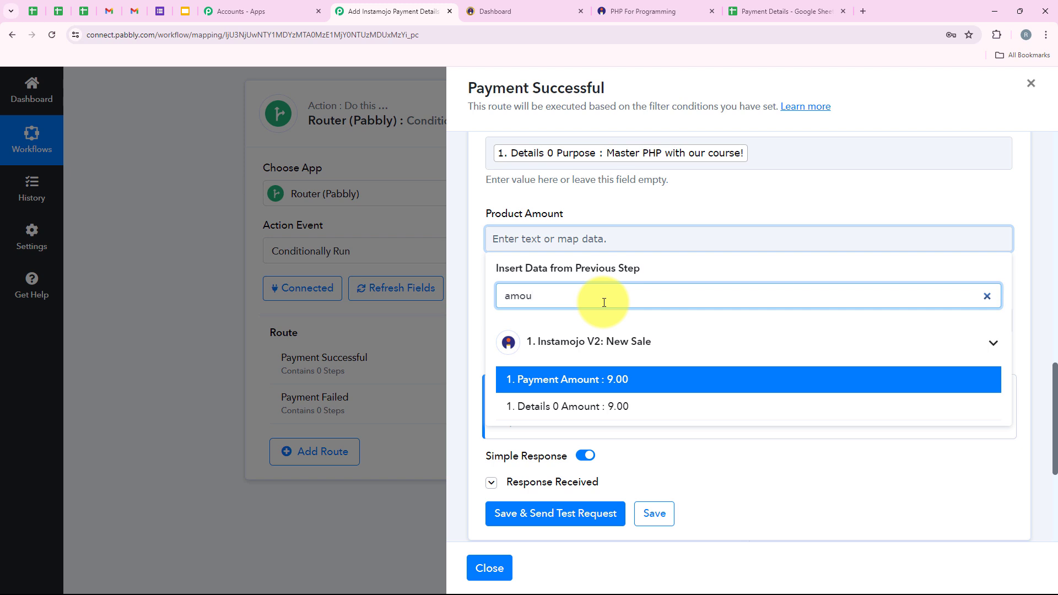
{"action": "left_click", "coordinate": [629, 383]}
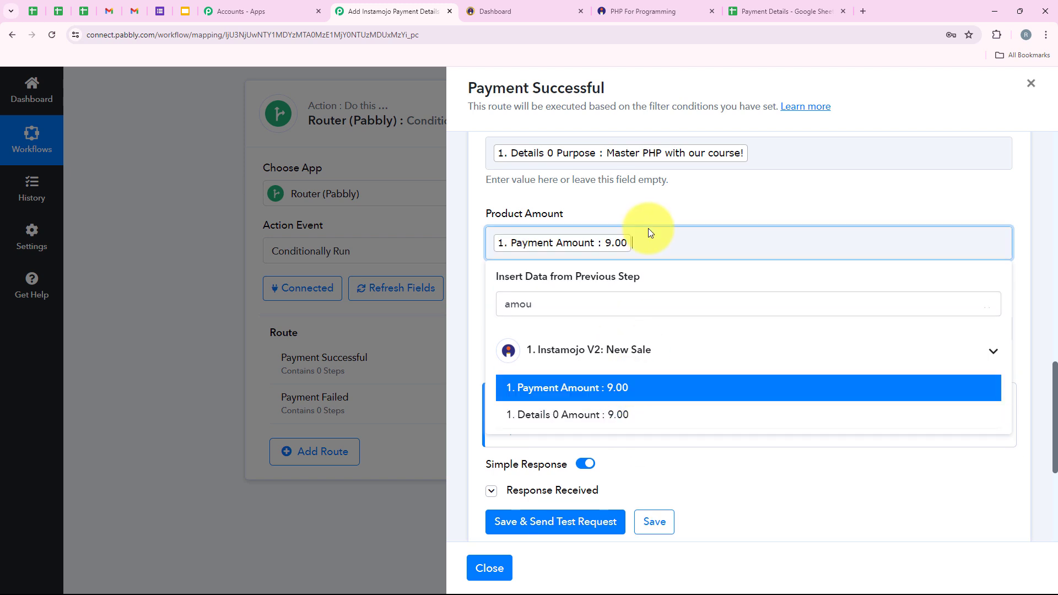
{"action": "left_click", "coordinate": [560, 328]}
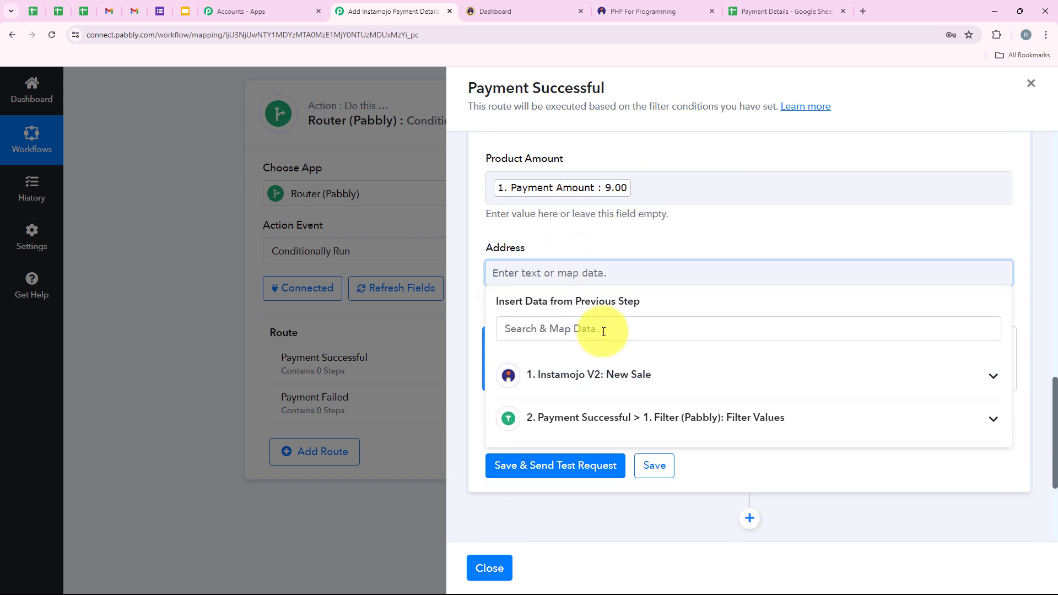
Insert the billing street and city into Address, separated by a comma.
{"action": "type", "text": "ad"}
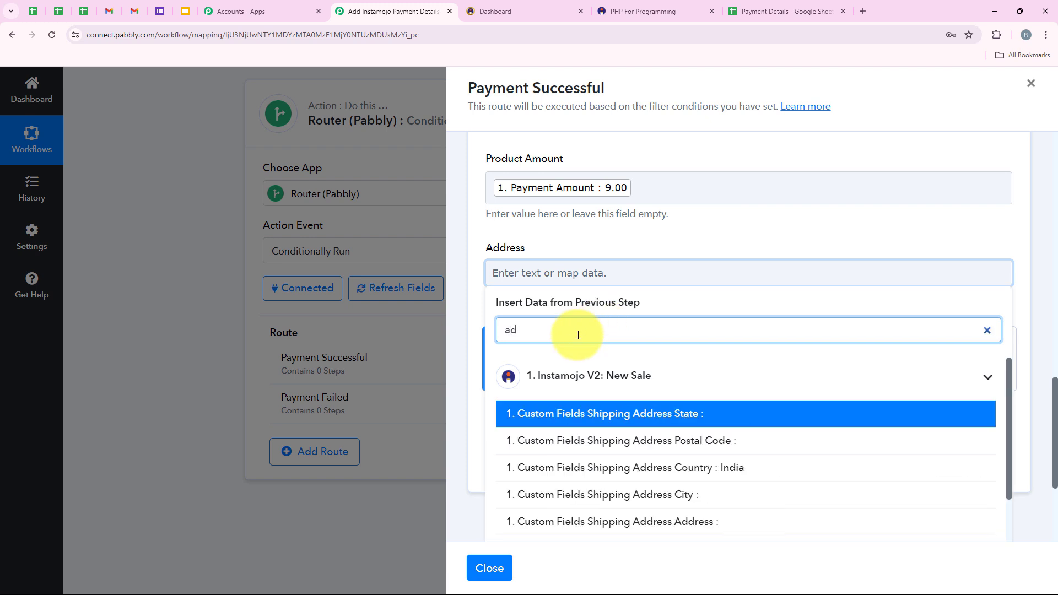
{"action": "scroll", "coordinate": [648, 465], "scroll_direction": "down", "scroll_amount": 1}
{"action": "scroll", "coordinate": [649, 465], "scroll_direction": "down", "scroll_amount": 2}
{"action": "scroll", "coordinate": [652, 456], "scroll_direction": "down", "scroll_amount": 2}
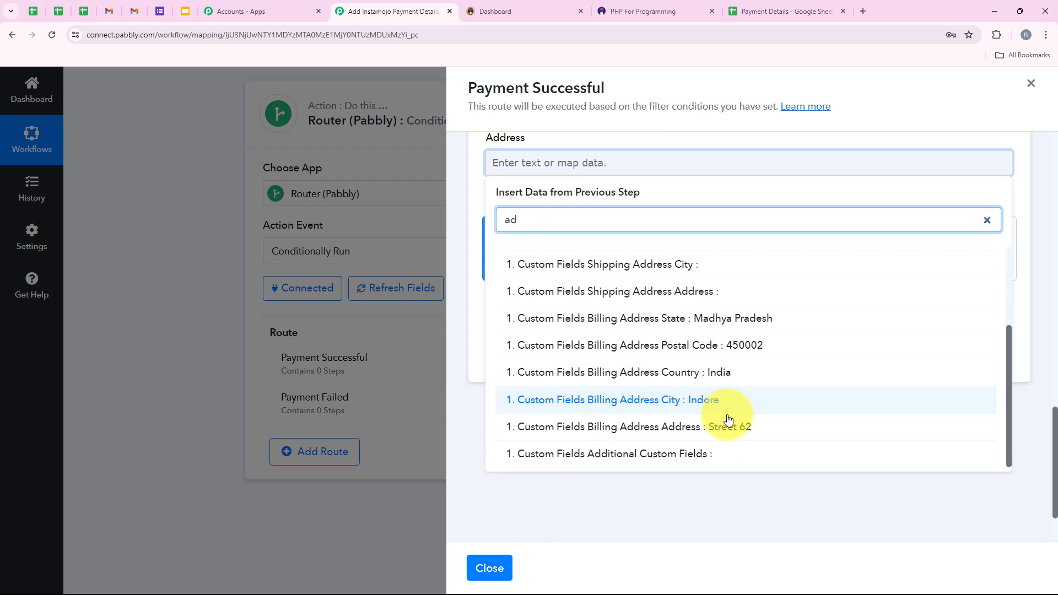
{"action": "left_click", "coordinate": [752, 420]}
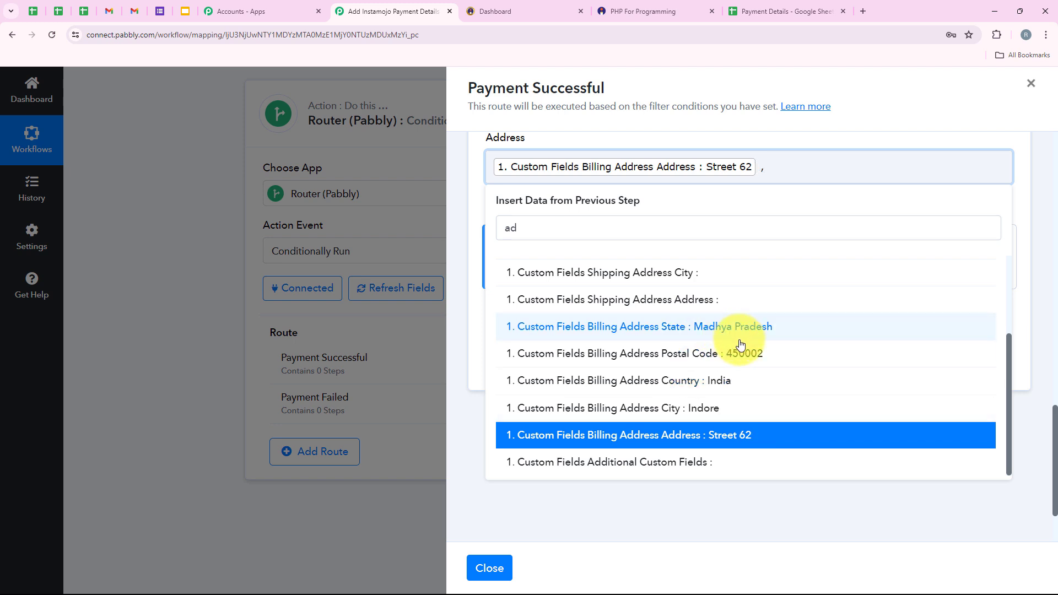
{"action": "left_click", "coordinate": [732, 414]}
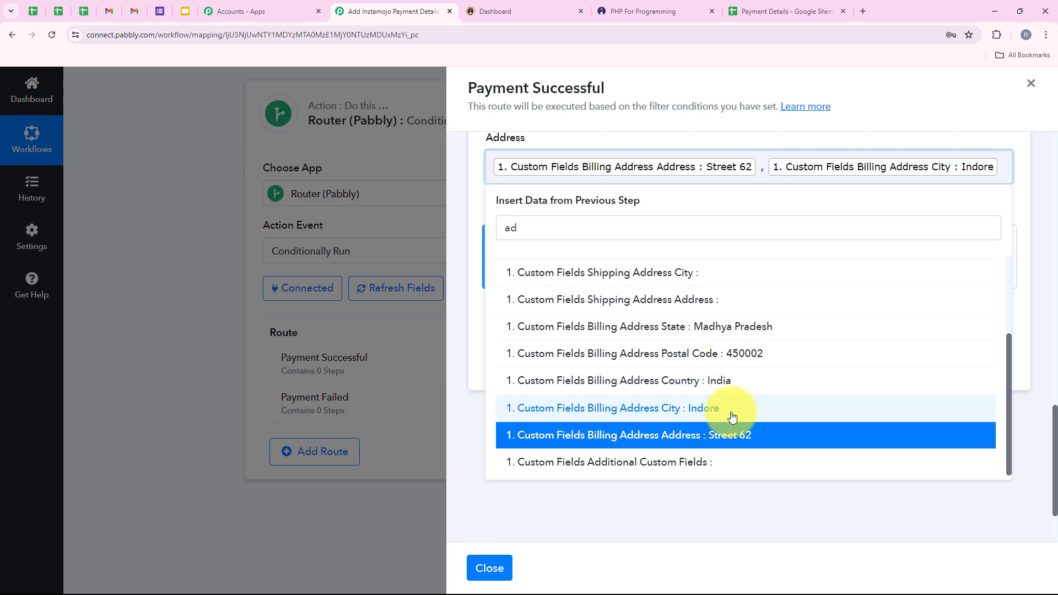
{"action": "type", "text": ","}
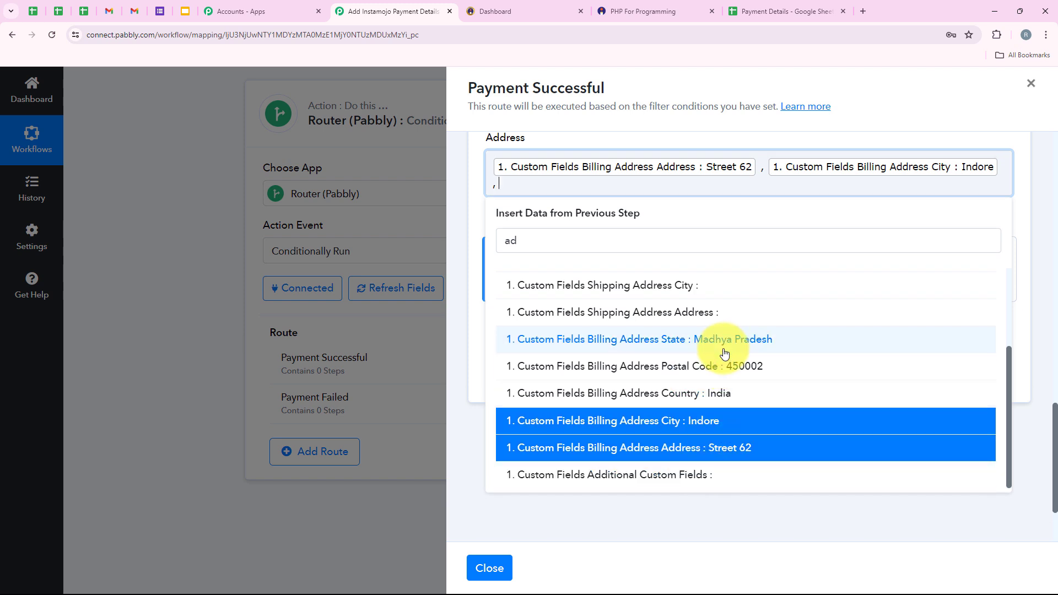
Append the billing state, country and postal code to the Address field.
{"action": "left_click", "coordinate": [724, 353]}
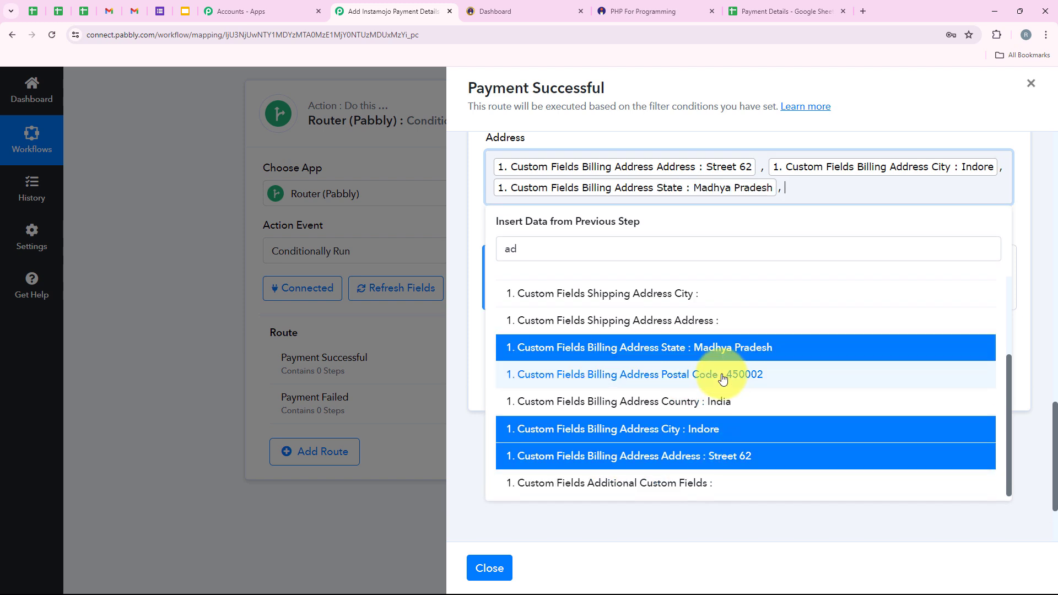
{"action": "left_click", "coordinate": [717, 402]}
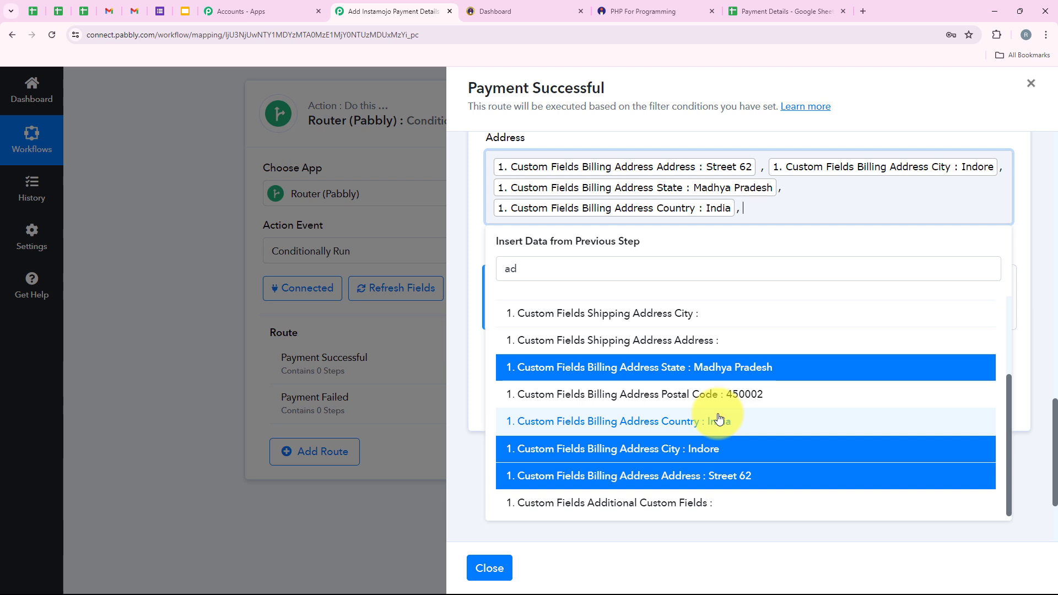
{"action": "left_click", "coordinate": [761, 392]}
{"action": "left_click", "coordinate": [761, 260]}
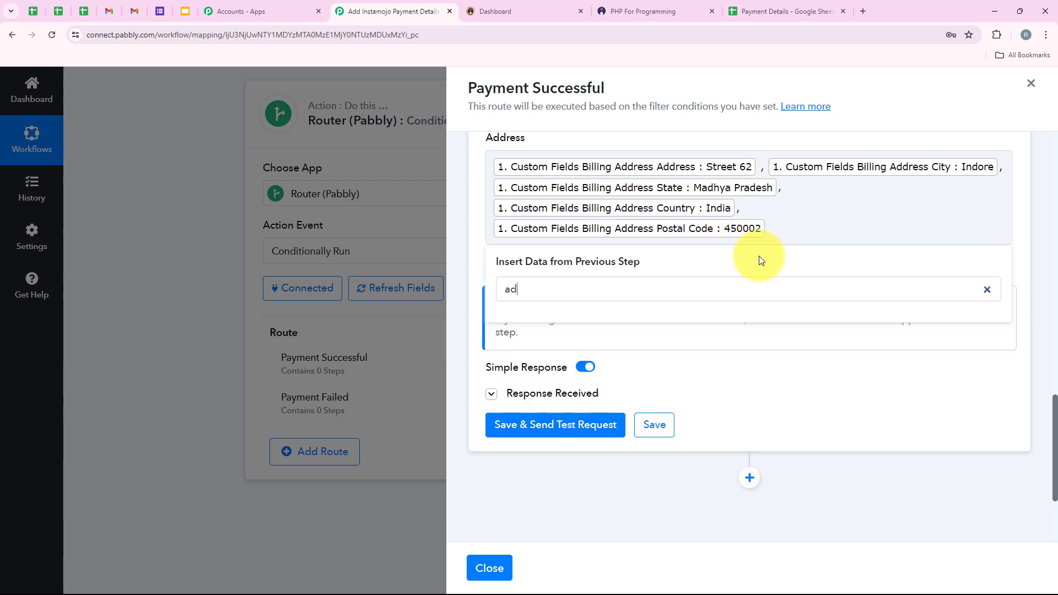
{"action": "left_click", "coordinate": [989, 286]}
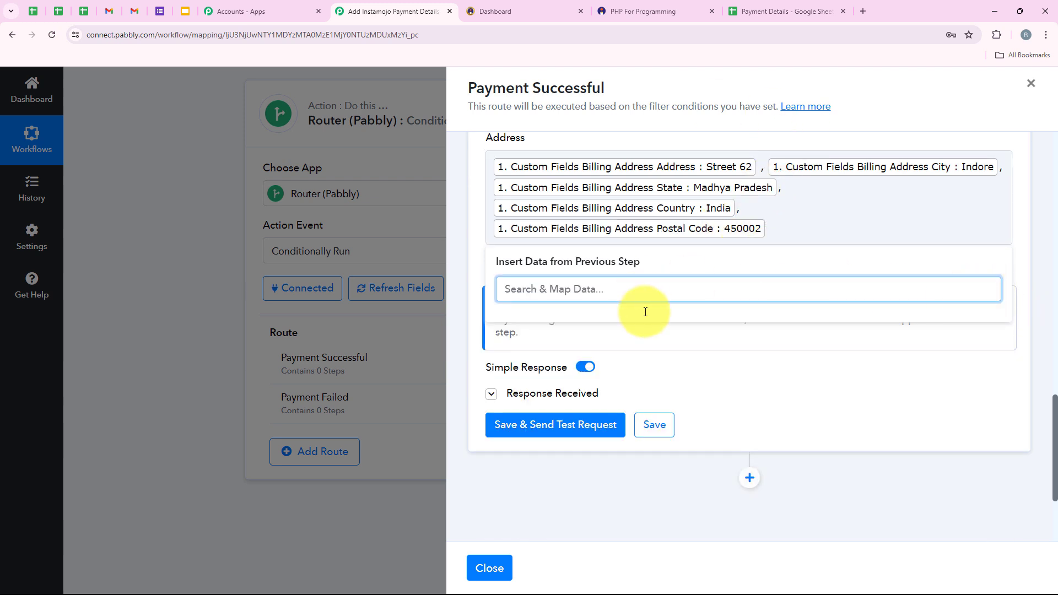
{"action": "scroll", "coordinate": [742, 286], "scroll_direction": "up", "scroll_amount": 3}
{"action": "scroll", "coordinate": [742, 286], "scroll_direction": "up", "scroll_amount": 2}
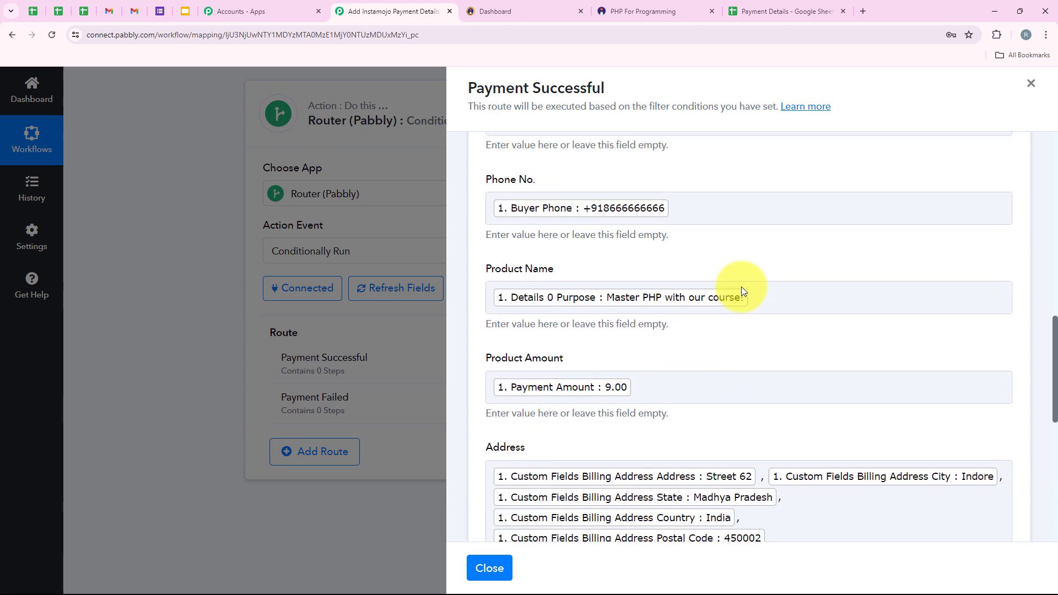
{"action": "scroll", "coordinate": [742, 287], "scroll_direction": "down", "scroll_amount": 7}
Send a test request writing one row to Sheet1!A4:F4 and review the response fields.
{"action": "left_click", "coordinate": [580, 307]}
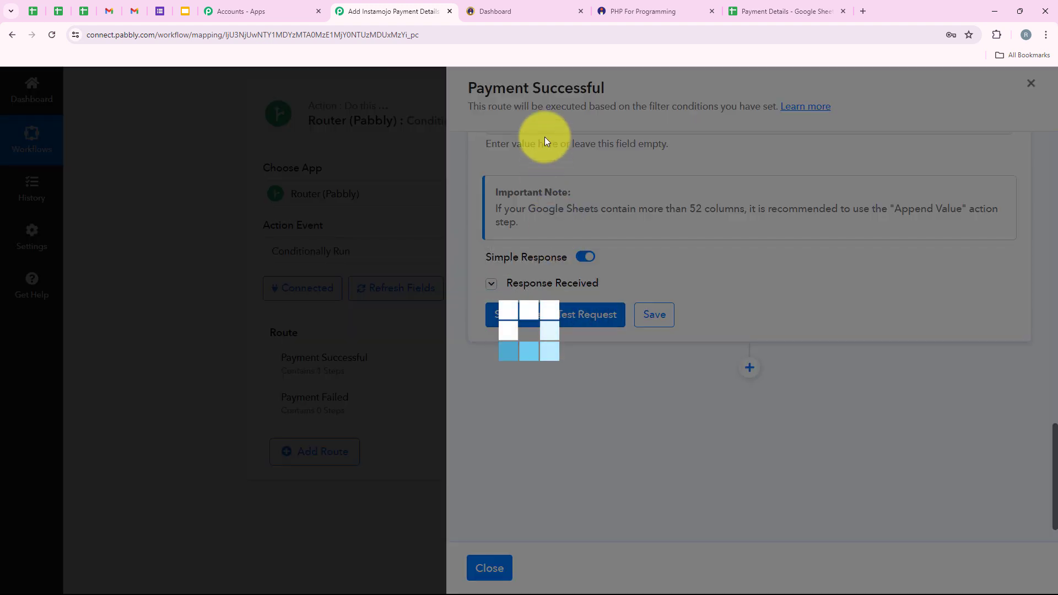
{"action": "scroll", "coordinate": [743, 252], "scroll_direction": "down", "scroll_amount": 3}
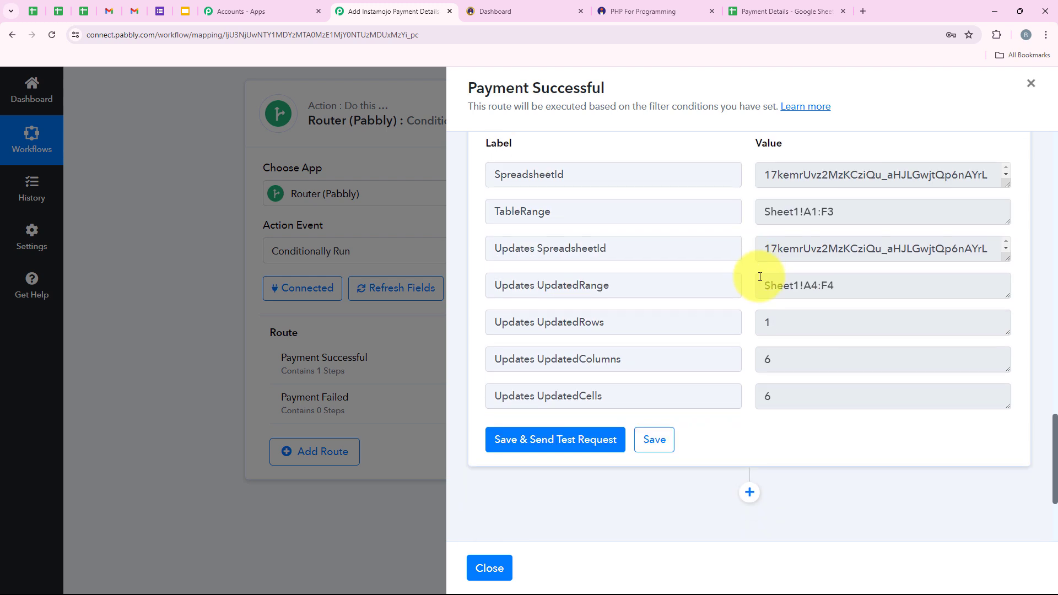
{"action": "scroll", "coordinate": [761, 280], "scroll_direction": "up", "scroll_amount": 4}
{"action": "scroll", "coordinate": [710, 333], "scroll_direction": "down", "scroll_amount": 1}
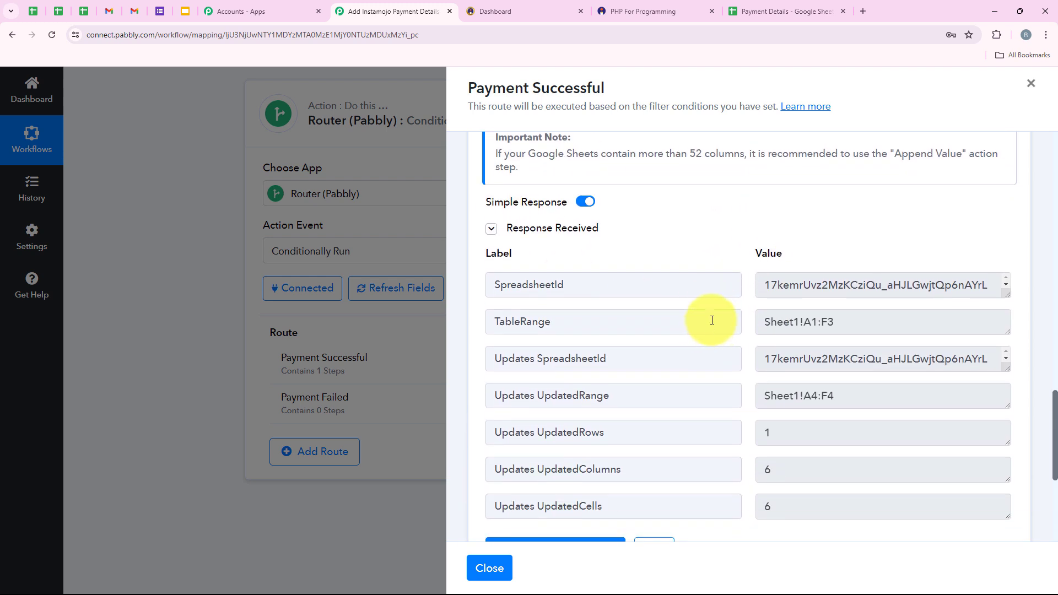
{"action": "scroll", "coordinate": [632, 263], "scroll_direction": "up", "scroll_amount": 8}
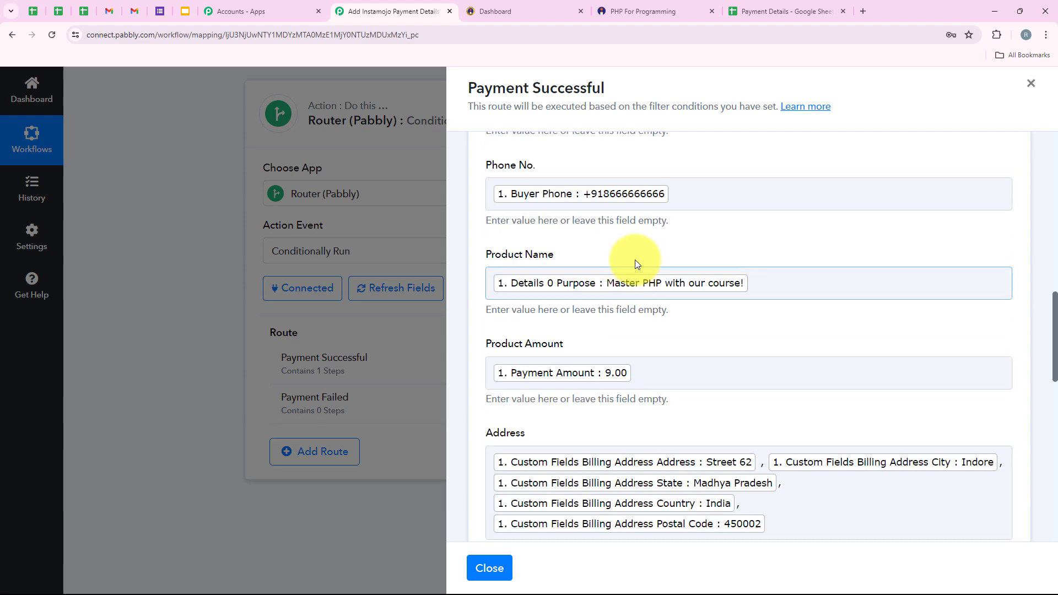
{"action": "scroll", "coordinate": [635, 262], "scroll_direction": "down", "scroll_amount": 8}
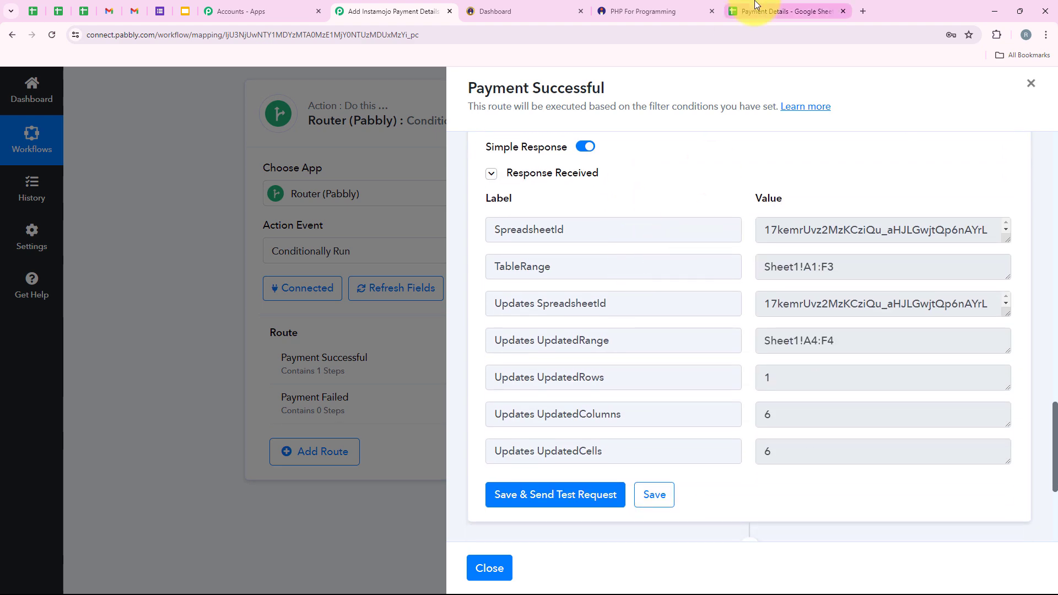
{"action": "left_click", "coordinate": [757, 5]}
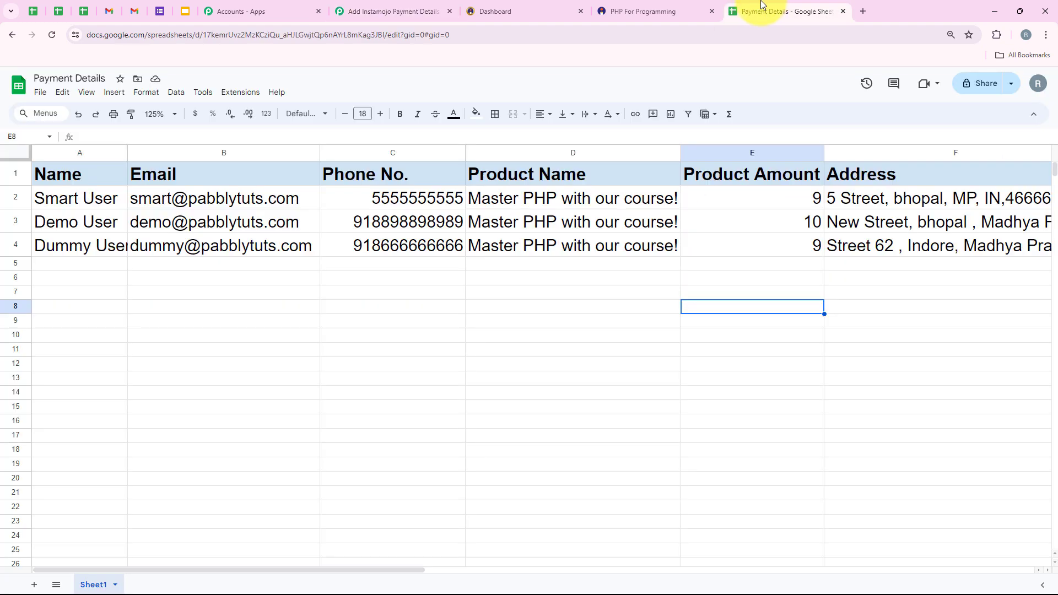
Autofit column A and check the new fourth row's address in column F.
{"action": "double_click", "coordinate": [128, 153]}
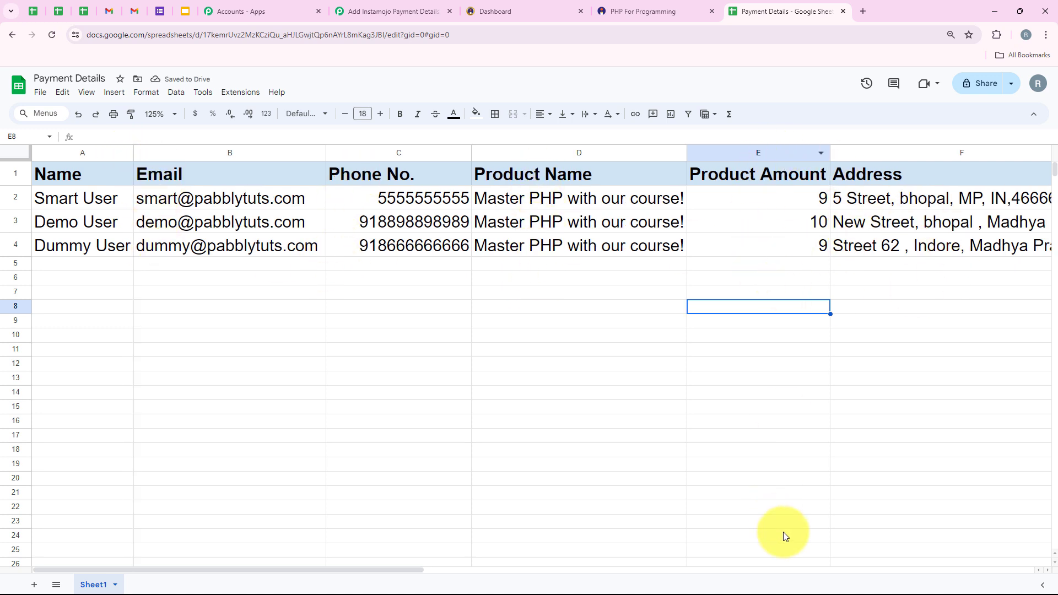
{"action": "left_click", "coordinate": [824, 571]}
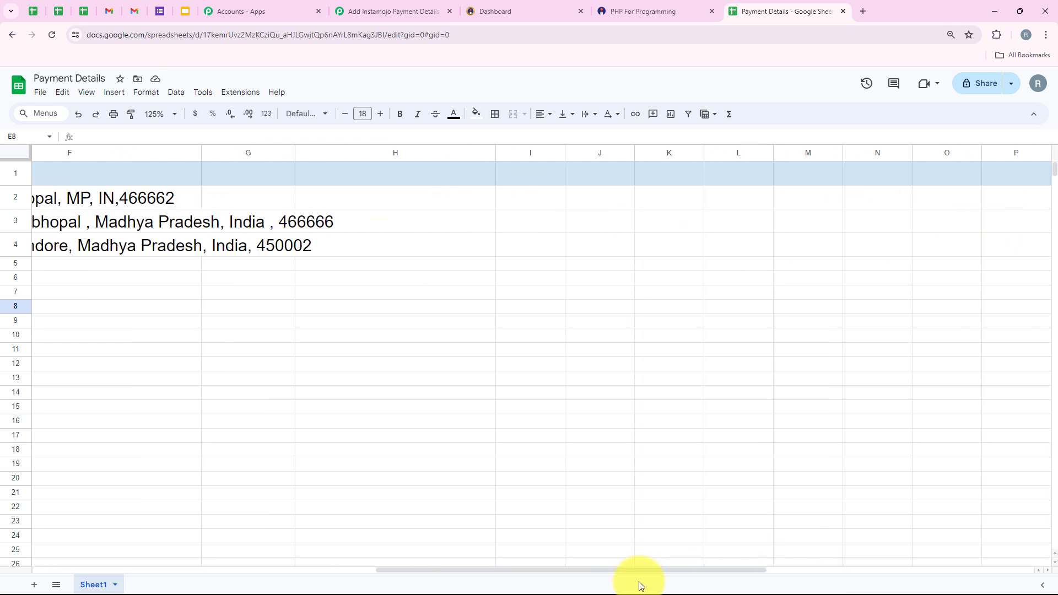
{"action": "left_click_drag", "start_coordinate": [639, 571], "coordinate": [270, 571]}
{"action": "left_click", "coordinate": [386, 11]}
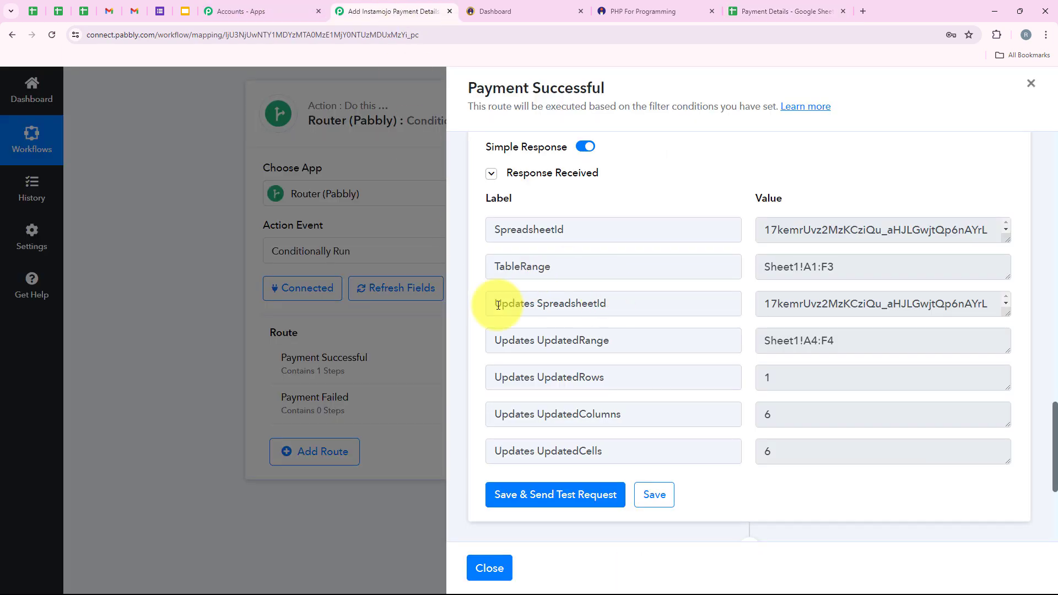
Close the Payment Successful route panel, collapse the Router, and reopen the Instamojo New Sale trigger.
{"action": "left_click", "coordinate": [506, 573]}
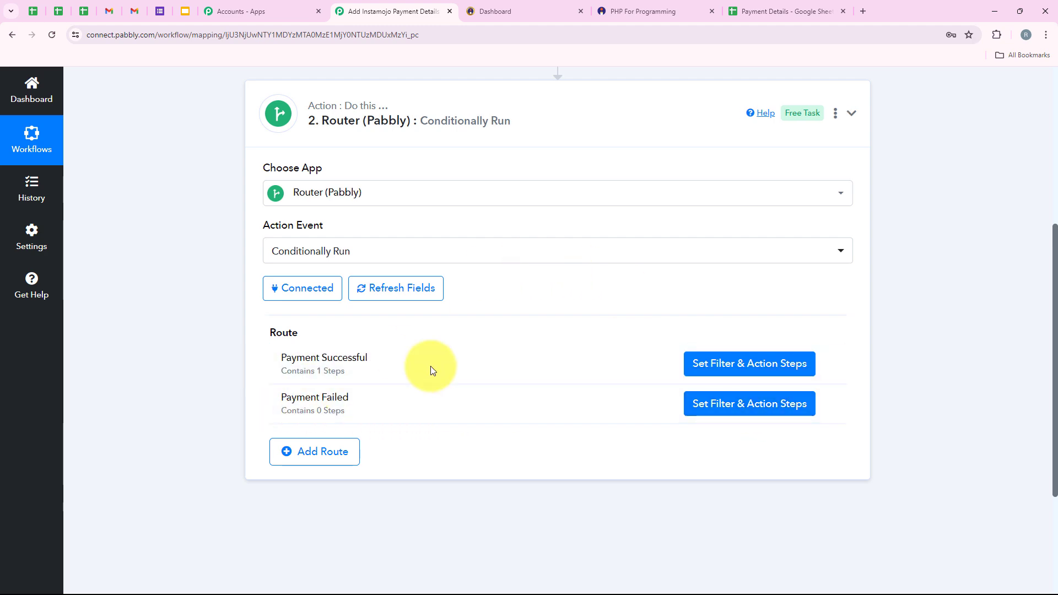
{"action": "scroll", "coordinate": [402, 402], "scroll_direction": "up", "scroll_amount": 3}
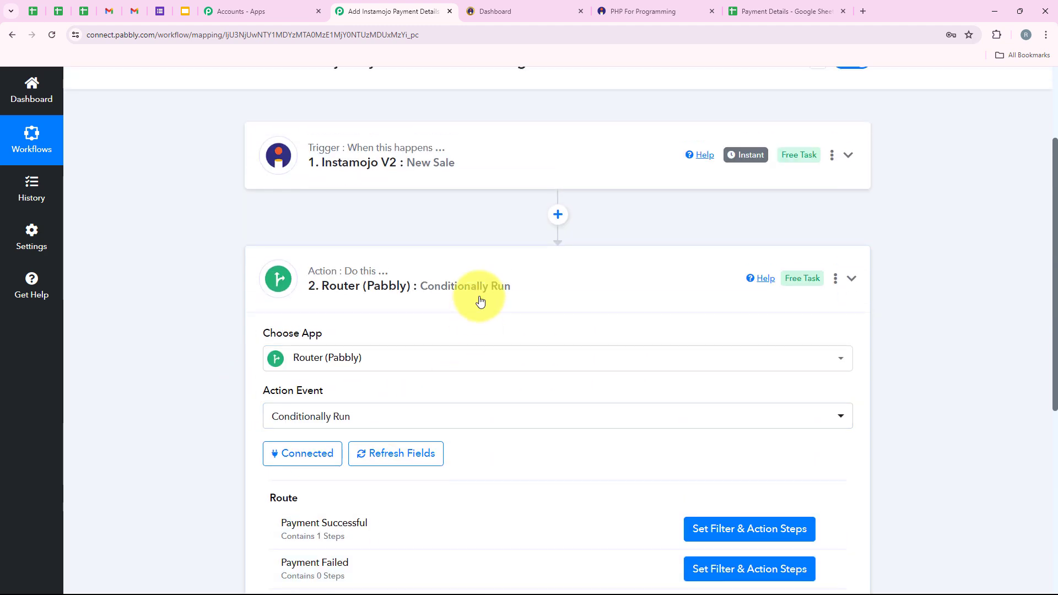
{"action": "left_click", "coordinate": [480, 300]}
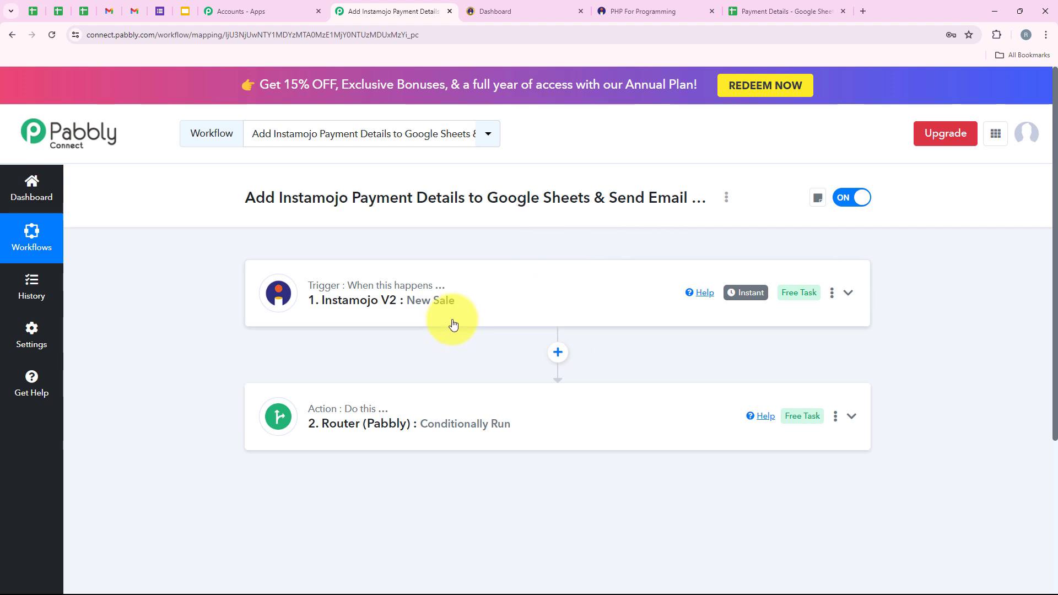
{"action": "left_click", "coordinate": [473, 285]}
{"action": "scroll", "coordinate": [476, 270], "scroll_direction": "down", "scroll_amount": 9}
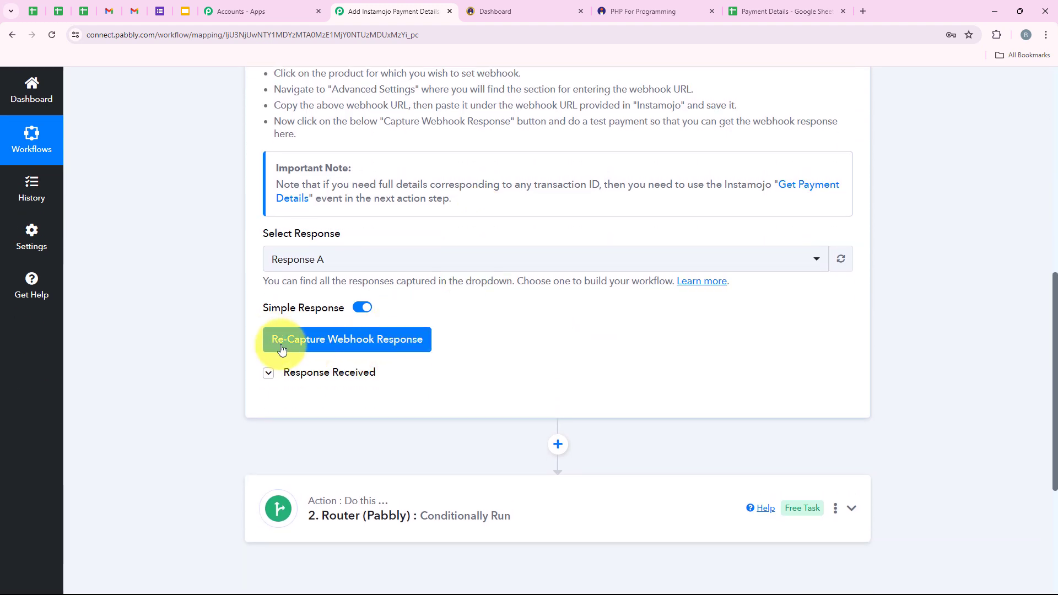
Re-capture the New Sale trigger's webhook response, confirming Yes, so it awaits a new test sale.
{"action": "left_click", "coordinate": [298, 342]}
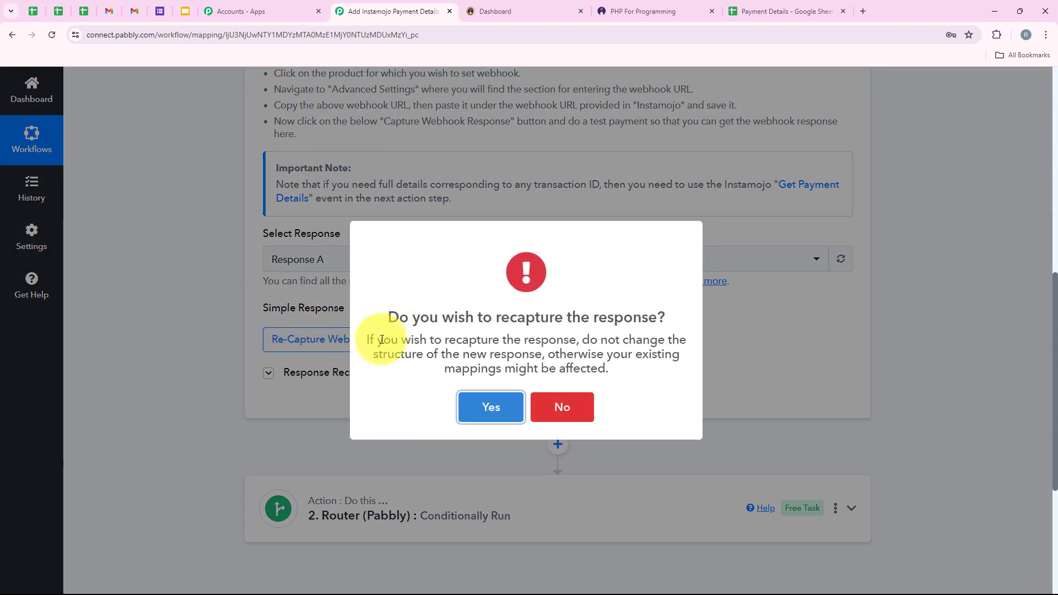
{"action": "left_click", "coordinate": [480, 414]}
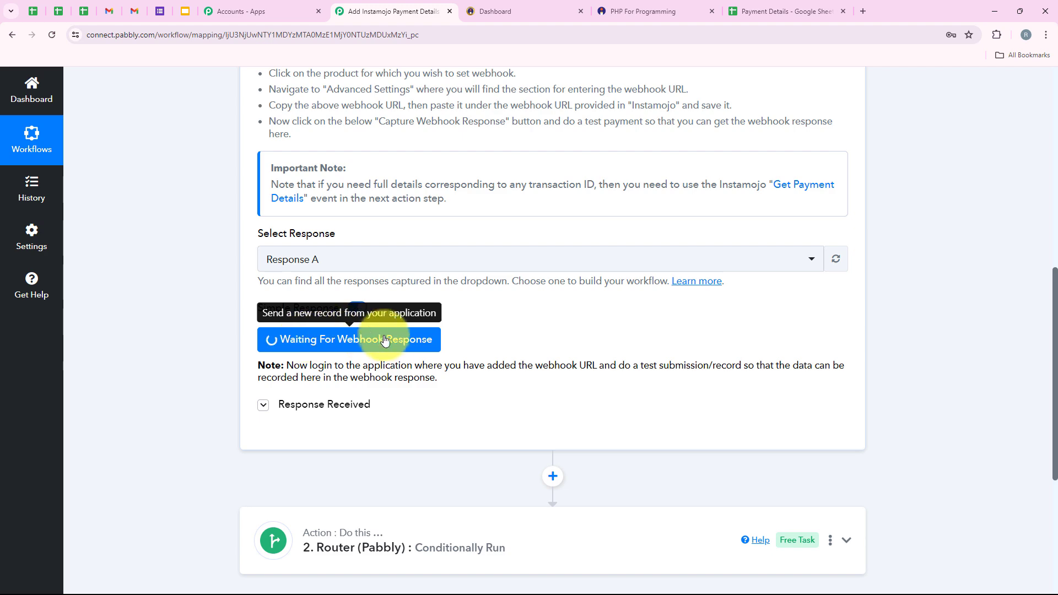
{"action": "scroll", "coordinate": [300, 276], "scroll_direction": "up", "scroll_amount": 1}
{"action": "scroll", "coordinate": [395, 274], "scroll_direction": "down", "scroll_amount": 2}
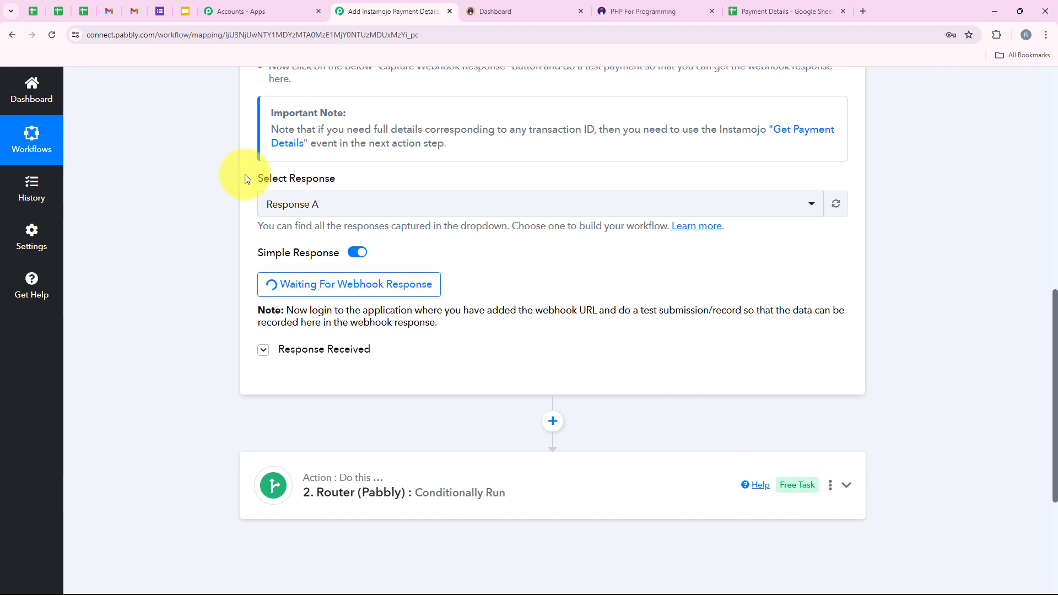
{"action": "scroll", "coordinate": [313, 246], "scroll_direction": "up", "scroll_amount": 7}
{"action": "scroll", "coordinate": [335, 278], "scroll_direction": "down", "scroll_amount": 3}
{"action": "scroll", "coordinate": [336, 277], "scroll_direction": "down", "scroll_amount": 3}
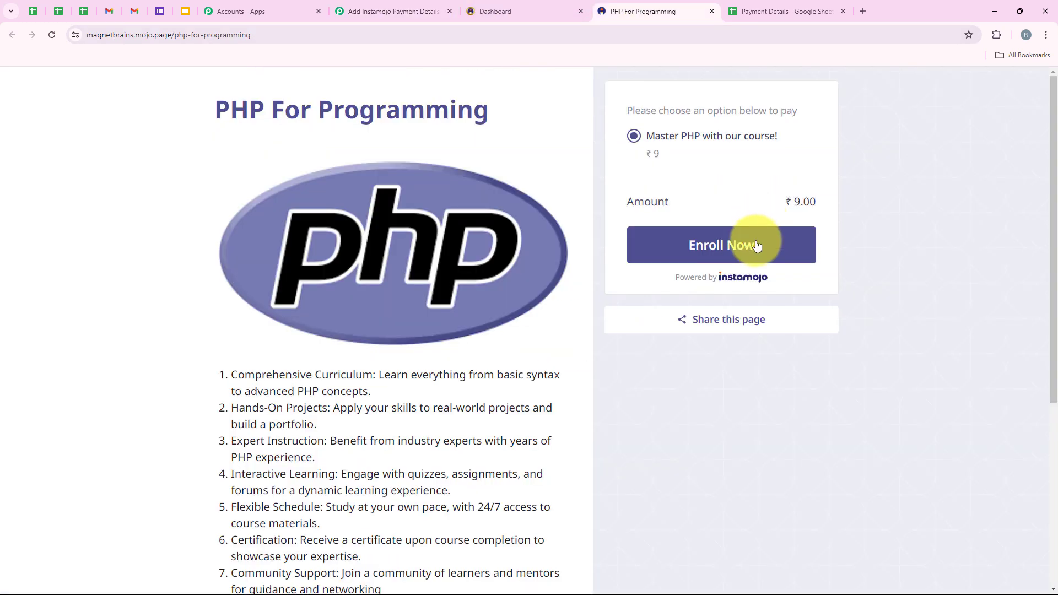
Open the PHP course checkout and autofill the buyer's details, retyping the mobile number with +91.
{"action": "left_click", "coordinate": [752, 241]}
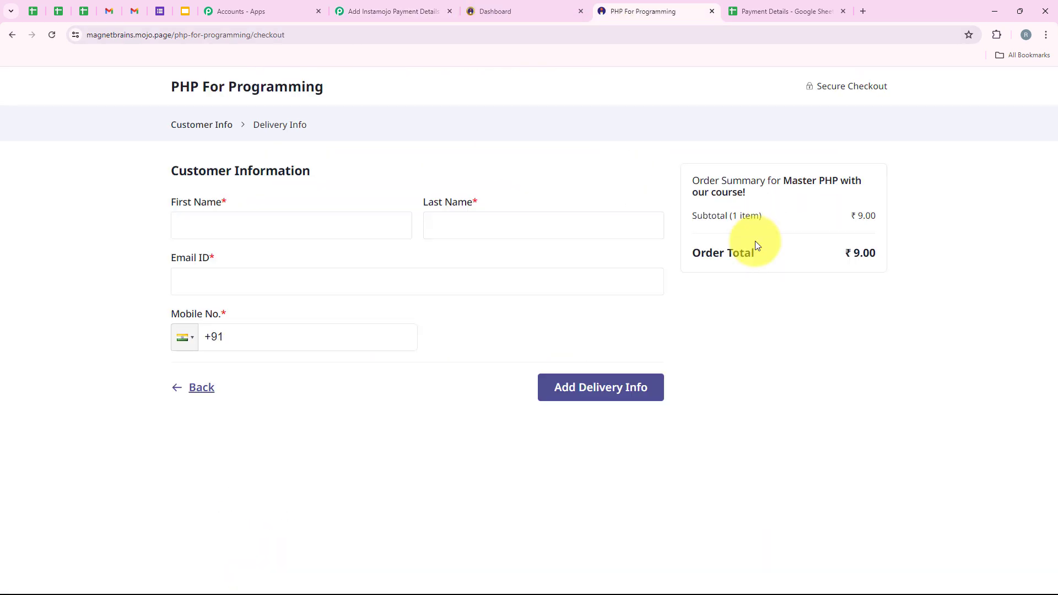
{"action": "left_click", "coordinate": [267, 231]}
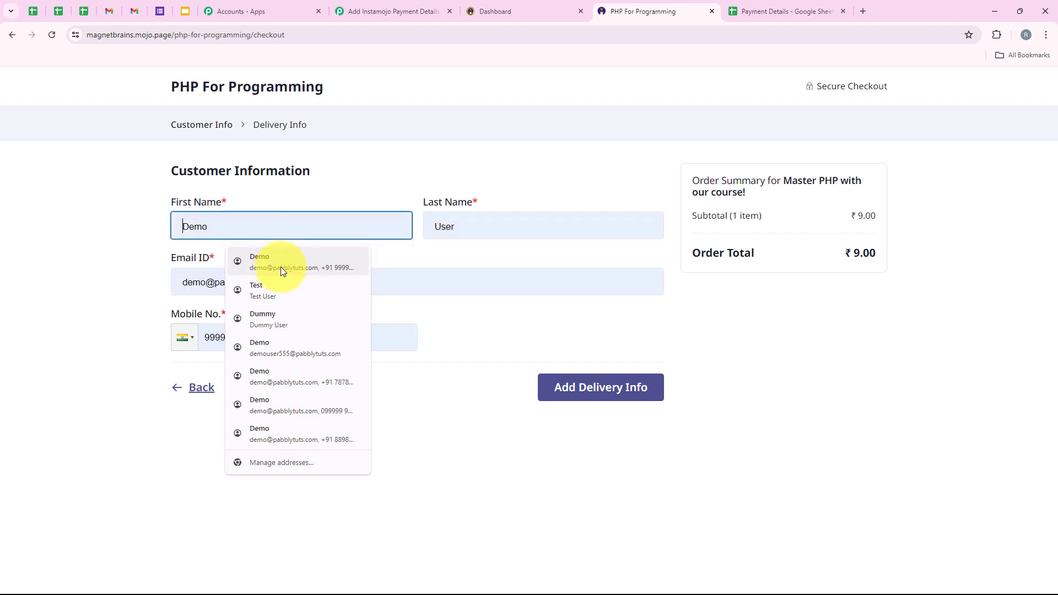
{"action": "left_click", "coordinate": [280, 315]}
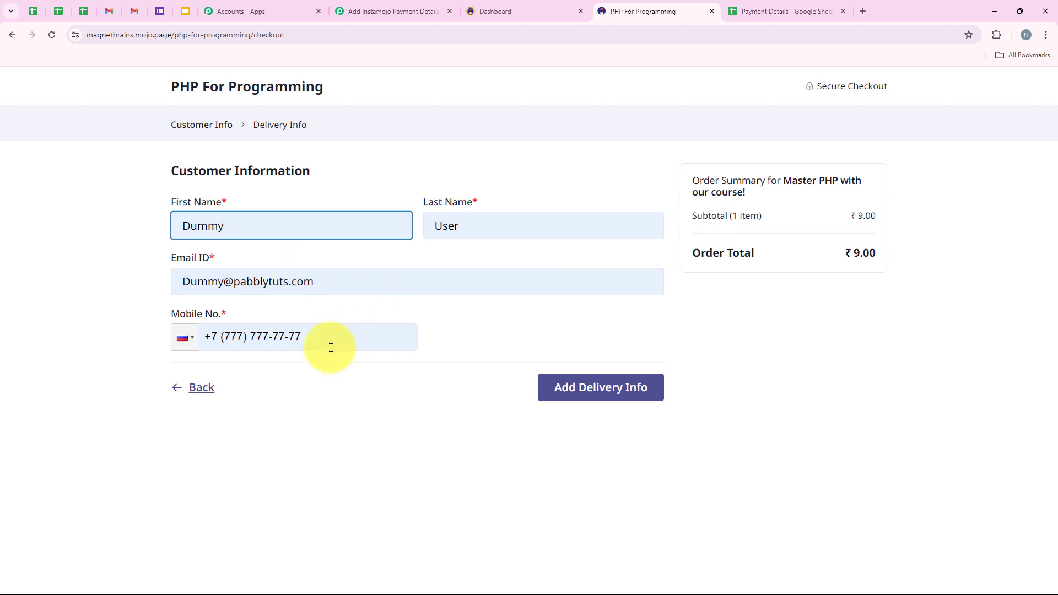
{"action": "left_click_drag", "start_coordinate": [331, 345], "coordinate": [176, 352]}
{"action": "key", "text": "BackSpace"}
{"action": "type", "text": "+91 85555-55555"}
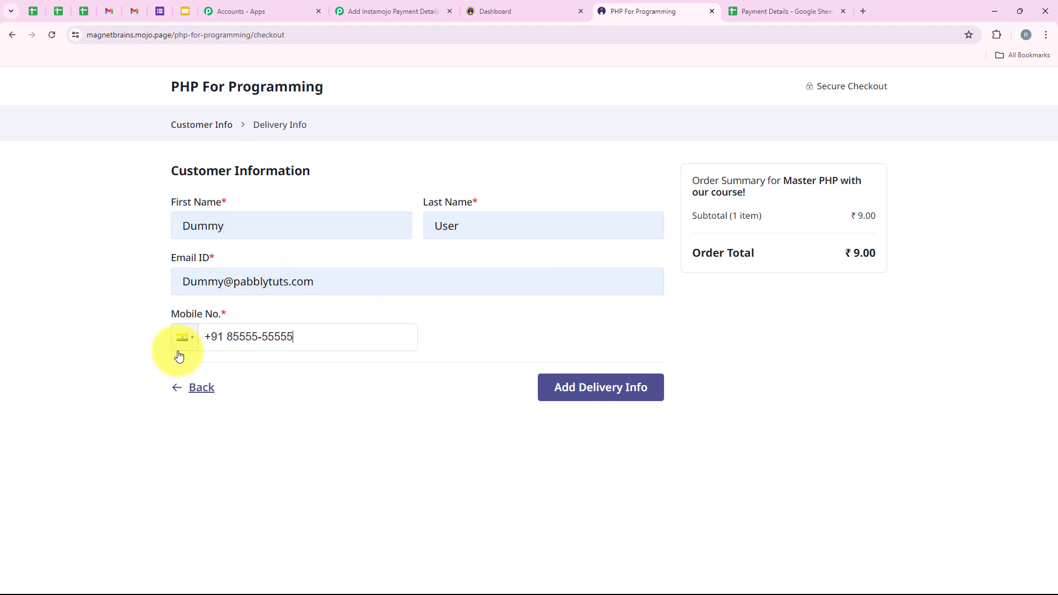
Add the billing address as Street 65, Indore, 450002 and untick Use GST number.
{"action": "left_click", "coordinate": [566, 395]}
{"action": "left_click", "coordinate": [248, 278]}
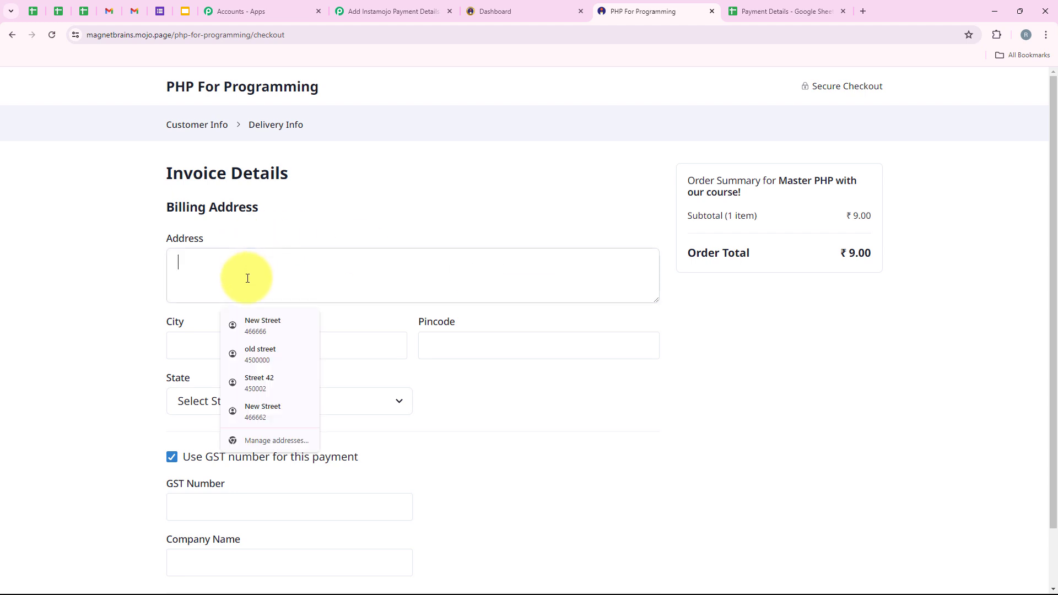
{"action": "left_click", "coordinate": [240, 385]}
{"action": "key", "text": "BackSpace"}
{"action": "type", "text": "65"}
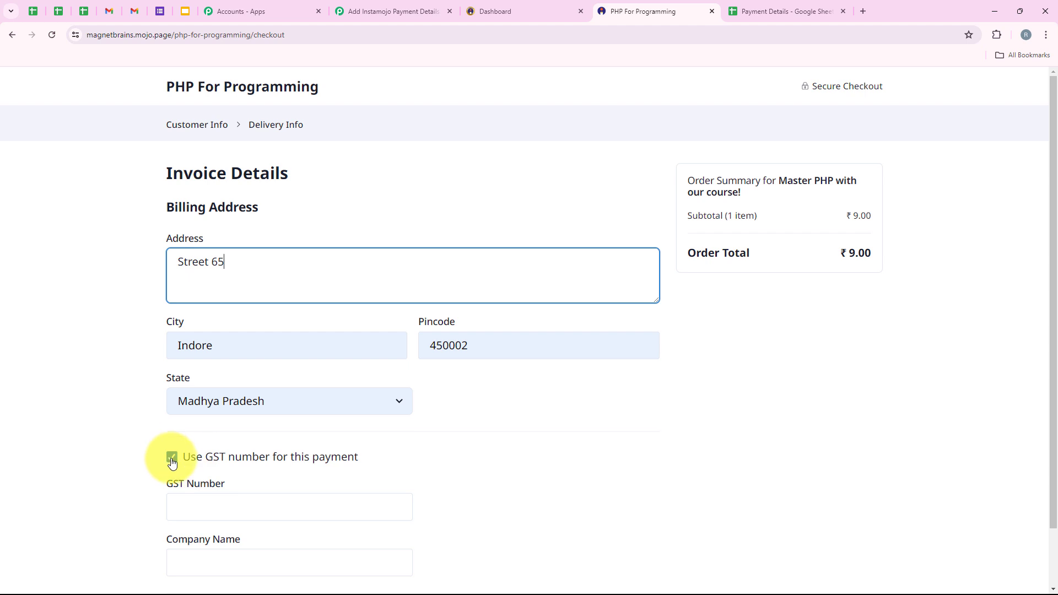
{"action": "left_click", "coordinate": [172, 460]}
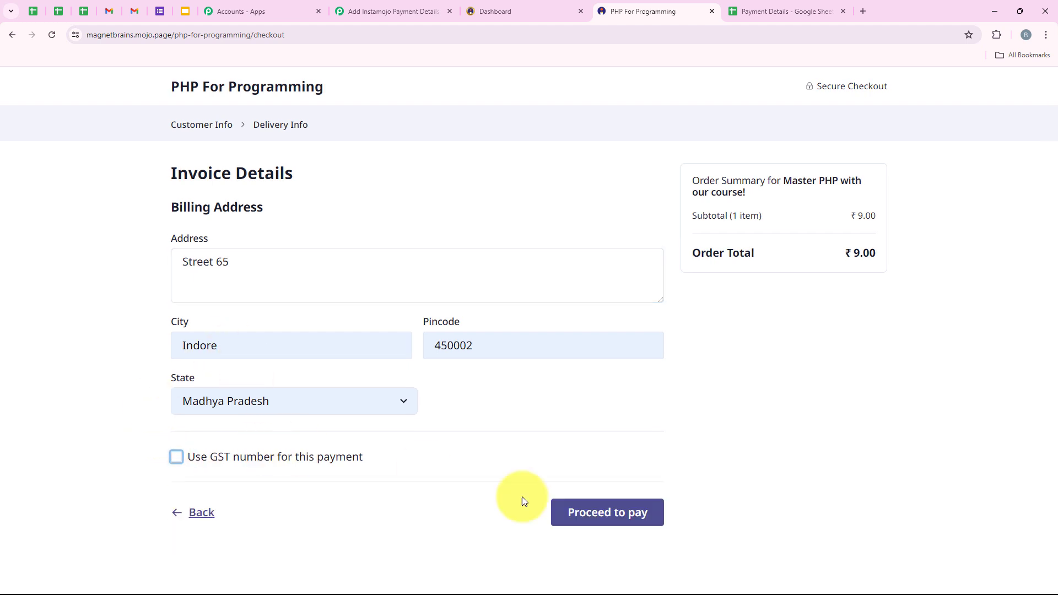
{"action": "left_click", "coordinate": [616, 521]}
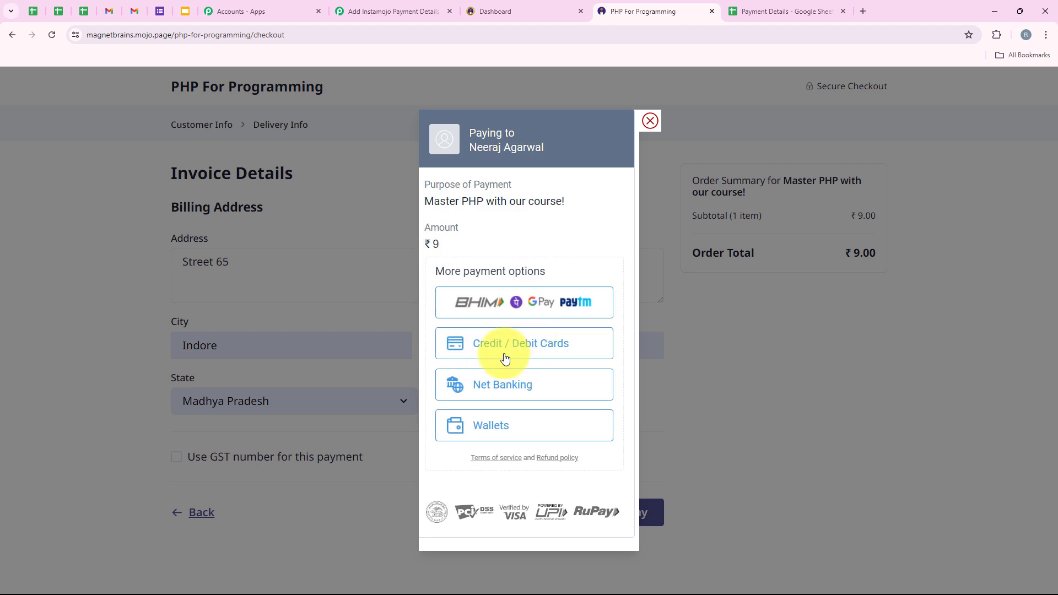
{"action": "left_click", "coordinate": [482, 355]}
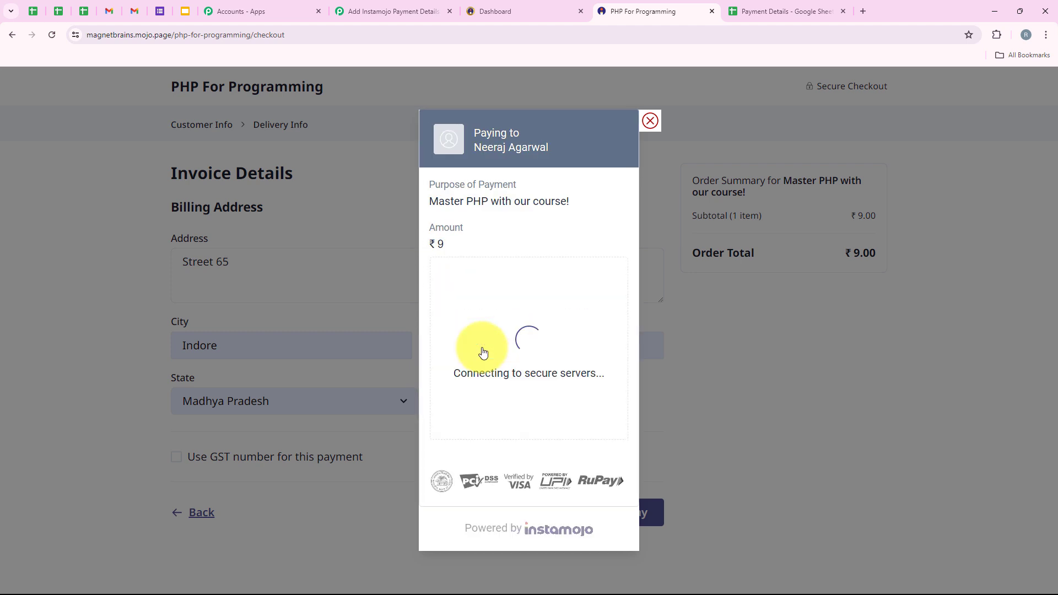
{"action": "left_click", "coordinate": [486, 333]}
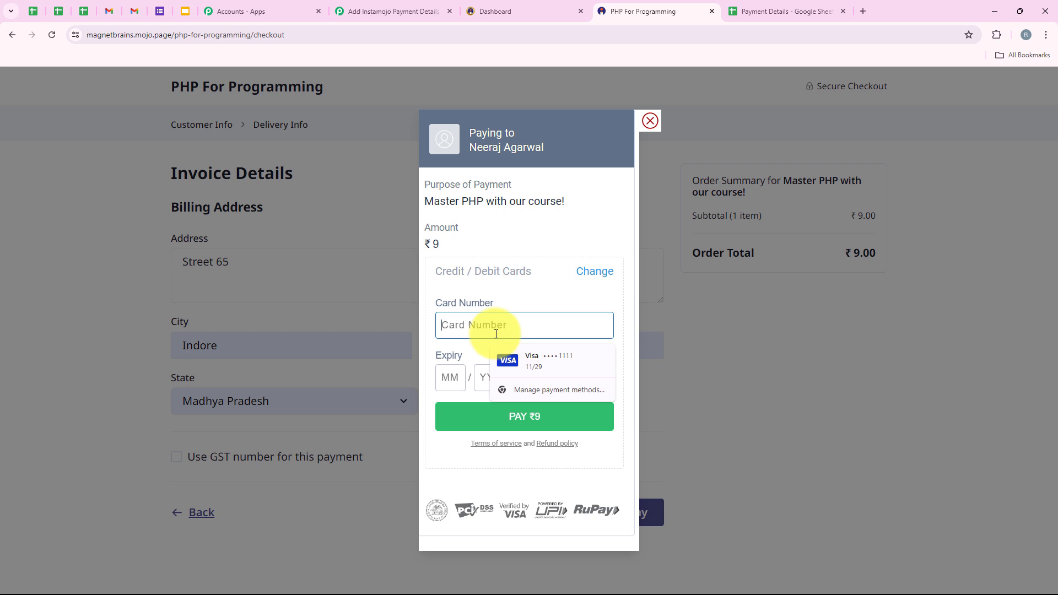
{"action": "left_click", "coordinate": [537, 364]}
{"action": "double_click", "coordinate": [456, 377]}
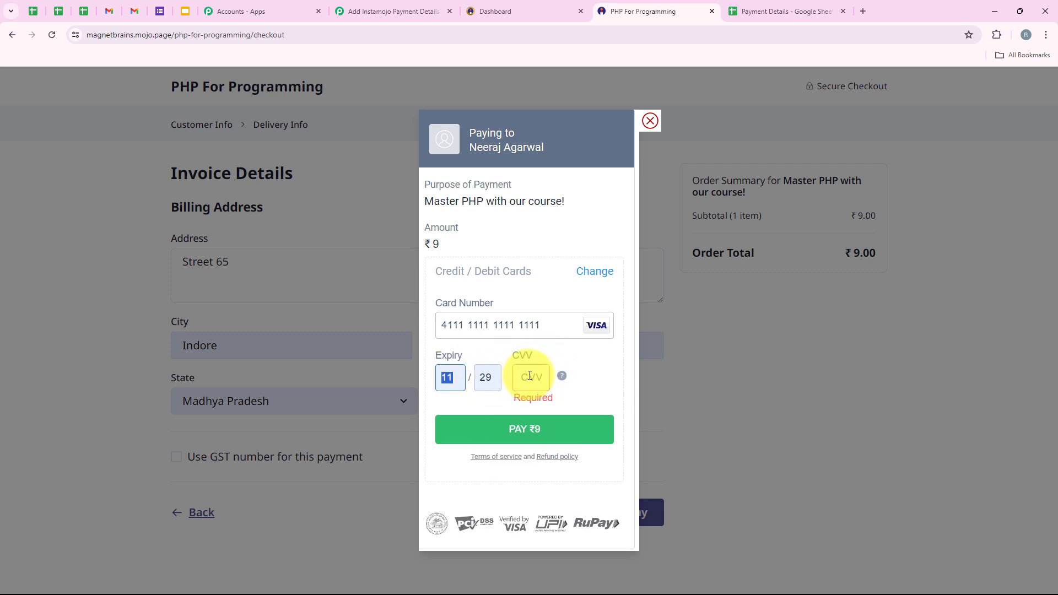
{"action": "left_click", "coordinate": [530, 377]}
{"action": "type", "text": "12"}
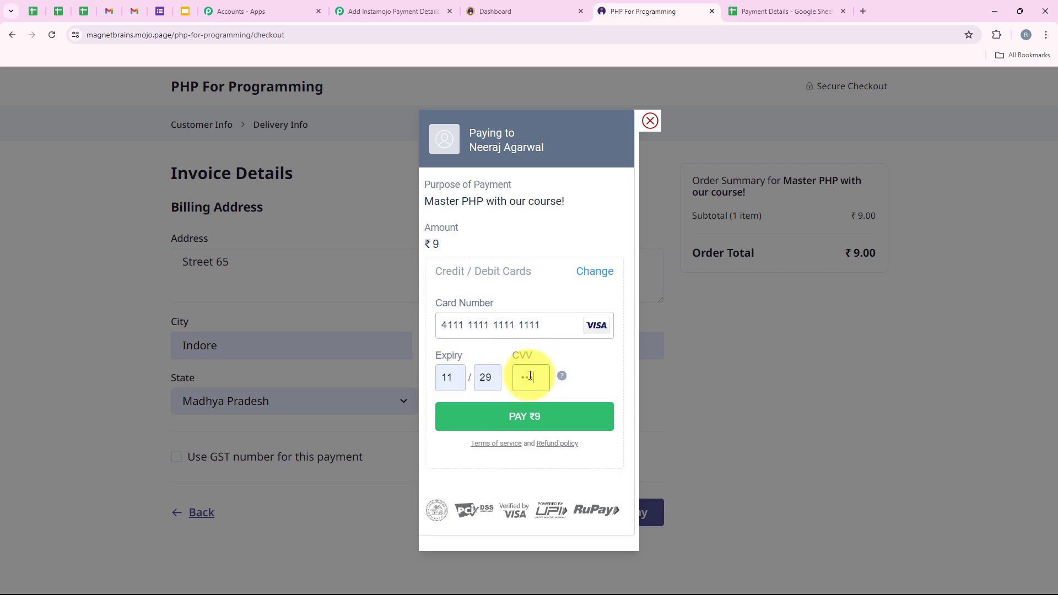
{"action": "left_click", "coordinate": [556, 422]}
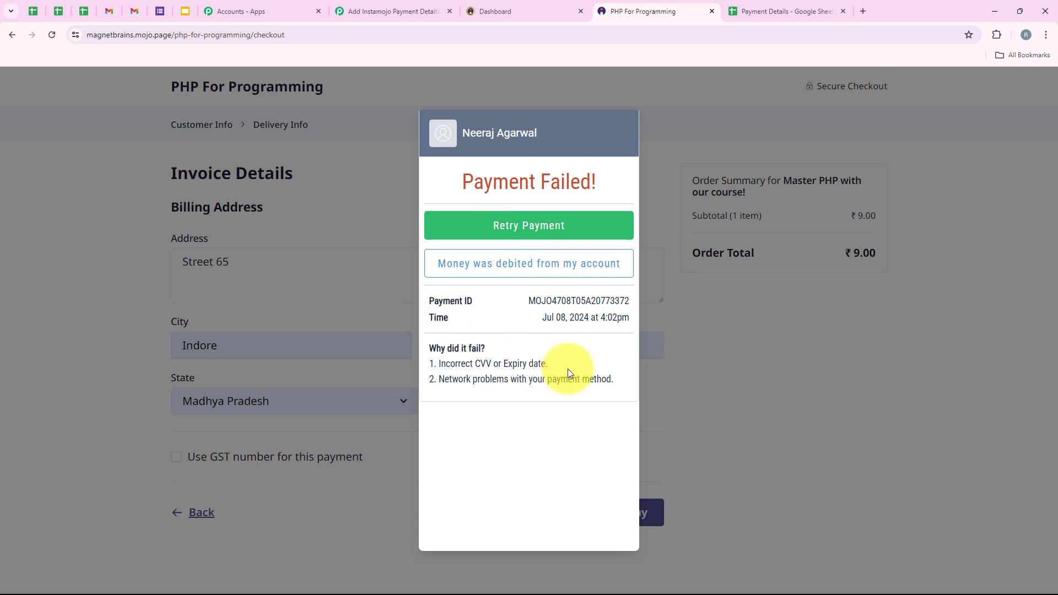
Review the Payment Failed! message and the listed reasons the payment failed.
{"action": "triple_click", "coordinate": [616, 187]}
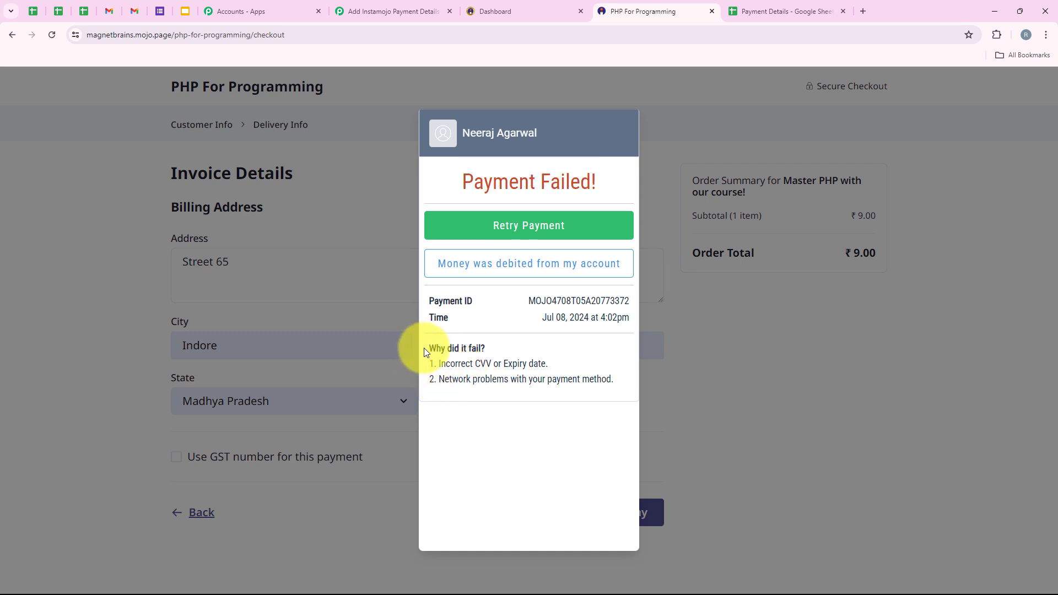
{"action": "left_click_drag", "start_coordinate": [425, 349], "coordinate": [551, 366]}
{"action": "left_click", "coordinate": [450, 364]}
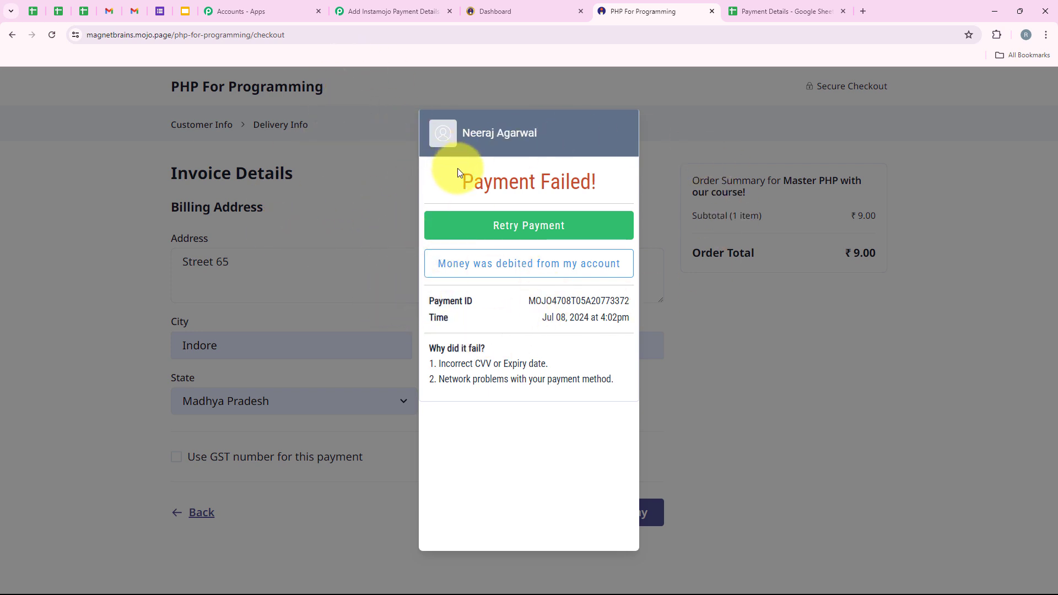
{"action": "left_click_drag", "start_coordinate": [457, 168], "coordinate": [662, 186]}
Back in the Pabbly workflow, check the captured Response B shows Payment Status FAILURE.
{"action": "left_click", "coordinate": [402, 11]}
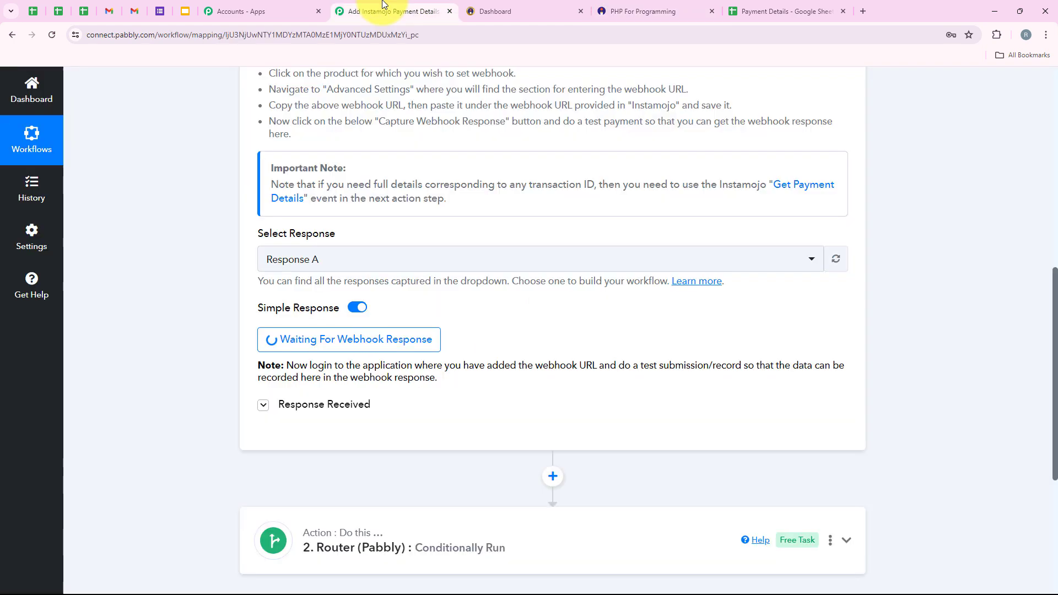
{"action": "scroll", "coordinate": [461, 262], "scroll_direction": "down", "scroll_amount": 1}
{"action": "scroll", "coordinate": [461, 261], "scroll_direction": "up", "scroll_amount": 4}
{"action": "scroll", "coordinate": [503, 236], "scroll_direction": "down", "scroll_amount": 3}
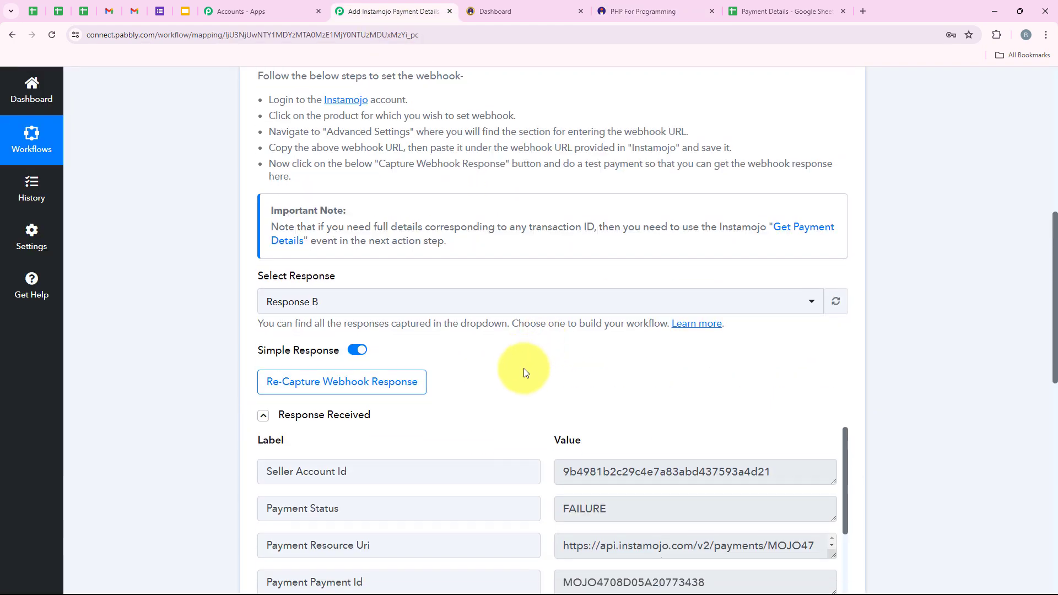
{"action": "scroll", "coordinate": [522, 369], "scroll_direction": "down", "scroll_amount": 5}
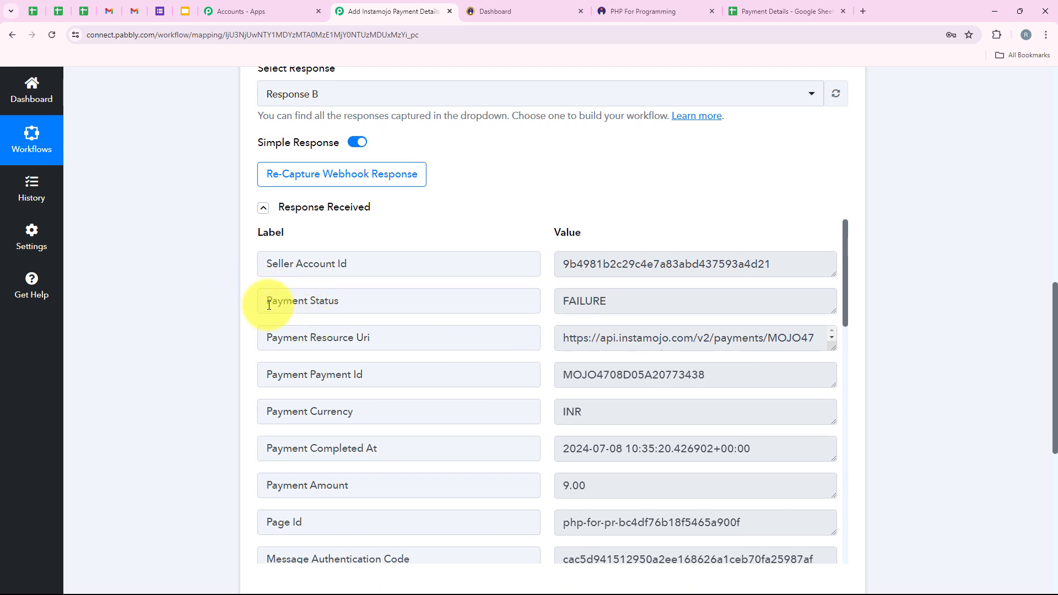
{"action": "left_click_drag", "start_coordinate": [264, 302], "coordinate": [543, 301]}
{"action": "double_click", "coordinate": [590, 301]}
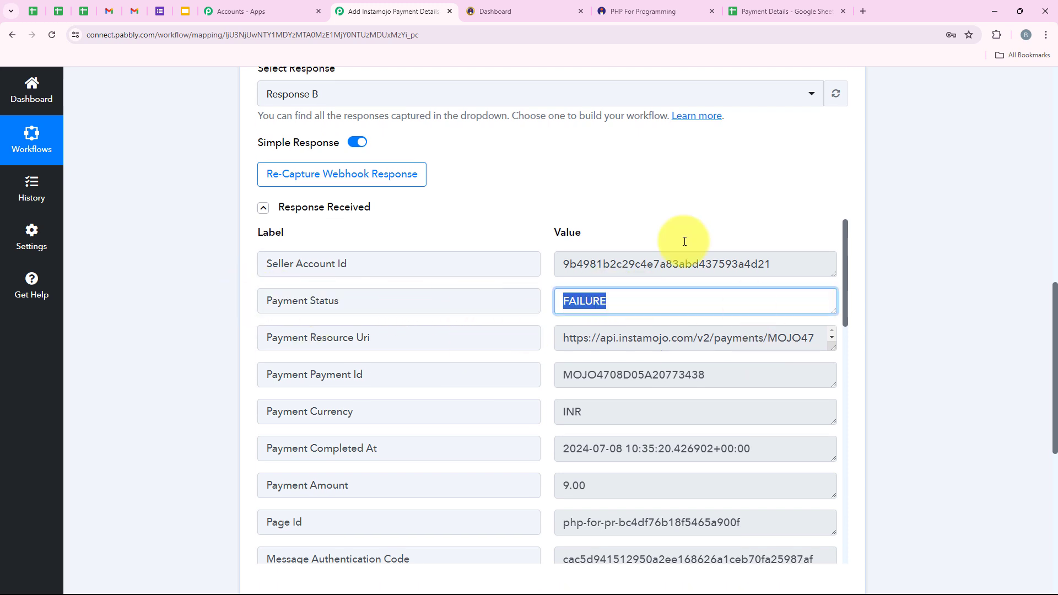
{"action": "scroll", "coordinate": [598, 330], "scroll_direction": "down", "scroll_amount": 5}
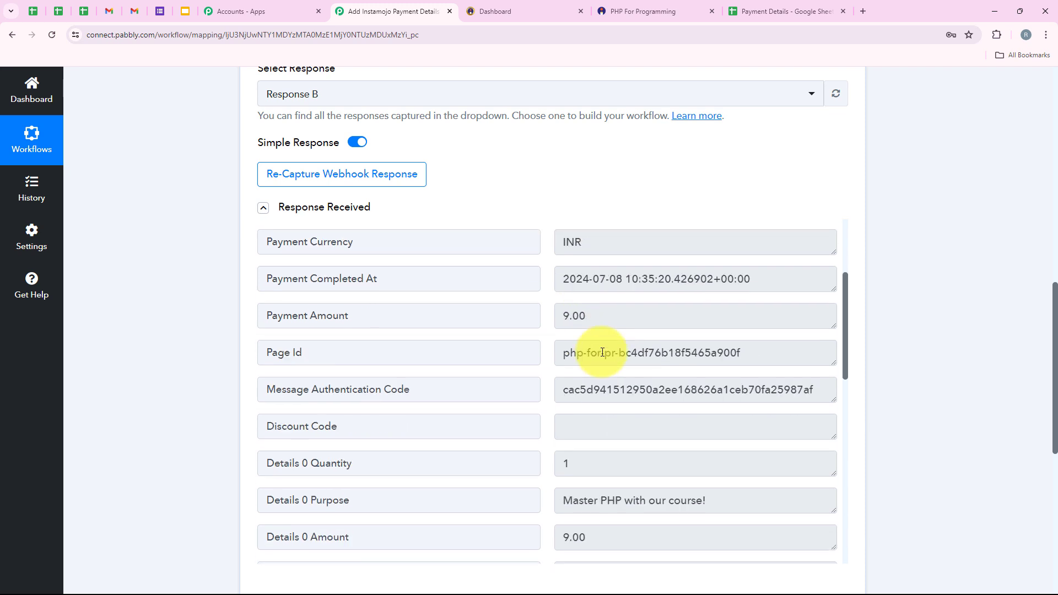
Review the purchased course name in the response, then collapse the Instamojo trigger step.
{"action": "left_click_drag", "start_coordinate": [697, 397], "coordinate": [414, 437]}
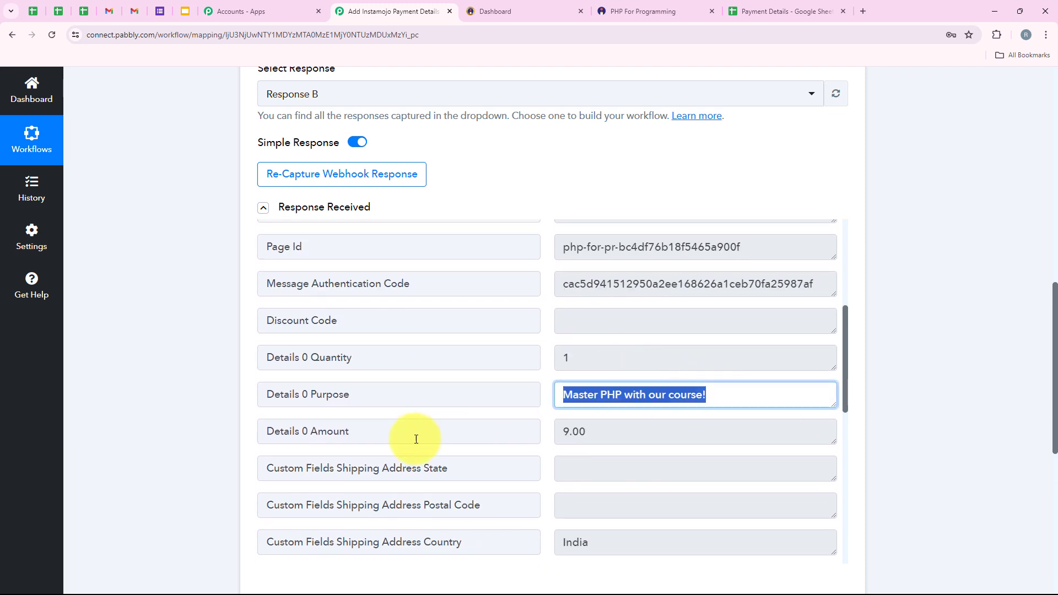
{"action": "left_click_drag", "start_coordinate": [612, 437], "coordinate": [488, 425]}
{"action": "scroll", "coordinate": [622, 347], "scroll_direction": "down", "scroll_amount": 5}
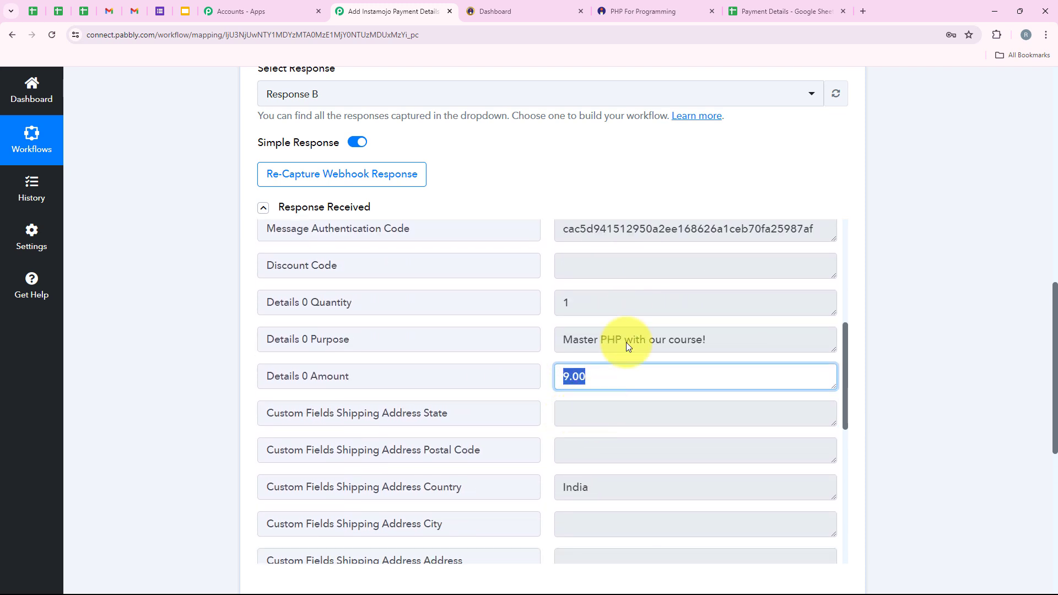
{"action": "scroll", "coordinate": [623, 325], "scroll_direction": "down", "scroll_amount": 5}
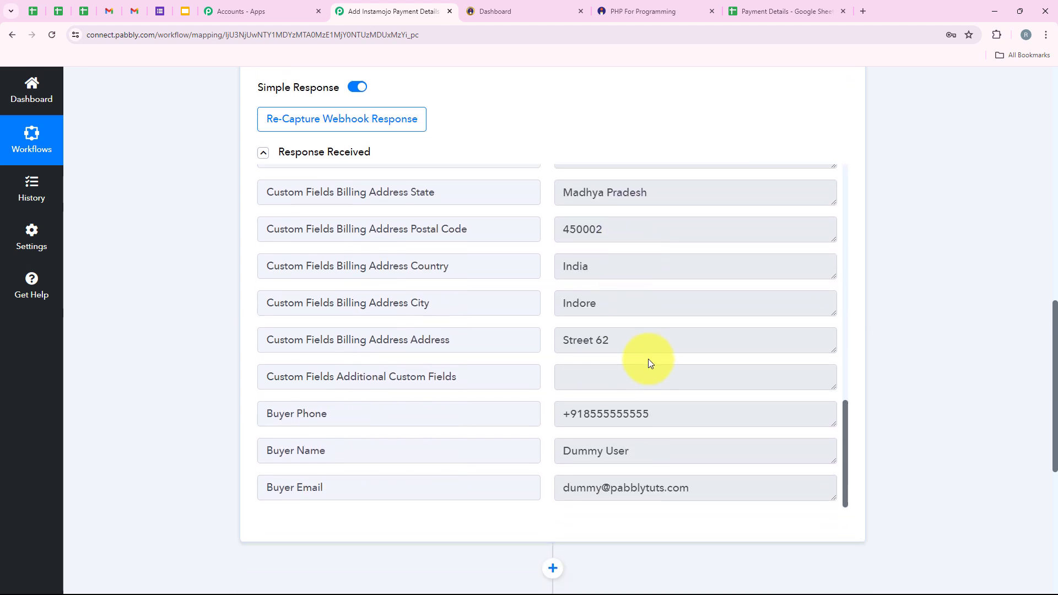
{"action": "scroll", "coordinate": [835, 308], "scroll_direction": "up", "scroll_amount": 5}
{"action": "scroll", "coordinate": [878, 276], "scroll_direction": "up", "scroll_amount": 15}
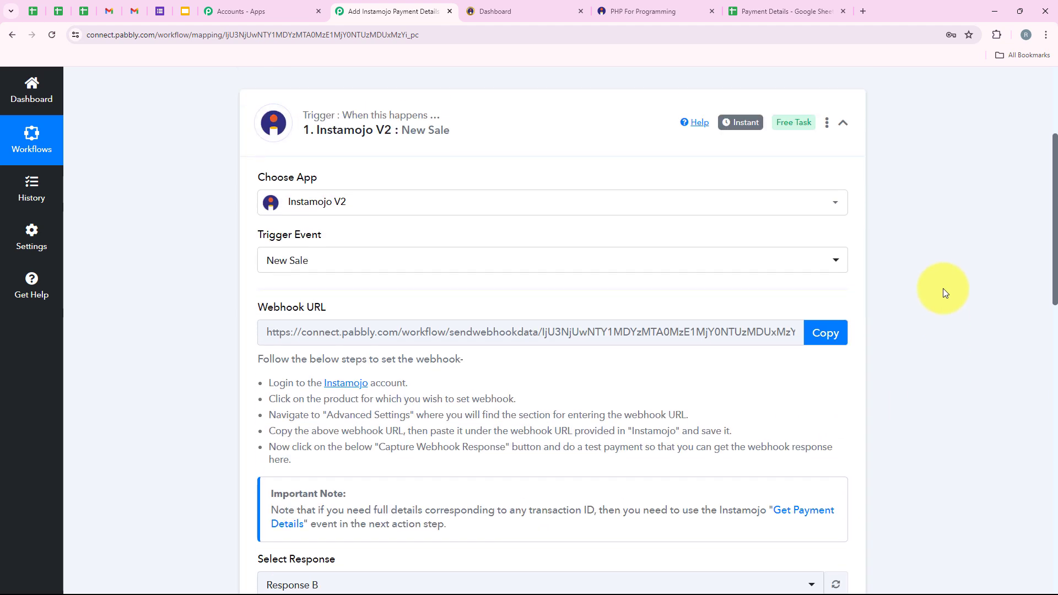
{"action": "left_click", "coordinate": [463, 184]}
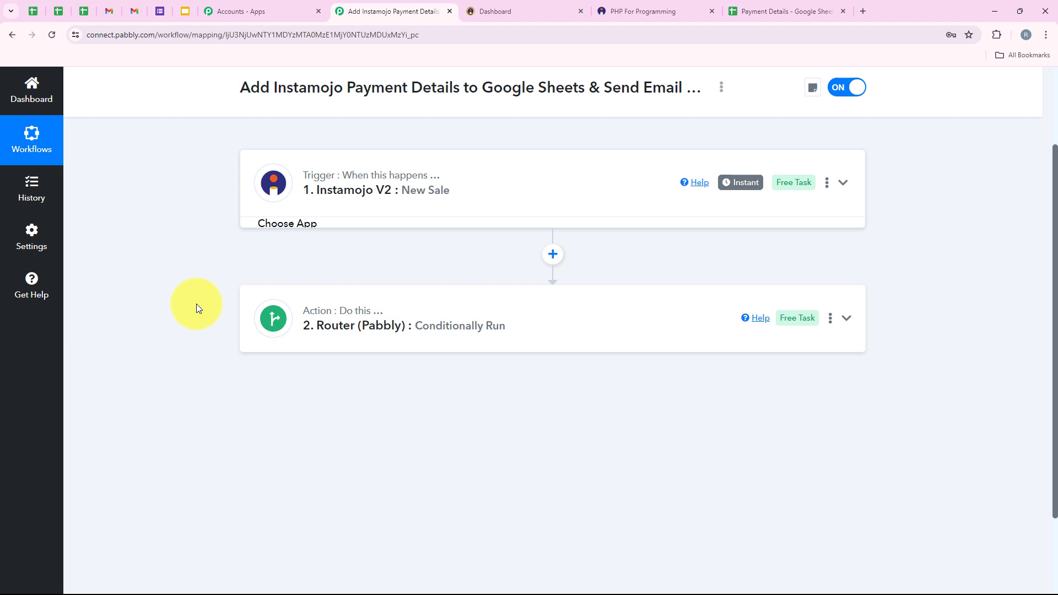
Open the Payment Failed route's filter and choose Instamojo's Payment Status as the label.
{"action": "left_click", "coordinate": [373, 314]}
{"action": "scroll", "coordinate": [511, 279], "scroll_direction": "down", "scroll_amount": 3}
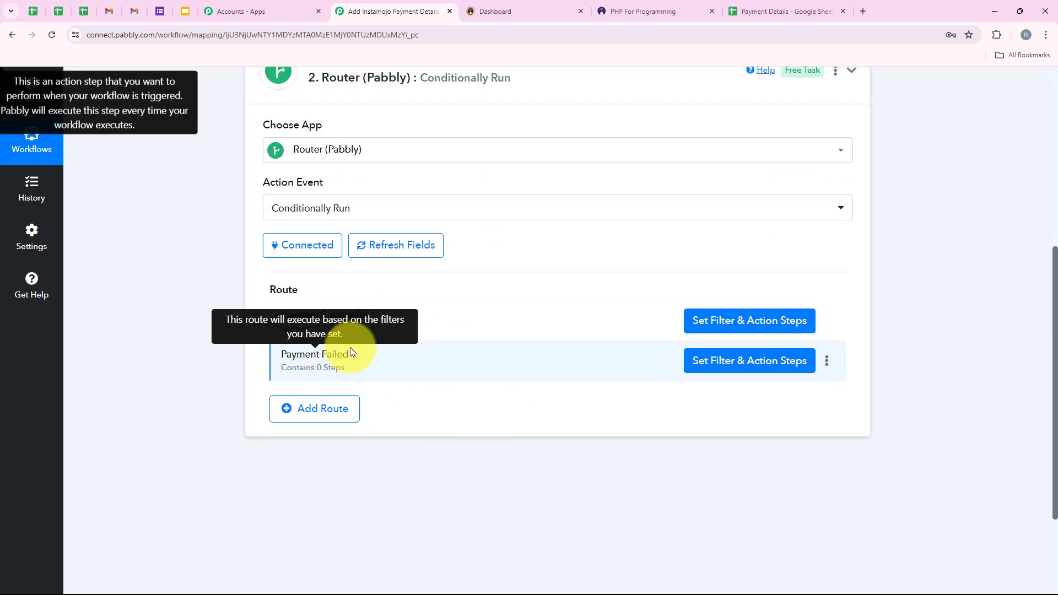
{"action": "left_click", "coordinate": [713, 364]}
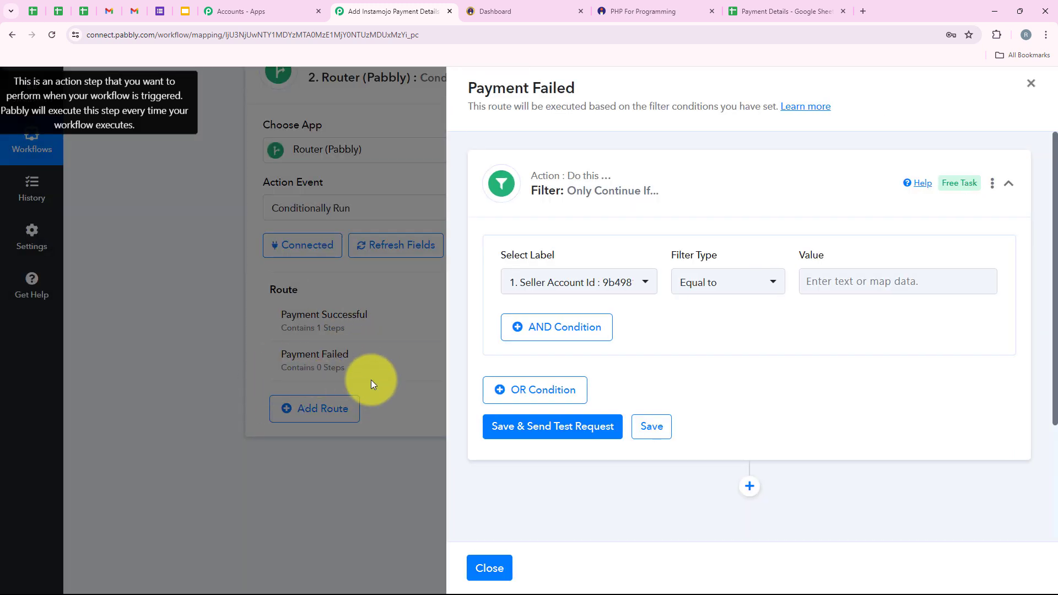
{"action": "left_click_drag", "start_coordinate": [491, 262], "coordinate": [568, 263]}
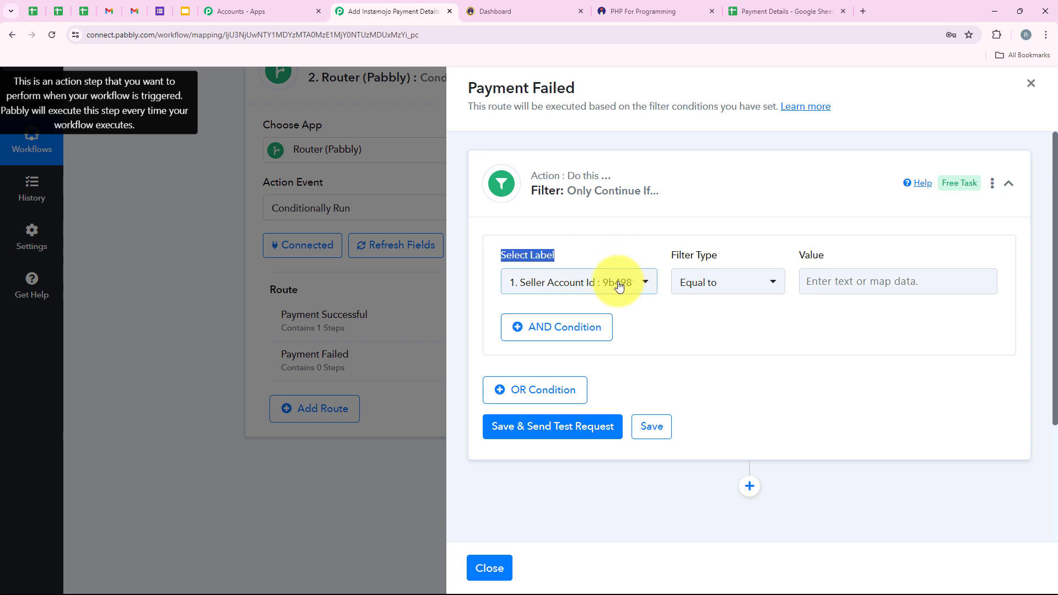
{"action": "left_click", "coordinate": [620, 284]}
{"action": "left_click", "coordinate": [601, 350]}
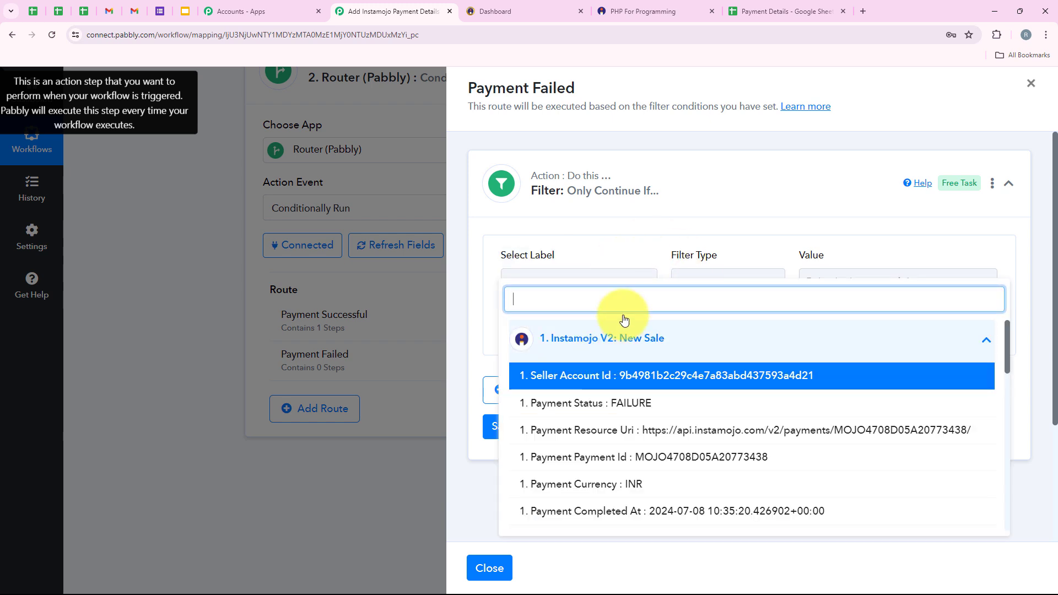
{"action": "left_click", "coordinate": [604, 405]}
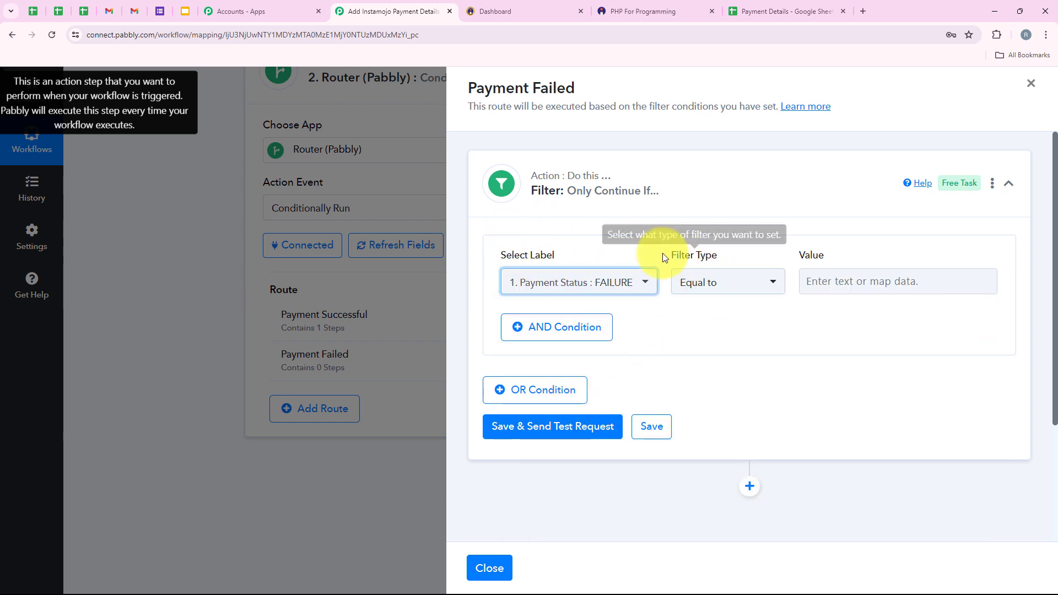
Keep Equal to, enter FAILURE as the value, and save and send a test request.
{"action": "left_click_drag", "start_coordinate": [660, 253], "coordinate": [729, 259]}
{"action": "left_click", "coordinate": [714, 287]}
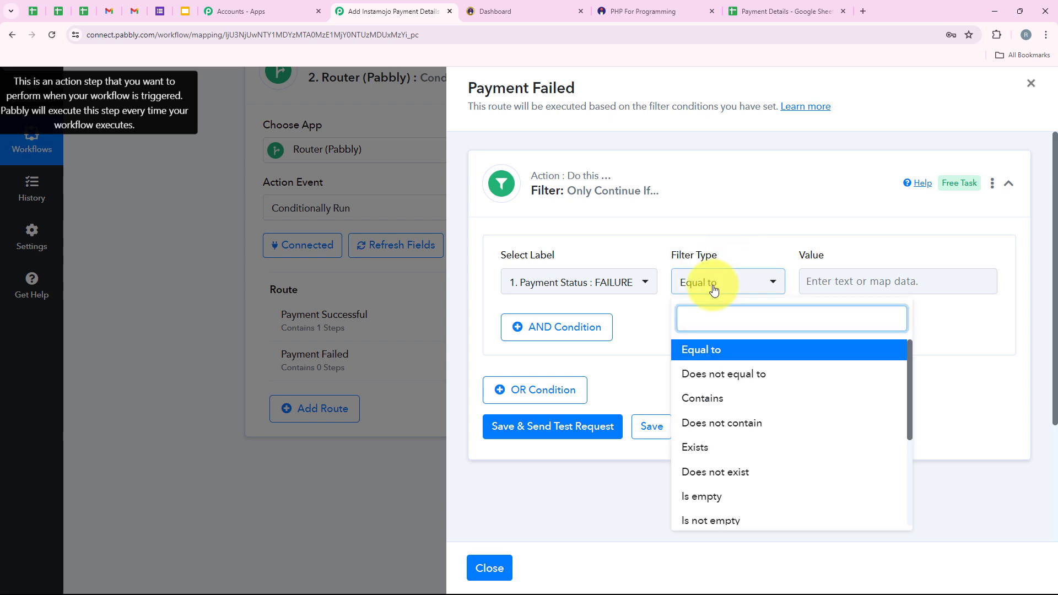
{"action": "left_click", "coordinate": [713, 287]}
{"action": "left_click", "coordinate": [861, 281]}
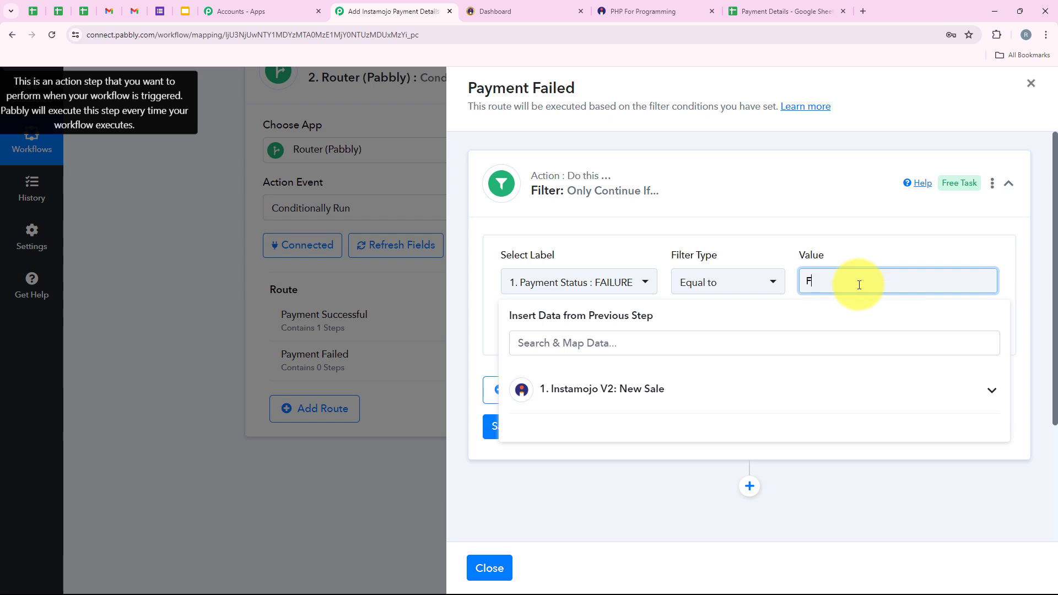
{"action": "type", "text": "FAILURE"}
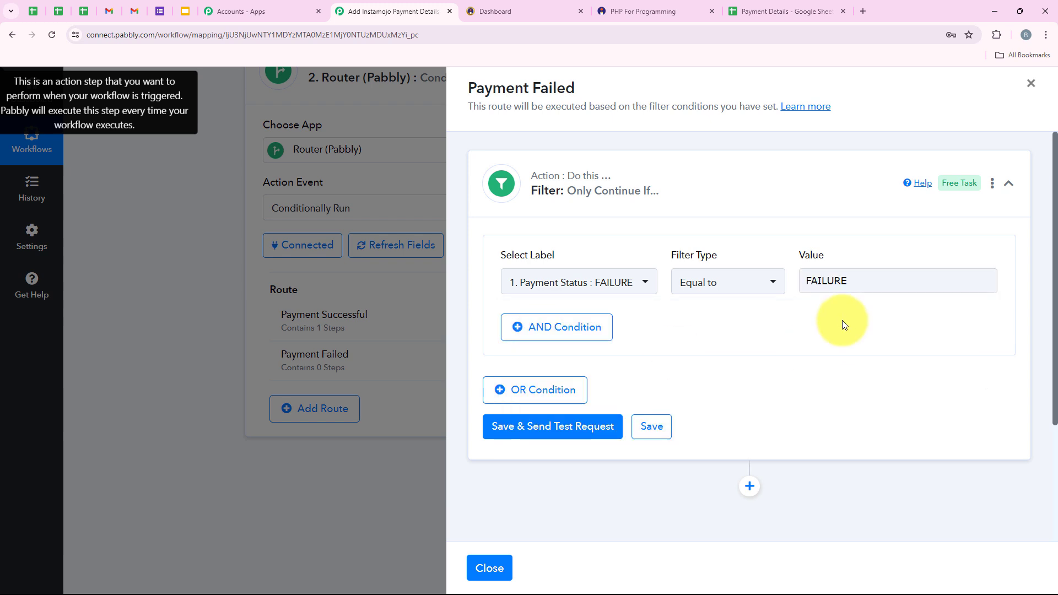
{"action": "left_click", "coordinate": [566, 426]}
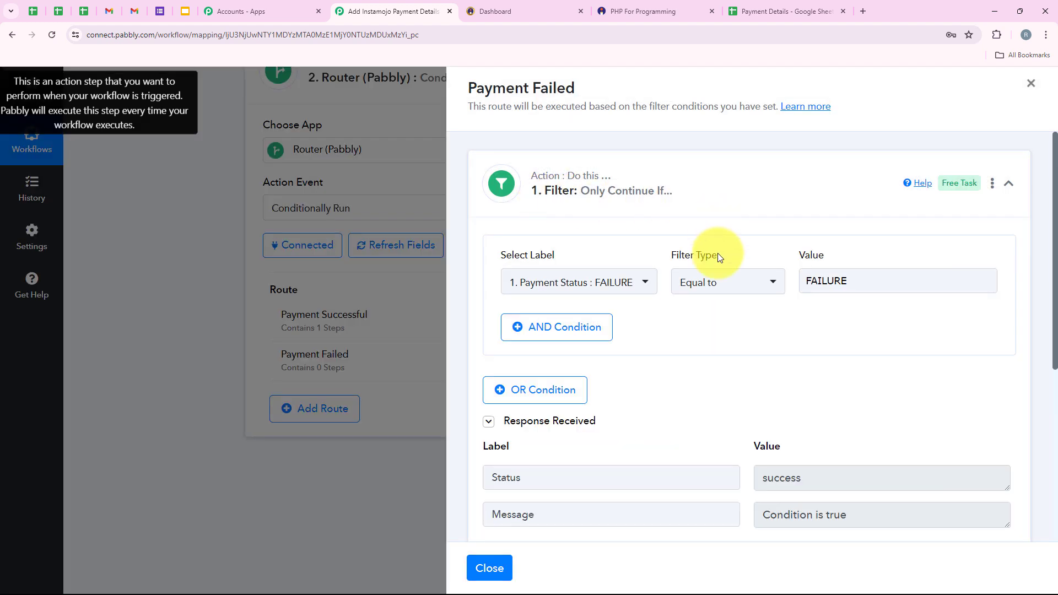
Confirm the filter test returns Condition is true, then collapse the filter step.
{"action": "scroll", "coordinate": [719, 257], "scroll_direction": "down", "scroll_amount": 1}
{"action": "double_click", "coordinate": [801, 424]}
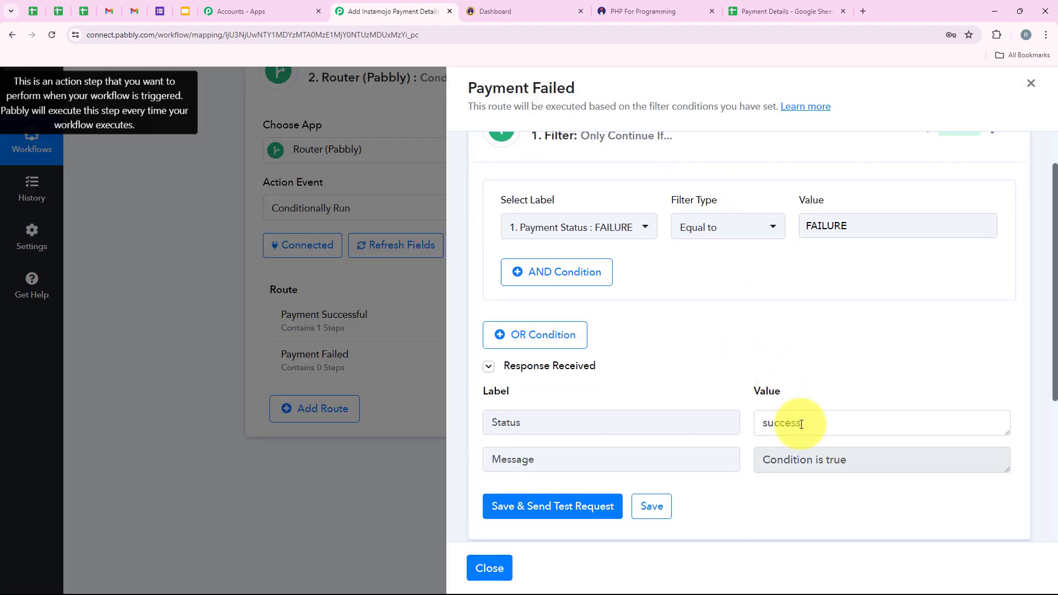
{"action": "left_click_drag", "start_coordinate": [874, 457], "coordinate": [670, 455]}
{"action": "left_click", "coordinate": [795, 371]}
{"action": "scroll", "coordinate": [795, 370], "scroll_direction": "down", "scroll_amount": 1}
{"action": "scroll", "coordinate": [794, 370], "scroll_direction": "up", "scroll_amount": 2}
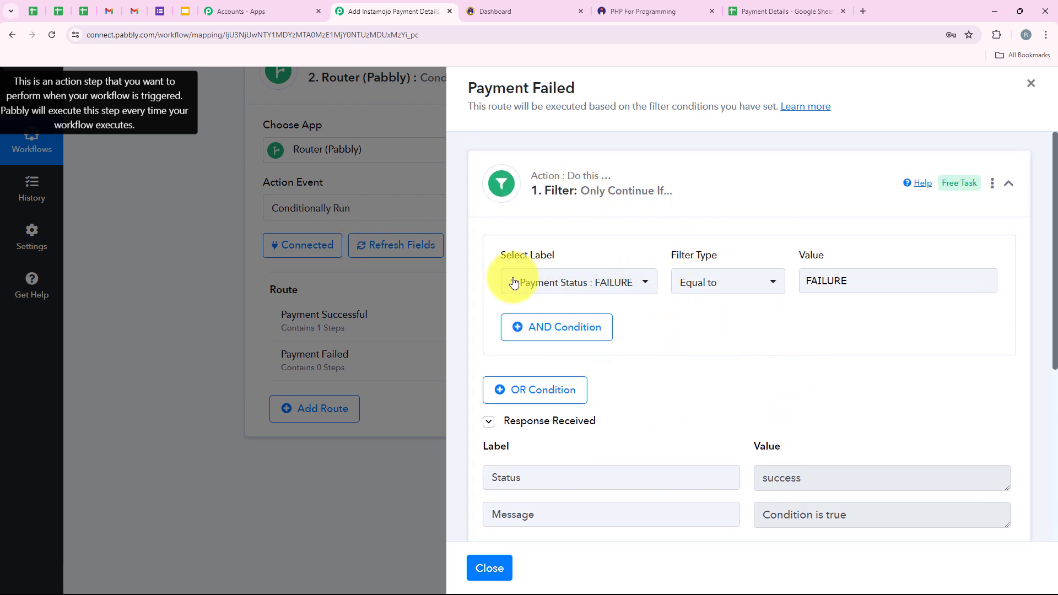
{"action": "left_click", "coordinate": [660, 214]}
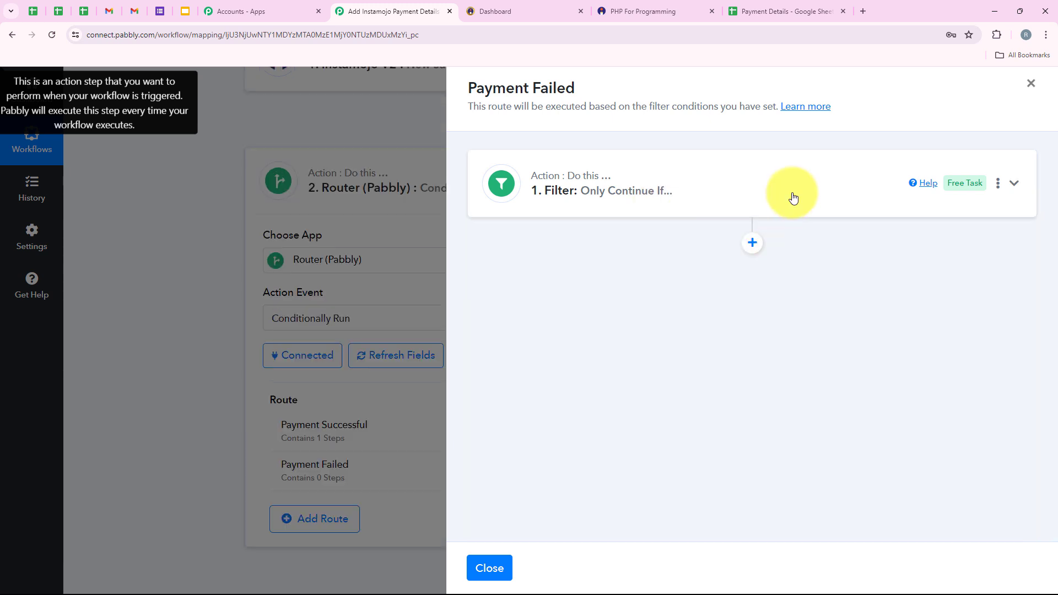
Add a new action step below the filter and pick SMTP (Pabbly) by searching 'SM'.
{"action": "left_click", "coordinate": [751, 242]}
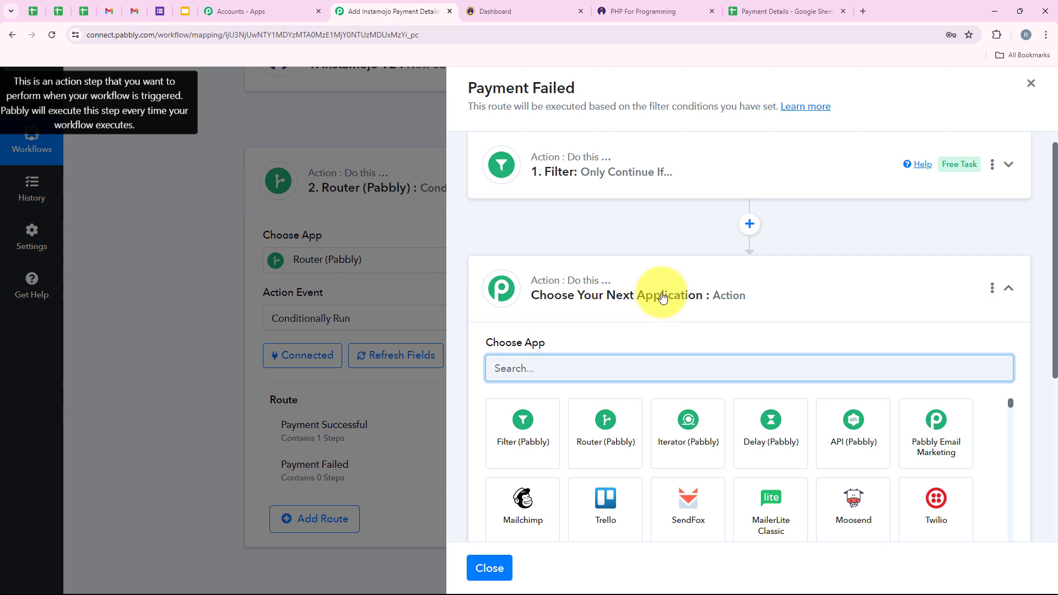
{"action": "scroll", "coordinate": [602, 225], "scroll_direction": "down", "scroll_amount": 1}
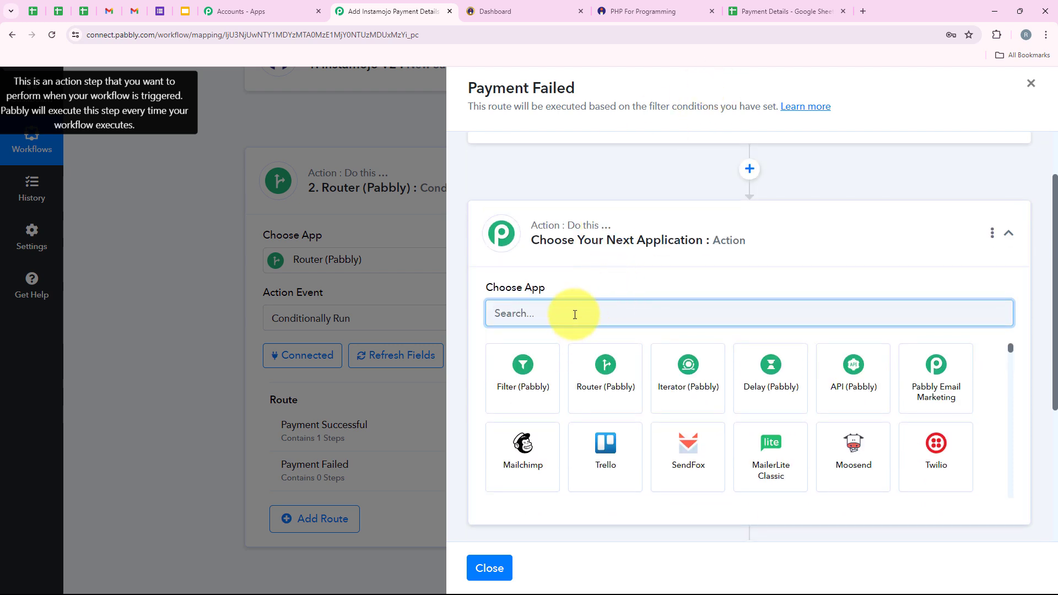
{"action": "type", "text": "SMTP"}
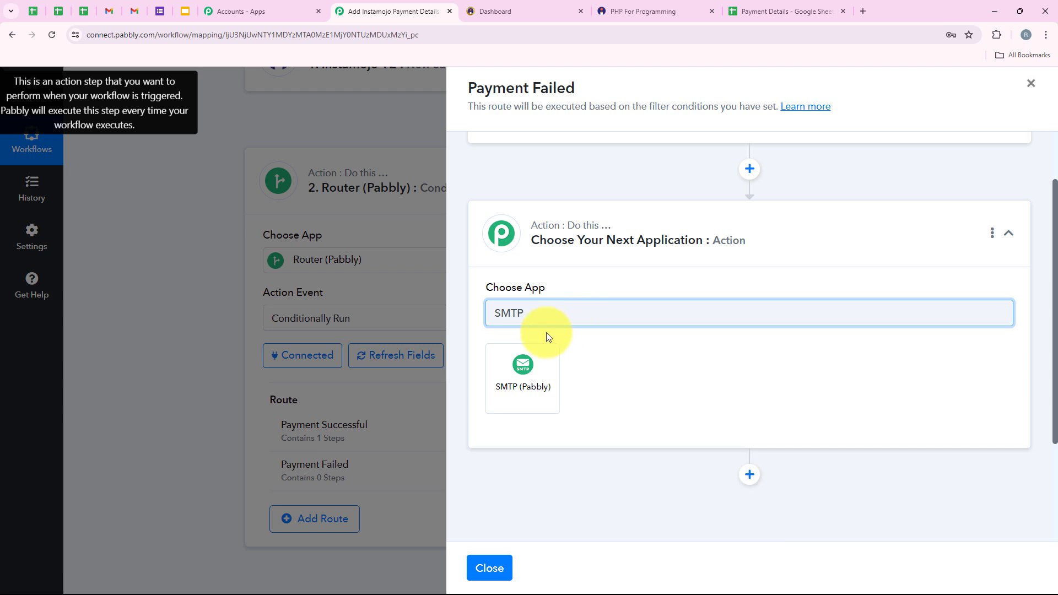
{"action": "left_click", "coordinate": [505, 373]}
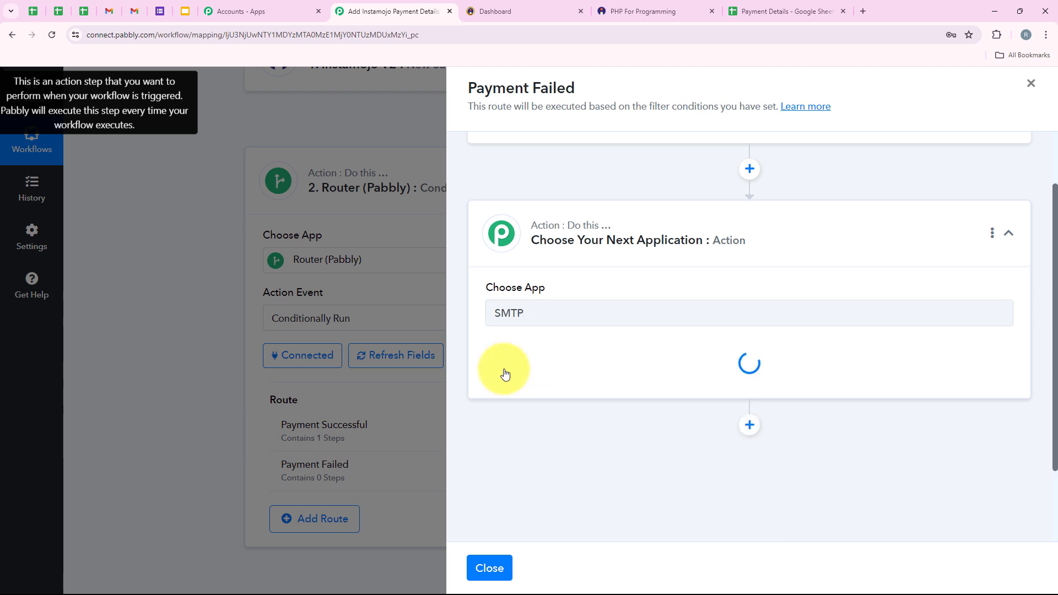
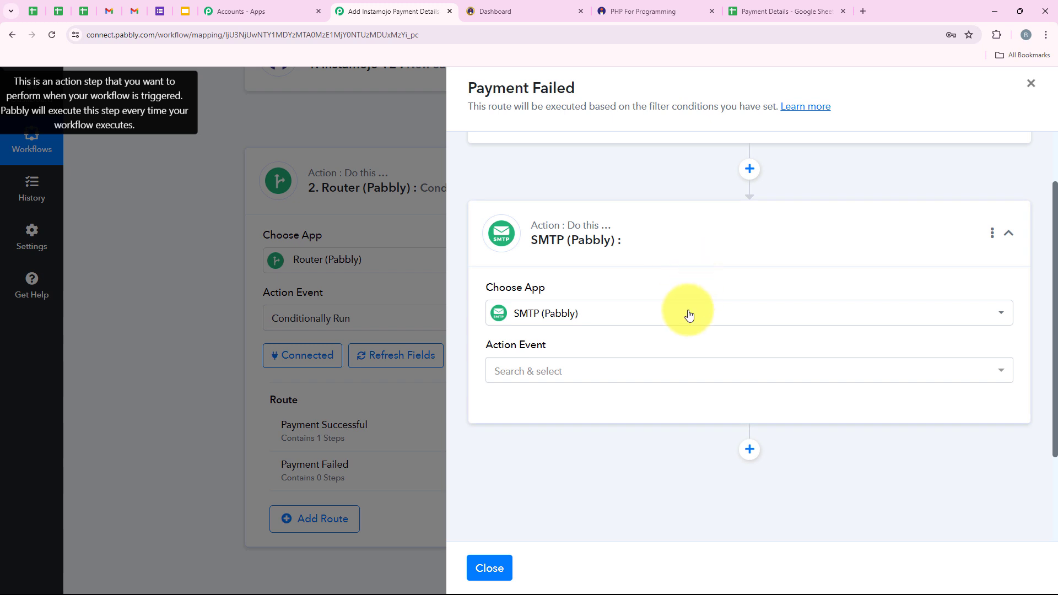
Set the SMTP (Pabbly) step's action event to Send Email and start connecting an SMTP account.
{"action": "left_click_drag", "start_coordinate": [485, 345], "coordinate": [557, 347]}
{"action": "left_click", "coordinate": [557, 369]}
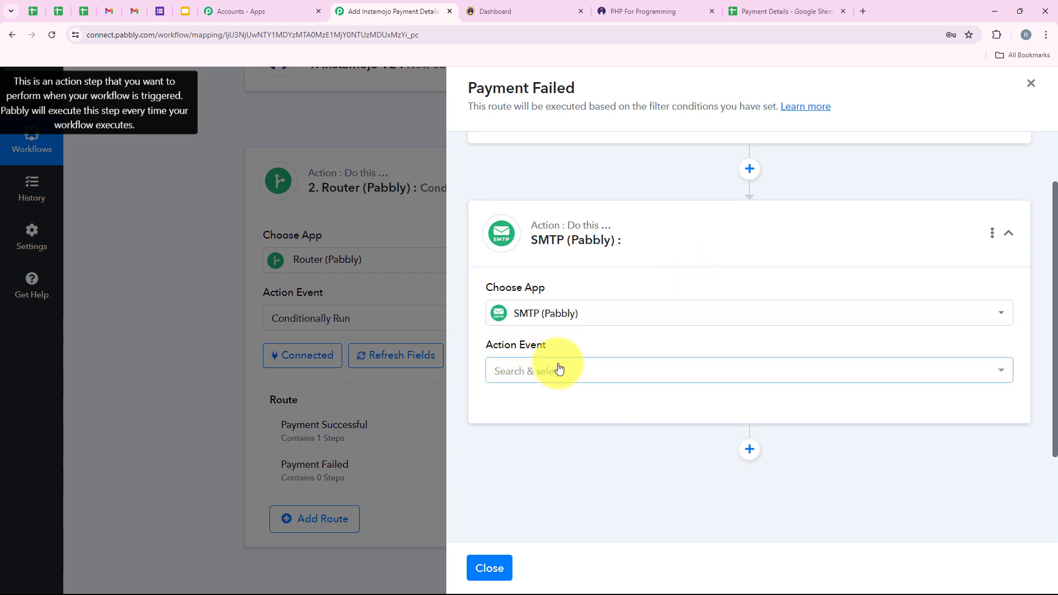
{"action": "left_click", "coordinate": [583, 446]}
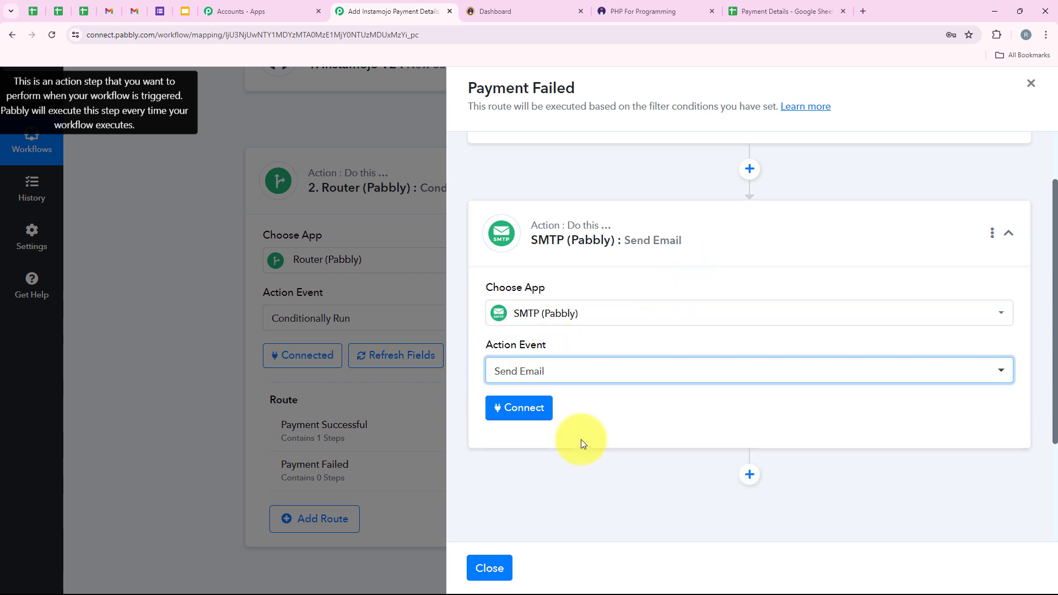
{"action": "left_click", "coordinate": [512, 419]}
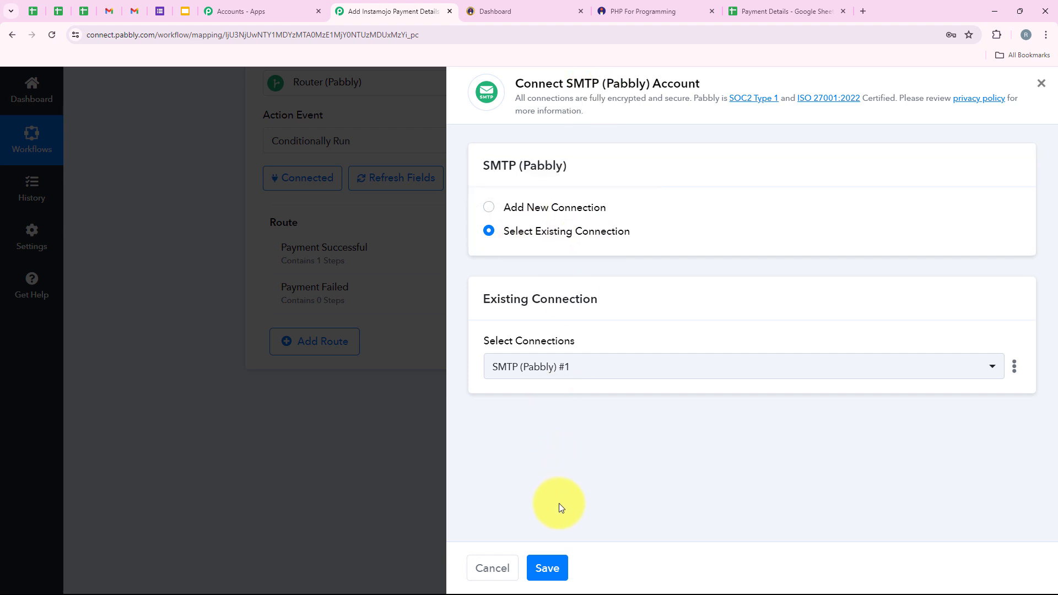
Add and save a new SMTP connection with host, user name, password, TLS encryption and port 587.
{"action": "left_click", "coordinate": [567, 210]}
{"action": "scroll", "coordinate": [716, 290], "scroll_direction": "down", "scroll_amount": 3}
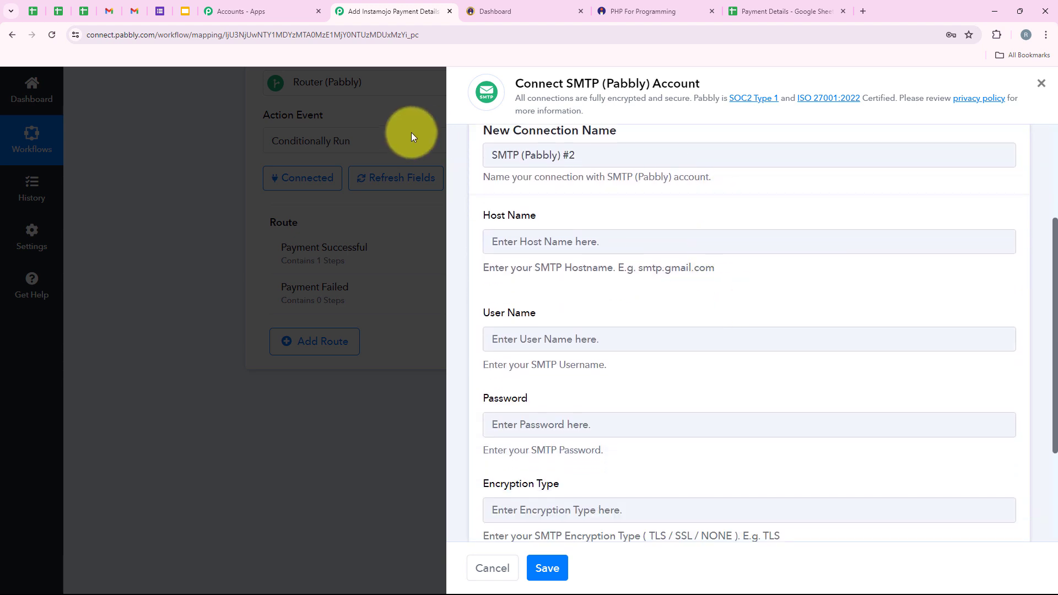
{"action": "left_click_drag", "start_coordinate": [482, 220], "coordinate": [655, 223]}
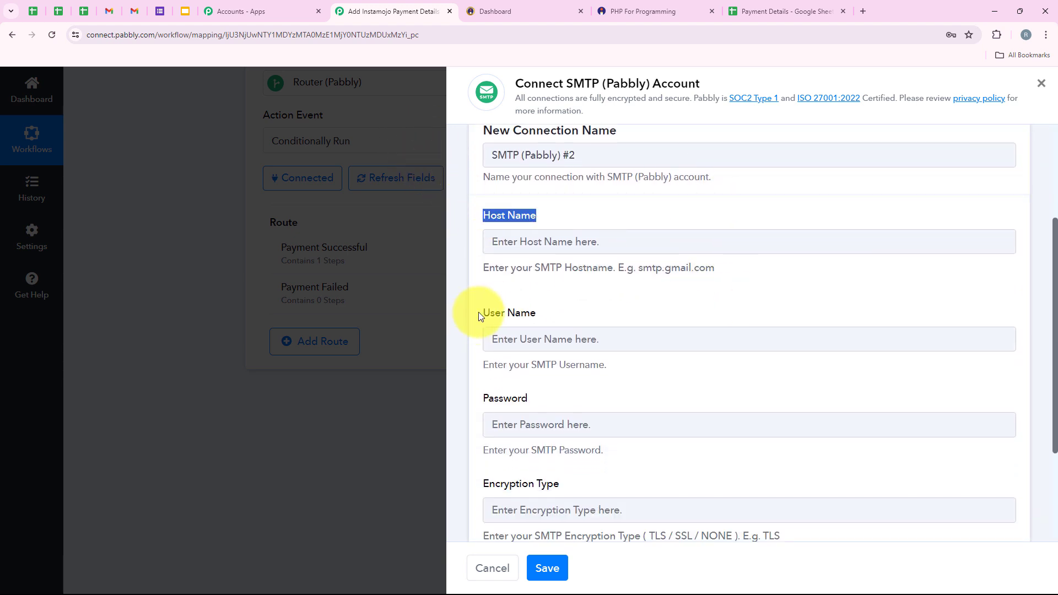
{"action": "left_click_drag", "start_coordinate": [479, 313], "coordinate": [661, 293]}
{"action": "scroll", "coordinate": [660, 293], "scroll_direction": "down", "scroll_amount": 3}
{"action": "triple_click", "coordinate": [485, 330]}
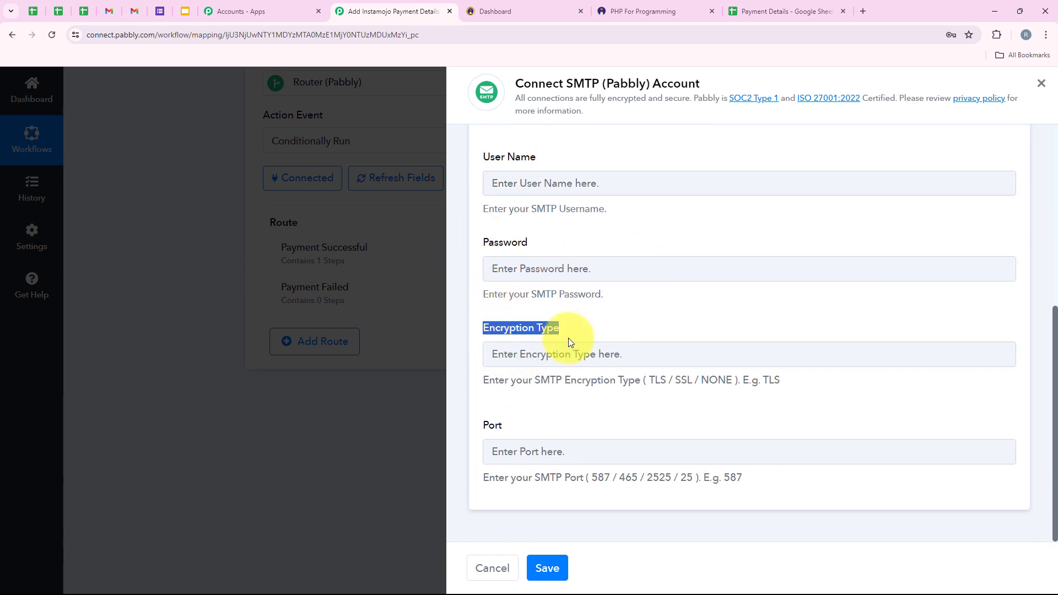
{"action": "double_click", "coordinate": [490, 425]}
{"action": "scroll", "coordinate": [637, 346], "scroll_direction": "up", "scroll_amount": 3}
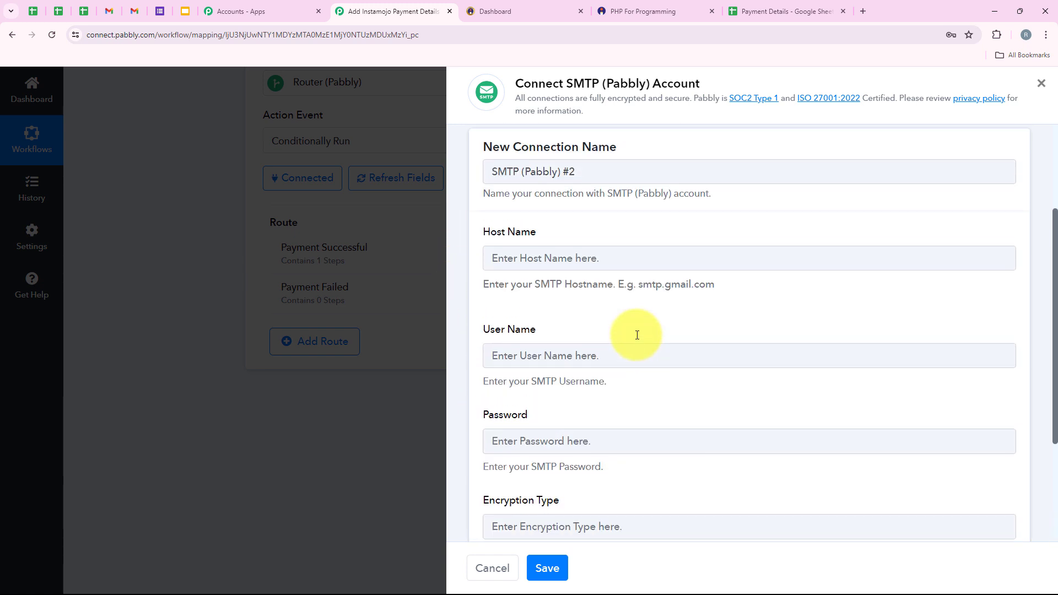
{"action": "scroll", "coordinate": [637, 336], "scroll_direction": "up", "scroll_amount": 2}
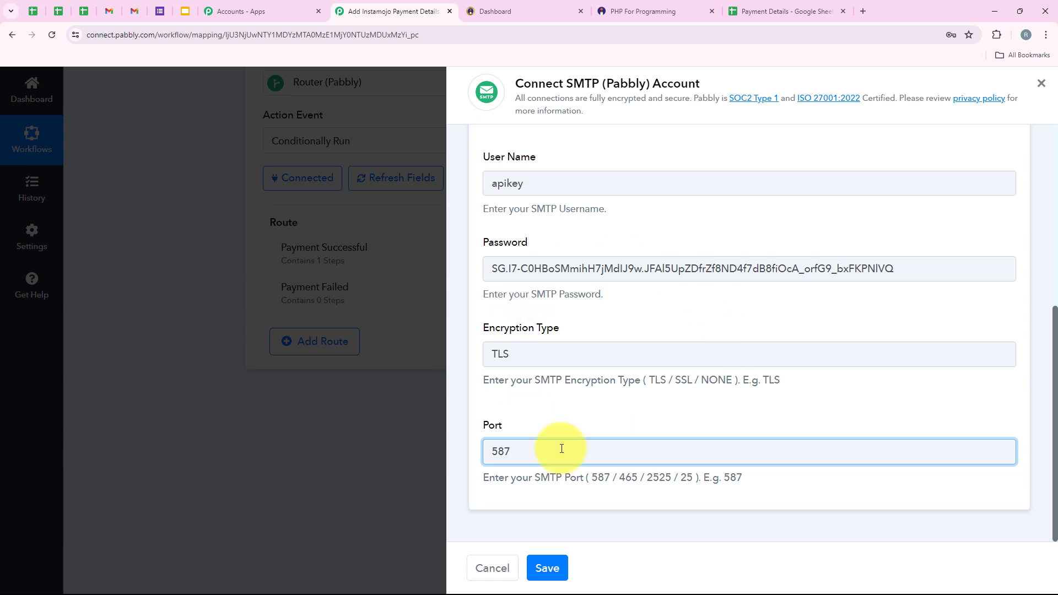
{"action": "left_click", "coordinate": [552, 568]}
{"action": "scroll", "coordinate": [553, 365], "scroll_direction": "down", "scroll_amount": 2}
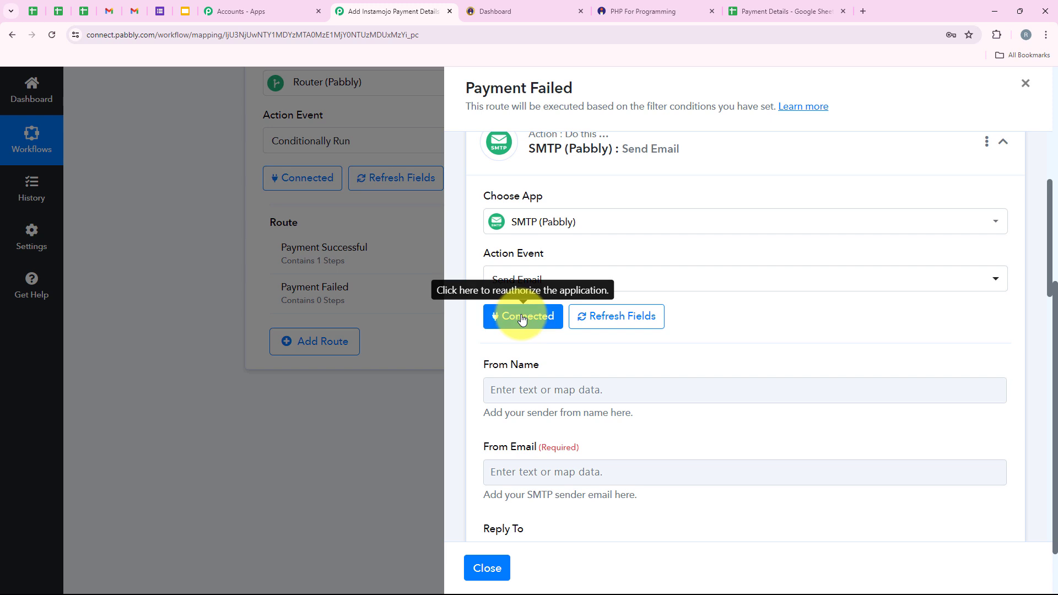
Set the email's From Name to EduFirst.
{"action": "scroll", "coordinate": [567, 402], "scroll_direction": "down", "scroll_amount": 2}
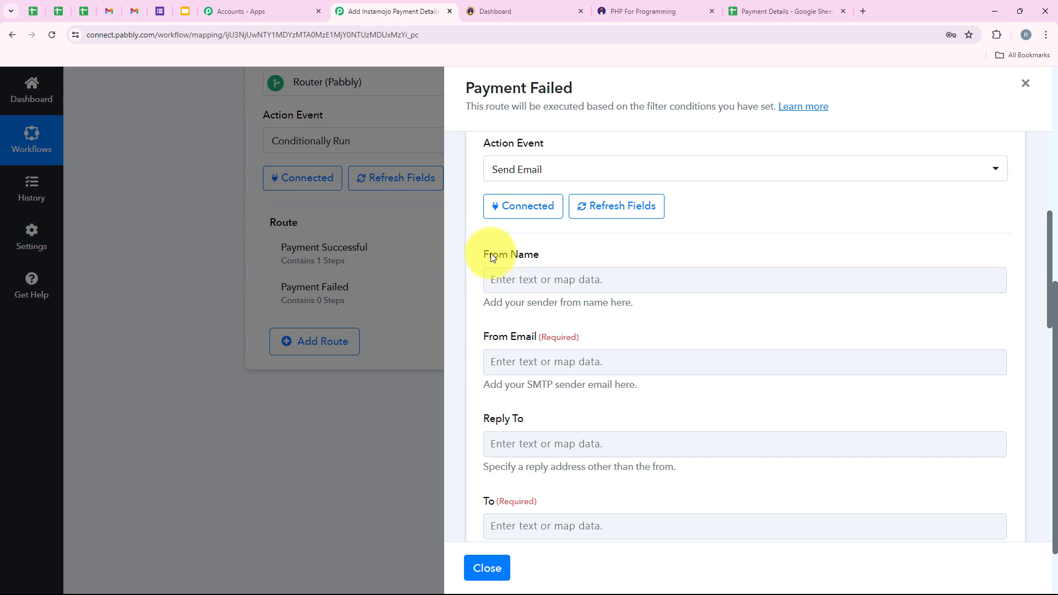
{"action": "left_click_drag", "start_coordinate": [491, 253], "coordinate": [554, 261]}
{"action": "left_click", "coordinate": [548, 280]}
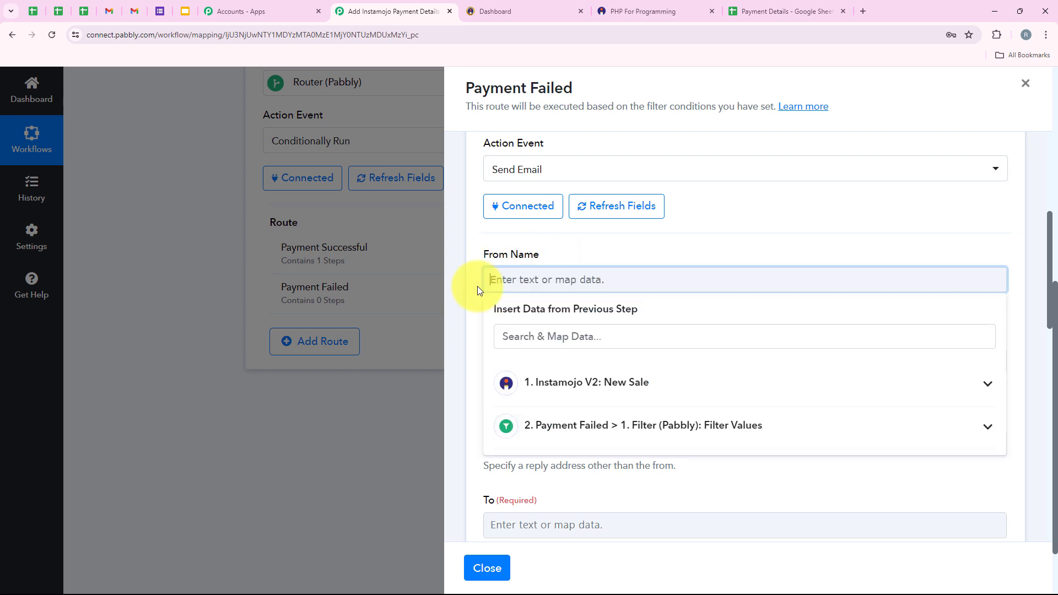
{"action": "type", "text": "EduFirst"}
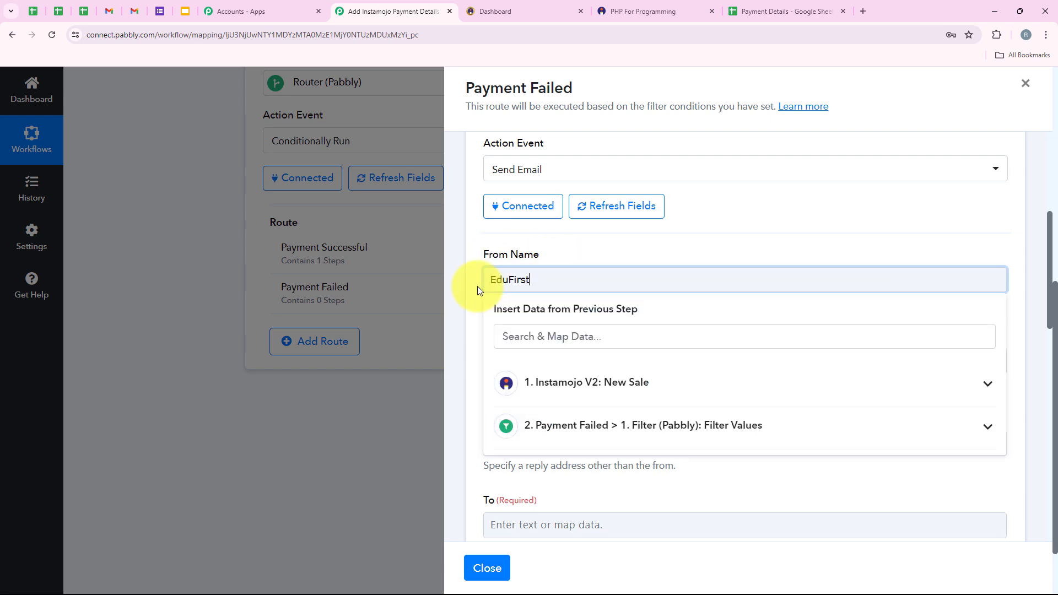
{"action": "left_click", "coordinate": [674, 253]}
{"action": "scroll", "coordinate": [639, 253], "scroll_direction": "down", "scroll_amount": 2}
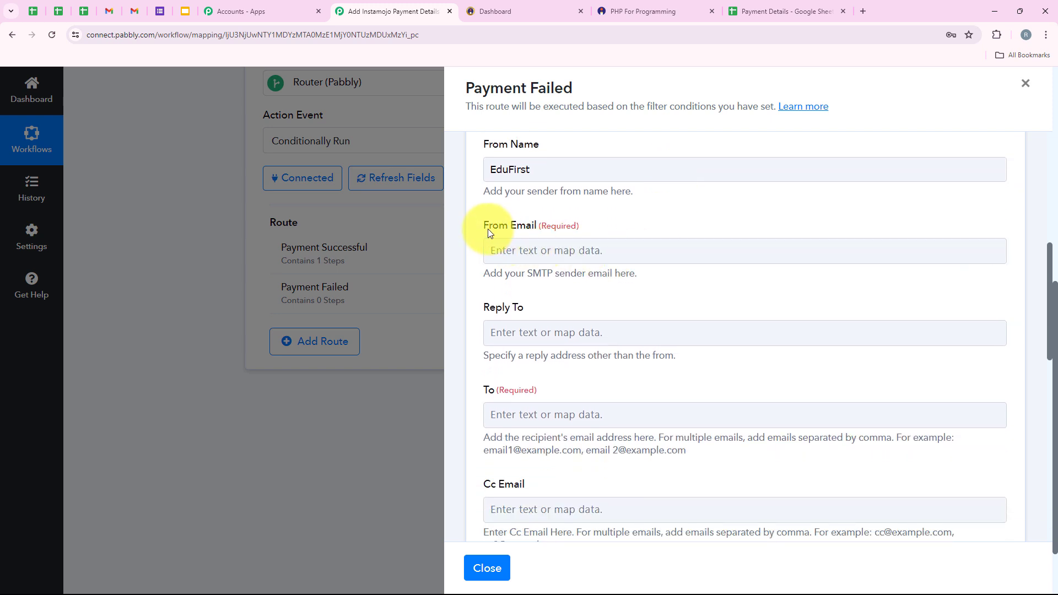
Paste the sender address into the From Email field.
{"action": "left_click", "coordinate": [557, 251]}
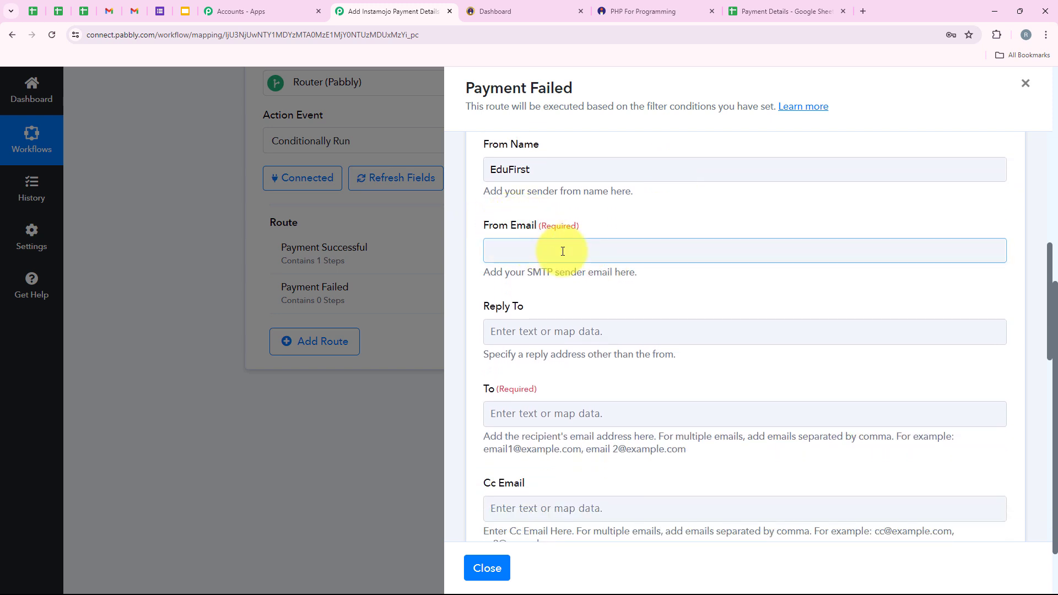
{"action": "scroll", "coordinate": [582, 264], "scroll_direction": "down", "scroll_amount": 1}
{"action": "key", "text": "ctrl+v"}
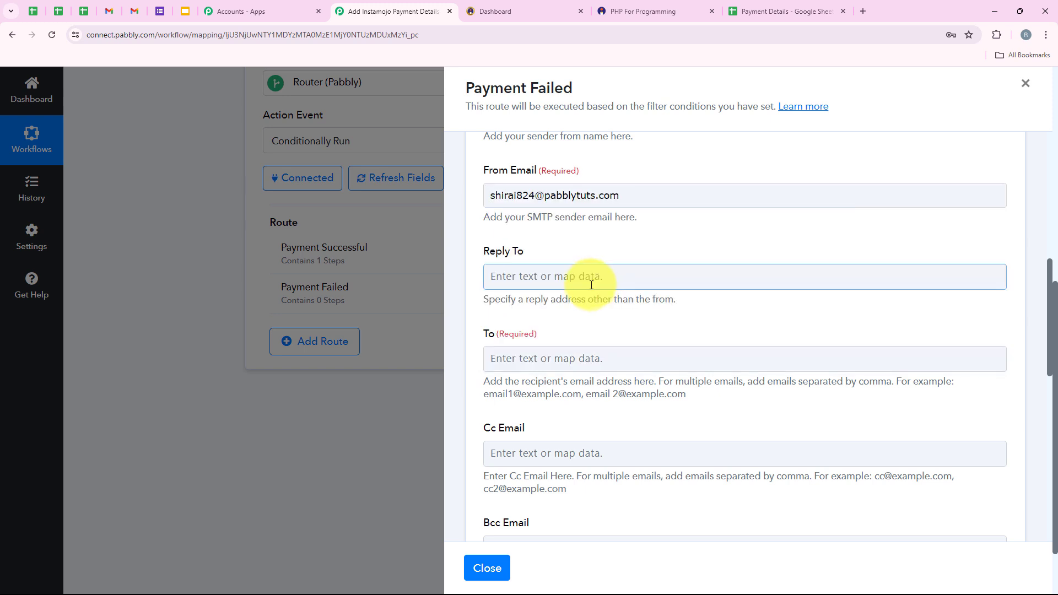
{"action": "scroll", "coordinate": [681, 270], "scroll_direction": "down", "scroll_amount": 1}
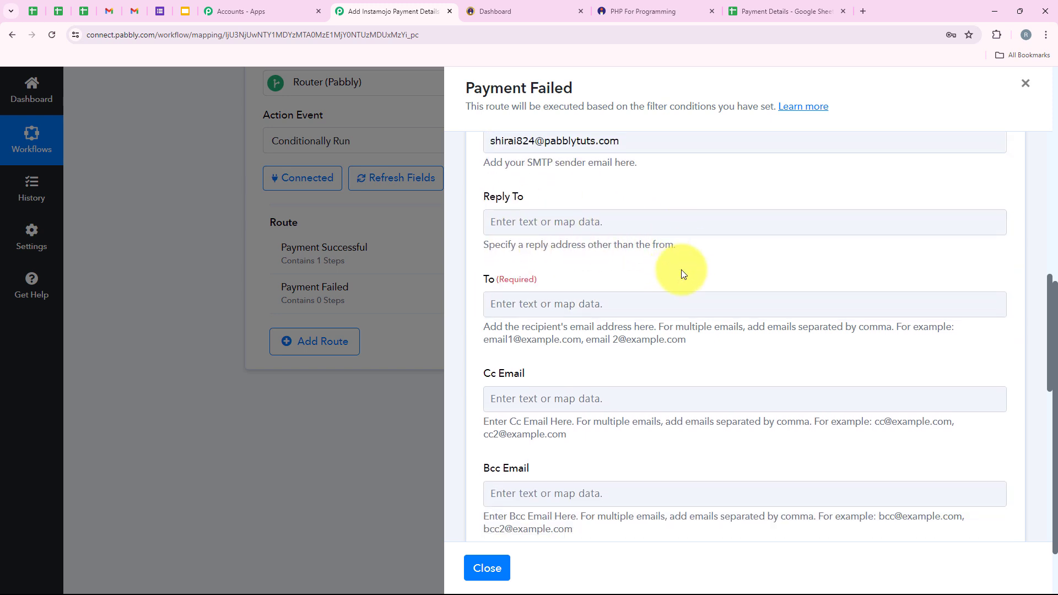
{"action": "left_click", "coordinate": [538, 228]}
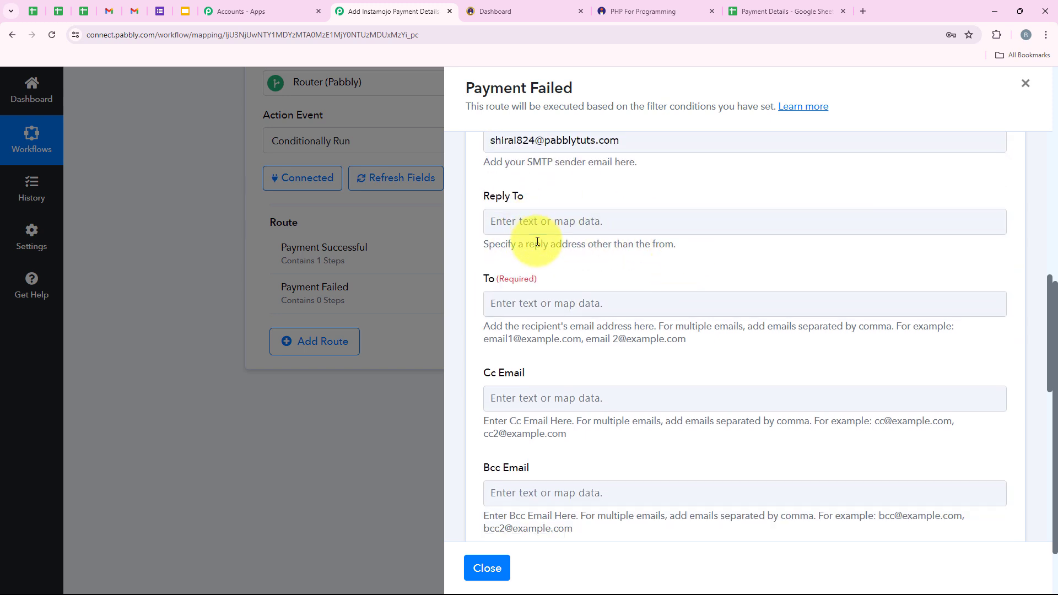
{"action": "left_click", "coordinate": [545, 283]}
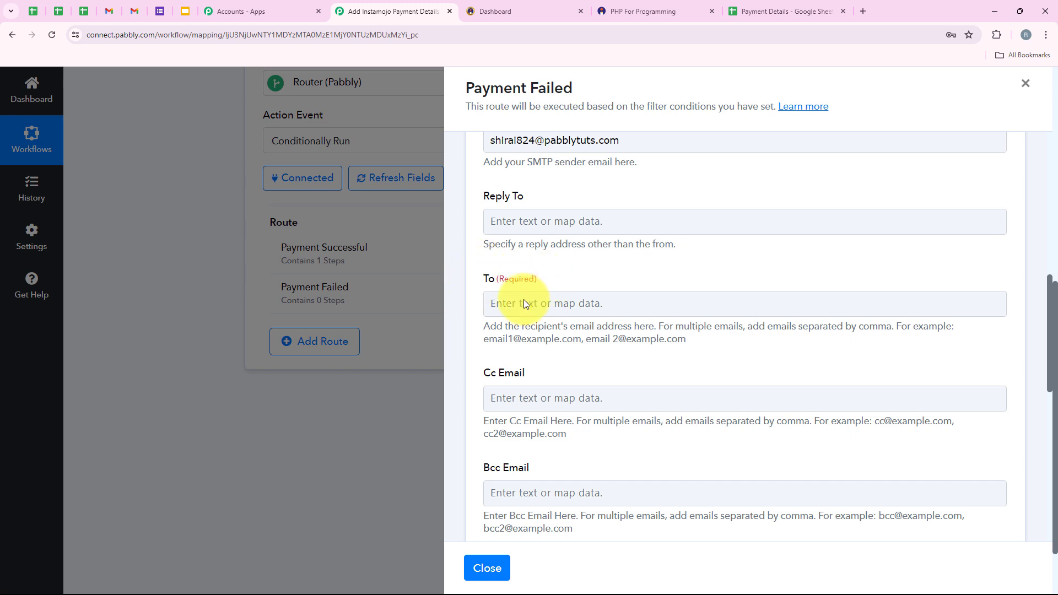
Map the Instamojo Buyer Email into the To field, found by searching 'EM'.
{"action": "left_click", "coordinate": [600, 305]}
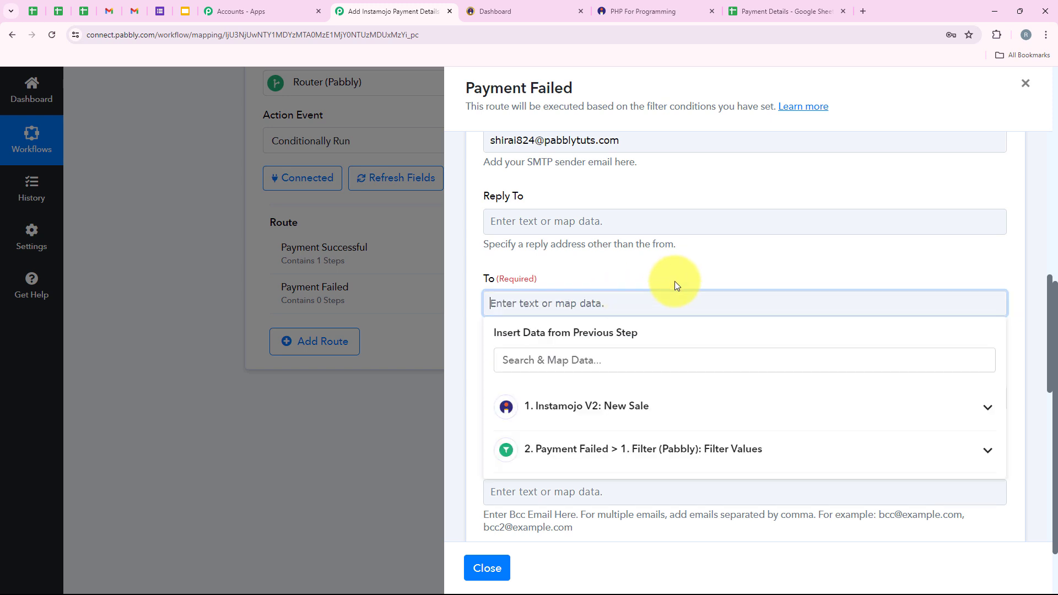
{"action": "scroll", "coordinate": [662, 292], "scroll_direction": "down", "scroll_amount": 1}
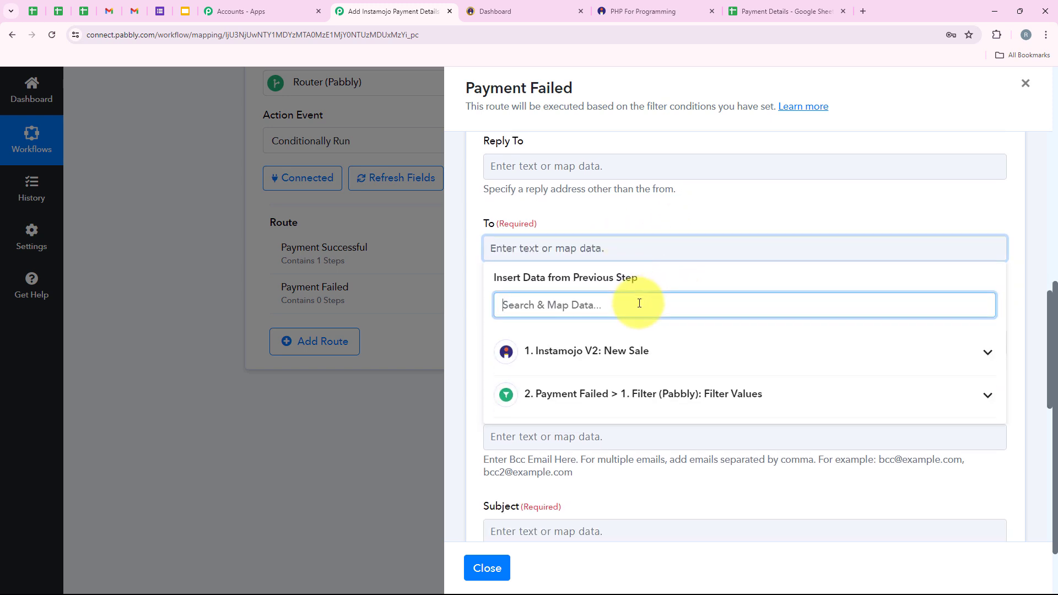
{"action": "type", "text": "EMAil"}
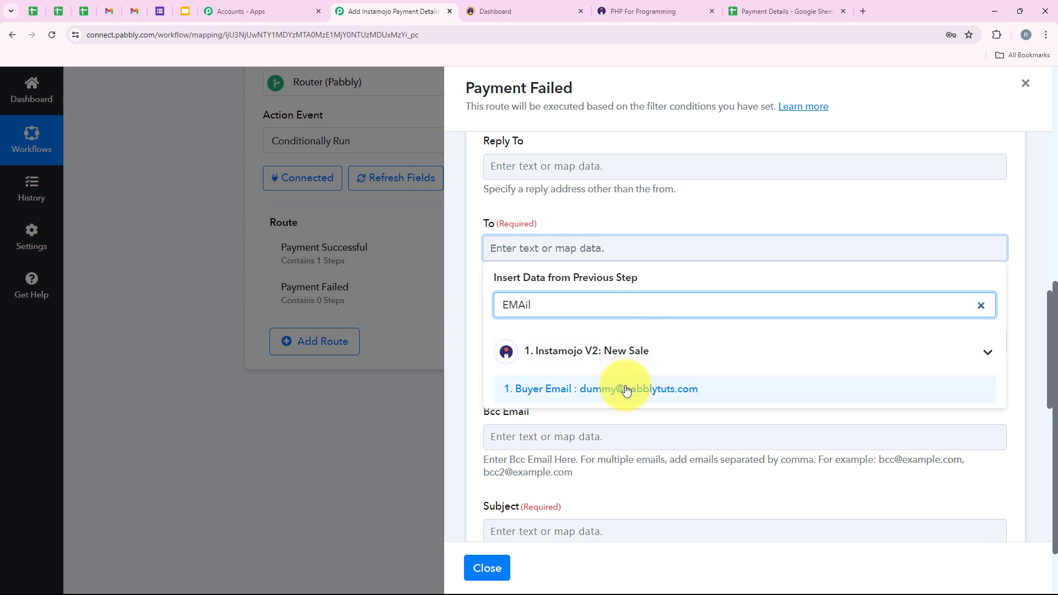
{"action": "left_click", "coordinate": [609, 389]}
{"action": "left_click", "coordinate": [613, 213]}
{"action": "scroll", "coordinate": [601, 281], "scroll_direction": "down", "scroll_amount": 1}
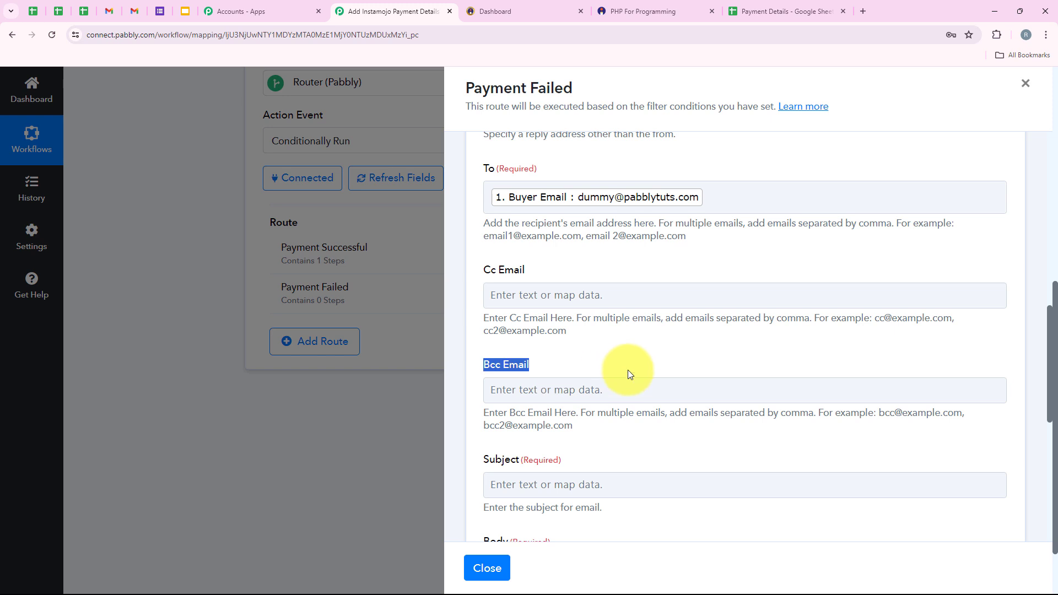
{"action": "scroll", "coordinate": [638, 361], "scroll_direction": "down", "scroll_amount": 1}
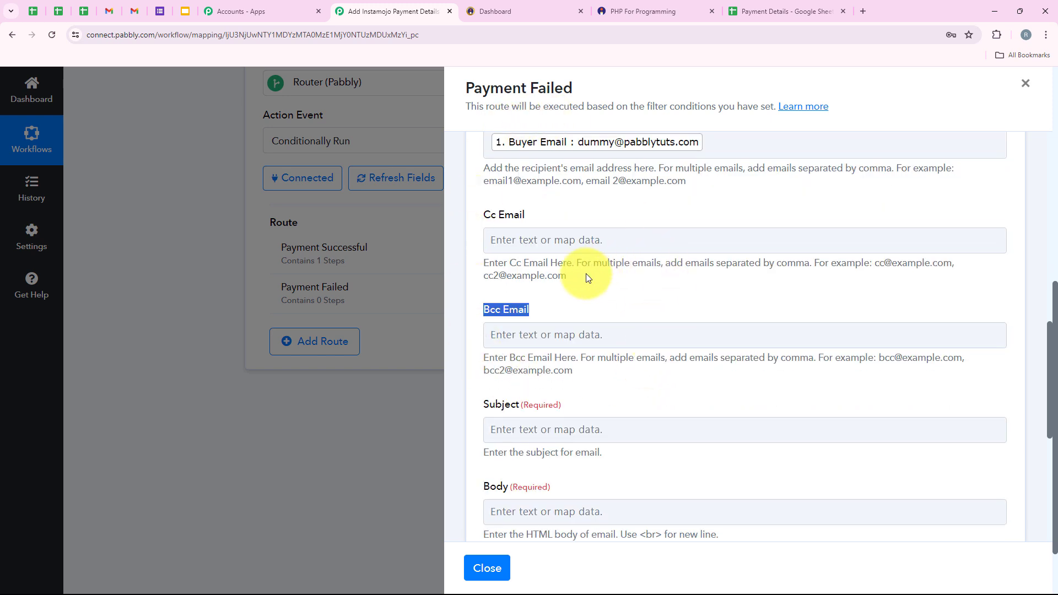
{"action": "scroll", "coordinate": [592, 292], "scroll_direction": "down", "scroll_amount": 2}
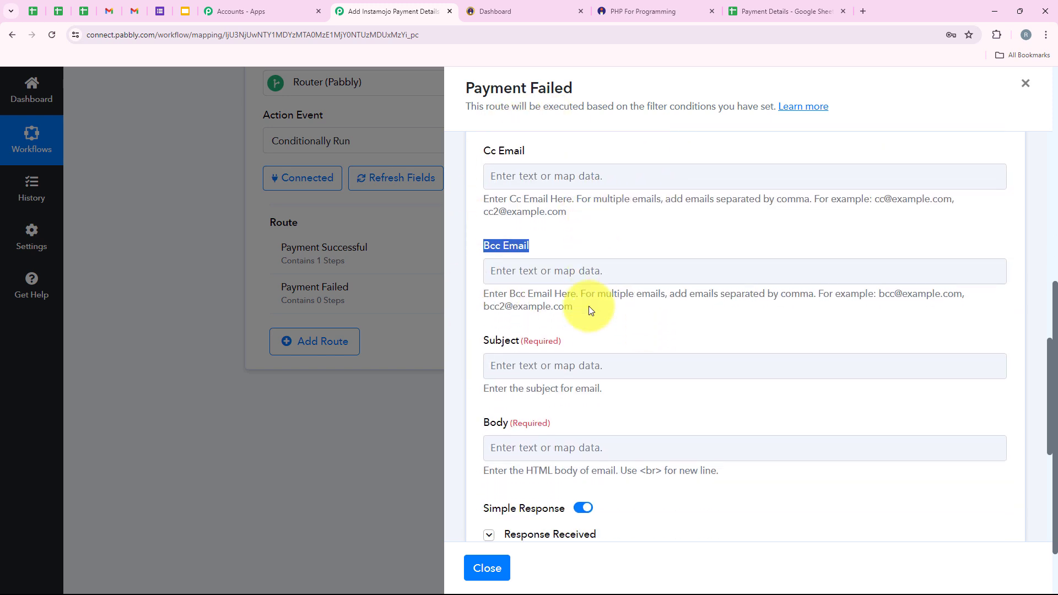
{"action": "left_click_drag", "start_coordinate": [483, 294], "coordinate": [518, 298]}
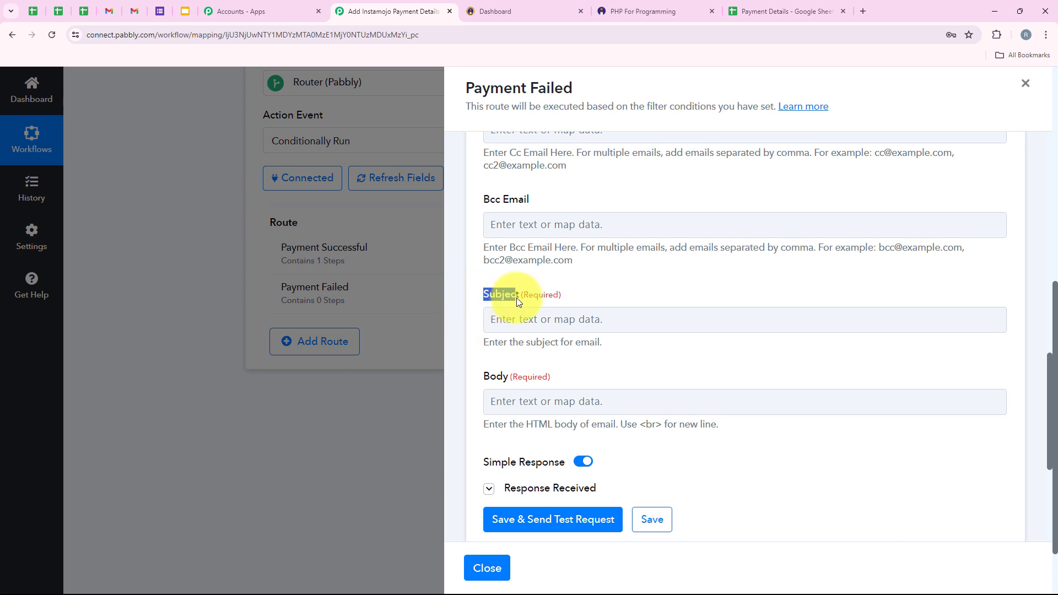
Paste the payment reminder subject line and delete its {Course Name} placeholder.
{"action": "left_click", "coordinate": [536, 321]}
{"action": "scroll", "coordinate": [551, 309], "scroll_direction": "down", "scroll_amount": 2}
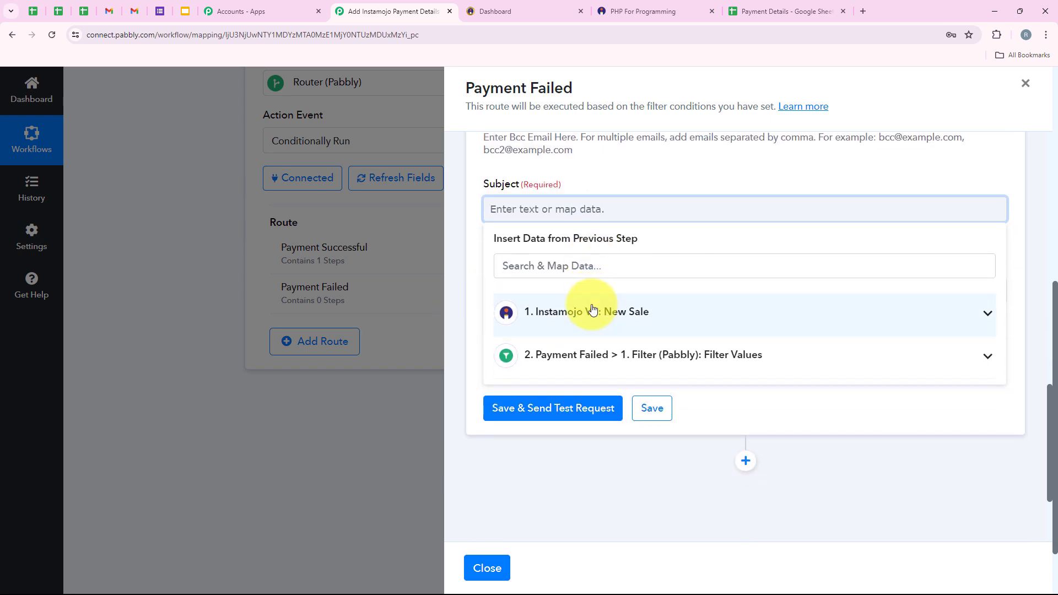
{"action": "type", "text": "{Course Name}! Enrollment Awaits! (Payment Reminder)"}
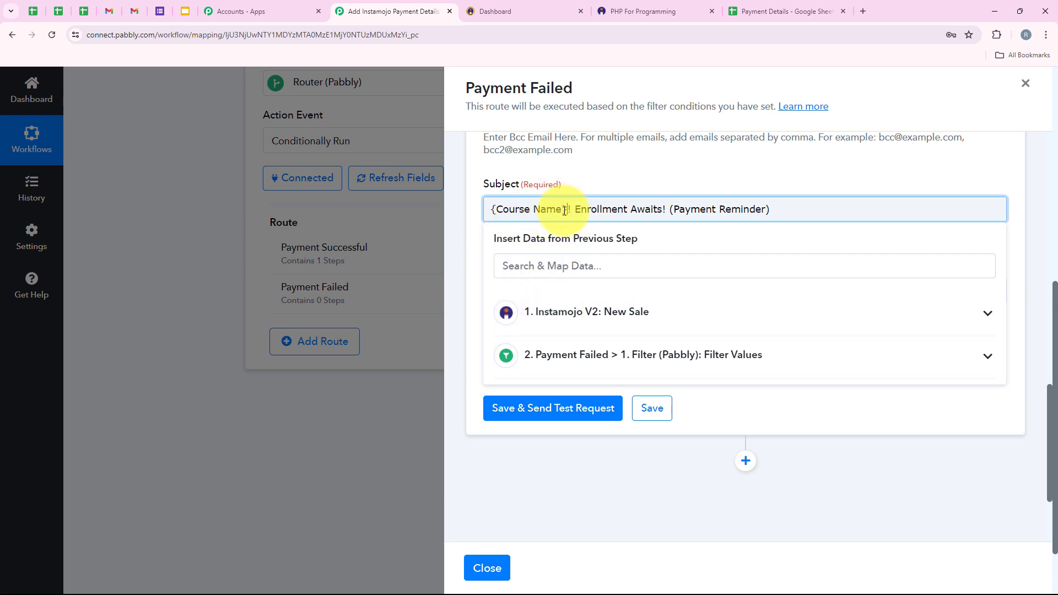
{"action": "left_click_drag", "start_coordinate": [568, 213], "coordinate": [465, 198]}
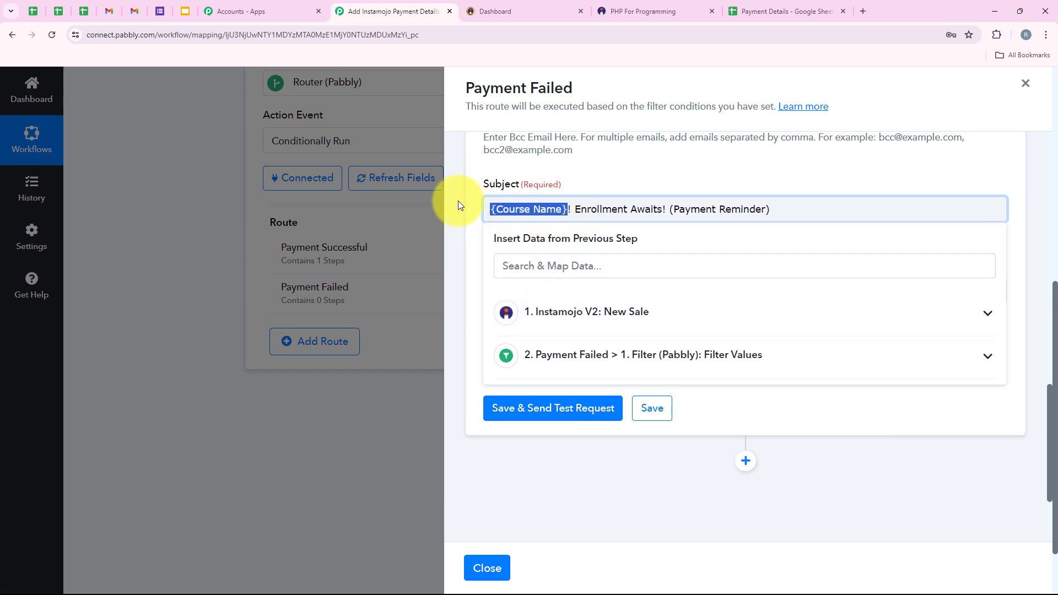
{"action": "key", "text": "BackSpace"}
Insert Details 0 Purpose into the subject in place of the course name, found by searching 'php'.
{"action": "left_click", "coordinate": [545, 272]}
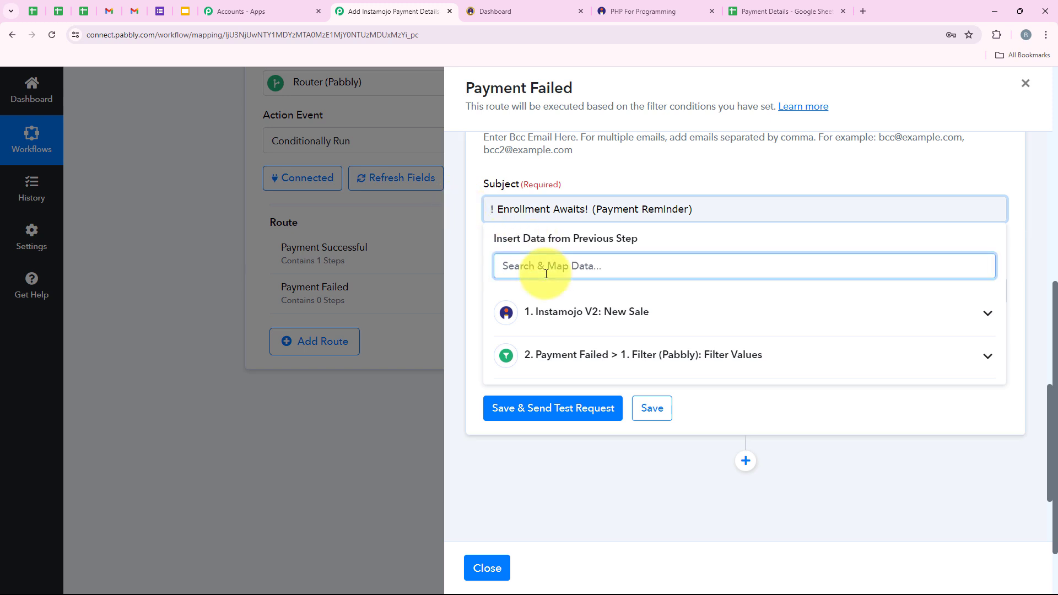
{"action": "type", "text": "php"}
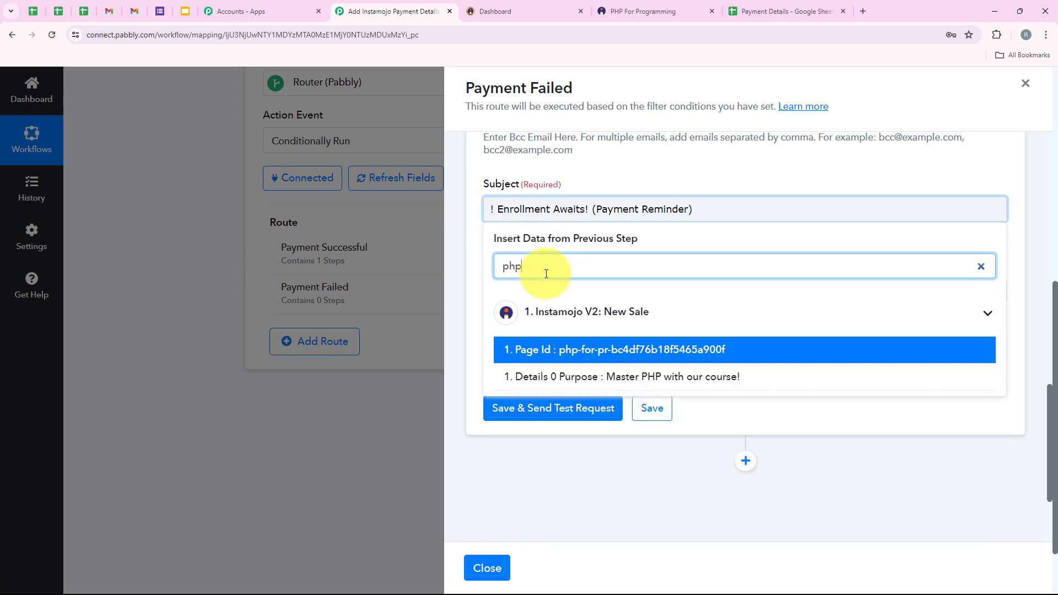
{"action": "left_click", "coordinate": [629, 381]}
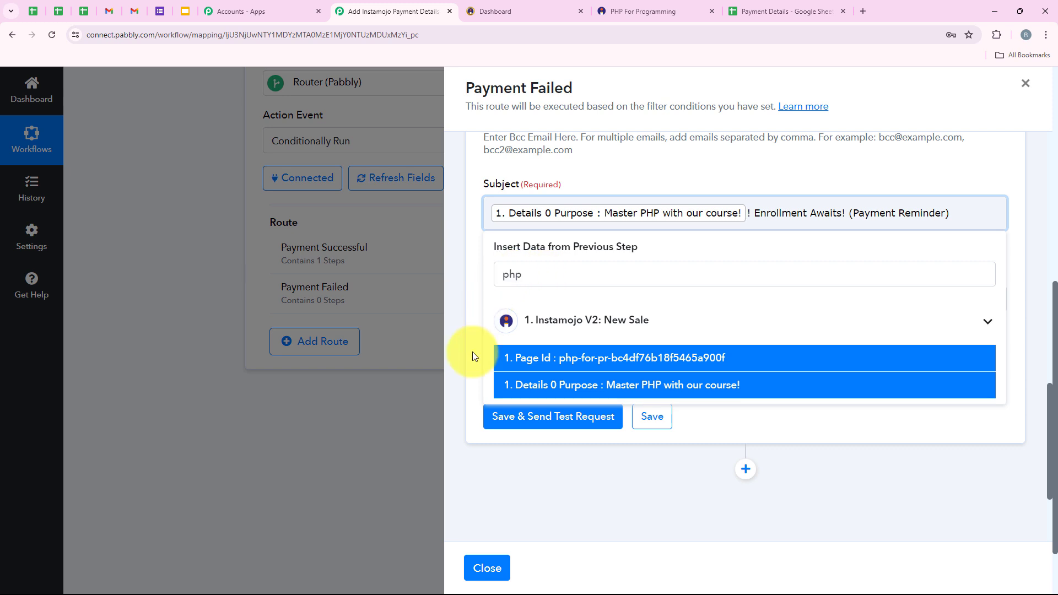
{"action": "left_click", "coordinate": [539, 473]}
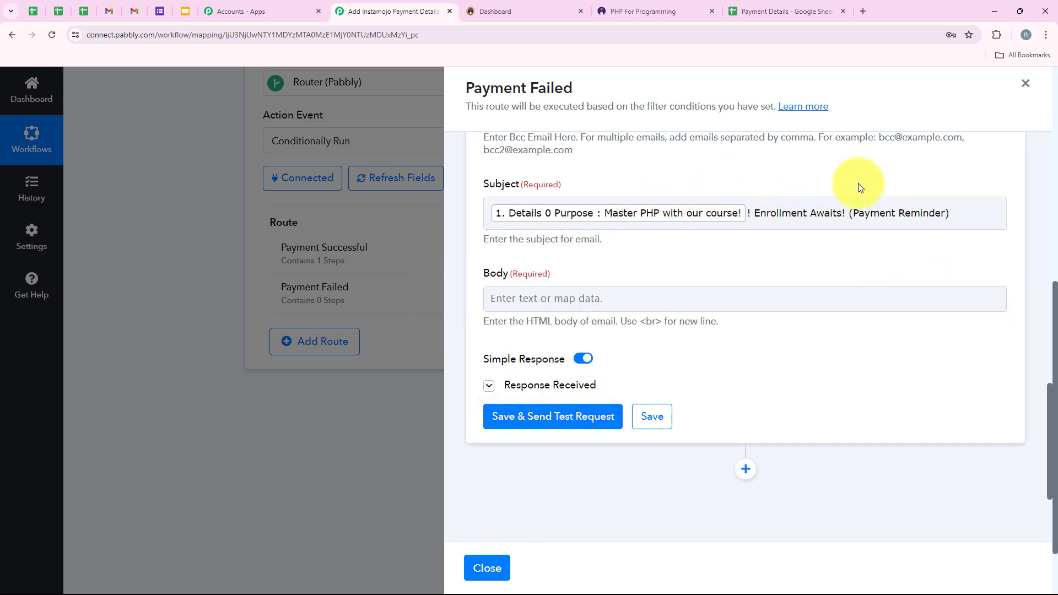
{"action": "left_click_drag", "start_coordinate": [846, 220], "coordinate": [984, 223]}
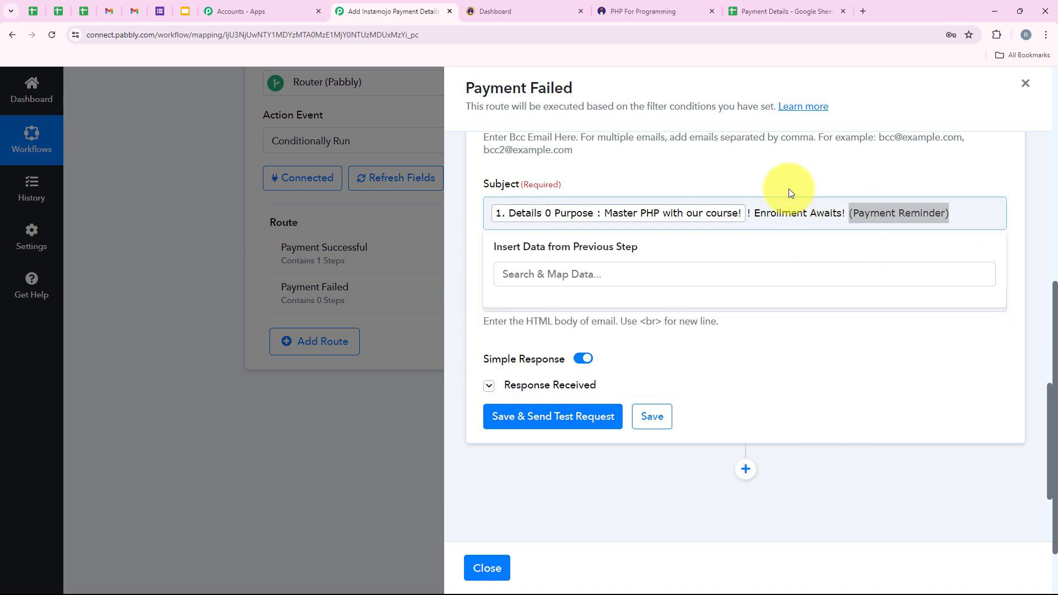
{"action": "left_click", "coordinate": [591, 292]}
{"action": "scroll", "coordinate": [598, 248], "scroll_direction": "down", "scroll_amount": 1}
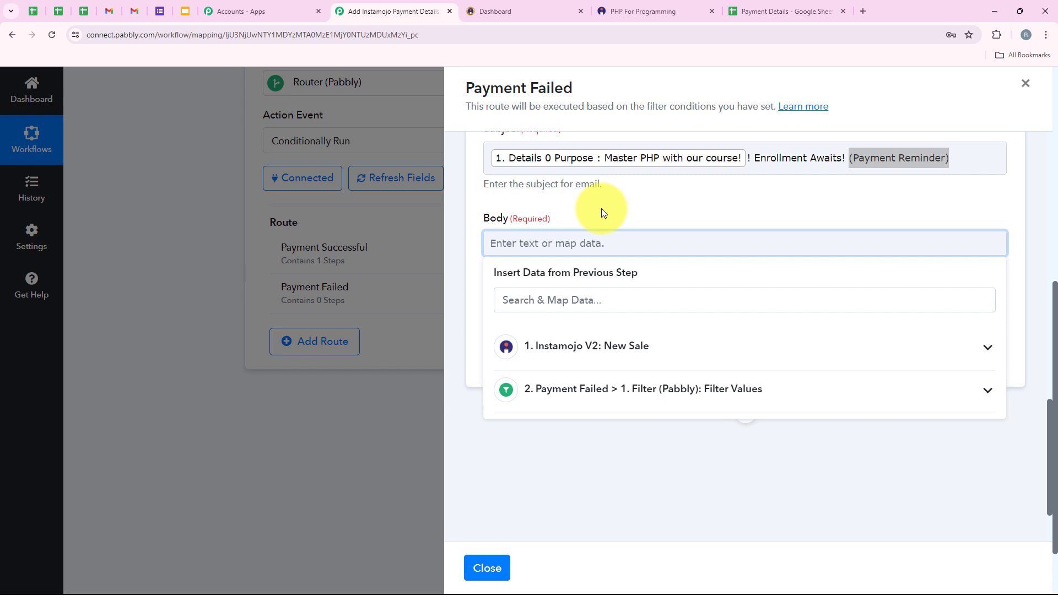
Paste the reminder message into Body and replace (Name) with the mapped Buyer Name.
{"action": "type", "text": "Hi (Name),  We're excited to welcome you to (Course Name) We noticed your recent enrollment, but the payment seems to have encountered an issue.  No worries! To secure your spot and access the amazing learning experience of (Course Name), simply reply to this email and we'll be happy to assist you with completing your payment.  We can't wait to have you join the class!  Sincerely, The EduFirst Team"}
{"action": "scroll", "coordinate": [601, 208], "scroll_direction": "up", "scroll_amount": 1}
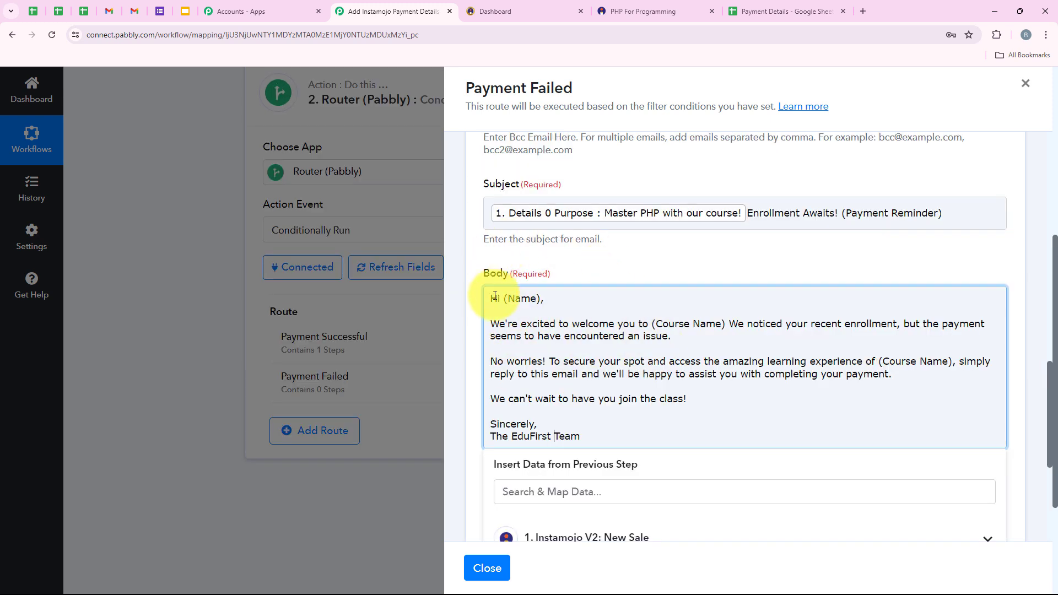
{"action": "left_click_drag", "start_coordinate": [505, 299], "coordinate": [541, 299]}
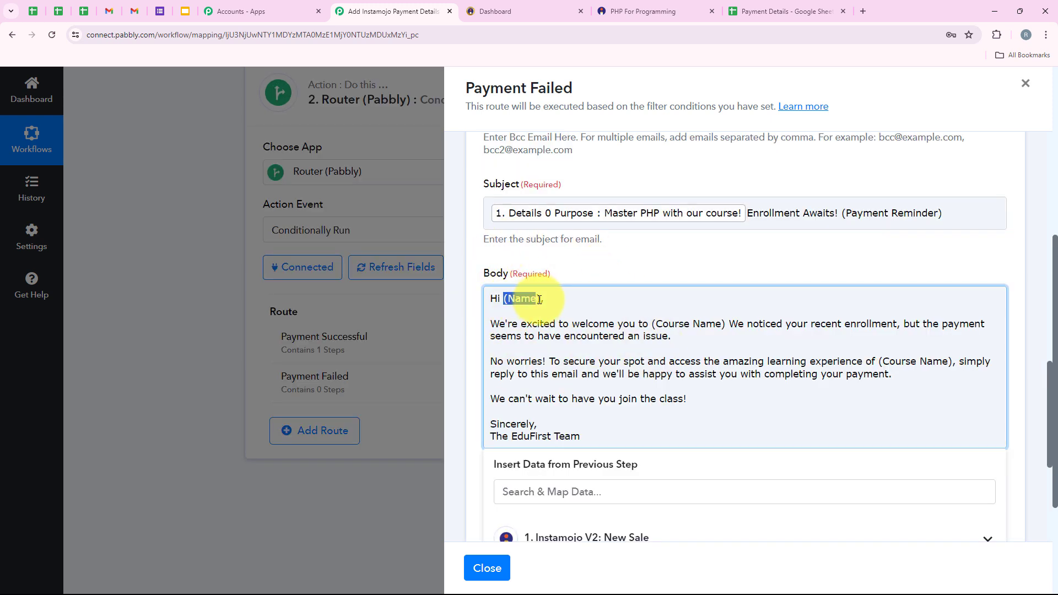
{"action": "left_click", "coordinate": [545, 481]}
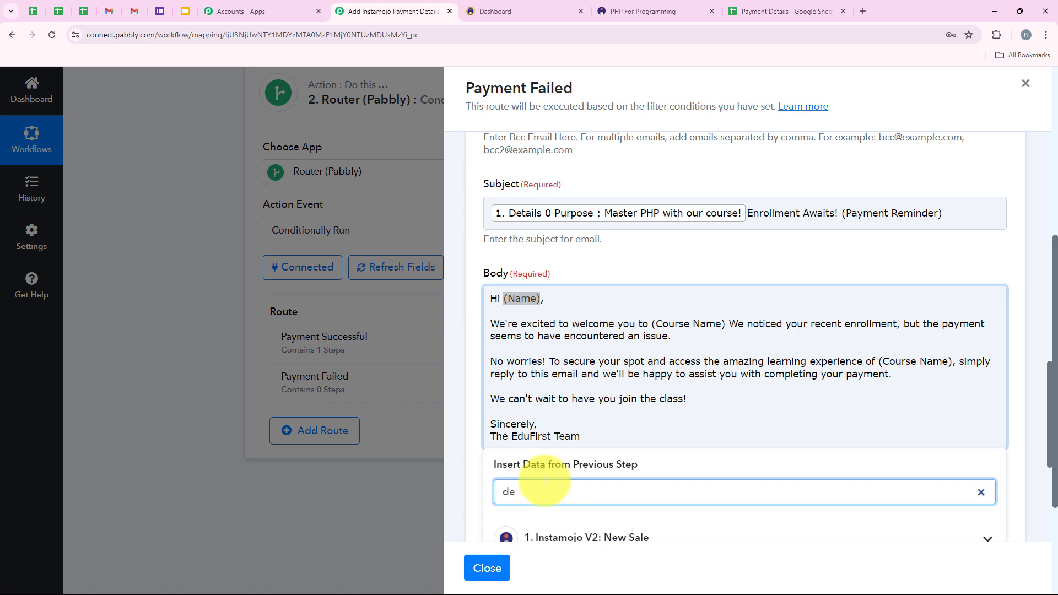
{"action": "type", "text": "dumm"}
{"action": "scroll", "coordinate": [609, 361], "scroll_direction": "down", "scroll_amount": 3}
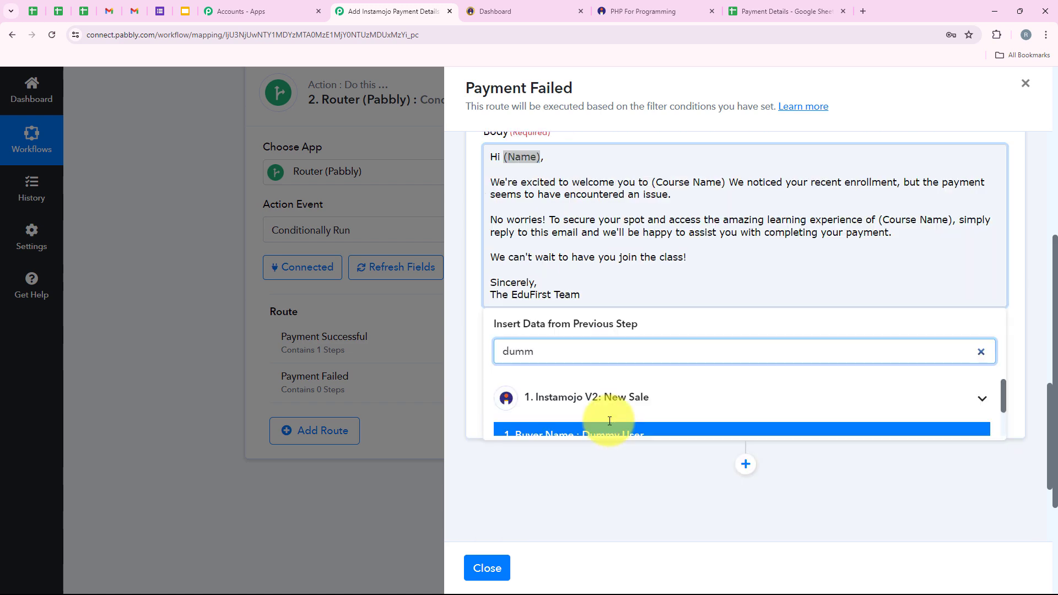
{"action": "left_click", "coordinate": [613, 356]}
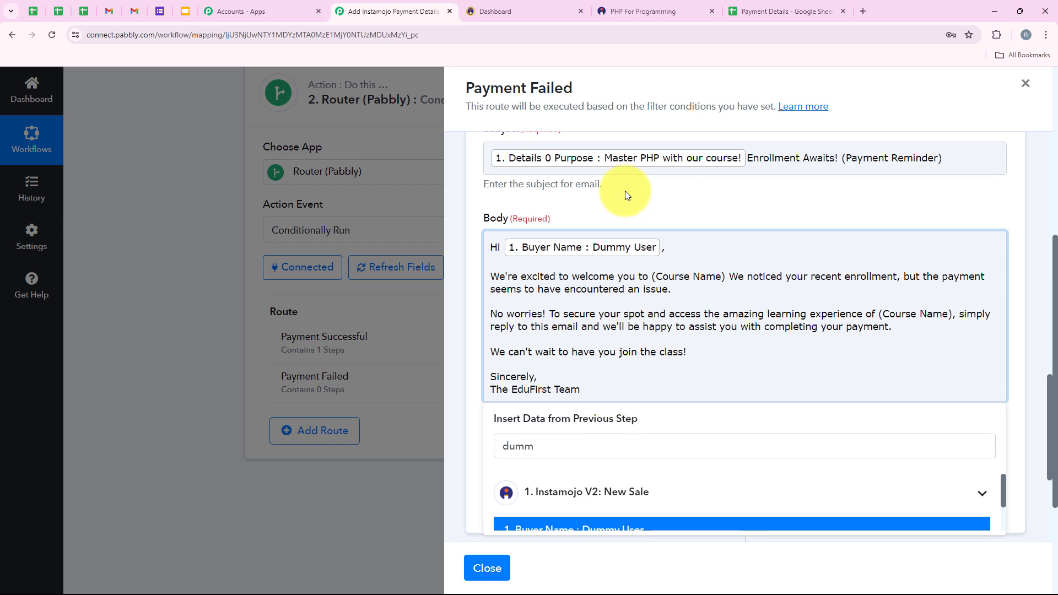
{"action": "left_click", "coordinate": [593, 209]}
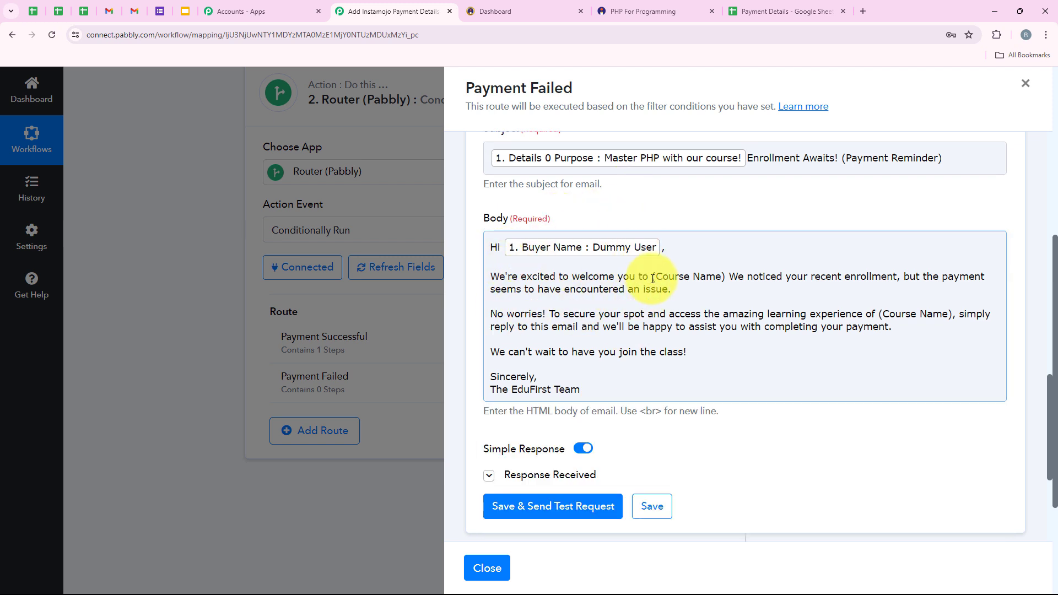
Replace the first (Course Name) in the body with Details 0 Purpose.
{"action": "left_click_drag", "start_coordinate": [654, 279], "coordinate": [718, 281]}
{"action": "left_click", "coordinate": [530, 448]}
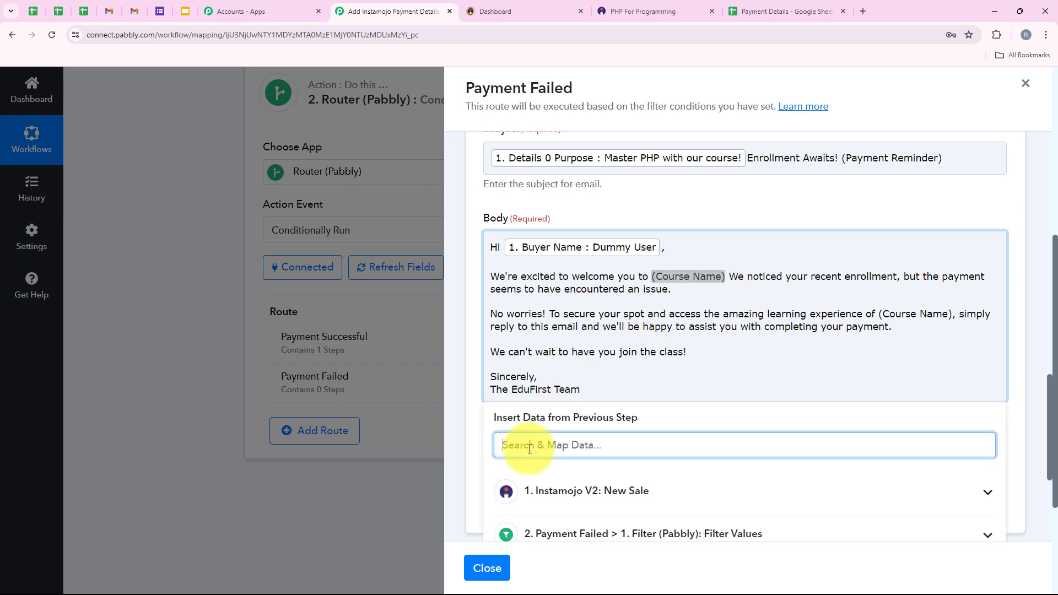
{"action": "type", "text": "php"}
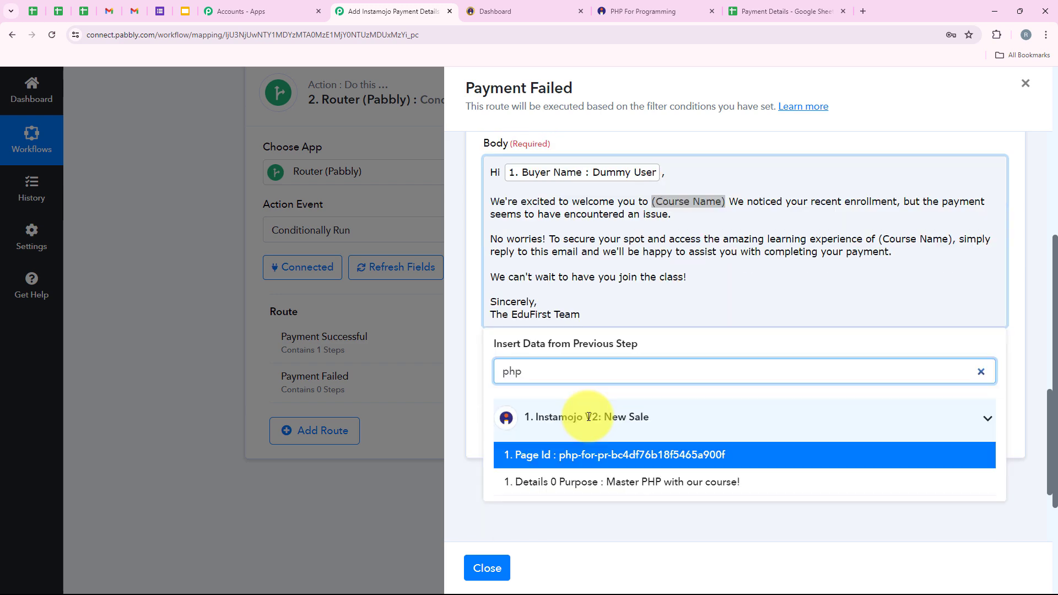
{"action": "scroll", "coordinate": [579, 429], "scroll_direction": "down", "scroll_amount": 1}
{"action": "left_click", "coordinate": [626, 448]}
{"action": "scroll", "coordinate": [731, 324], "scroll_direction": "up", "scroll_amount": 1}
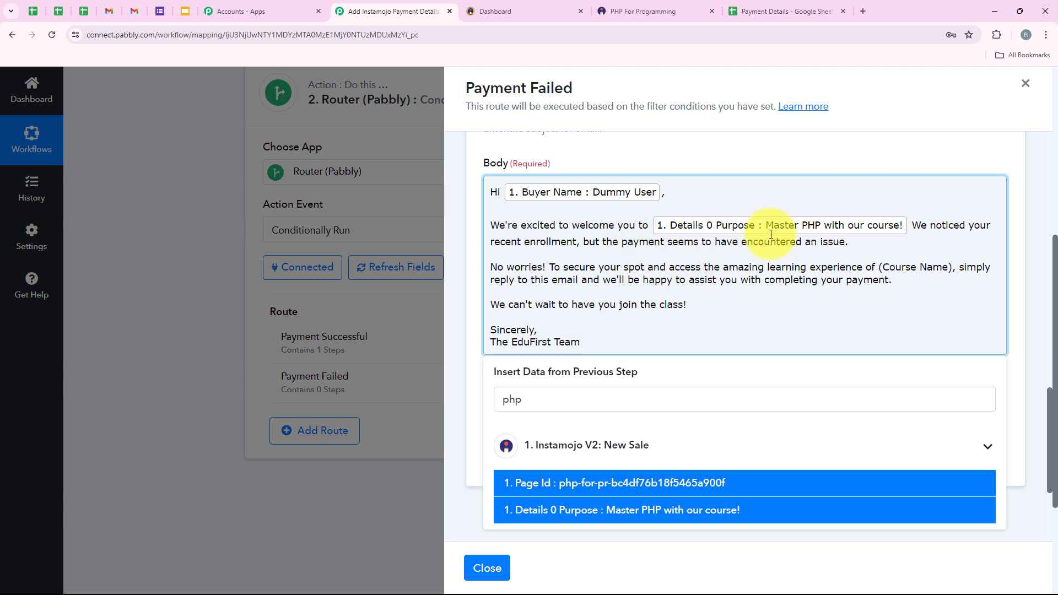
{"action": "left_click", "coordinate": [536, 256]}
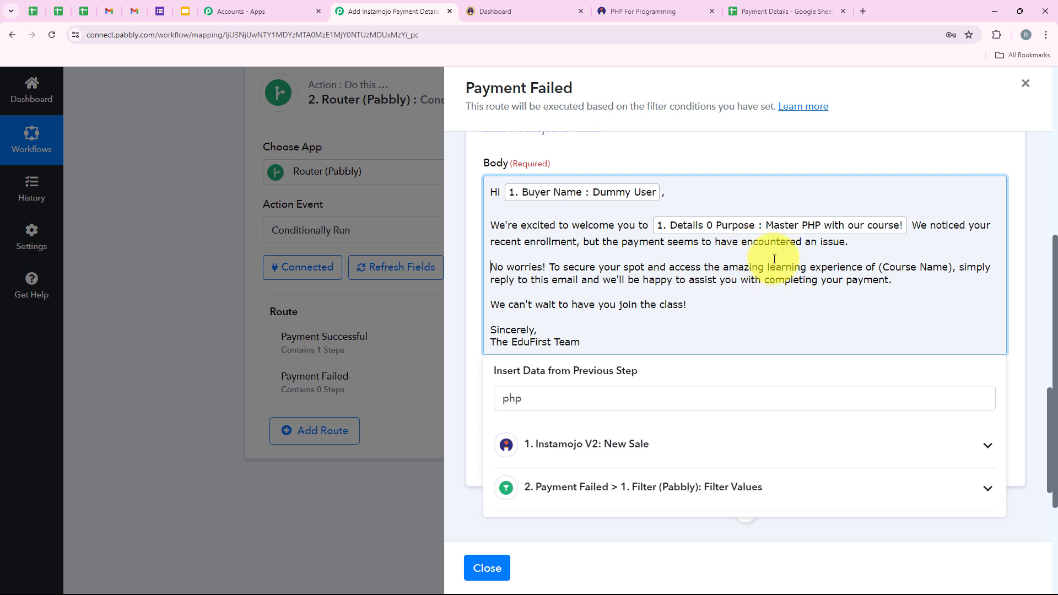
Replace the second (Course Name) with Details 0 Purpose from the New Sale step too.
{"action": "left_click_drag", "start_coordinate": [879, 268], "coordinate": [957, 271]}
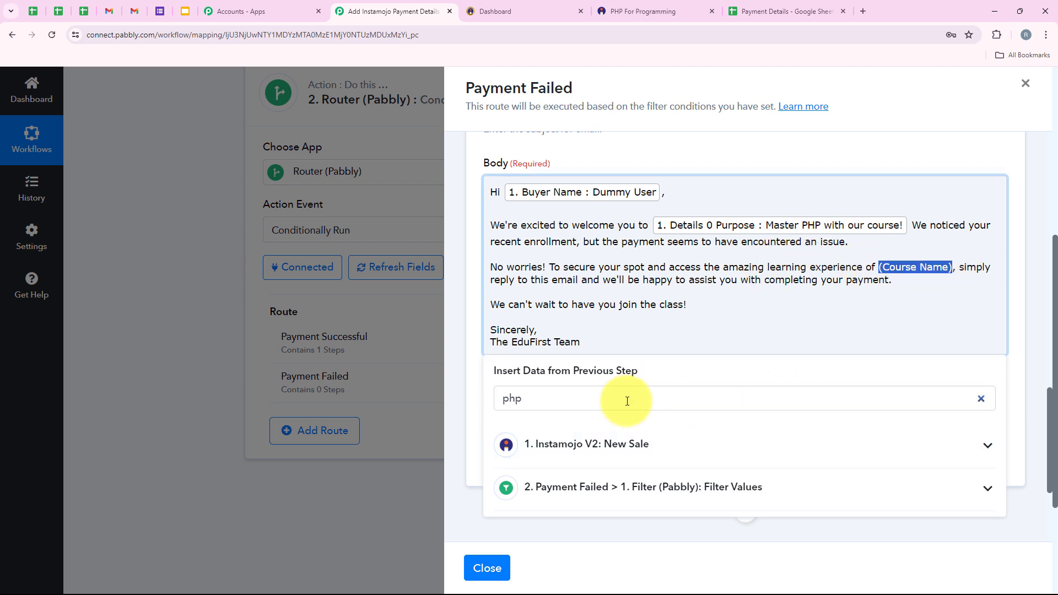
{"action": "left_click", "coordinate": [586, 444]}
{"action": "left_click", "coordinate": [621, 524]}
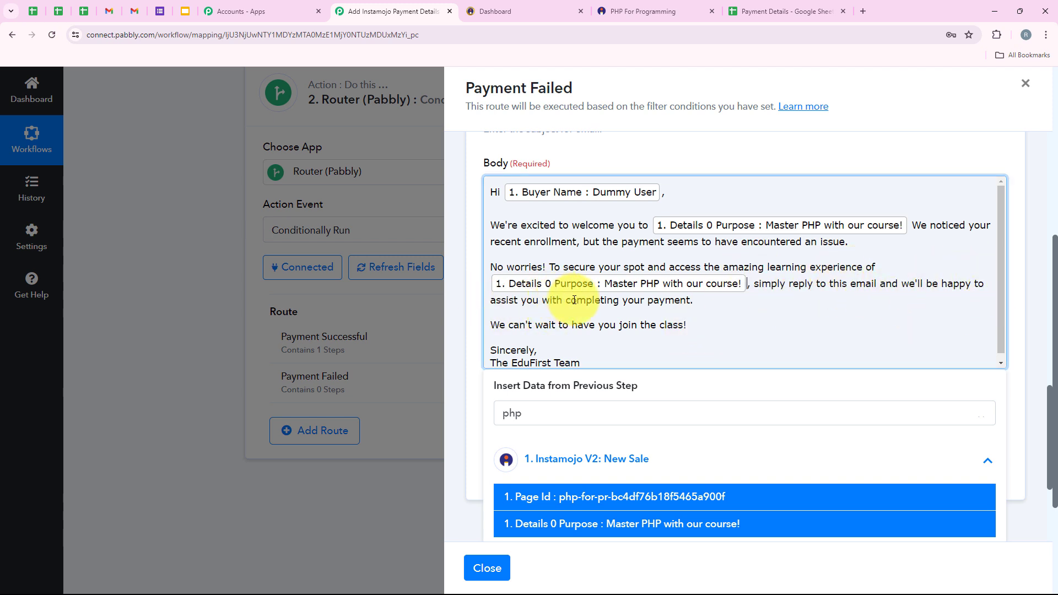
{"action": "scroll", "coordinate": [606, 348], "scroll_direction": "down", "scroll_amount": 1}
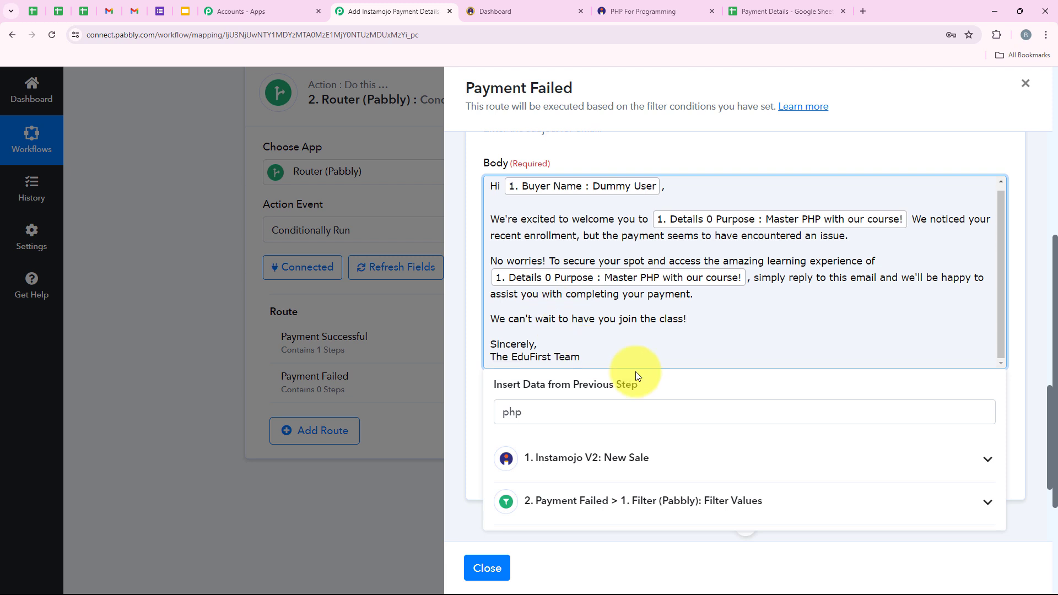
{"action": "left_click", "coordinate": [680, 332]}
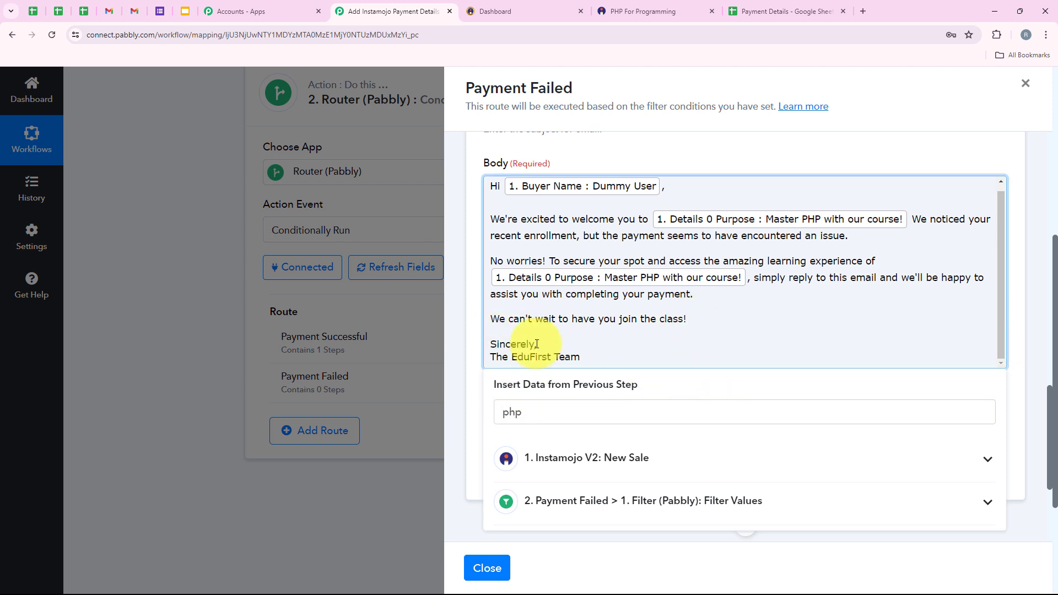
{"action": "left_click", "coordinate": [744, 151]}
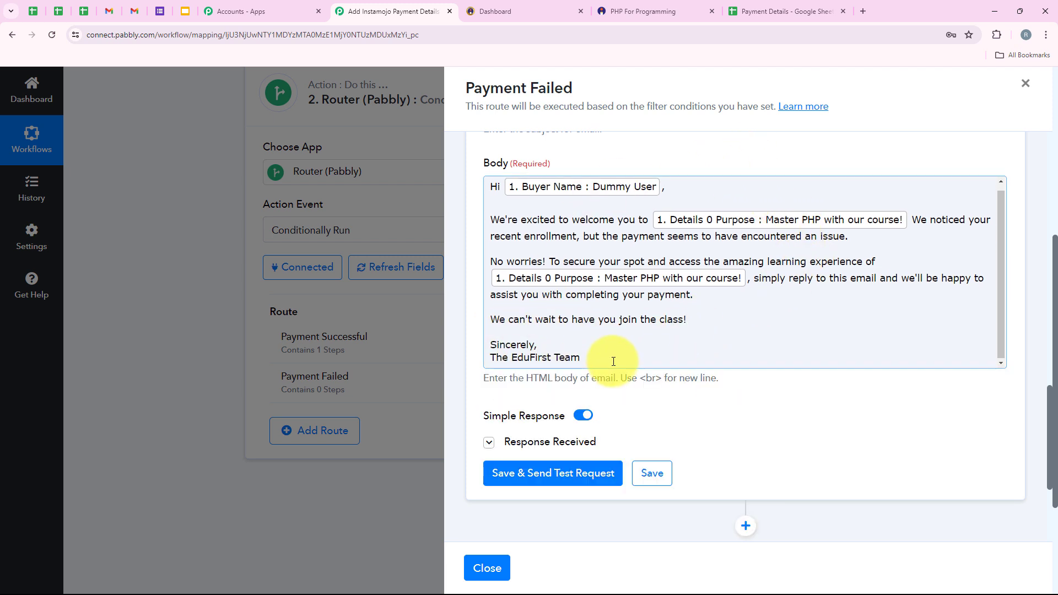
{"action": "scroll", "coordinate": [625, 345], "scroll_direction": "up", "scroll_amount": 1}
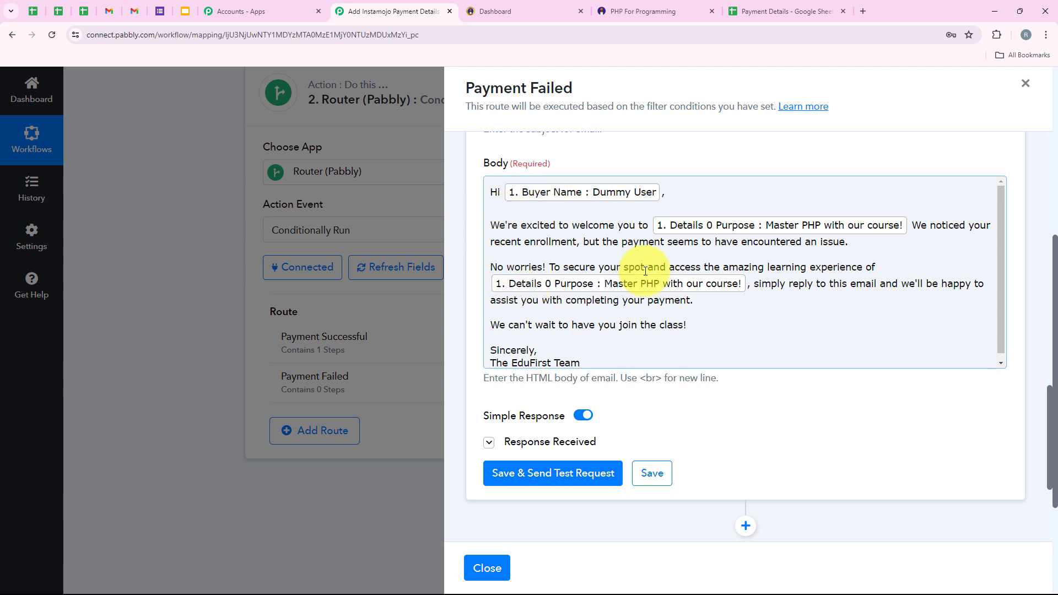
{"action": "left_click_drag", "start_coordinate": [485, 378], "coordinate": [694, 398]}
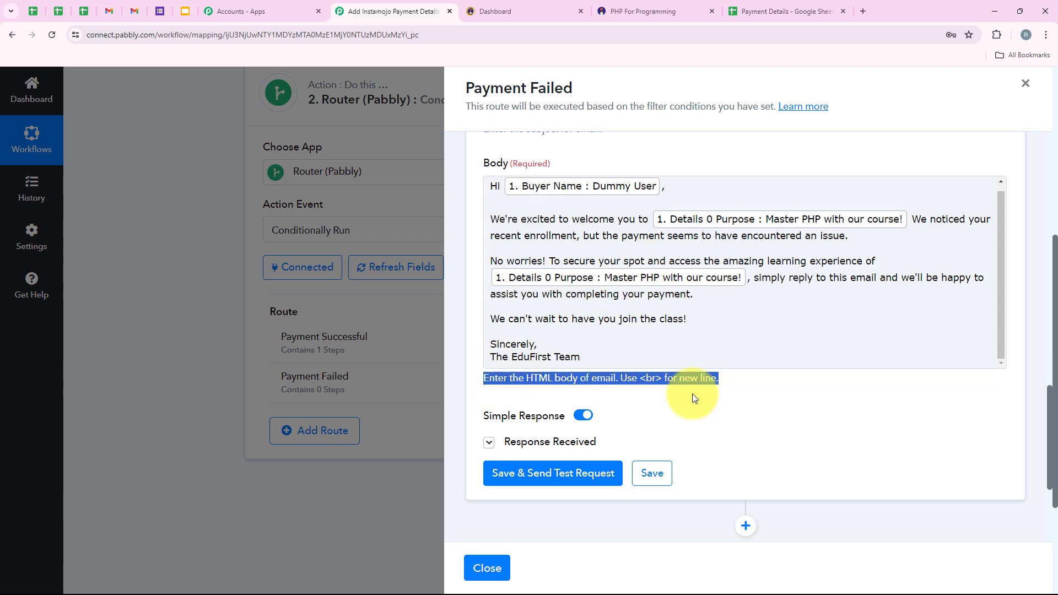
Send a test email from the reminder step and confirm the success status in the response.
{"action": "left_click", "coordinate": [501, 381]}
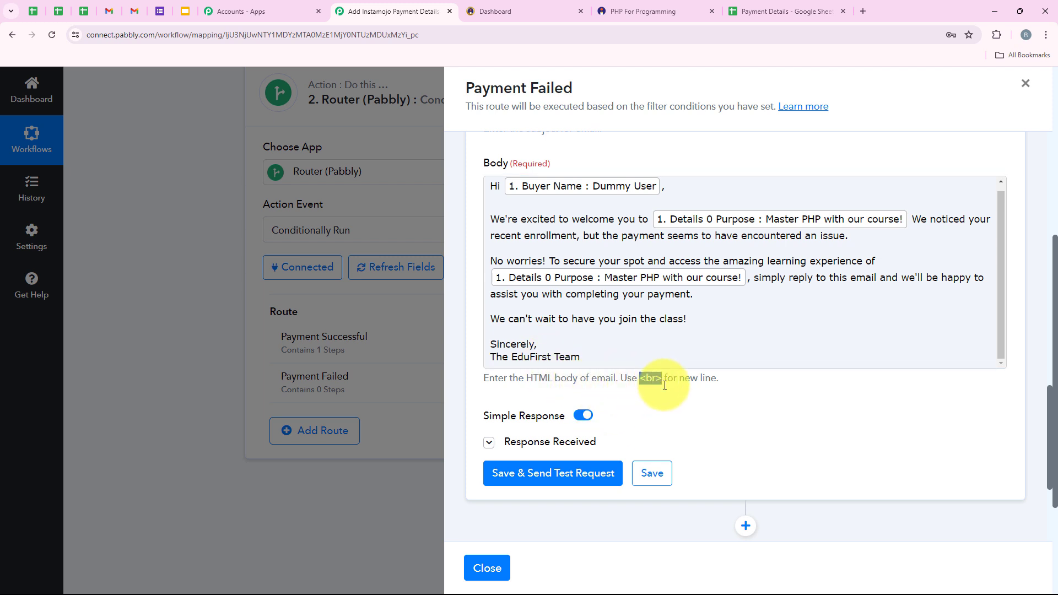
{"action": "left_click", "coordinate": [665, 188]}
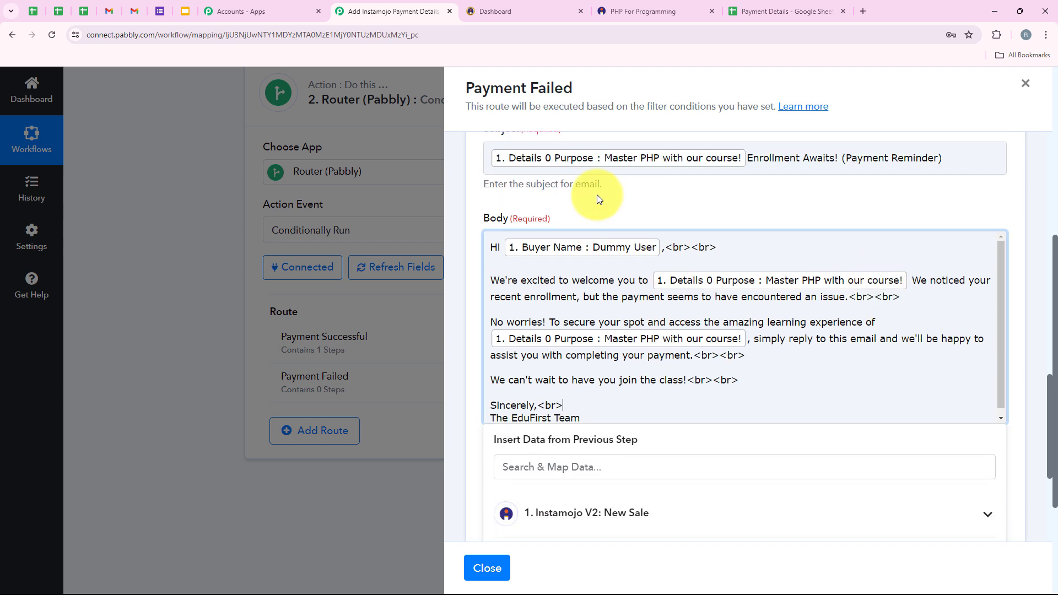
{"action": "scroll", "coordinate": [643, 230], "scroll_direction": "down", "scroll_amount": 1}
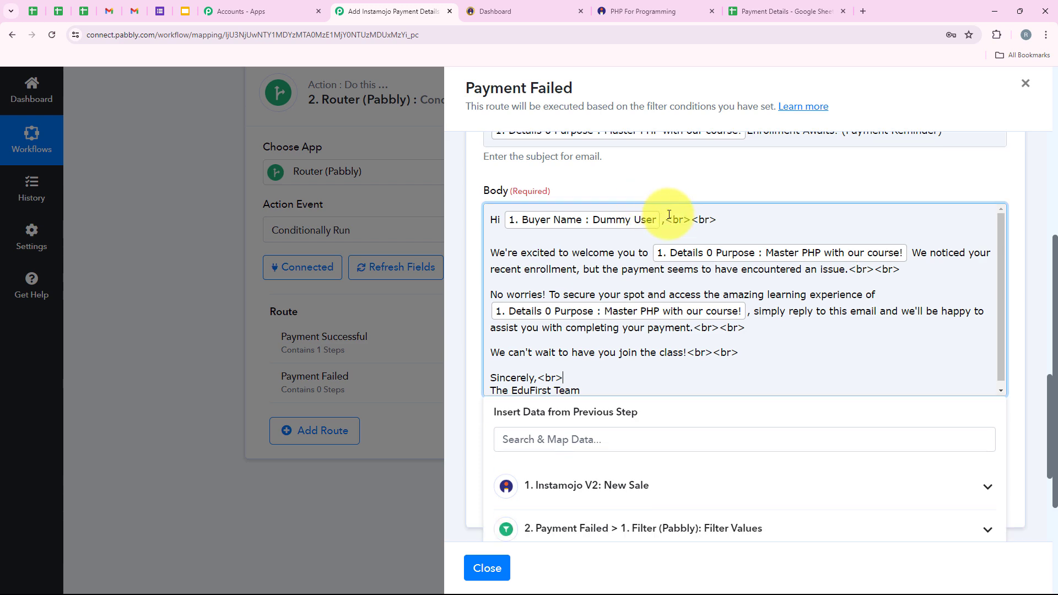
{"action": "left_click", "coordinate": [640, 157]}
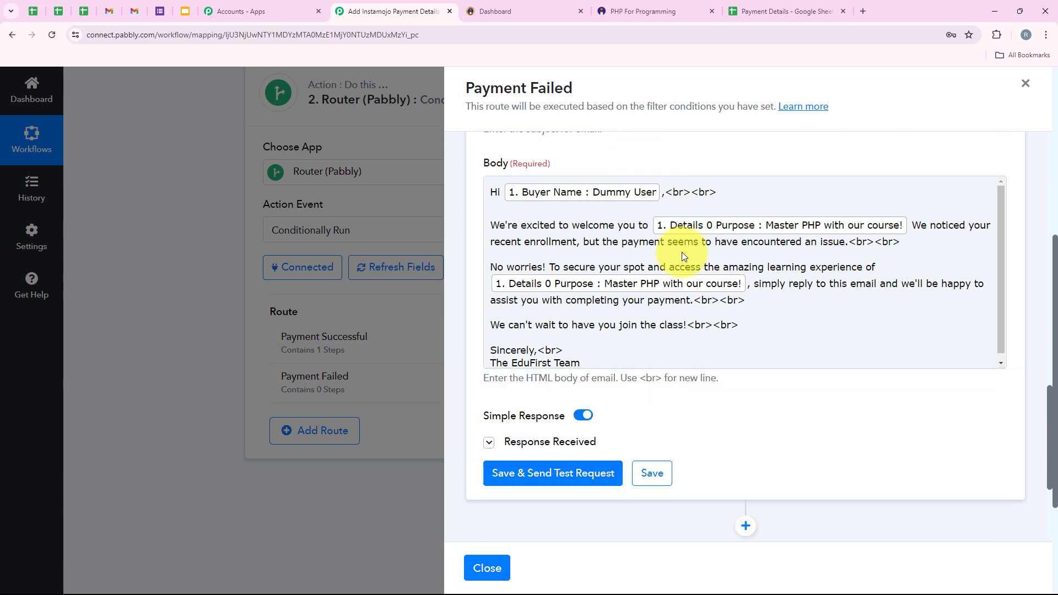
{"action": "left_click", "coordinate": [562, 471]}
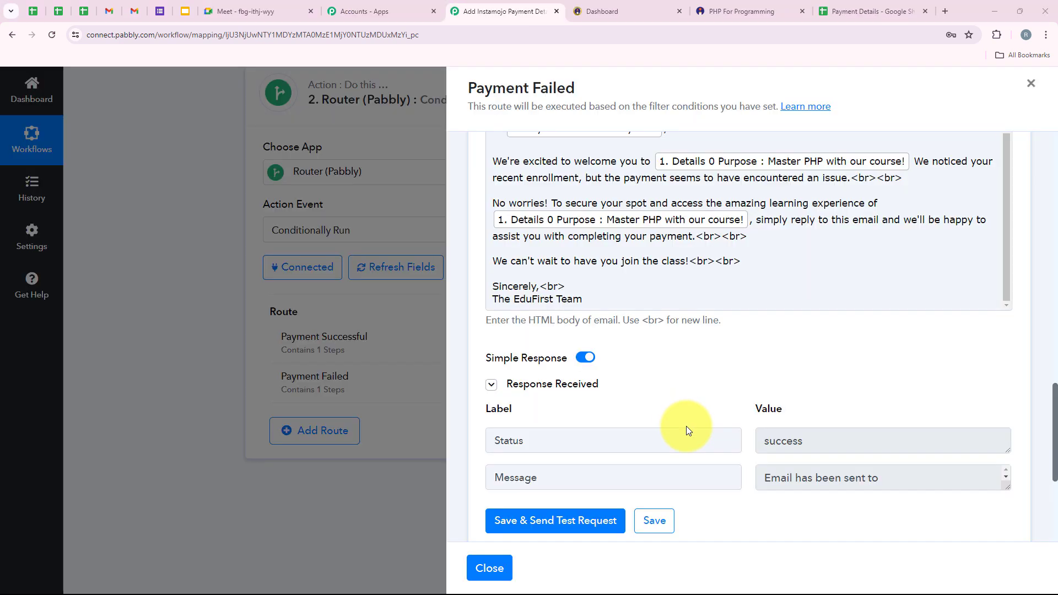
{"action": "scroll", "coordinate": [907, 473], "scroll_direction": "down", "scroll_amount": 1}
{"action": "scroll", "coordinate": [951, 474], "scroll_direction": "up", "scroll_amount": 1}
{"action": "scroll", "coordinate": [931, 486], "scroll_direction": "down", "scroll_amount": 1}
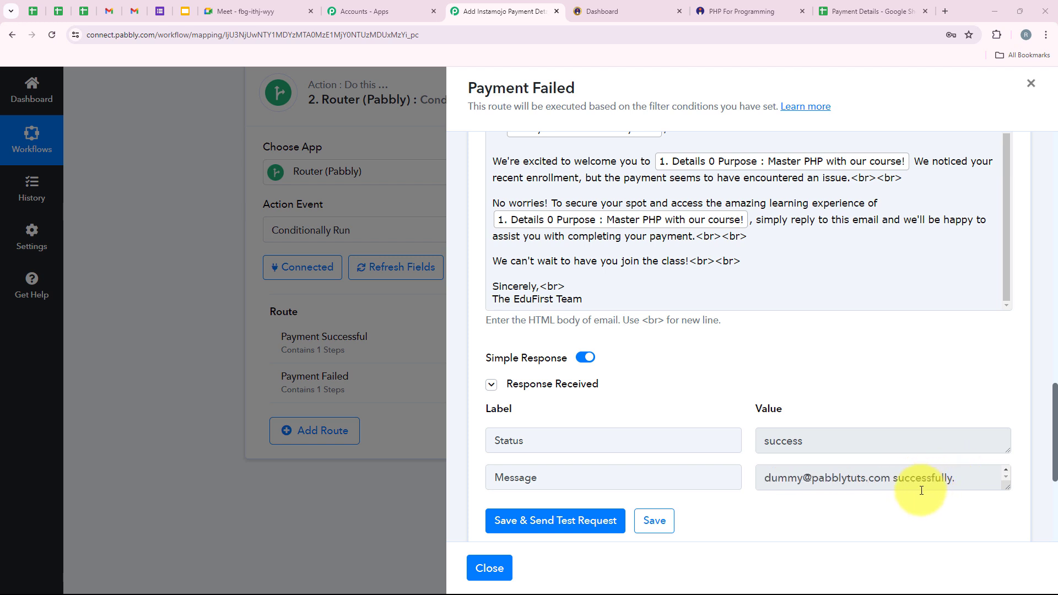
{"action": "scroll", "coordinate": [957, 478], "scroll_direction": "up", "scroll_amount": 1}
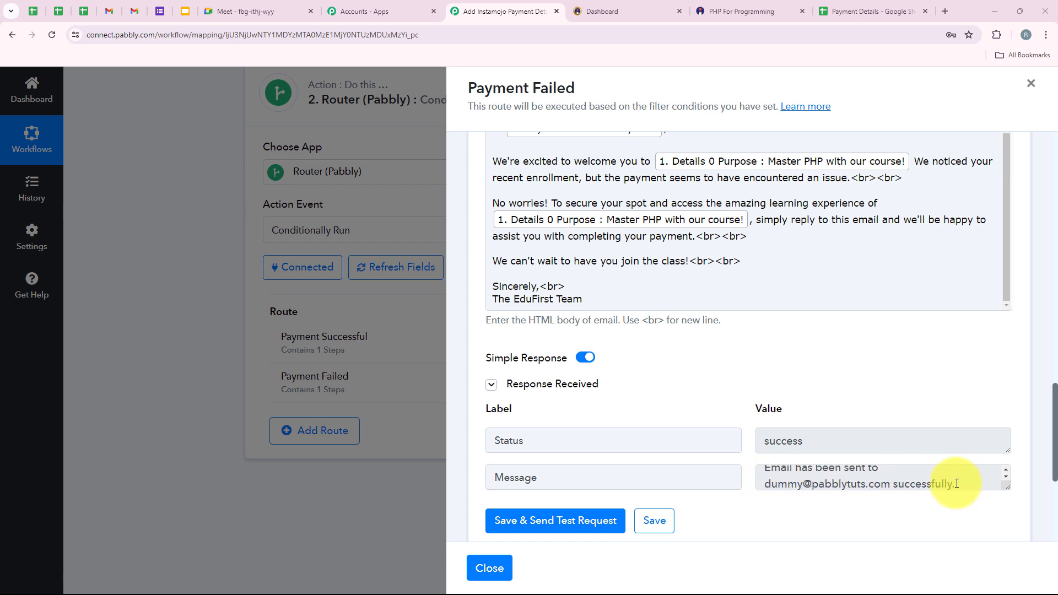
{"action": "left_click_drag", "start_coordinate": [824, 447], "coordinate": [669, 447]}
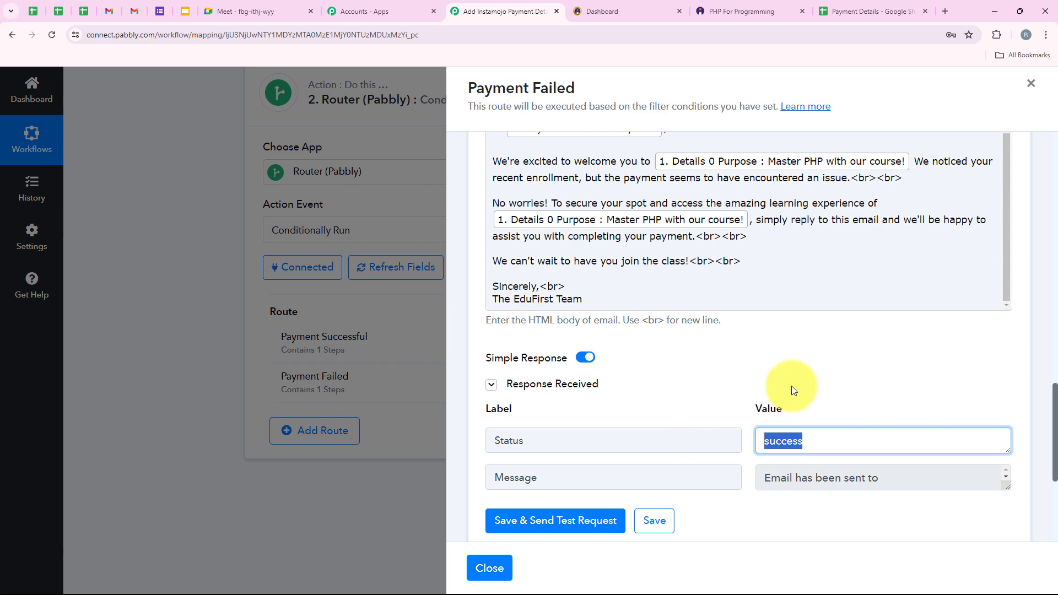
{"action": "left_click", "coordinate": [791, 386]}
Save the email step, acknowledge the confirmation, and close the Payment Failed panel.
{"action": "left_click", "coordinate": [648, 524]}
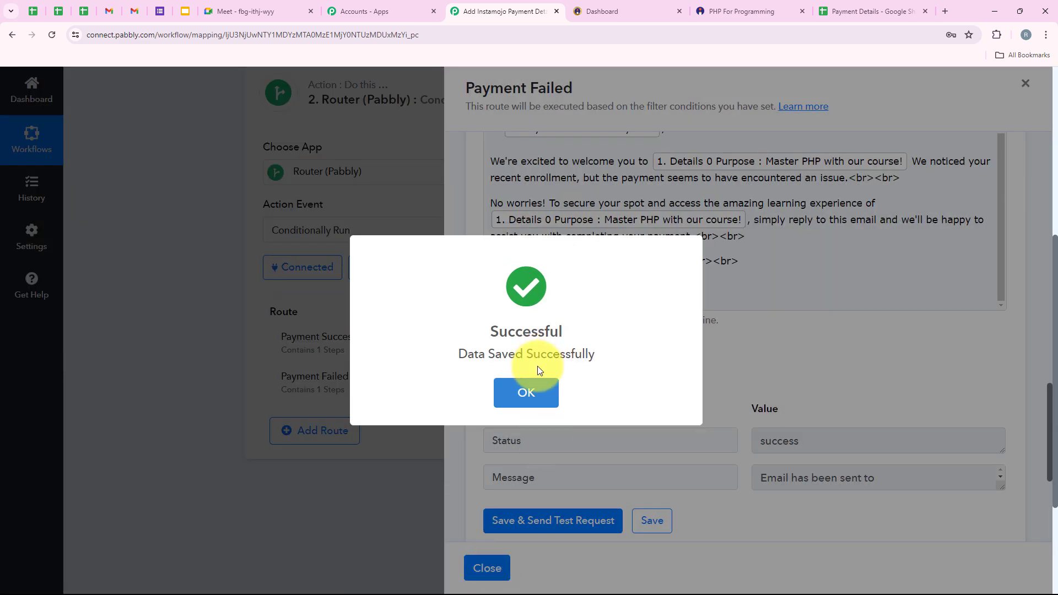
{"action": "left_click", "coordinate": [527, 389]}
{"action": "left_click", "coordinate": [488, 567]}
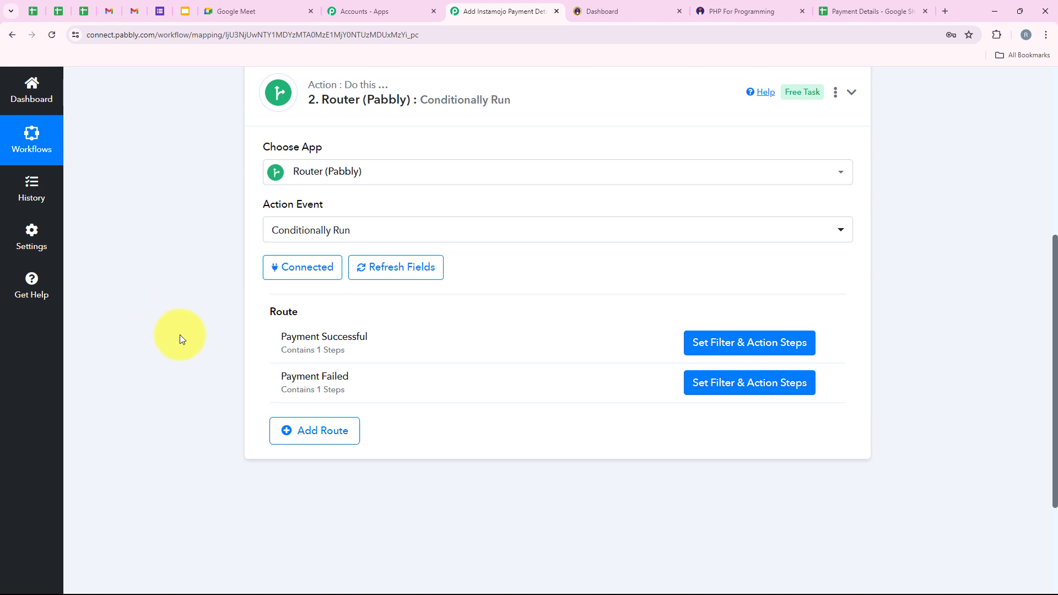
Open the EduFirst payment reminder test email in Gmail, check the greeting name, then return to Pabbly.
{"action": "left_click", "coordinate": [134, 11]}
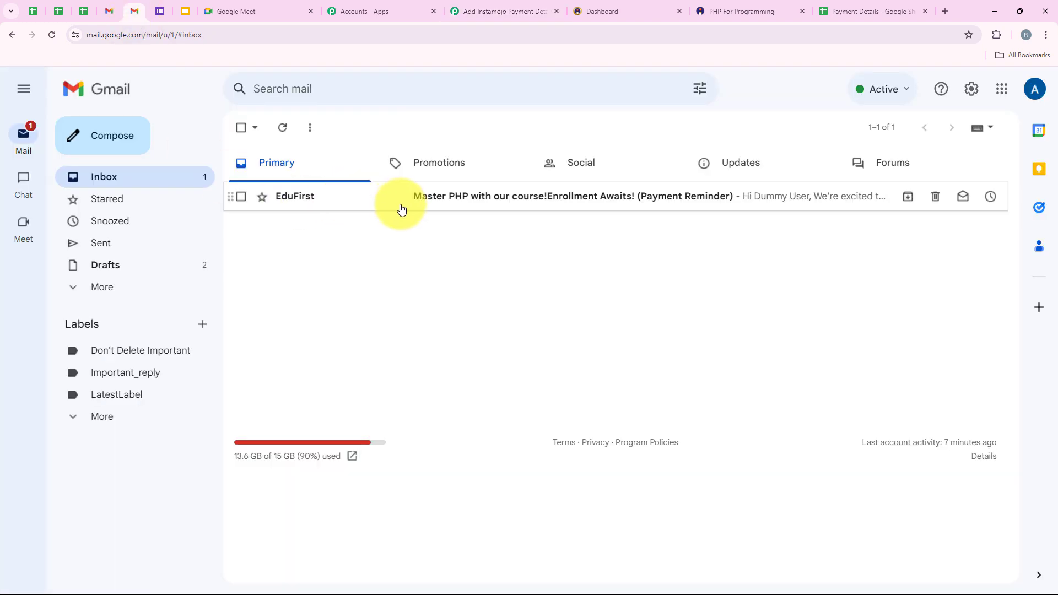
{"action": "left_click", "coordinate": [610, 208]}
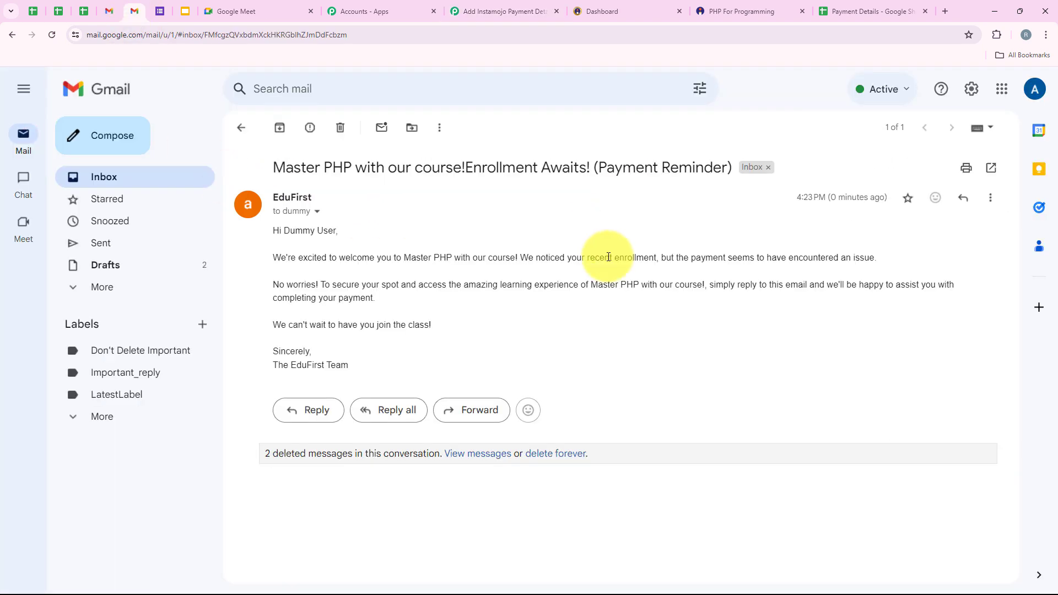
{"action": "left_click_drag", "start_coordinate": [285, 232], "coordinate": [342, 231]}
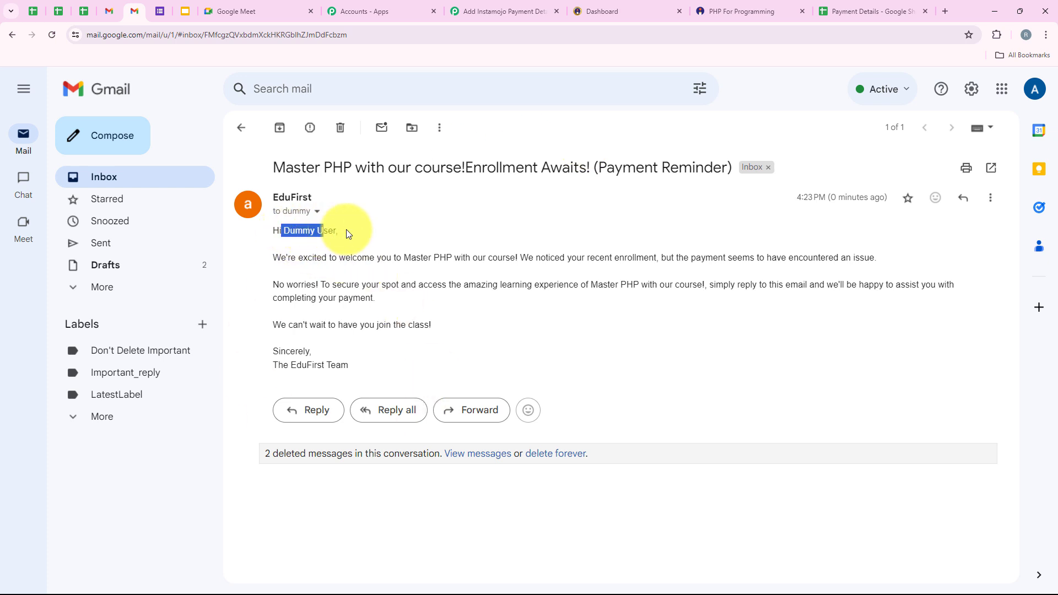
{"action": "left_click", "coordinate": [286, 231]}
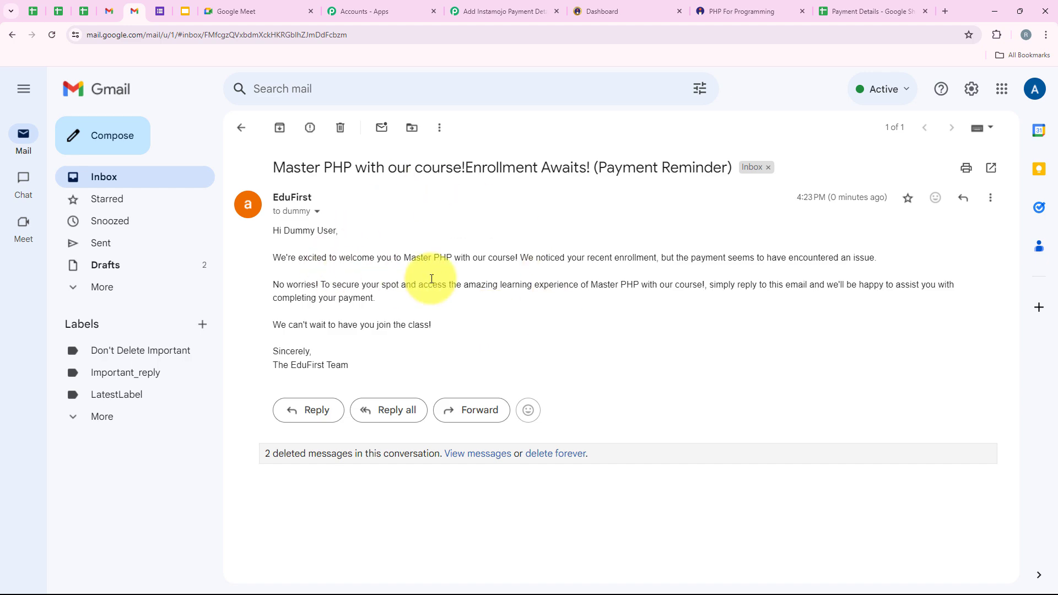
{"action": "left_click", "coordinate": [460, 11]}
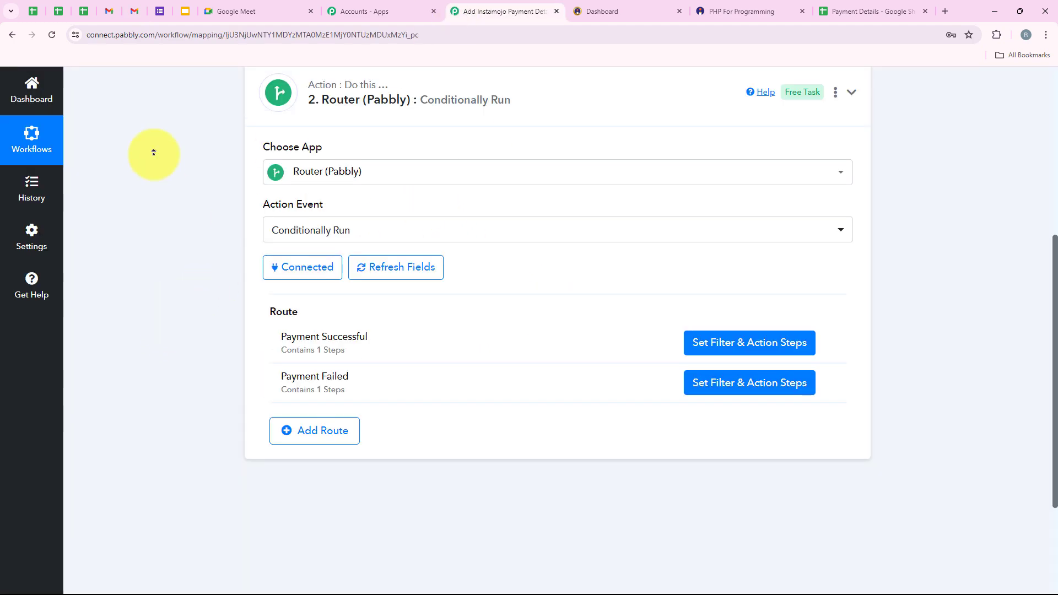
Scroll to the top and collapse the Router step to view the whole workflow.
{"action": "scroll", "coordinate": [153, 151], "scroll_direction": "up", "scroll_amount": 6}
{"action": "left_click", "coordinate": [402, 404]}
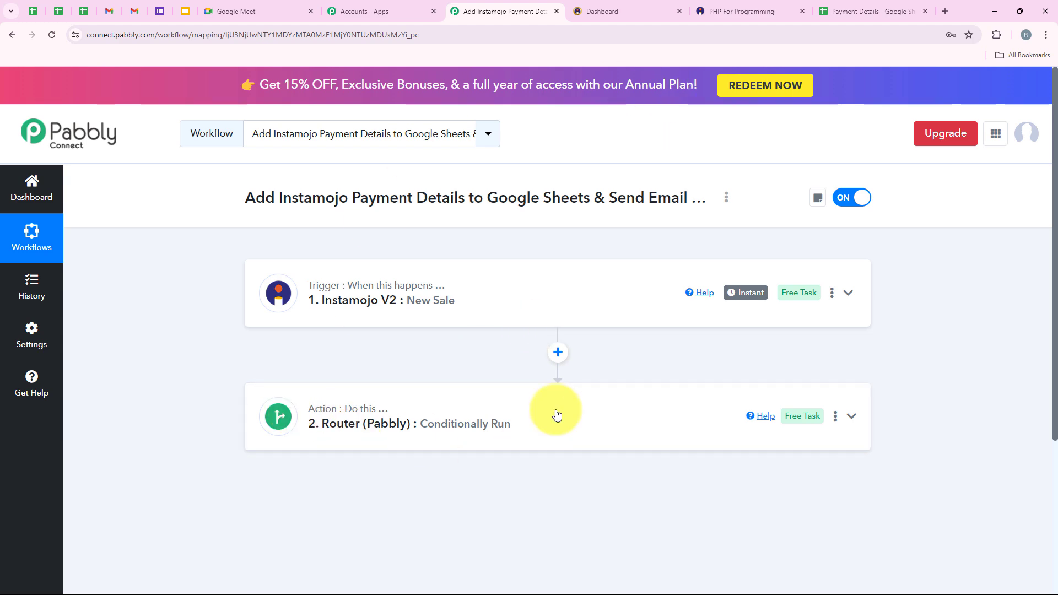
Start checkout for PHP For Programming, autofill the customer details with a different mobile number.
{"action": "left_click", "coordinate": [764, 6]}
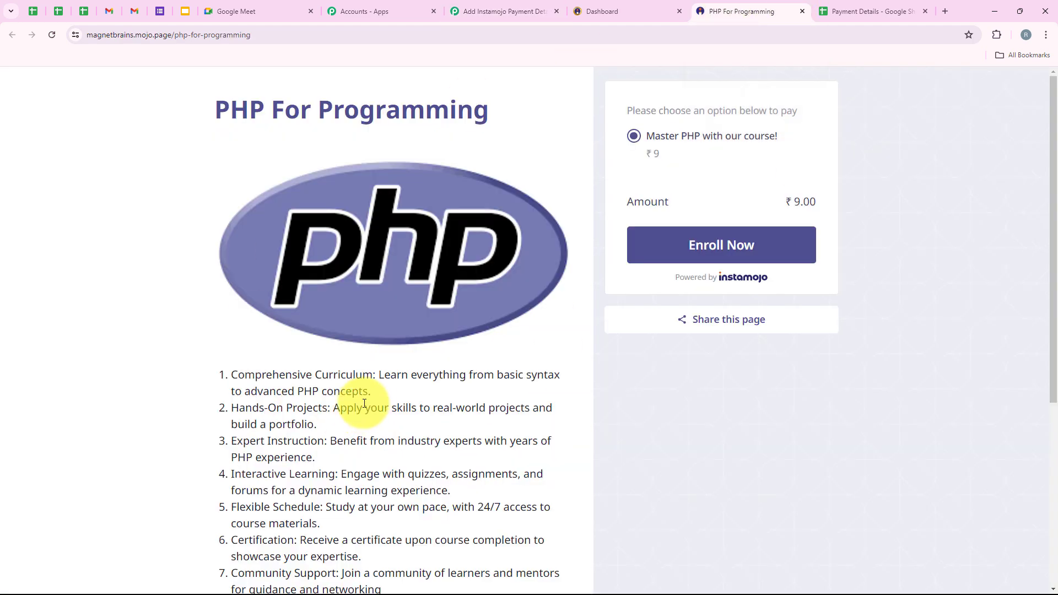
{"action": "left_click_drag", "start_coordinate": [205, 116], "coordinate": [567, 117]}
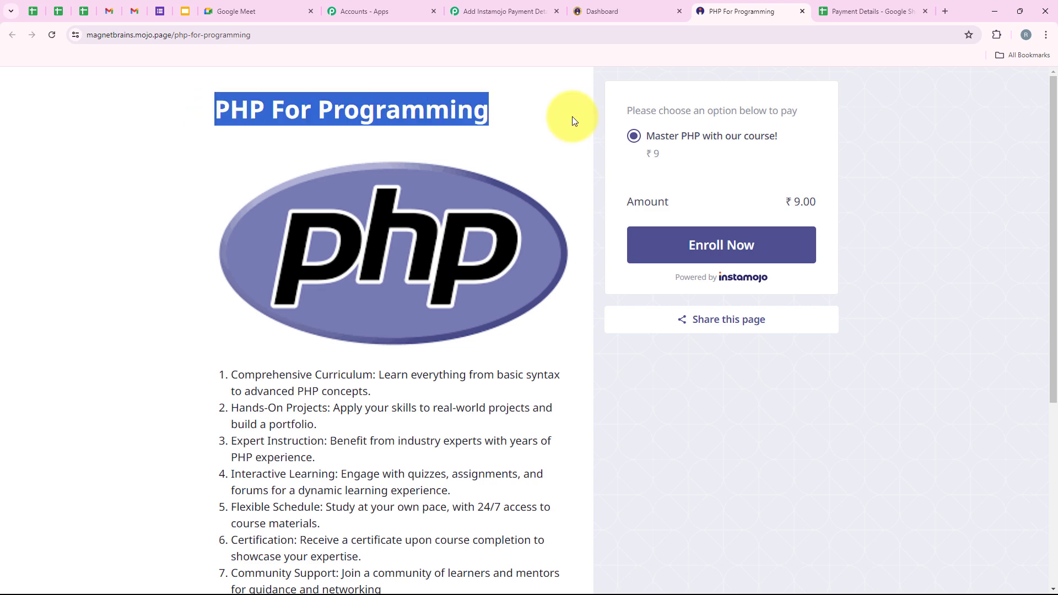
{"action": "left_click", "coordinate": [744, 258]}
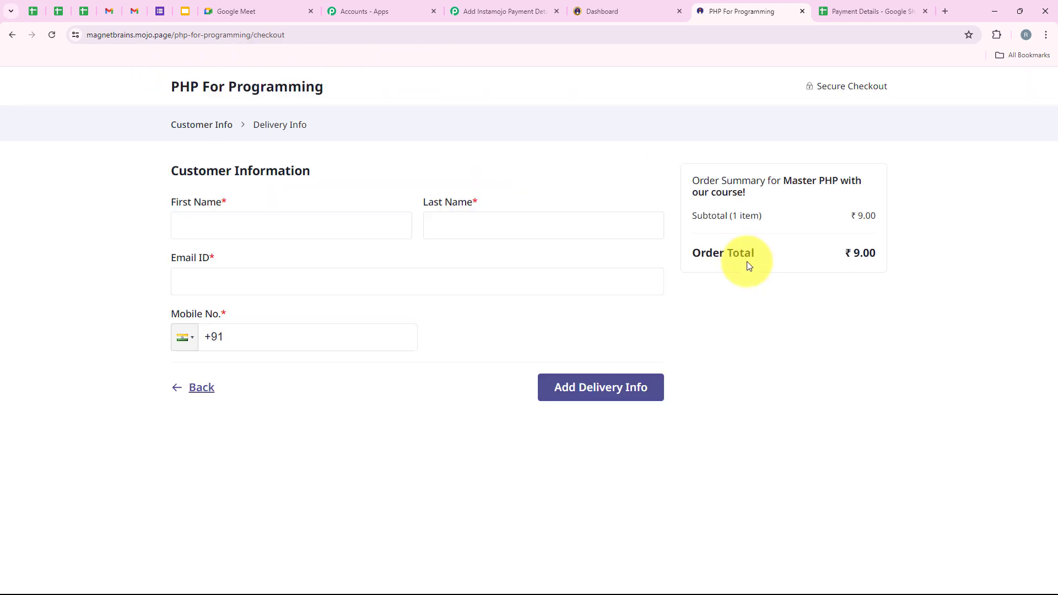
{"action": "left_click", "coordinate": [281, 236]}
{"action": "left_click", "coordinate": [298, 299]}
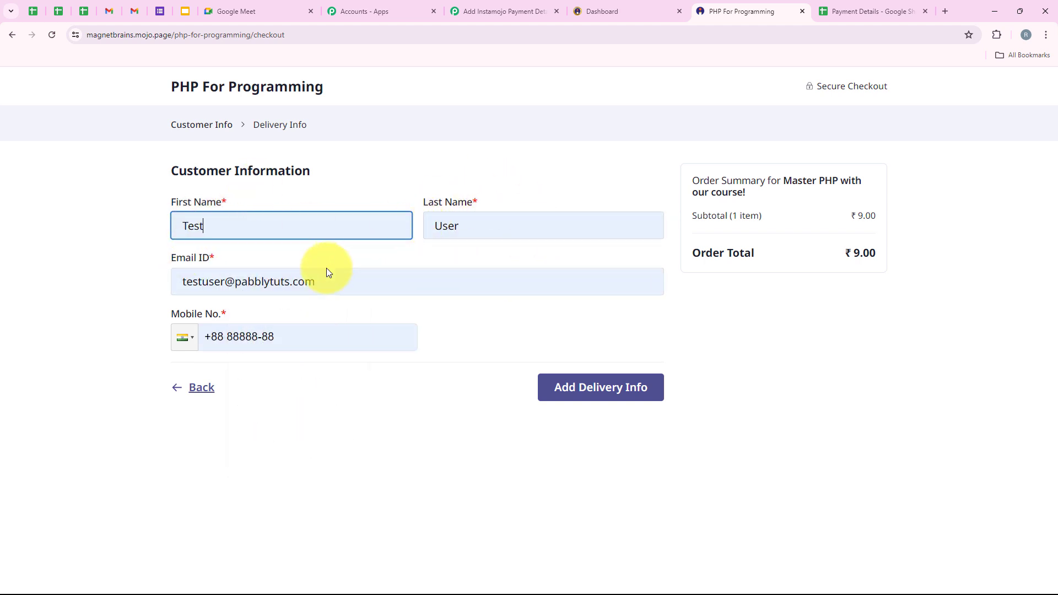
{"action": "left_click_drag", "start_coordinate": [278, 337], "coordinate": [211, 338]}
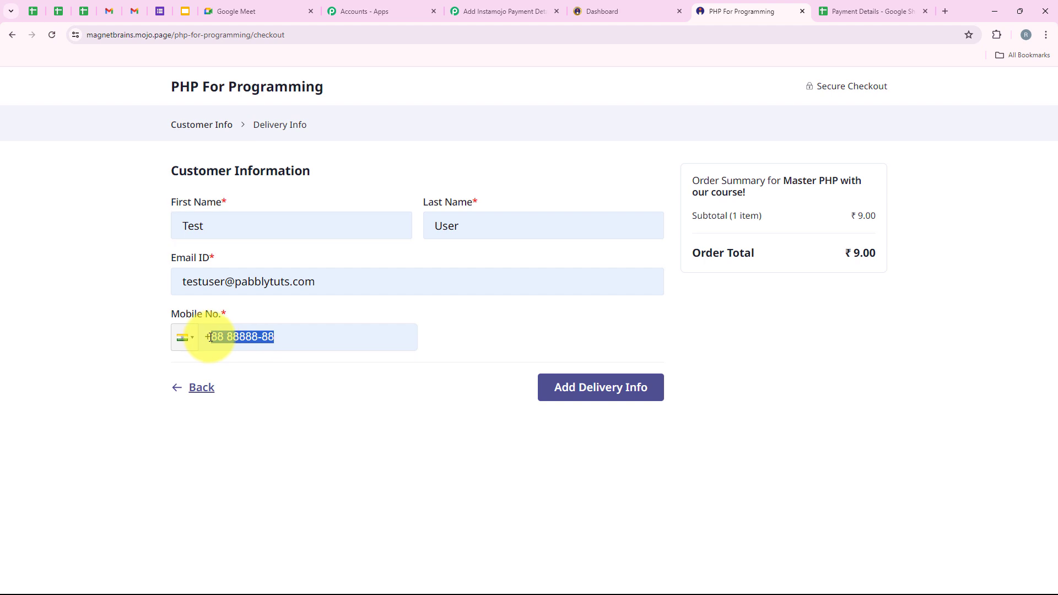
{"action": "key", "text": "ctrl+v"}
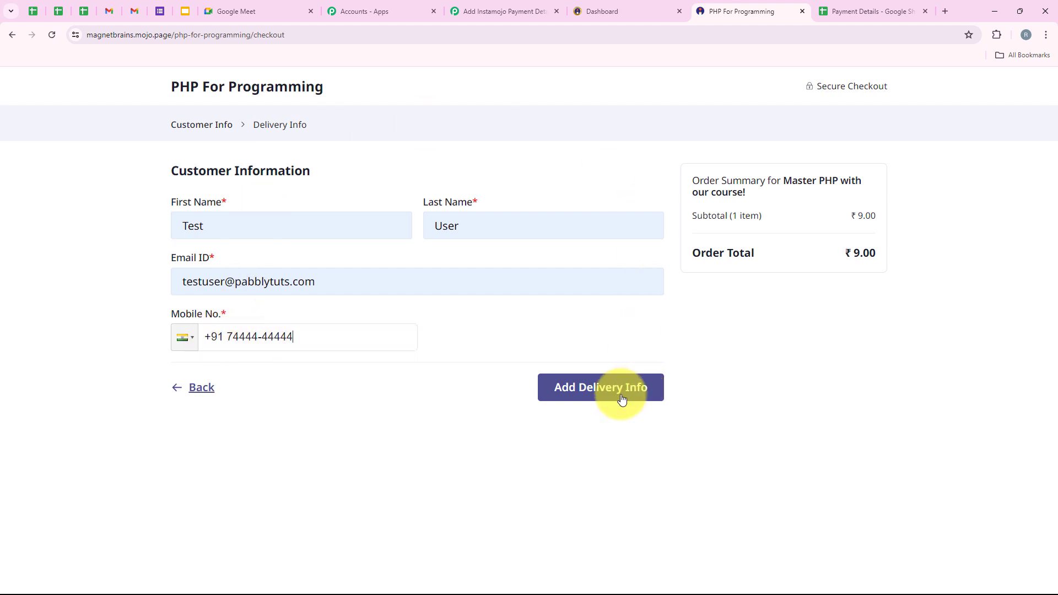
{"action": "left_click", "coordinate": [571, 398]}
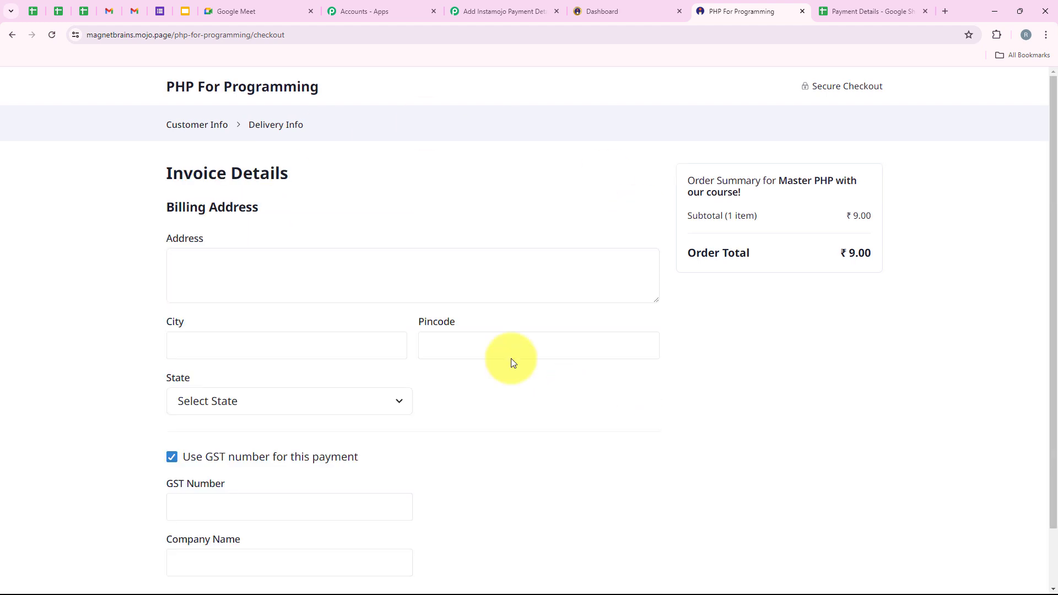
Autofill the billing address, changing street number to 99, city to Bhopal, and pincode's last digit to 1.
{"action": "left_click", "coordinate": [253, 278]}
{"action": "left_click", "coordinate": [263, 386]}
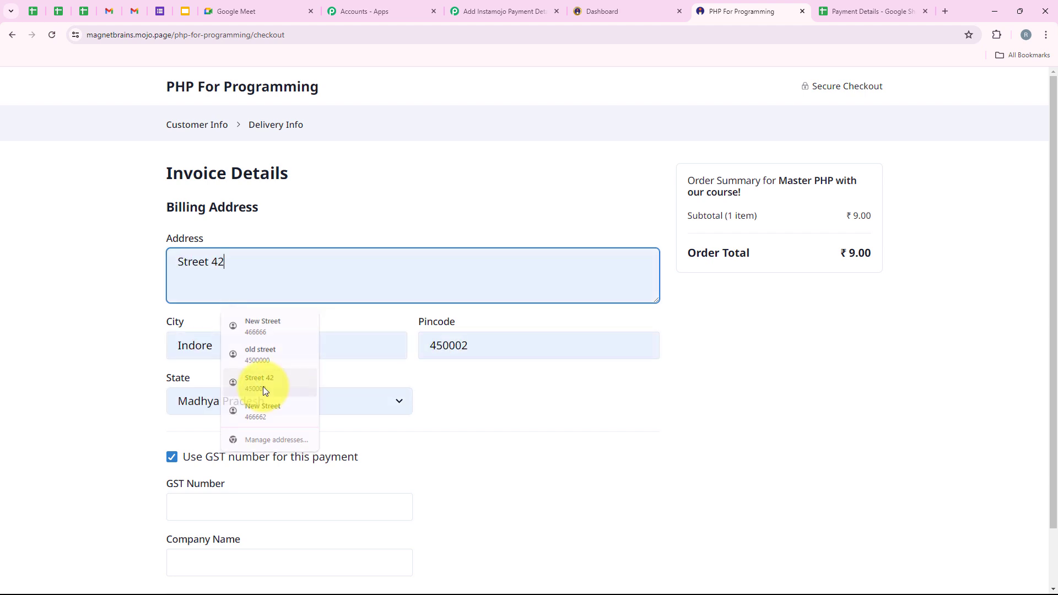
{"action": "double_click", "coordinate": [232, 262]}
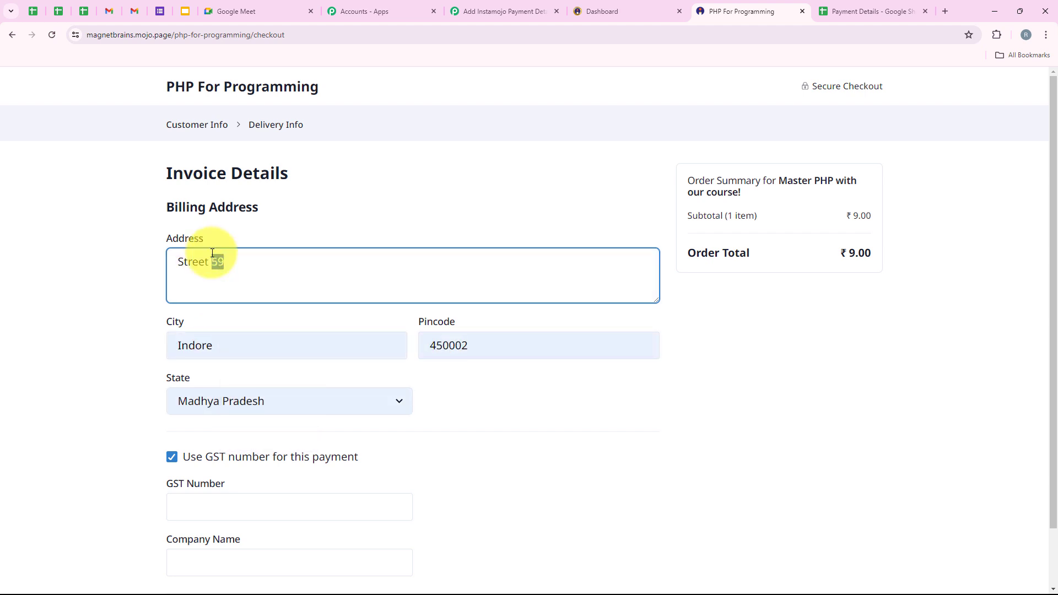
{"action": "type", "text": "99"}
{"action": "left_click", "coordinate": [194, 345]}
{"action": "double_click", "coordinate": [194, 344]}
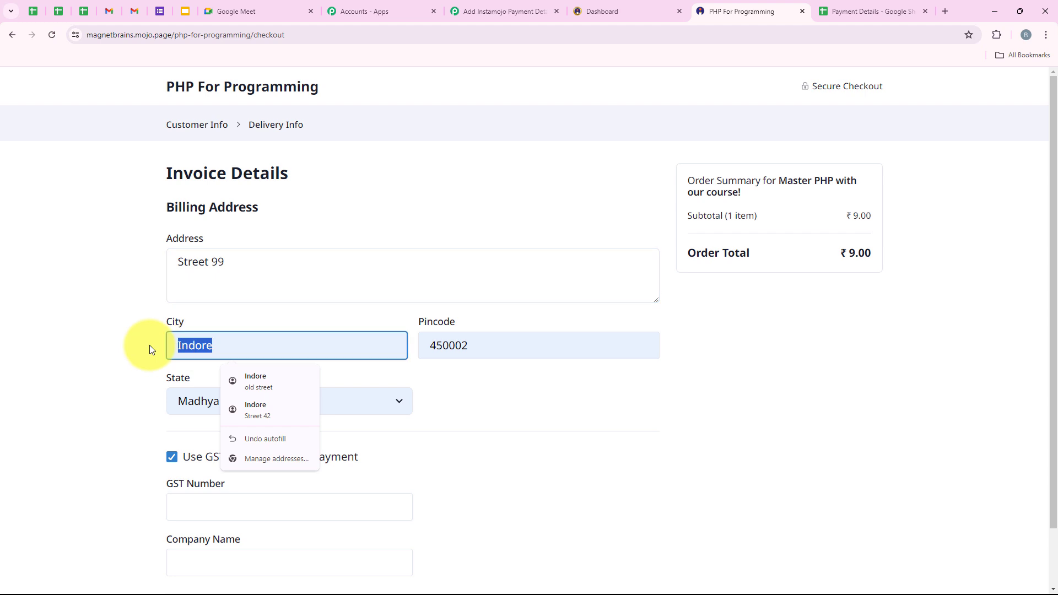
{"action": "type", "text": "Bh"}
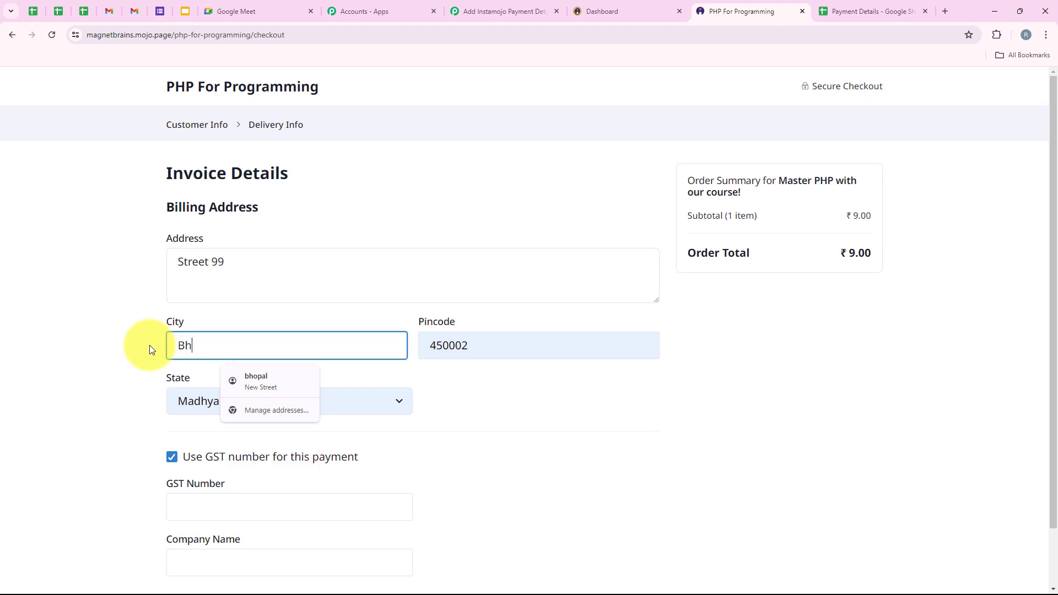
{"action": "type", "text": "opal"}
{"action": "left_click", "coordinate": [523, 346]}
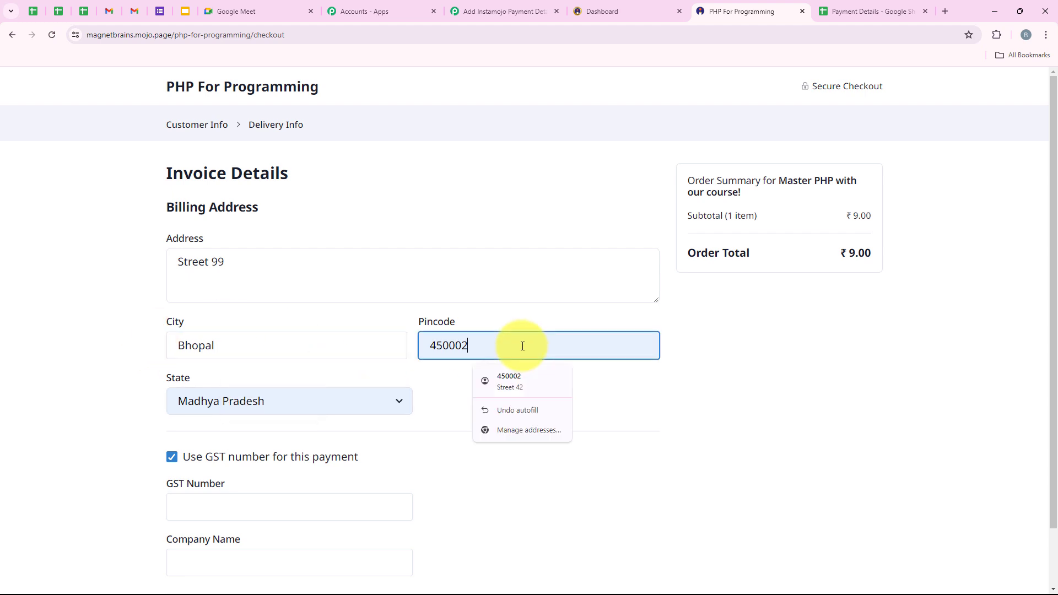
{"action": "key", "text": "BackSpace"}
{"action": "type", "text": "1"}
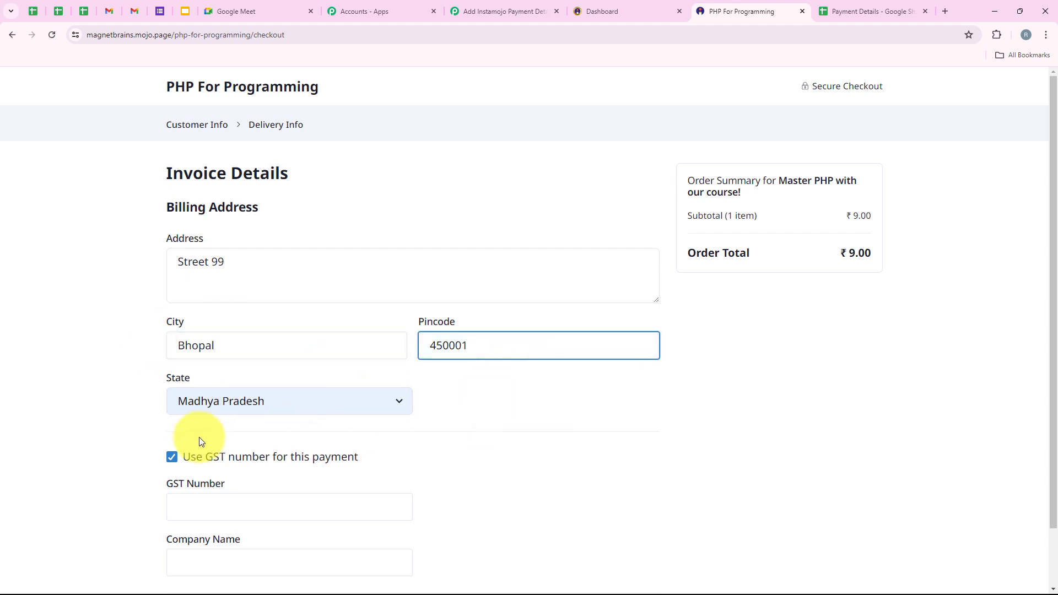
Turn off the GST number, pay the ₹9 order via UPI, and reach the thank-you page.
{"action": "left_click", "coordinate": [172, 457]}
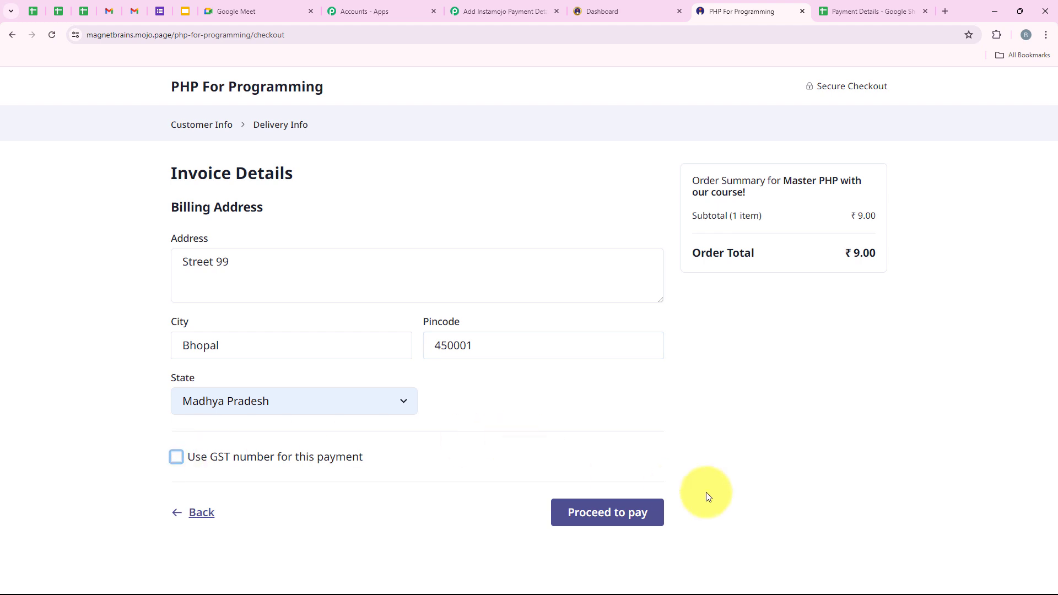
{"action": "left_click", "coordinate": [620, 508]}
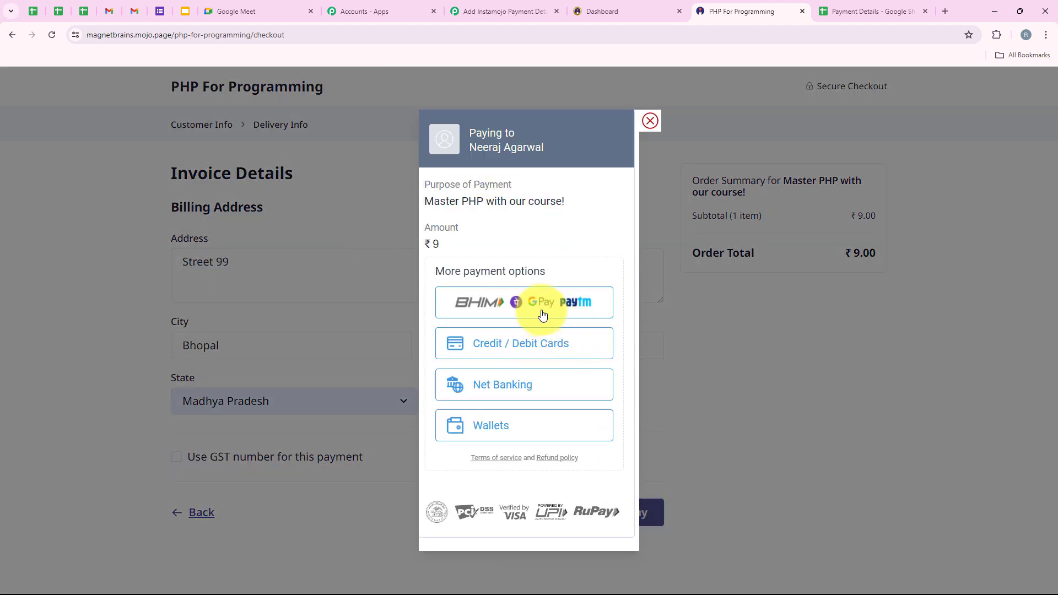
{"action": "left_click", "coordinate": [544, 315]}
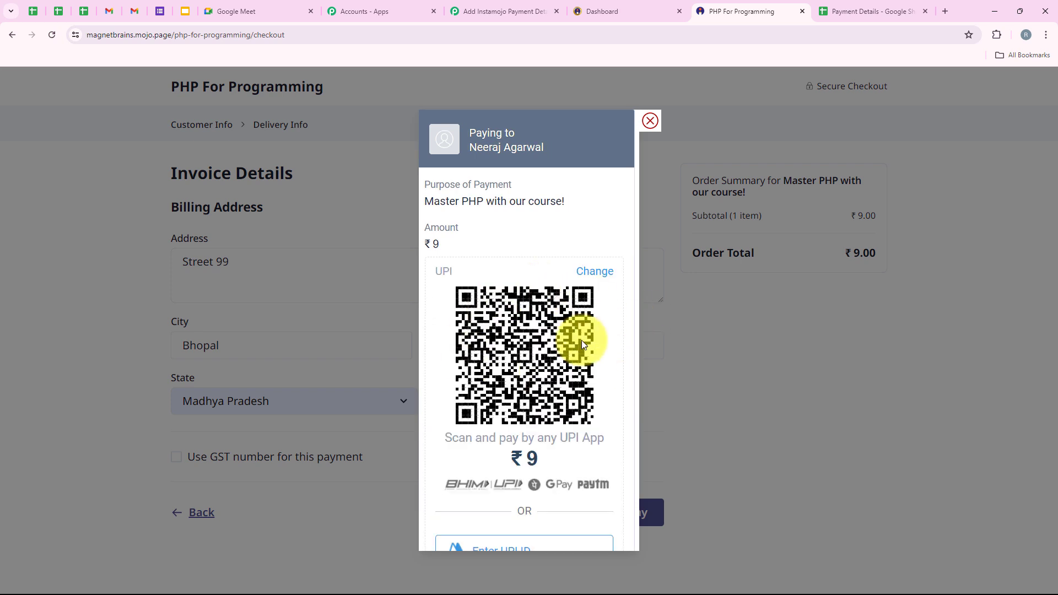
{"action": "scroll", "coordinate": [504, 398], "scroll_direction": "down", "scroll_amount": 1}
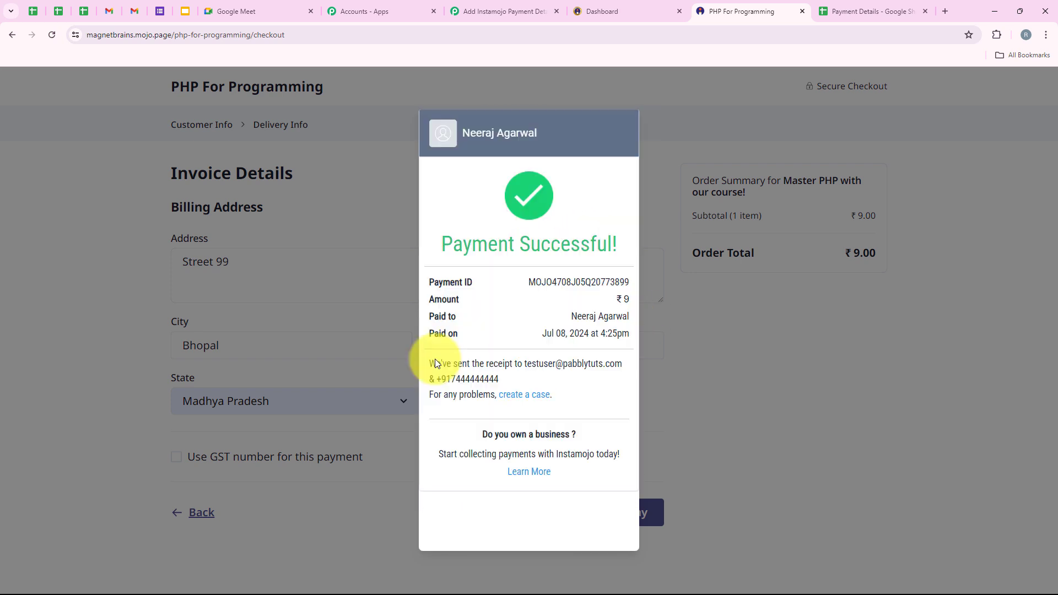
{"action": "left_click_drag", "start_coordinate": [438, 241], "coordinate": [596, 247]}
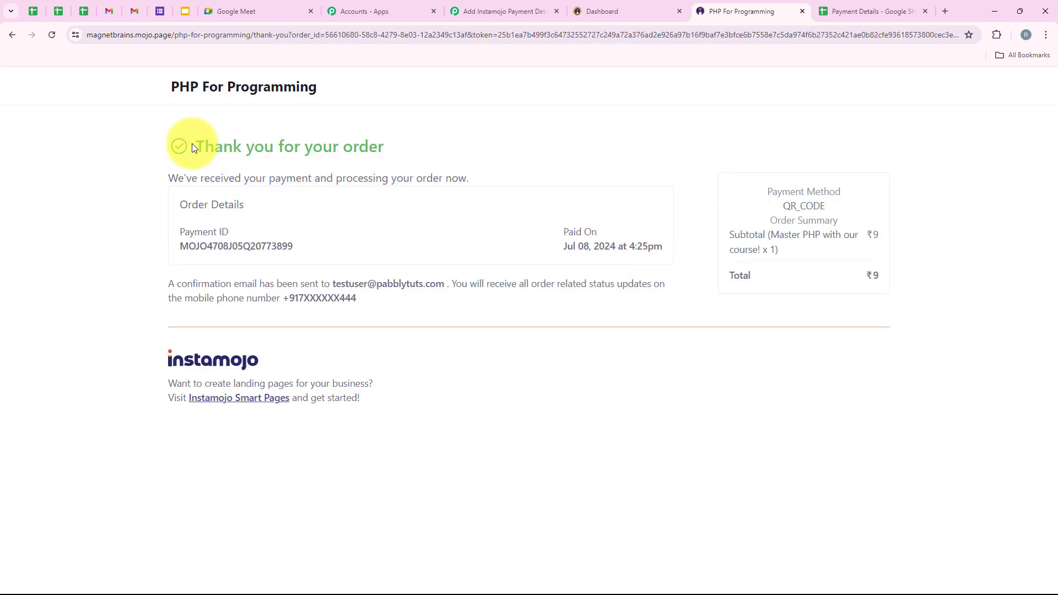
{"action": "left_click_drag", "start_coordinate": [192, 145], "coordinate": [394, 143]}
Check the test buyer's new row 5 in Payment Details, then expand the Router step in Pabbly.
{"action": "left_click", "coordinate": [395, 139]}
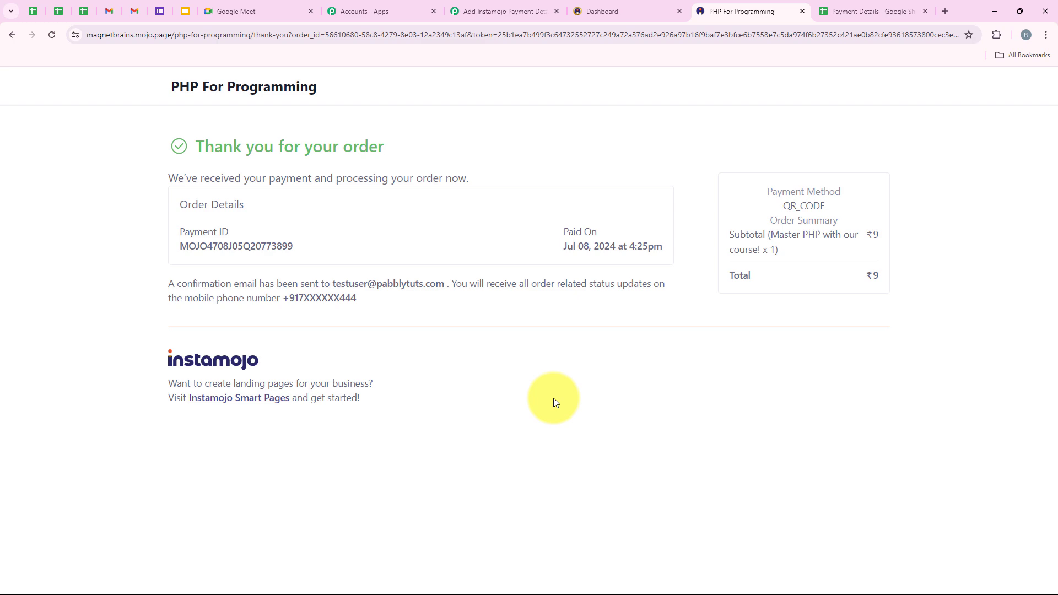
{"action": "left_click", "coordinate": [876, 9]}
{"action": "left_click", "coordinate": [16, 269]}
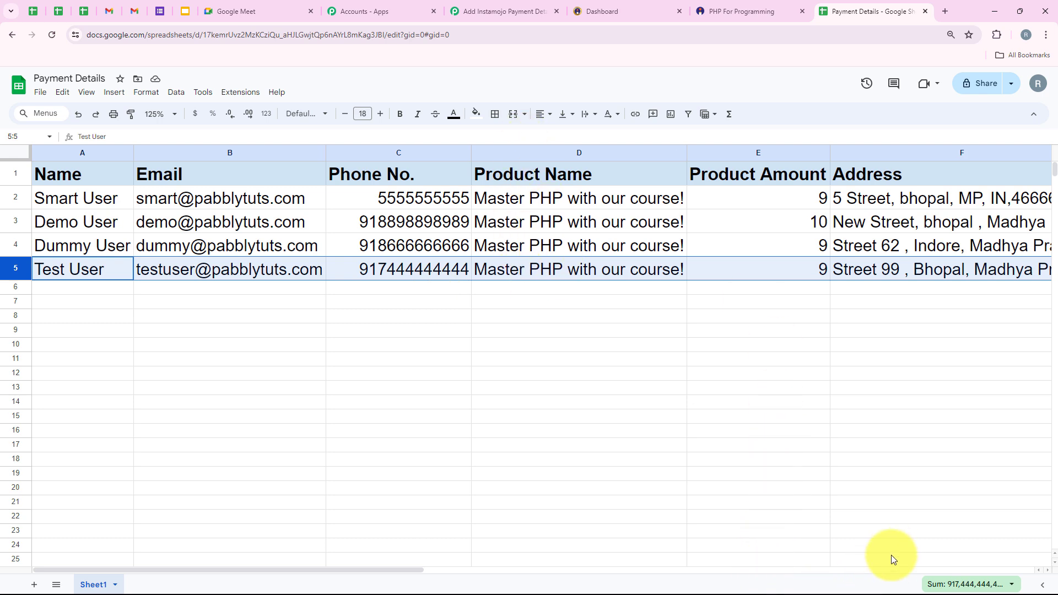
{"action": "left_click", "coordinate": [890, 570]}
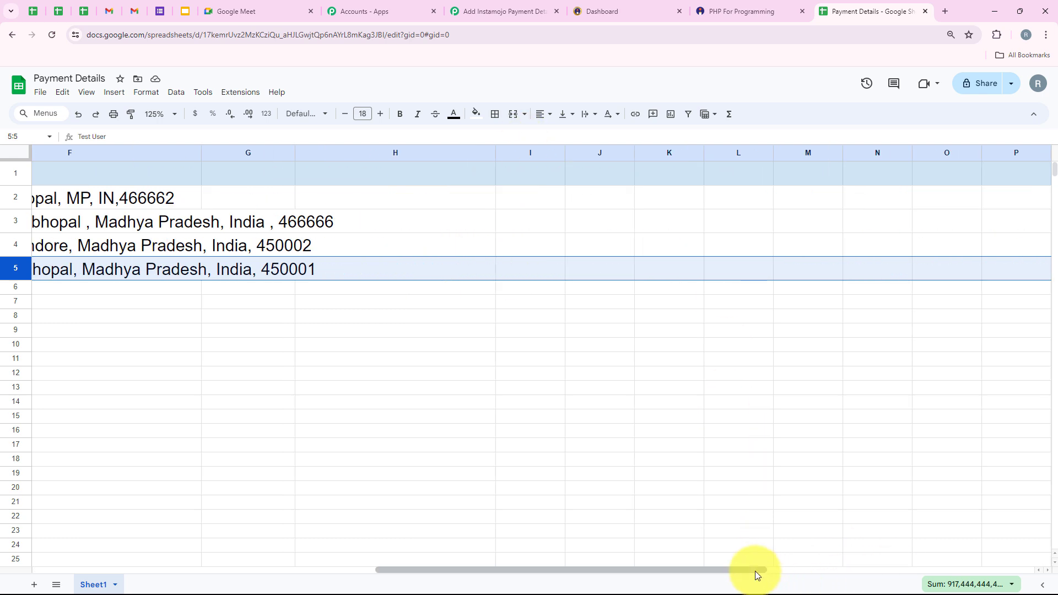
{"action": "left_click_drag", "start_coordinate": [757, 571], "coordinate": [747, 569]}
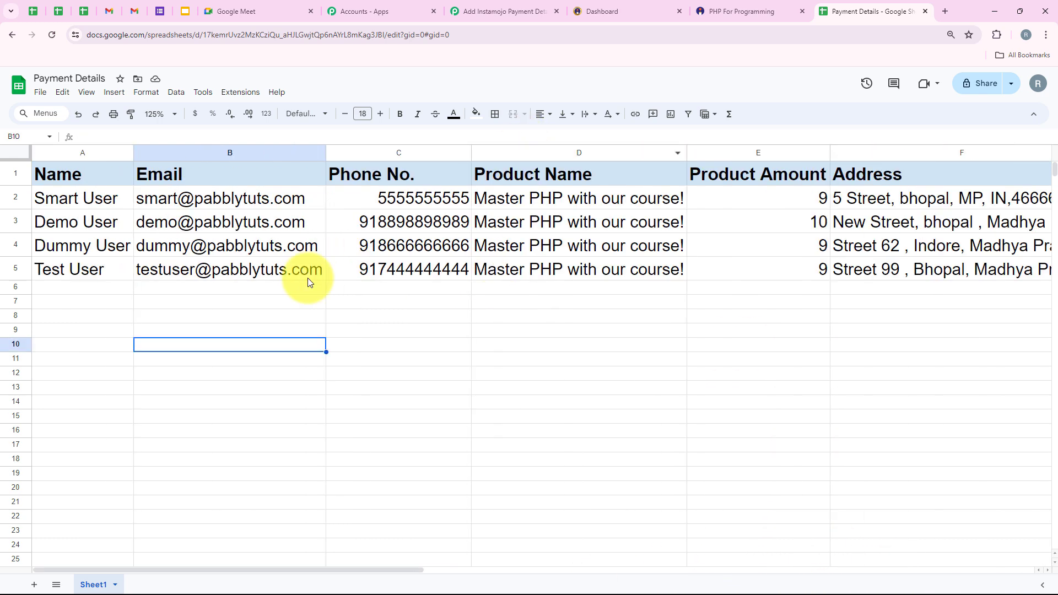
{"action": "left_click", "coordinate": [504, 11]}
{"action": "left_click", "coordinate": [508, 421]}
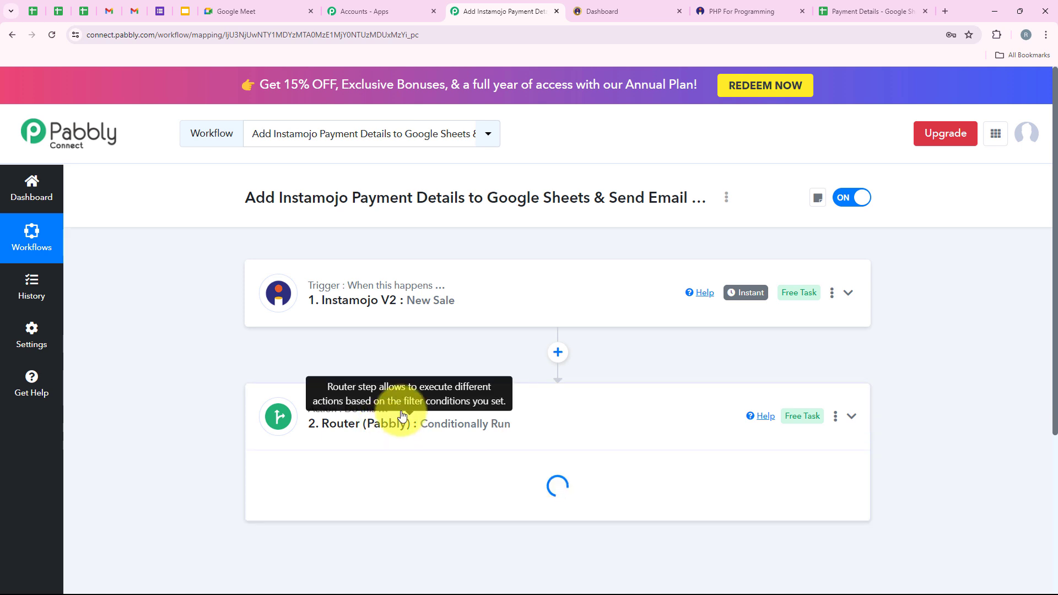
Review the Router's Payment Successful and Payment Failed routes, then start a new Master PHP checkout.
{"action": "scroll", "coordinate": [461, 374], "scroll_direction": "down", "scroll_amount": 3}
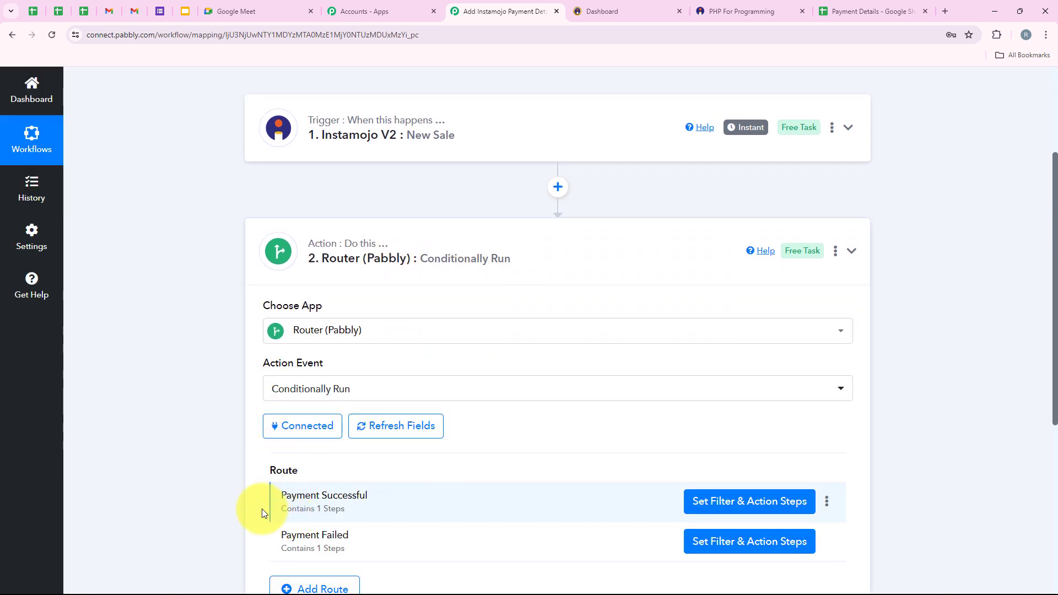
{"action": "scroll", "coordinate": [455, 497], "scroll_direction": "down", "scroll_amount": 1}
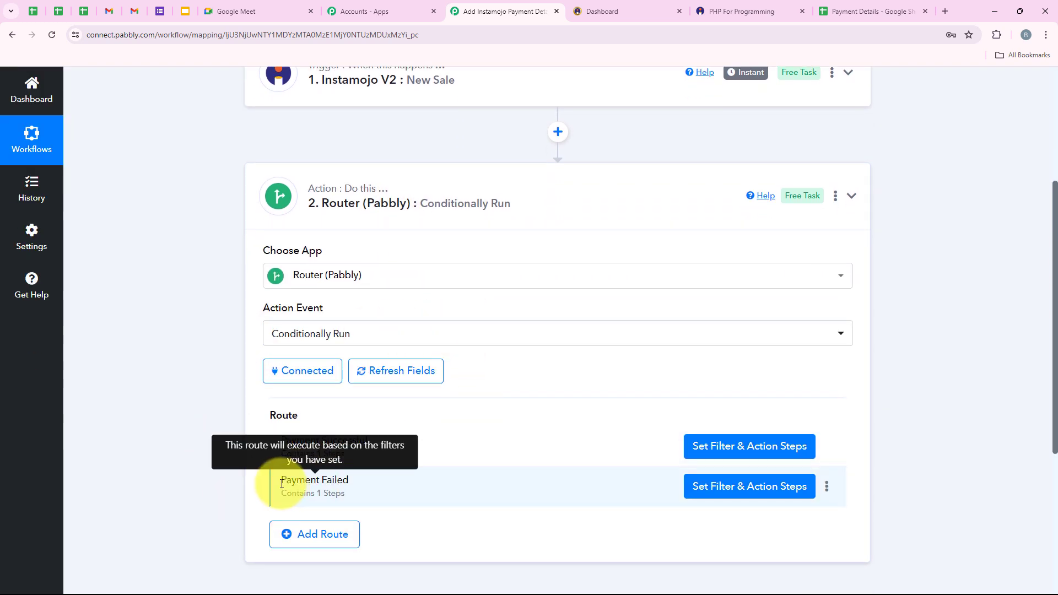
{"action": "left_click_drag", "start_coordinate": [277, 482], "coordinate": [394, 485]}
{"action": "left_click", "coordinate": [204, 429]}
{"action": "scroll", "coordinate": [208, 432], "scroll_direction": "up", "scroll_amount": 4}
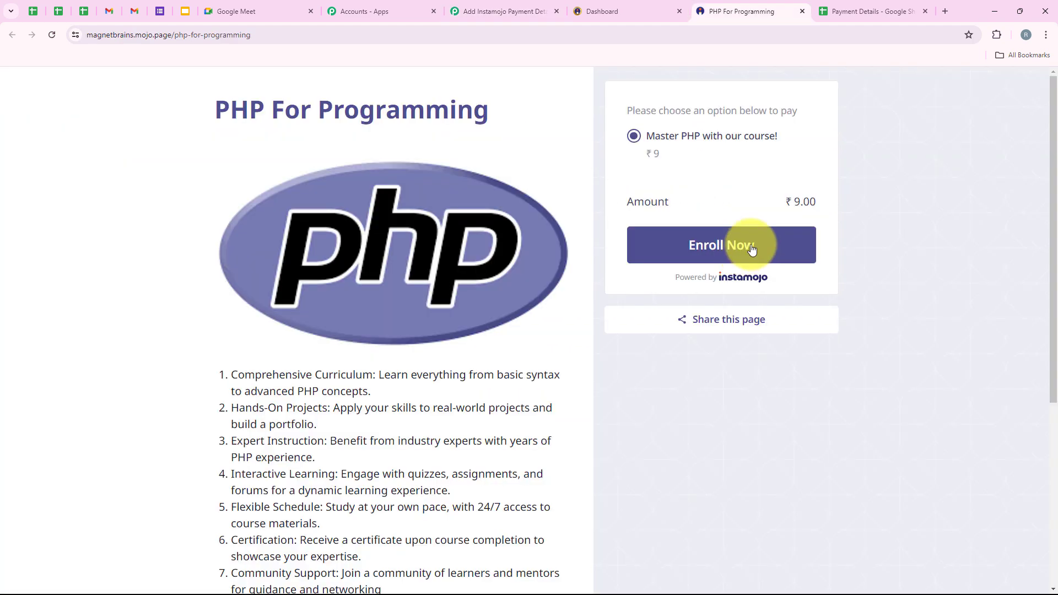
{"action": "left_click", "coordinate": [751, 248]}
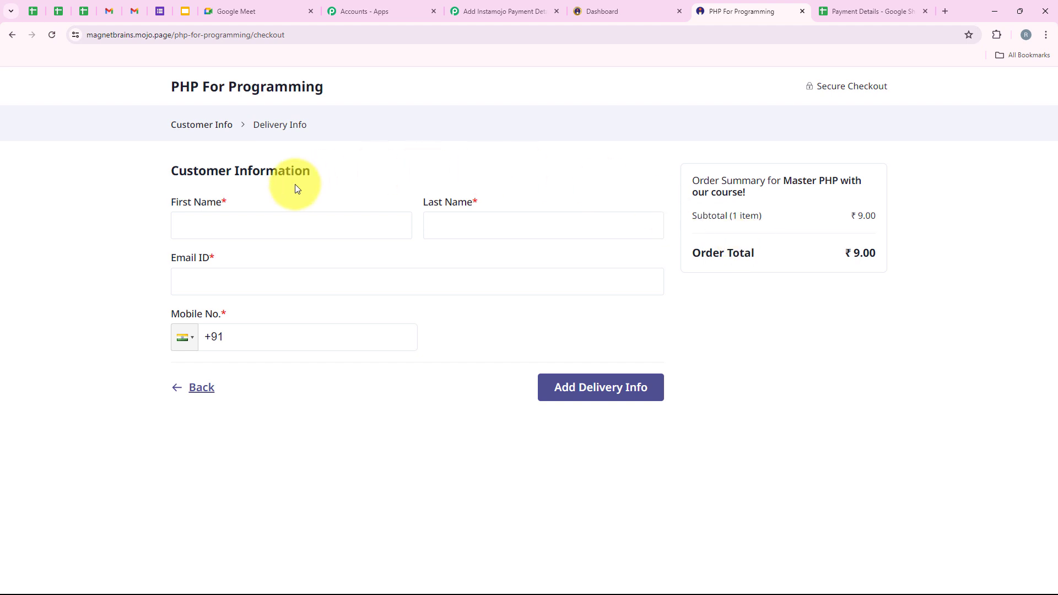
Autofill the saved test customer's details and correct the mobile number.
{"action": "left_click", "coordinate": [236, 225]}
{"action": "left_click", "coordinate": [284, 287]}
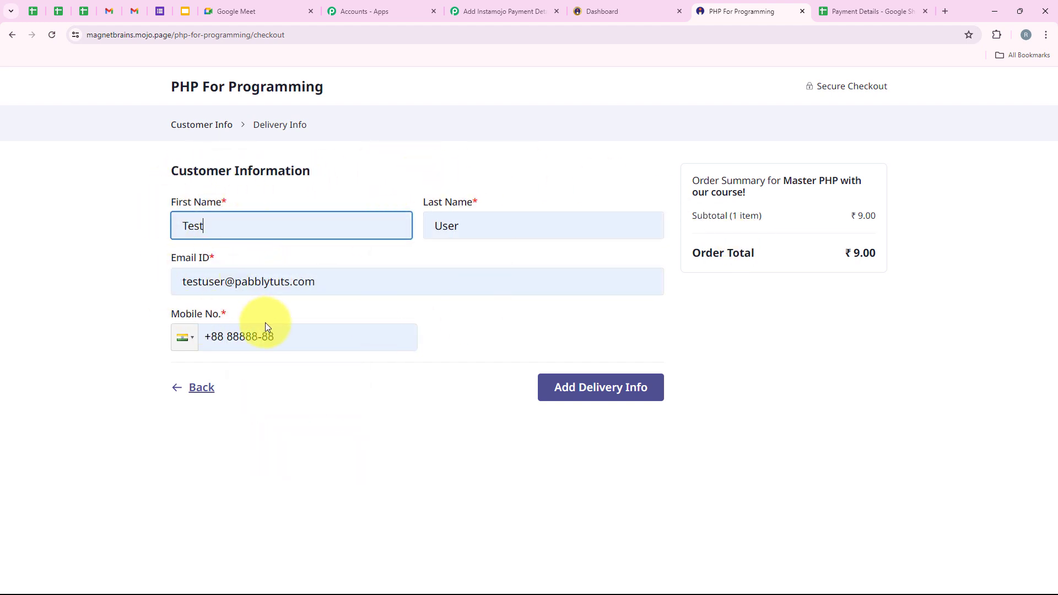
{"action": "left_click_drag", "start_coordinate": [283, 337], "coordinate": [212, 338]}
{"action": "type", "text": "9"}
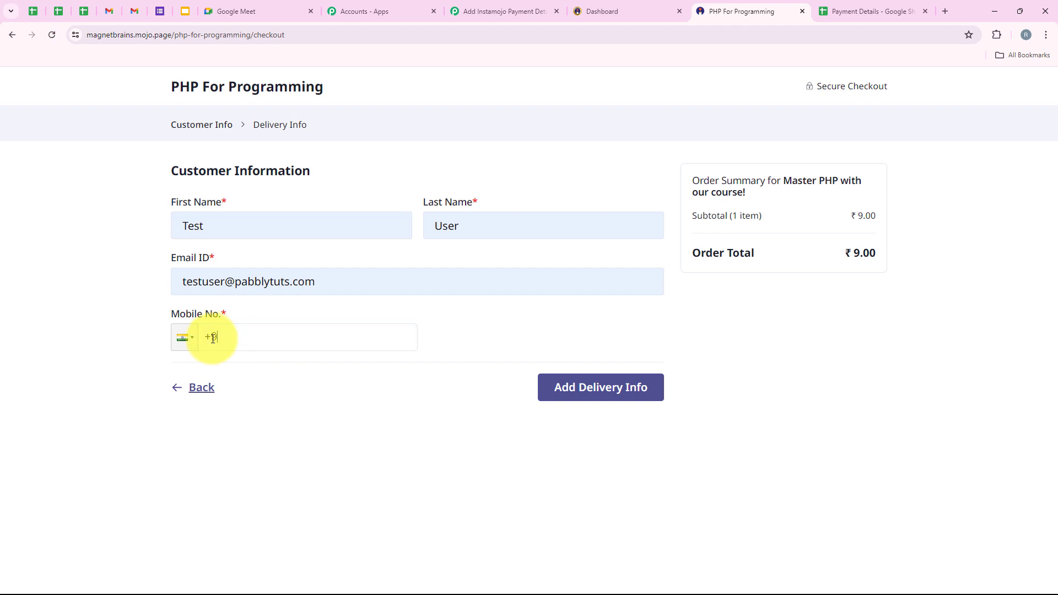
{"action": "type", "text": "175555555555"}
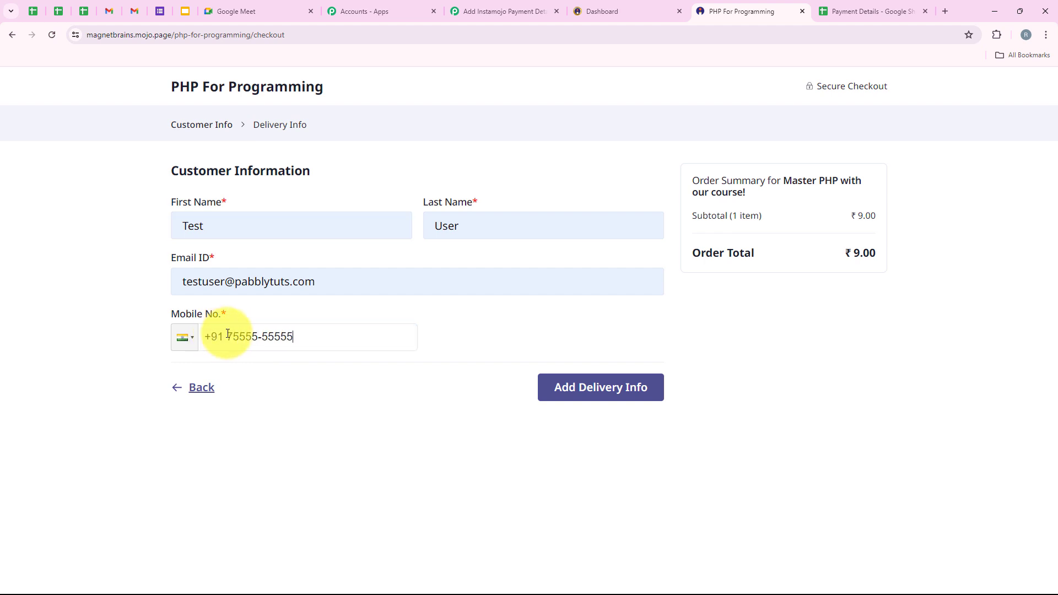
Fill the delivery address as Street 99, bhopal, turn off GST, and proceed to pay.
{"action": "left_click", "coordinate": [602, 385]}
{"action": "left_click", "coordinate": [210, 251]}
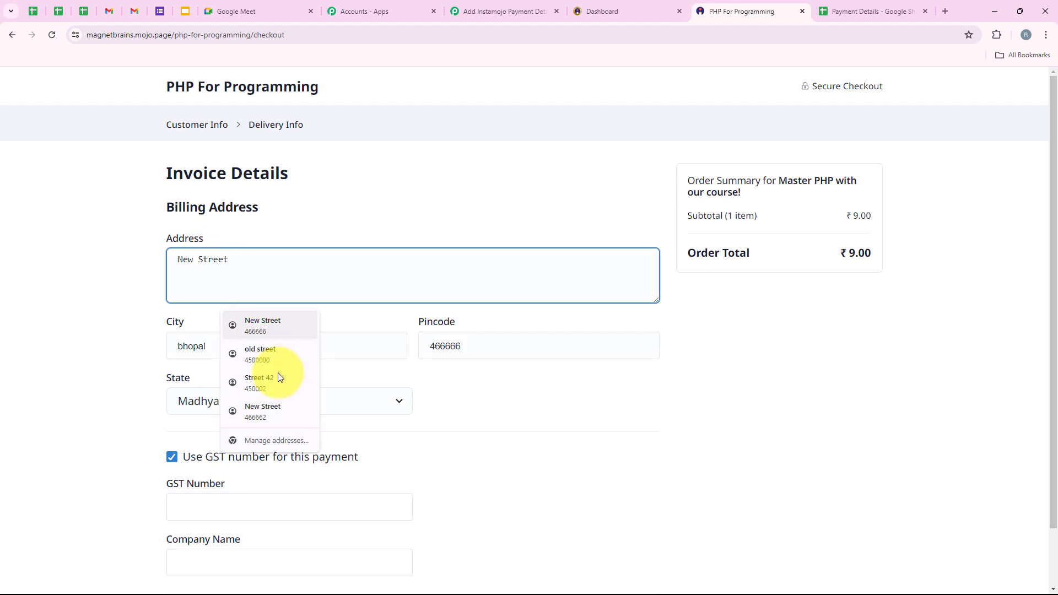
{"action": "left_click", "coordinate": [268, 388]}
{"action": "double_click", "coordinate": [213, 263]}
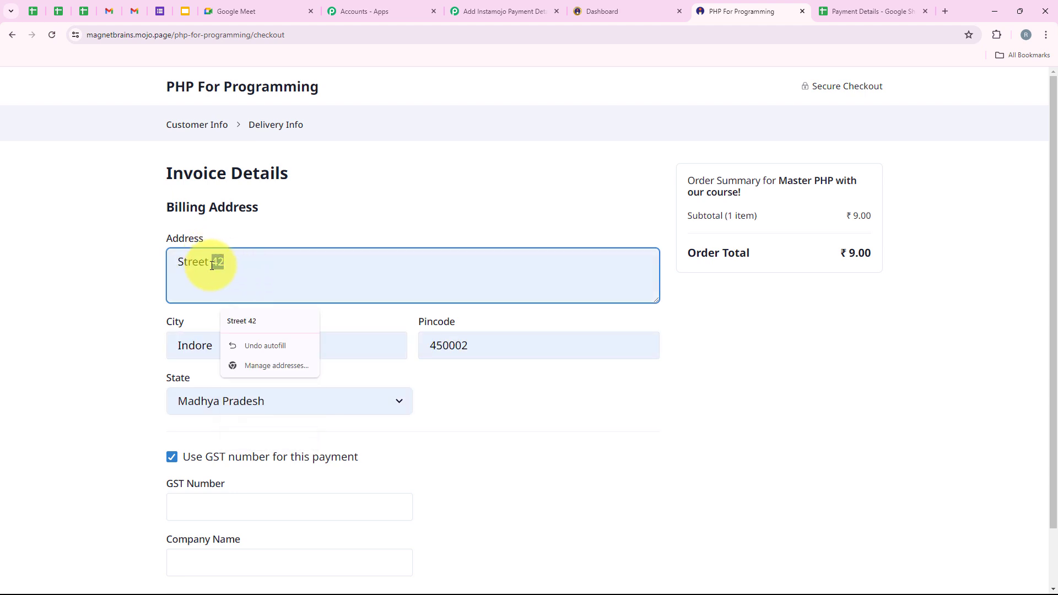
{"action": "type", "text": "99"}
{"action": "double_click", "coordinate": [188, 343]}
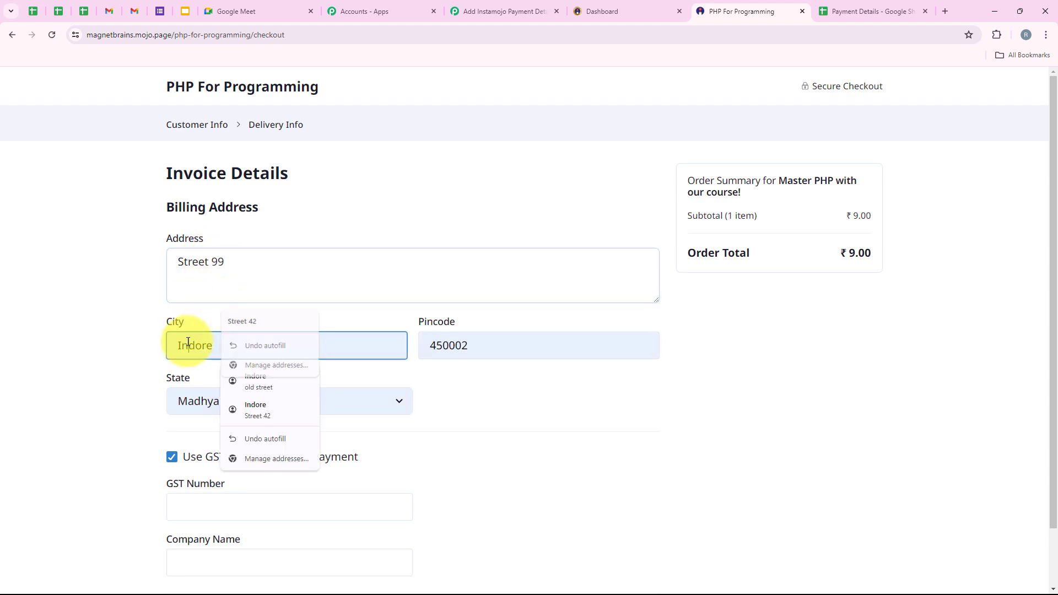
{"action": "type", "text": "bhopal"}
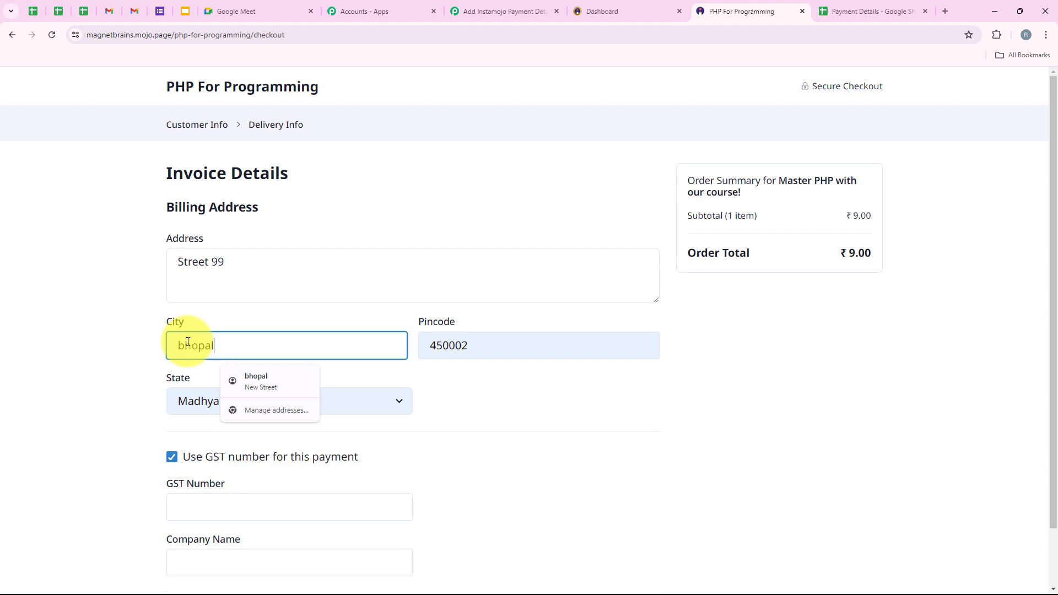
{"action": "left_click", "coordinate": [172, 457]}
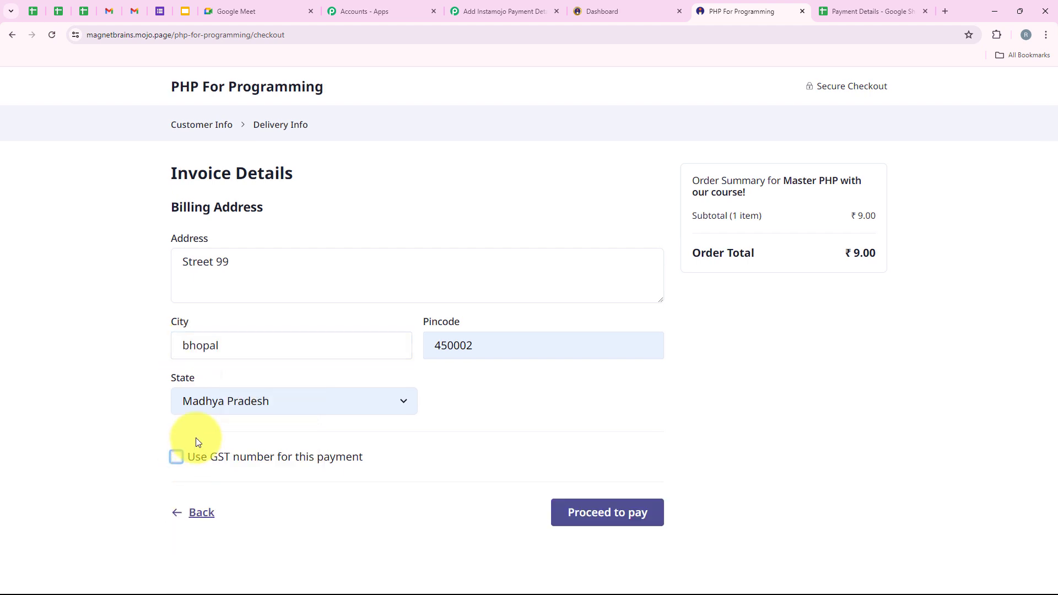
{"action": "left_click", "coordinate": [633, 526]}
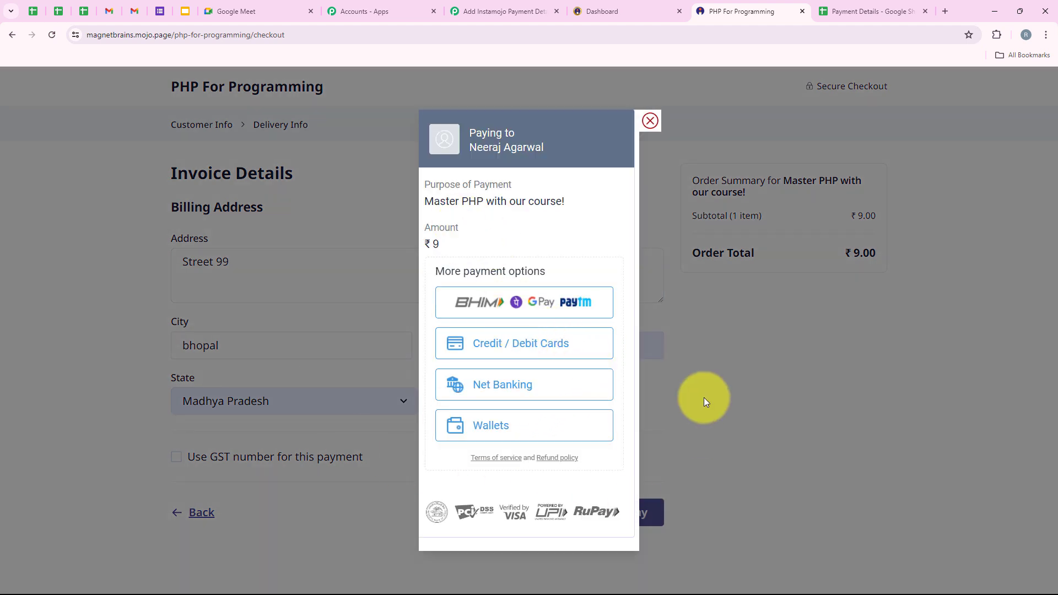
Pay the ₹9 order by card using the saved test card details and CVV.
{"action": "left_click", "coordinate": [488, 342]}
{"action": "left_click", "coordinate": [463, 324]}
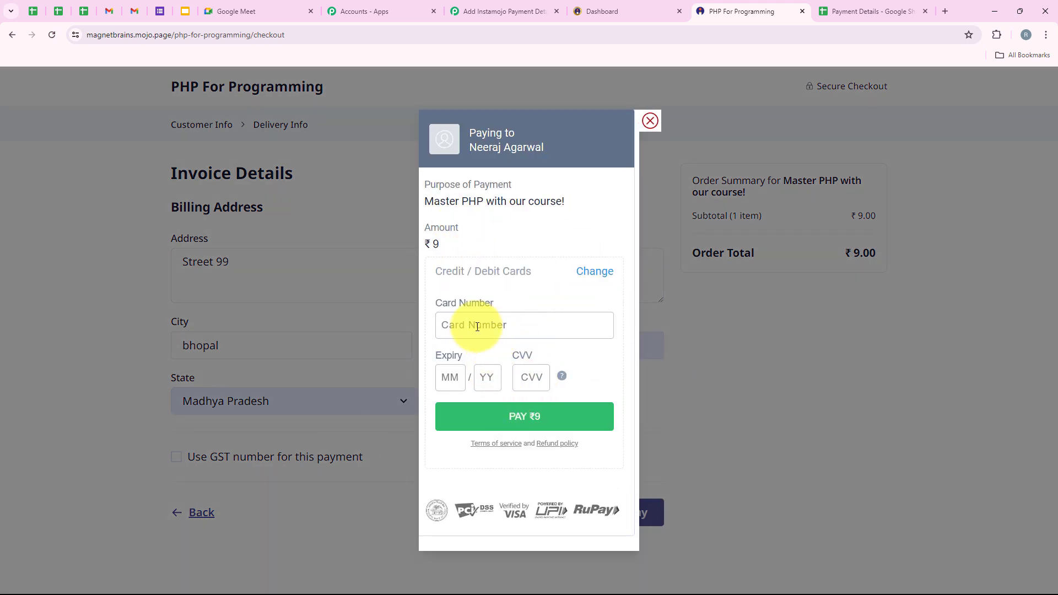
{"action": "left_click", "coordinate": [532, 369]}
{"action": "double_click", "coordinate": [449, 376]}
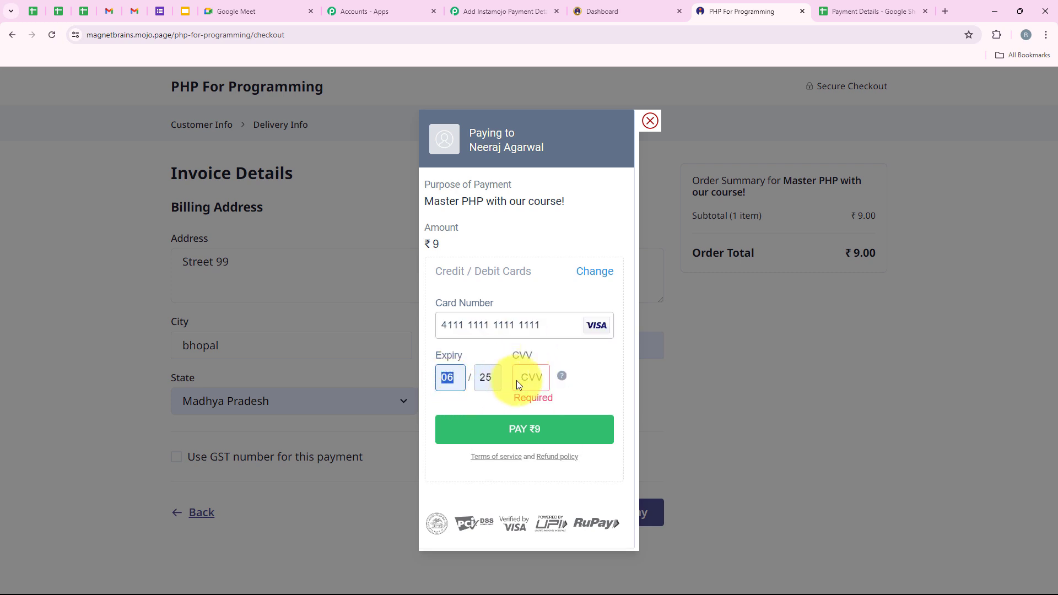
{"action": "left_click", "coordinate": [531, 378]}
{"action": "type", "text": "111"}
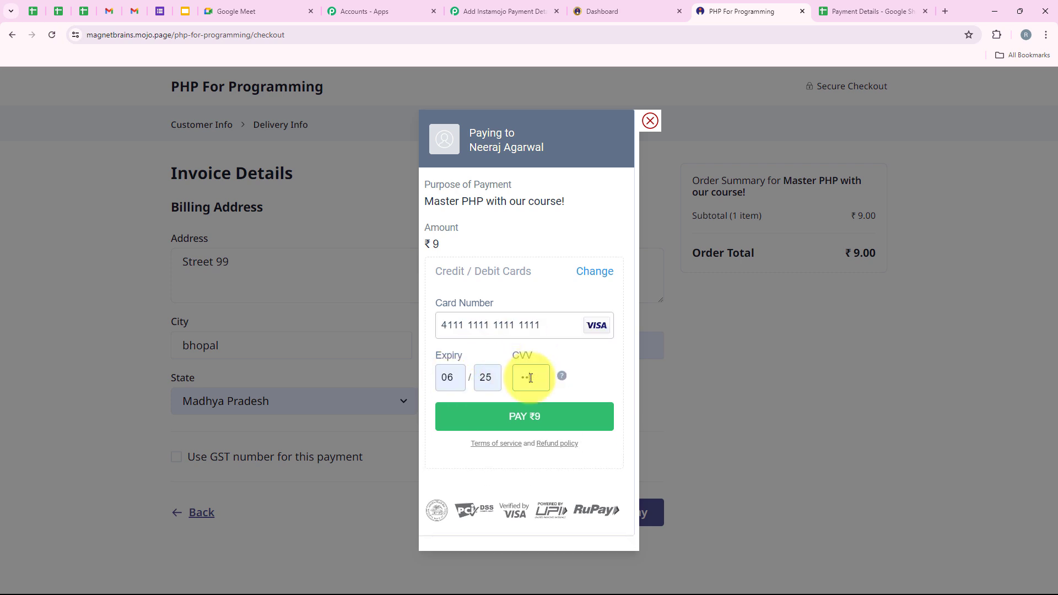
{"action": "left_click", "coordinate": [528, 416]}
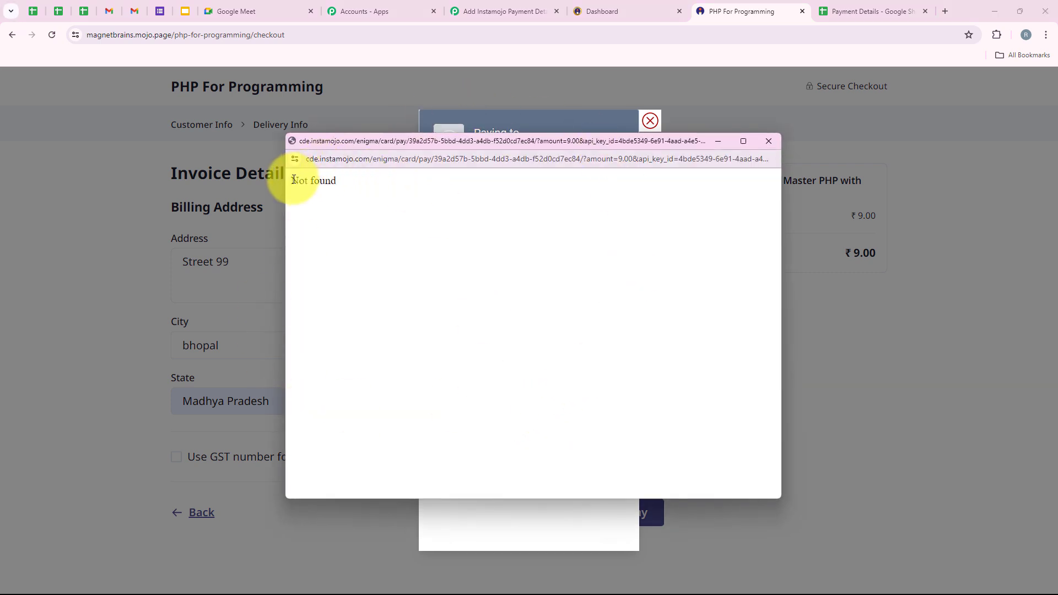
Close the Not found window and confirm the payment shows Payment Failed!
{"action": "left_click_drag", "start_coordinate": [292, 181], "coordinate": [348, 182]}
{"action": "left_click", "coordinate": [339, 256]}
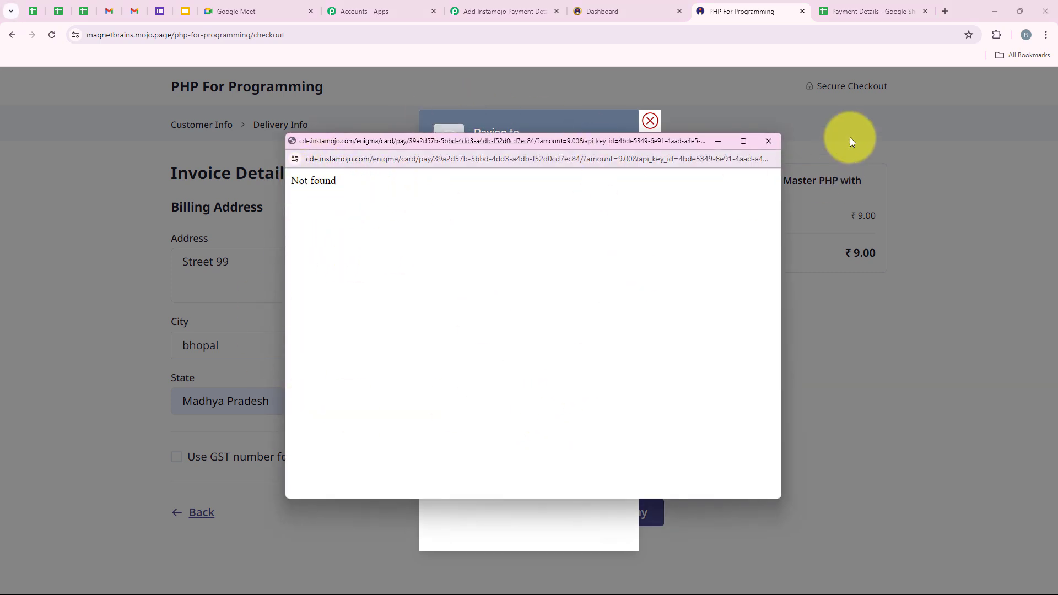
{"action": "left_click", "coordinate": [775, 143]}
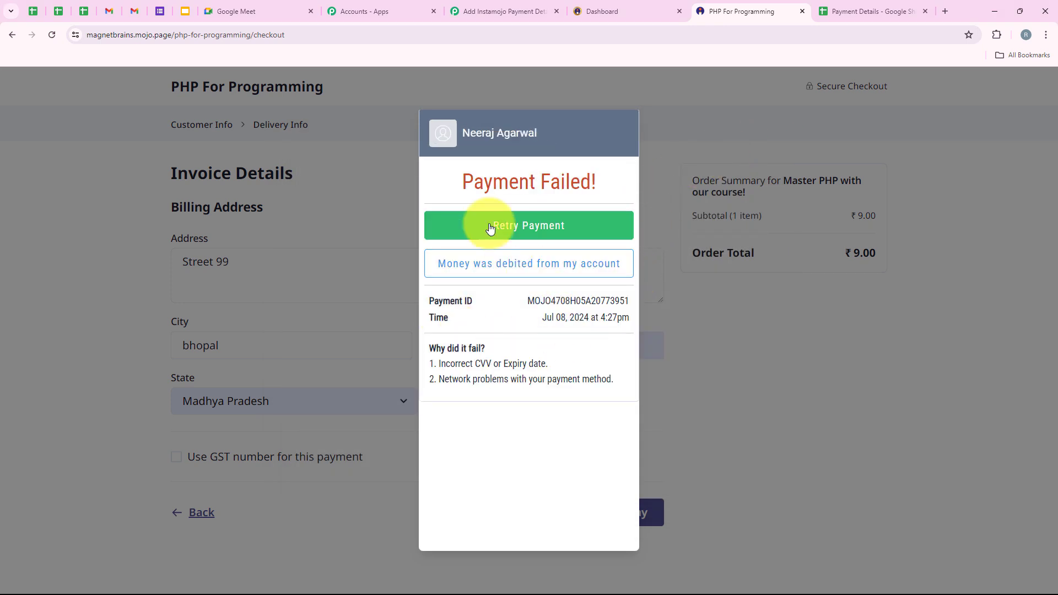
{"action": "left_click_drag", "start_coordinate": [458, 182], "coordinate": [642, 172]}
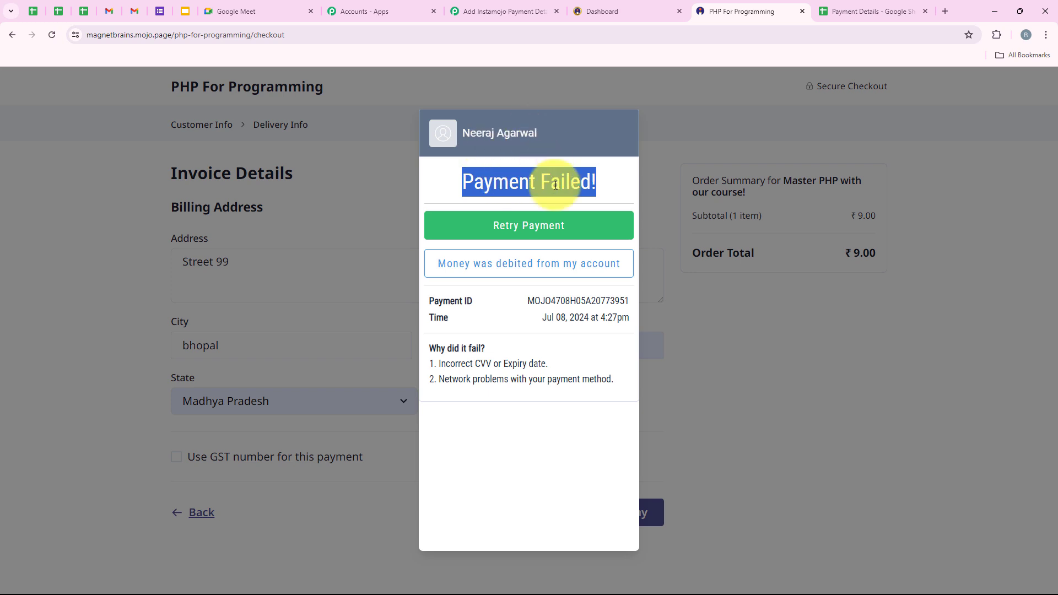
{"action": "left_click", "coordinate": [511, 468]}
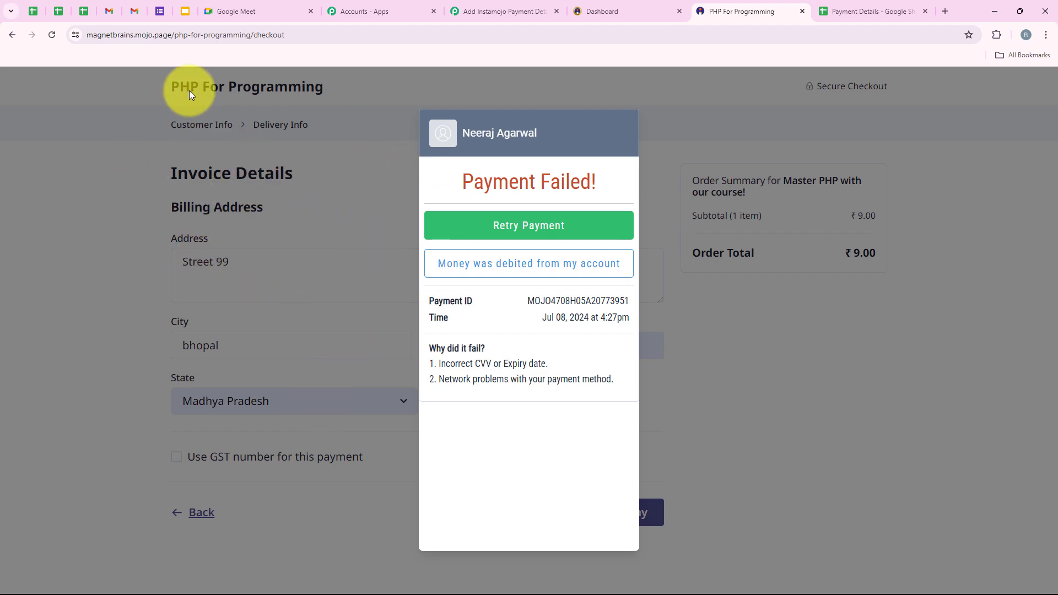
{"action": "left_click", "coordinate": [134, 11]}
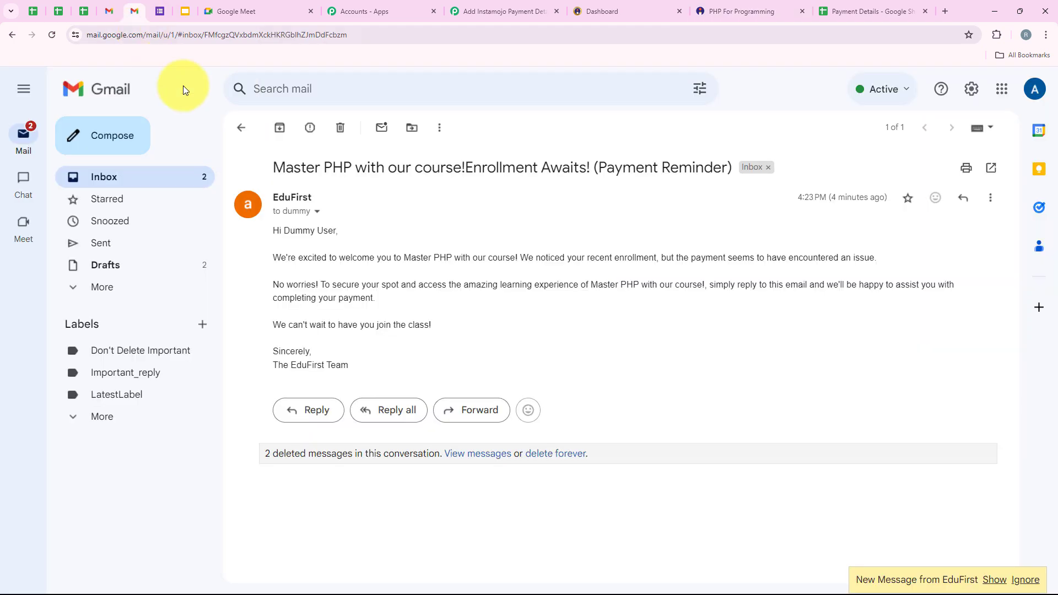
Open the EduFirst reminder thread and read the newest reminder's greeting and body.
{"action": "left_click", "coordinate": [250, 141]}
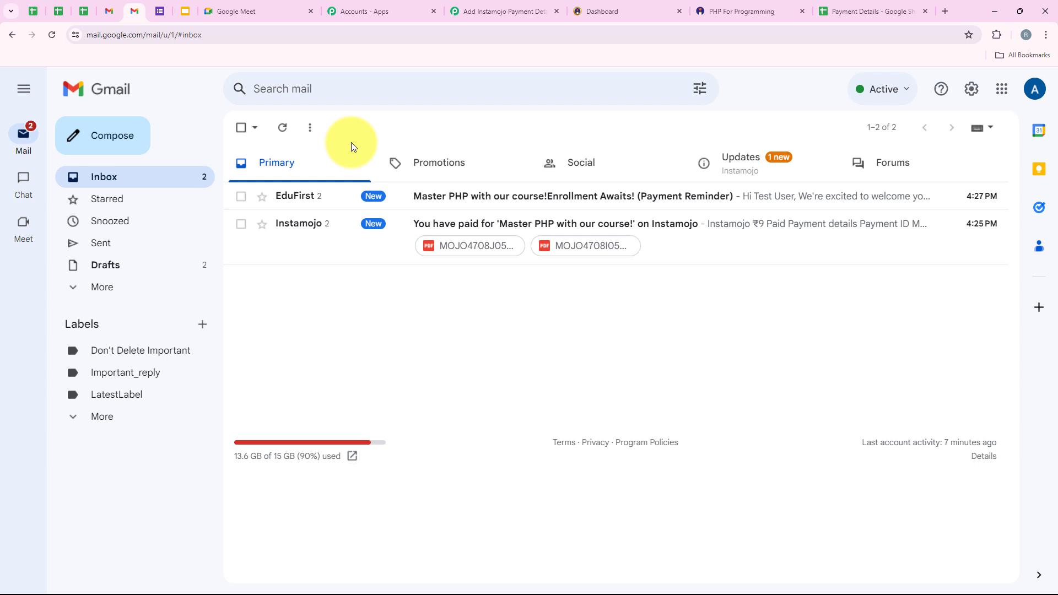
{"action": "left_click", "coordinate": [479, 205]}
{"action": "left_click", "coordinate": [283, 307]}
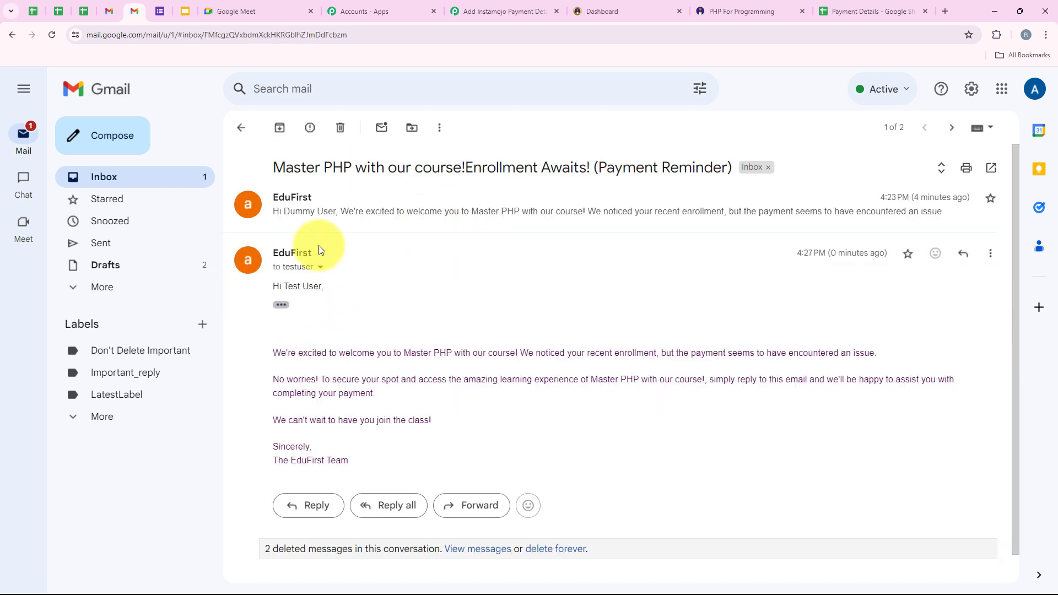
{"action": "left_click_drag", "start_coordinate": [272, 289], "coordinate": [353, 296]}
{"action": "left_click", "coordinate": [352, 295]}
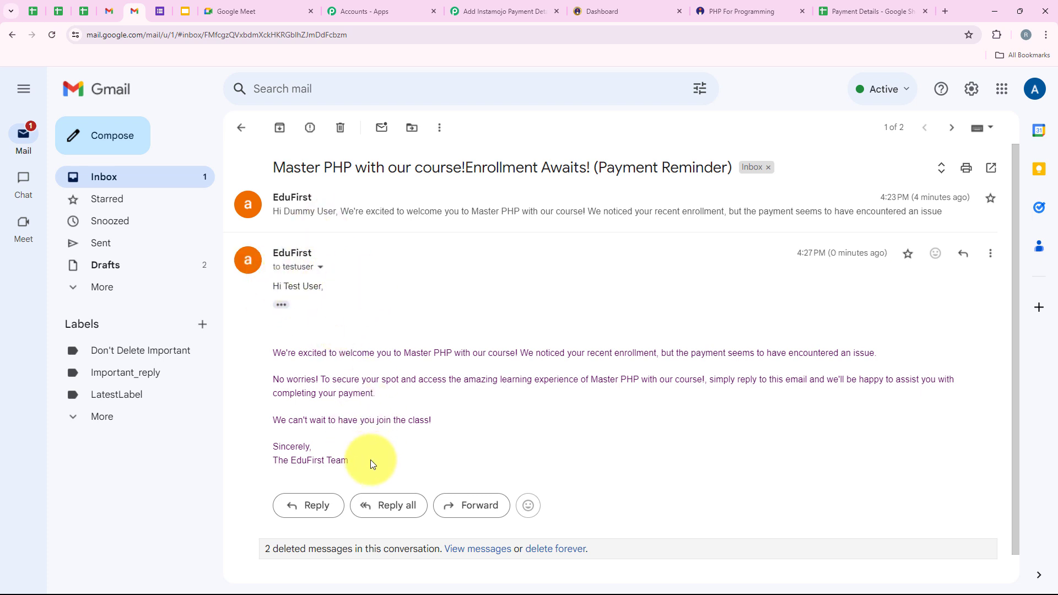
{"action": "mouse_move", "coordinate": [370, 460]}
{"action": "left_mouse_down"}
{"action": "mouse_move", "coordinate": [294, 412]}
{"action": "mouse_move", "coordinate": [264, 353]}
{"action": "left_mouse_up"}
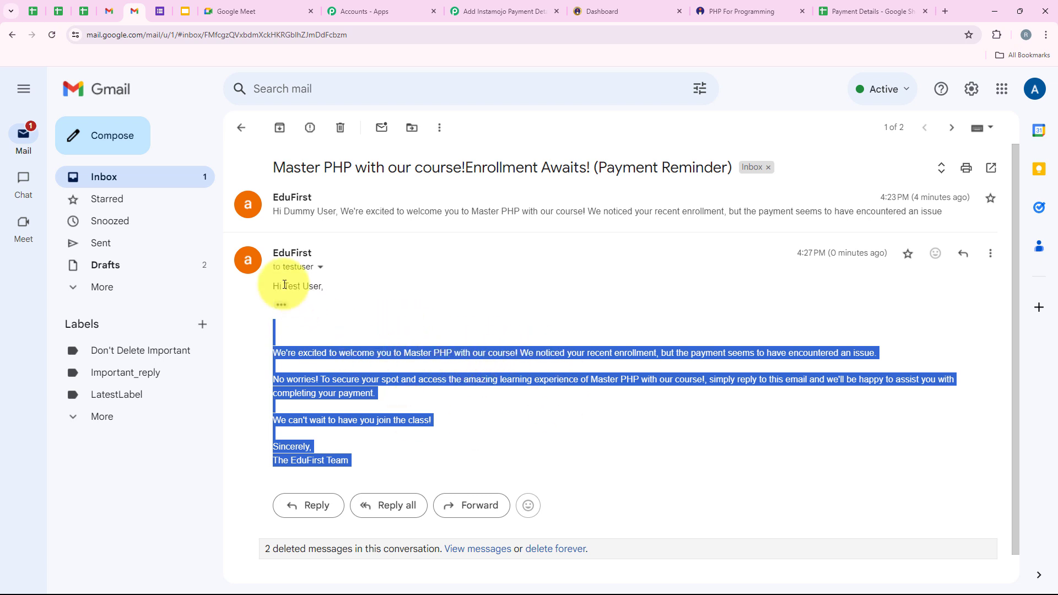
{"action": "left_click_drag", "start_coordinate": [283, 287], "coordinate": [345, 295]}
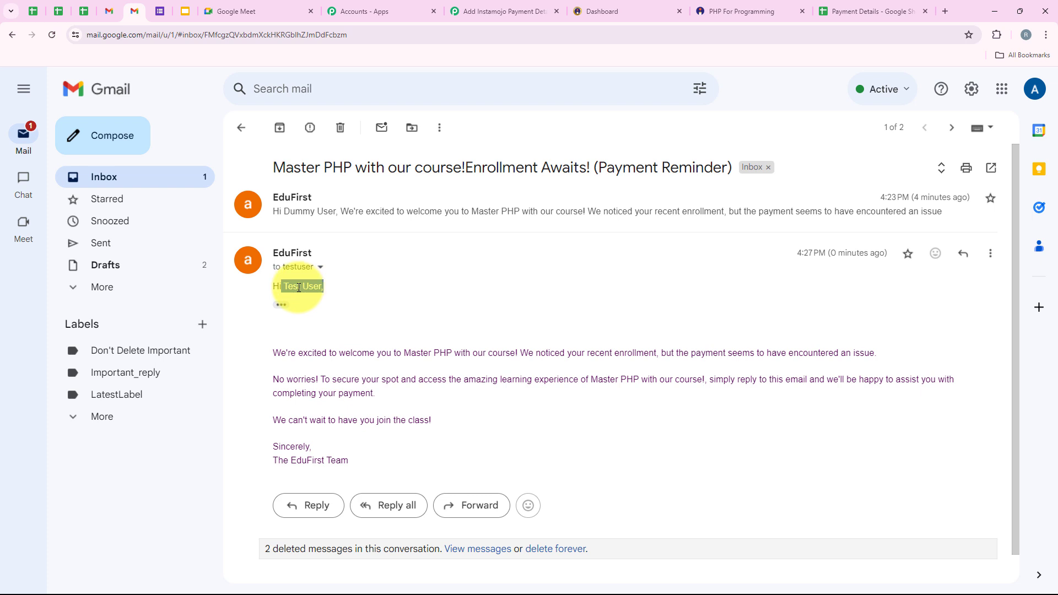
{"action": "left_click", "coordinate": [474, 11]}
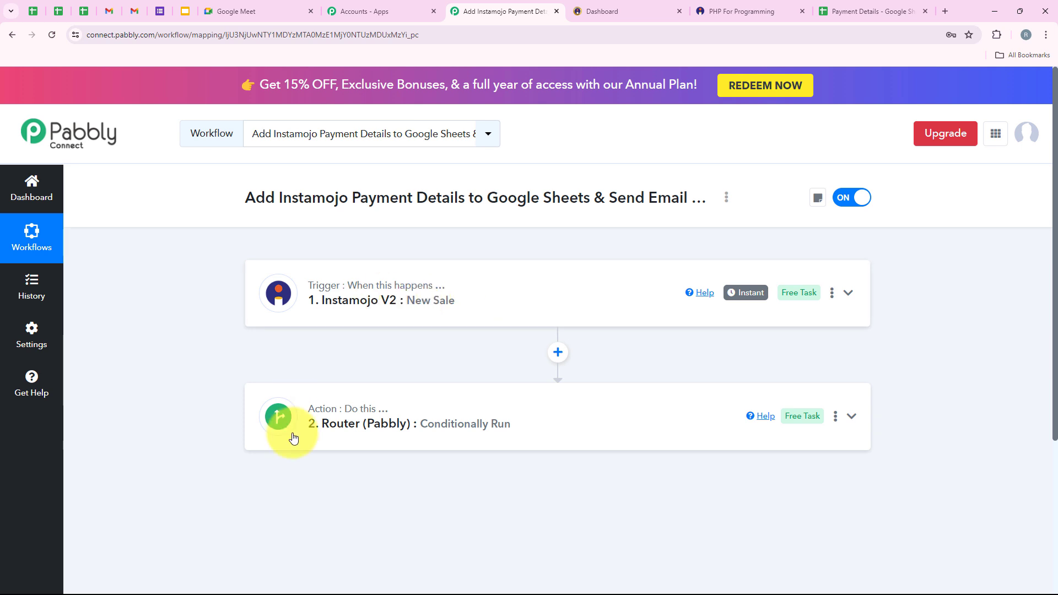
Expand the Router and inspect the Payment Successful route's steps.
{"action": "left_click", "coordinate": [503, 433]}
{"action": "scroll", "coordinate": [503, 303], "scroll_direction": "down", "scroll_amount": 3}
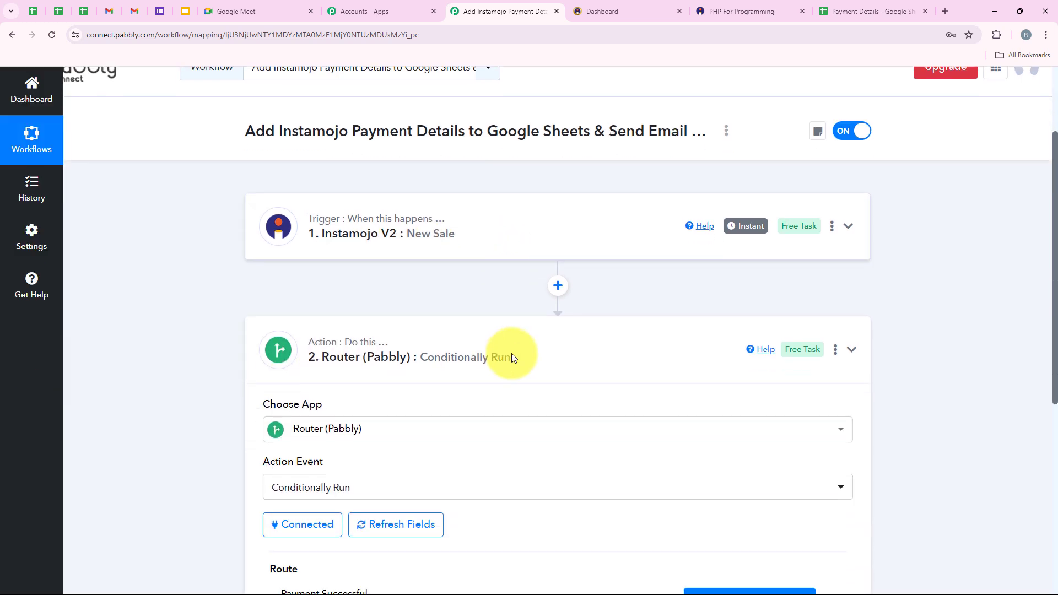
{"action": "scroll", "coordinate": [491, 477], "scroll_direction": "down", "scroll_amount": 2}
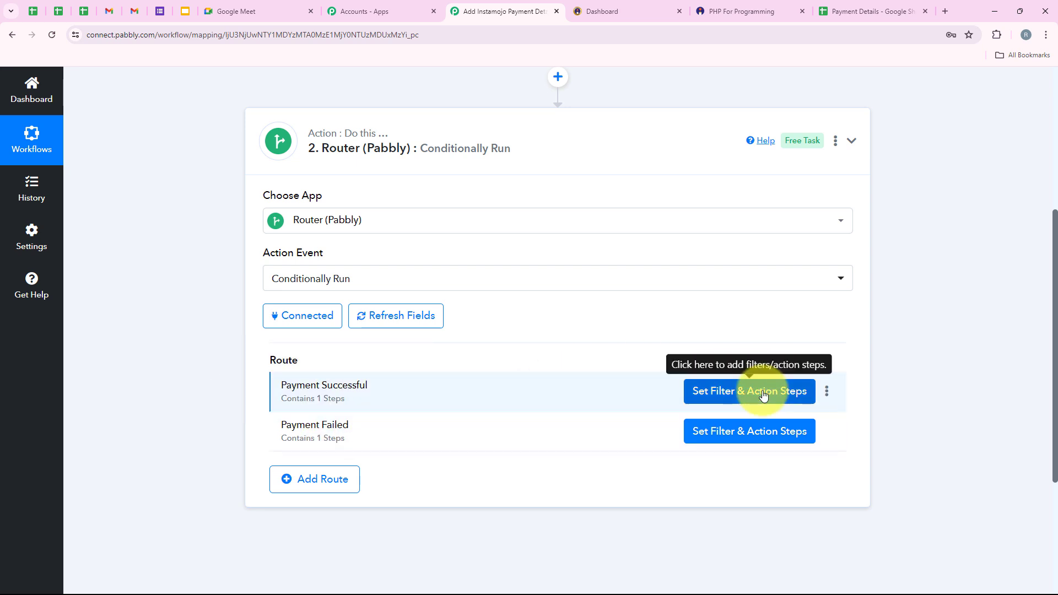
{"action": "left_click", "coordinate": [742, 390]}
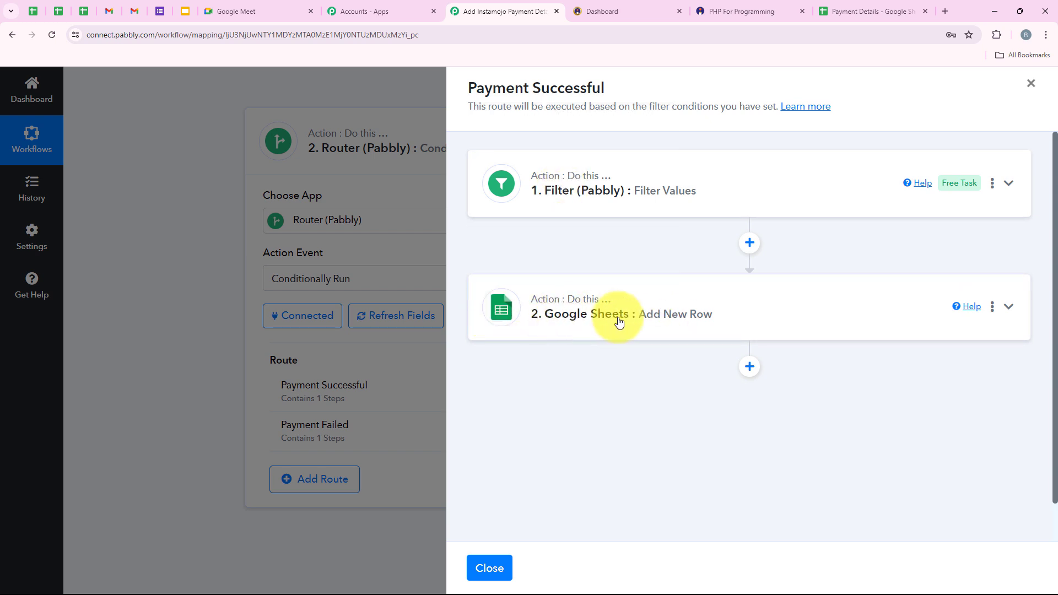
{"action": "left_click", "coordinate": [488, 567]}
Inspect the Payment Failed route's send-email step and its FAILURE status filter.
{"action": "left_click", "coordinate": [739, 435]}
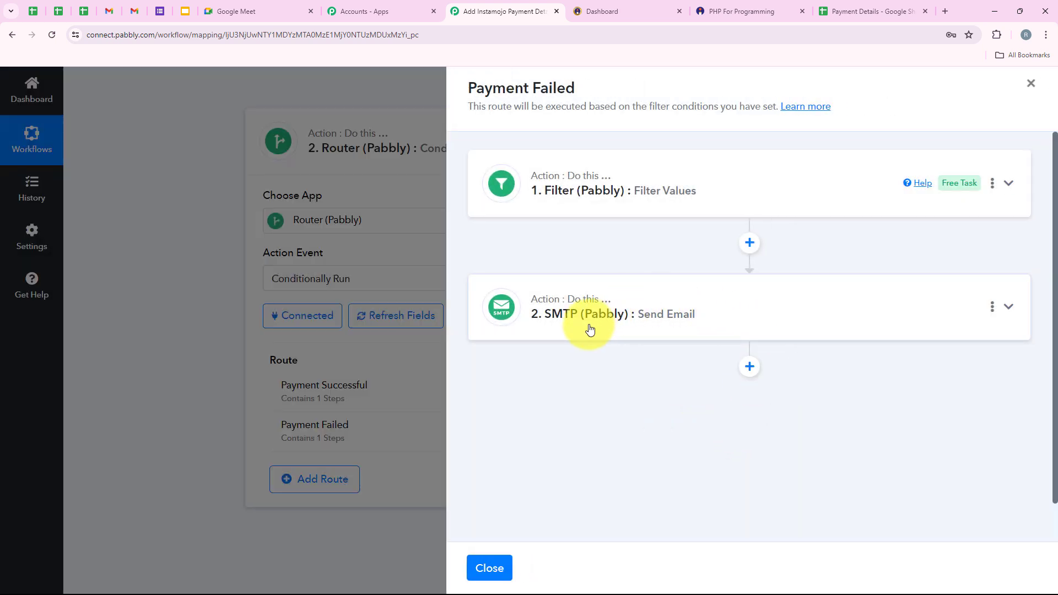
{"action": "left_click", "coordinate": [590, 329]}
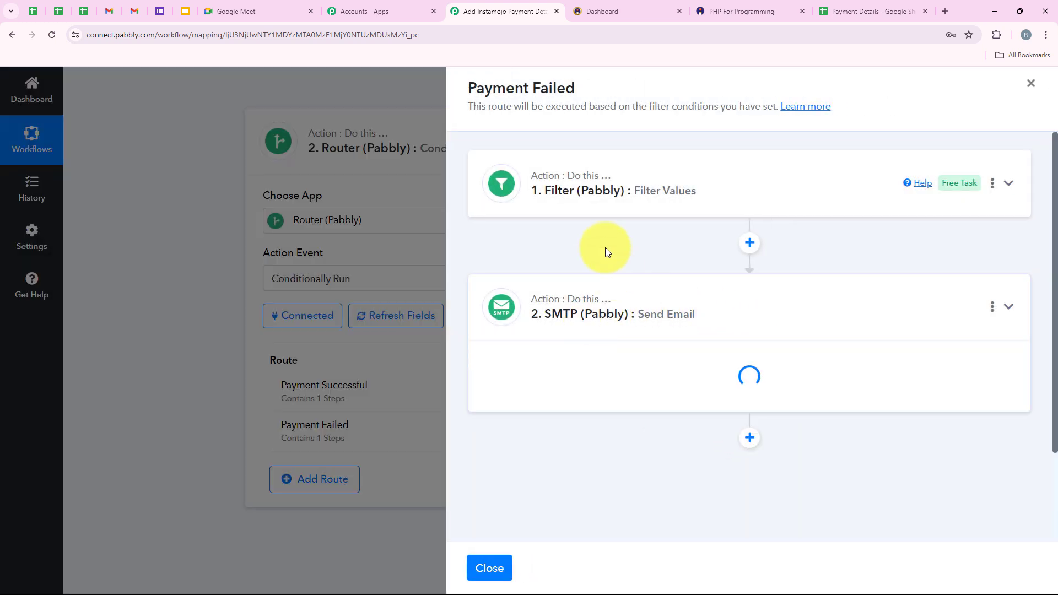
{"action": "left_click", "coordinate": [583, 285]}
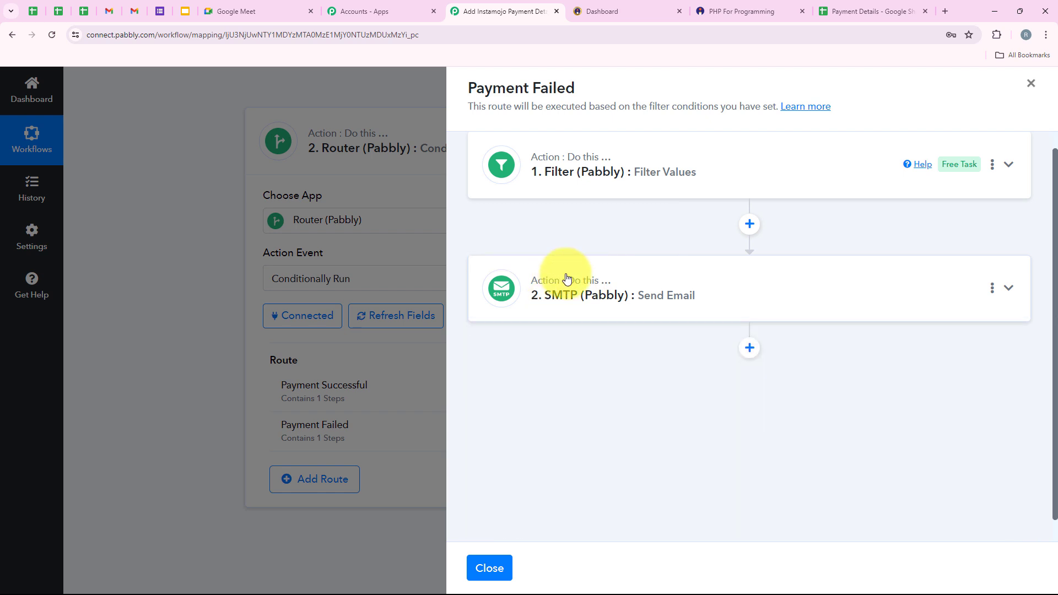
{"action": "left_click", "coordinate": [584, 187]}
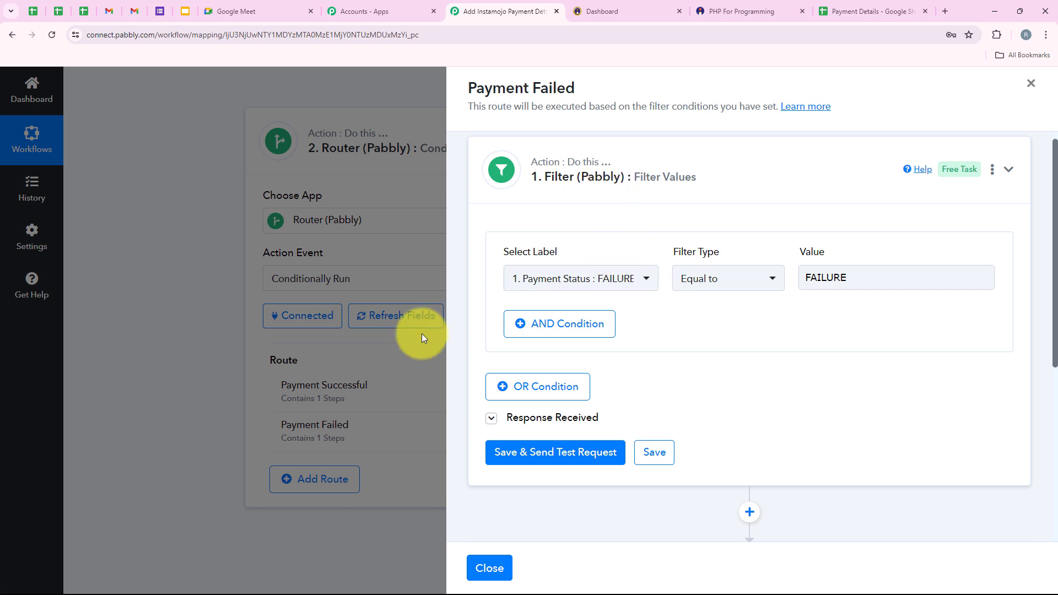
{"action": "left_click", "coordinate": [490, 569]}
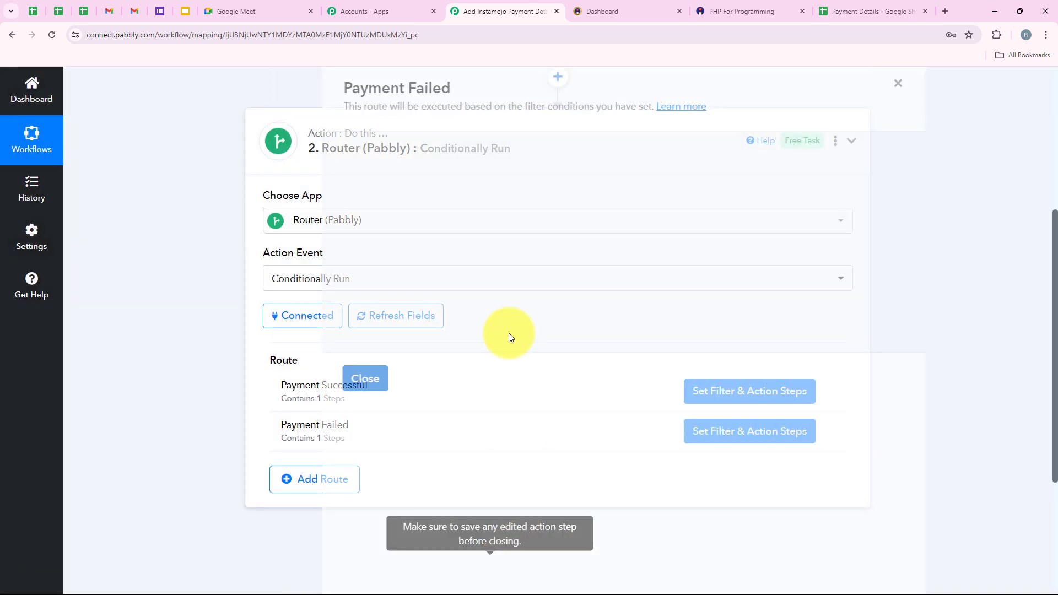
Collapse the Router, recheck the earlier Gmail reminder, and open the Payment Details sheet.
{"action": "scroll", "coordinate": [200, 413], "scroll_direction": "up", "scroll_amount": 5}
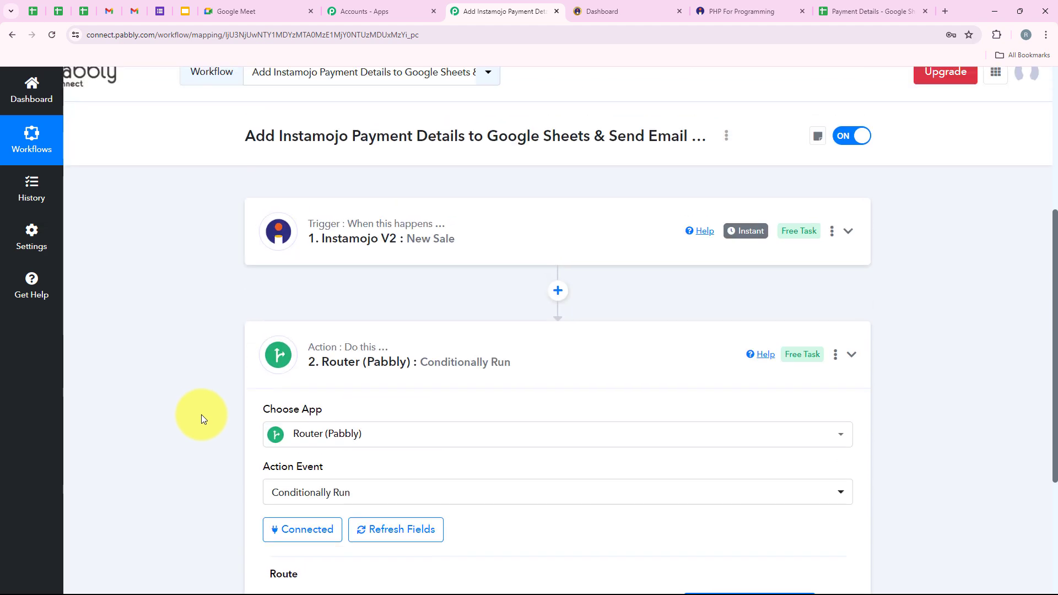
{"action": "left_click", "coordinate": [486, 359]}
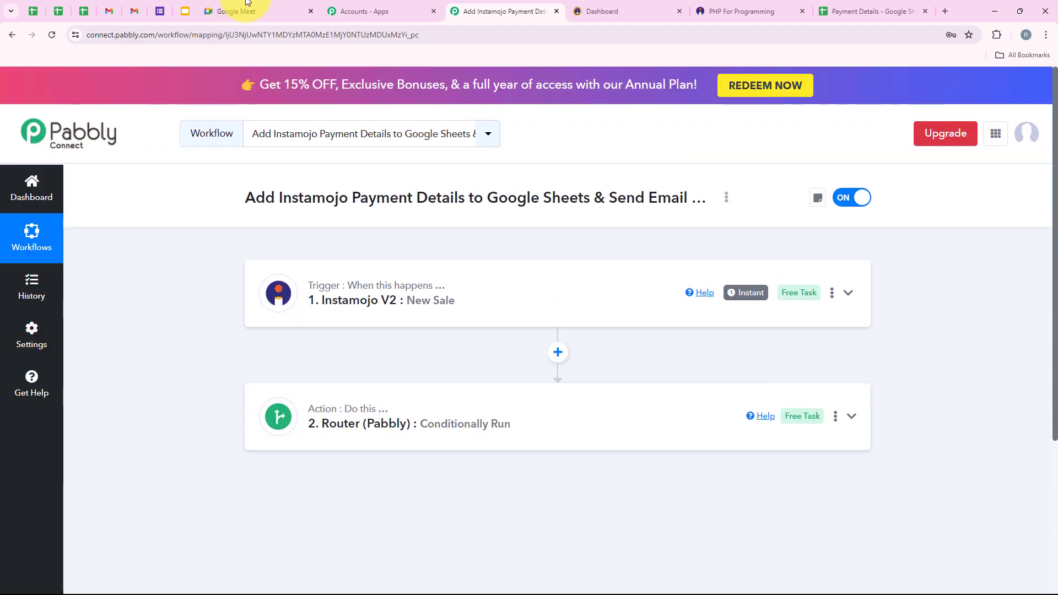
{"action": "left_click", "coordinate": [134, 11]}
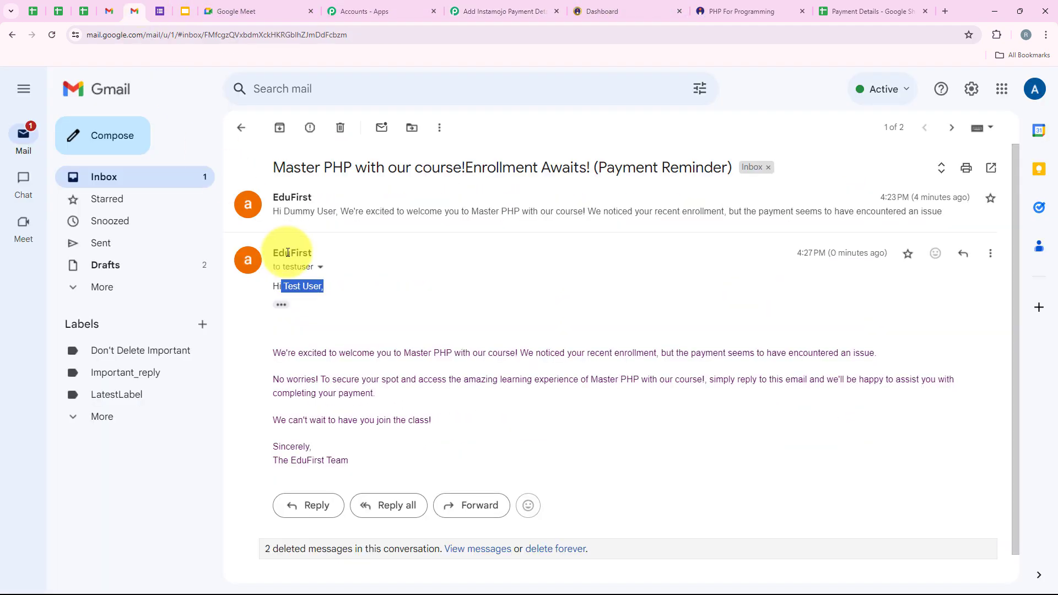
{"action": "left_click", "coordinate": [314, 229]}
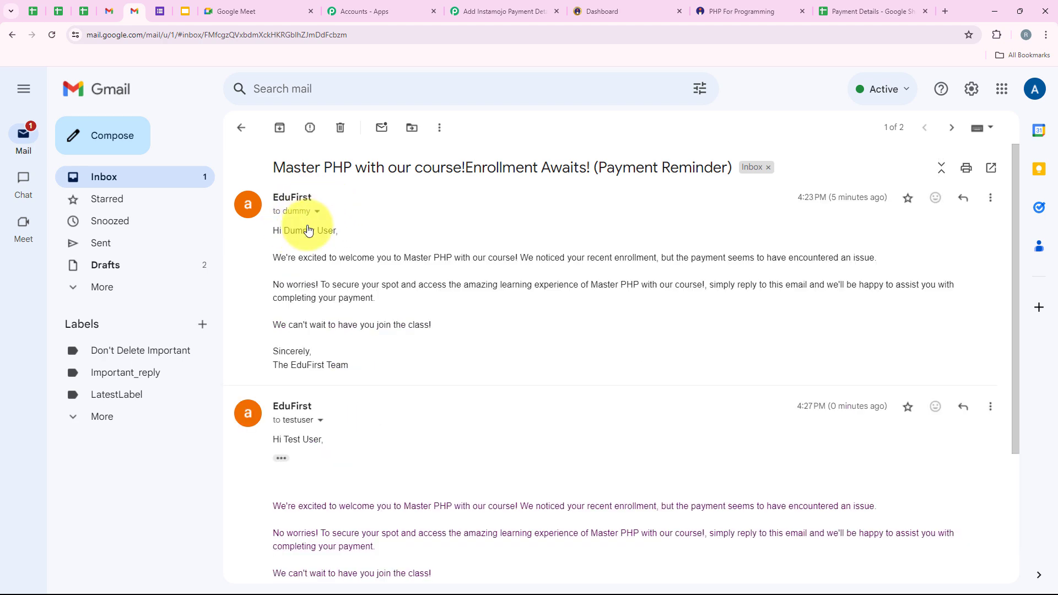
{"action": "left_click", "coordinate": [833, 11]}
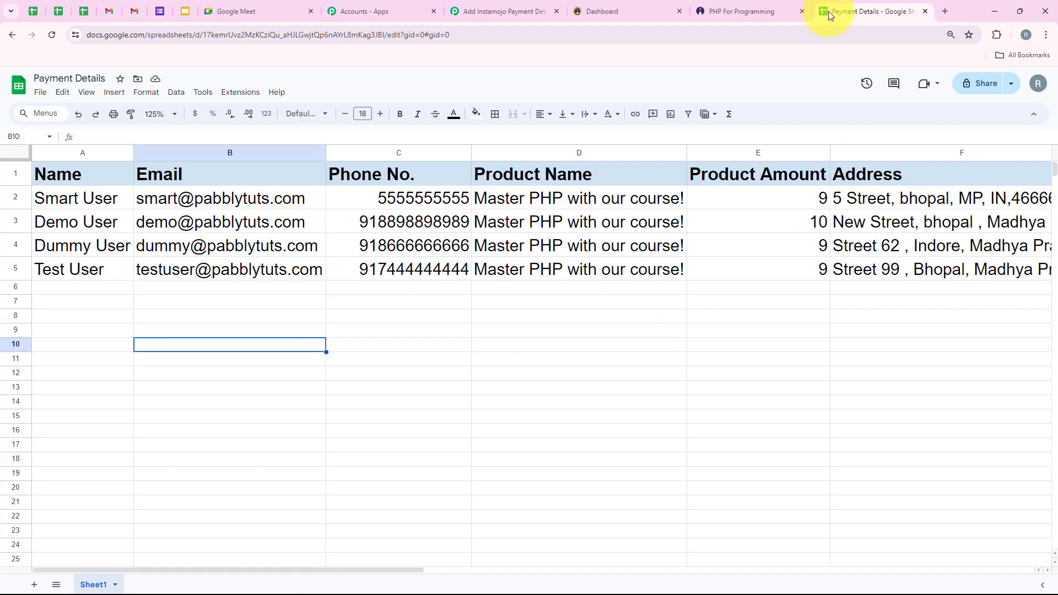
Review the logged sales in rows 5 and 4, then return to Pabbly Connect.
{"action": "left_click", "coordinate": [14, 269]}
{"action": "left_click", "coordinate": [15, 245]}
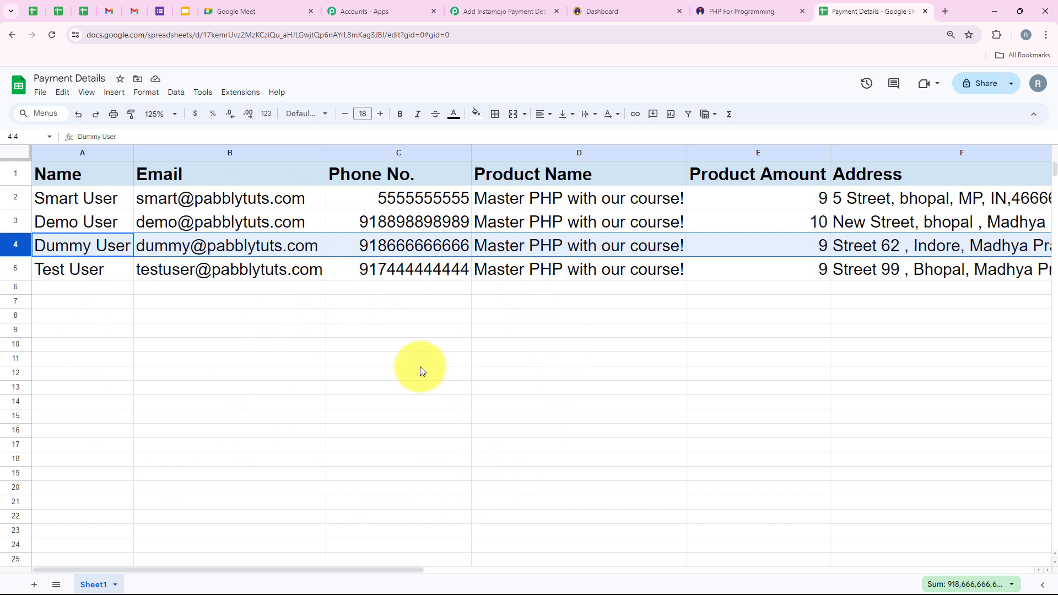
{"action": "left_click", "coordinate": [519, 10]}
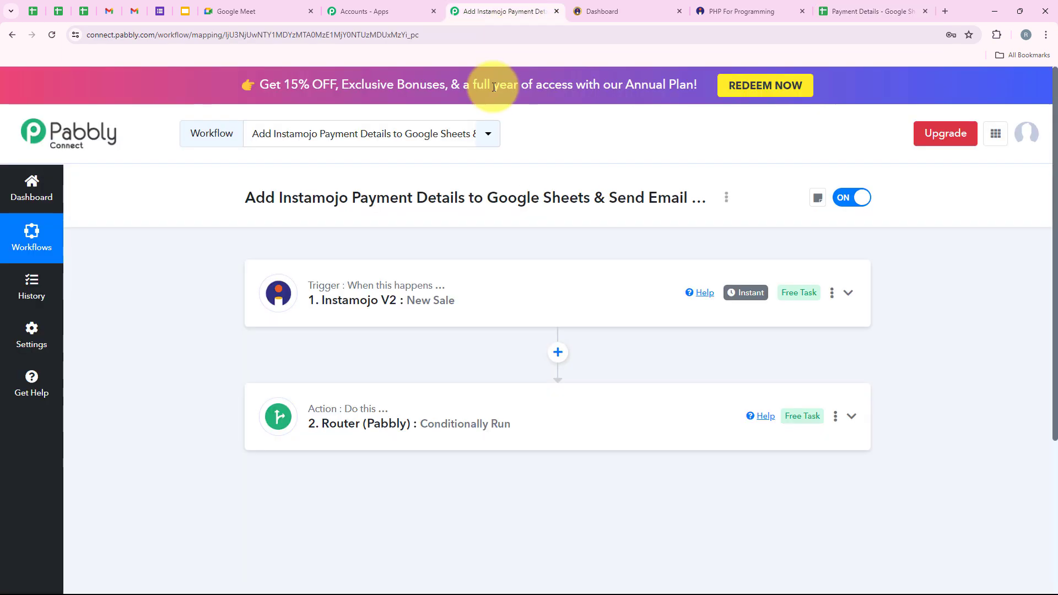